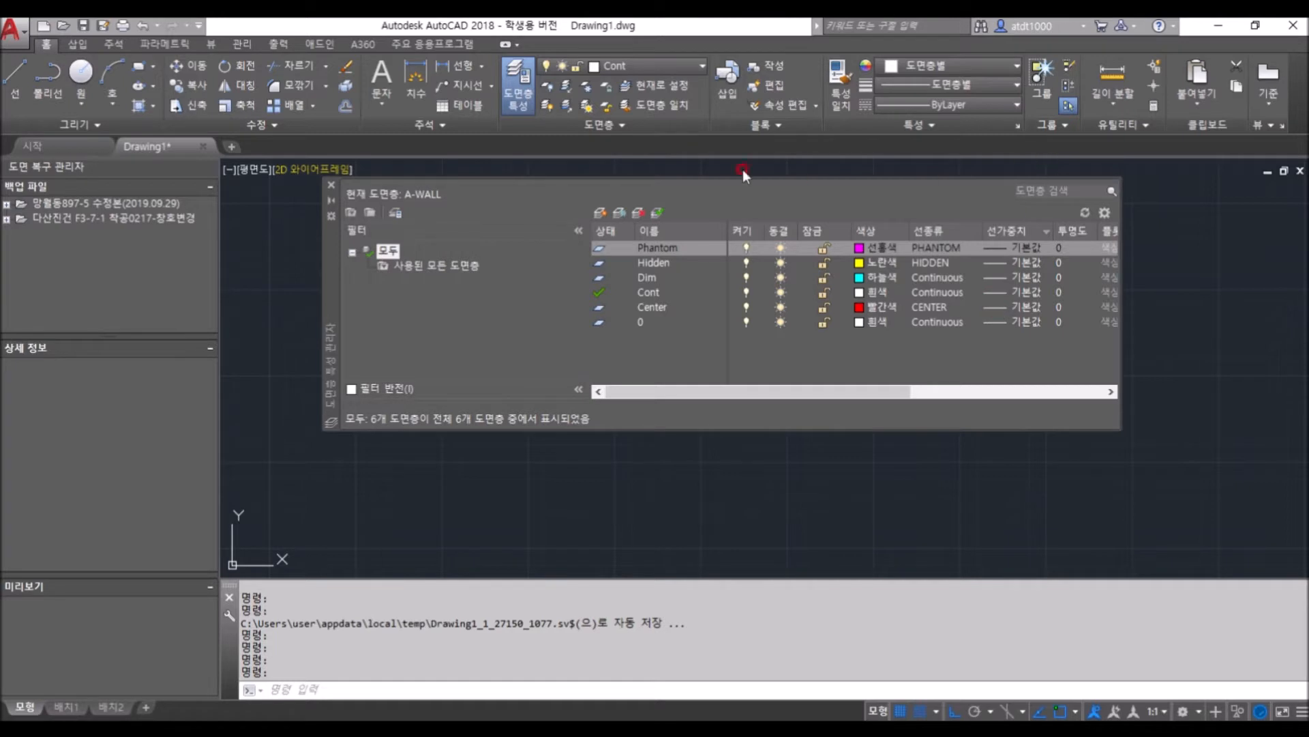
# Close the layer properties manager and make Center the current layer
pyautogui.click(333, 185)
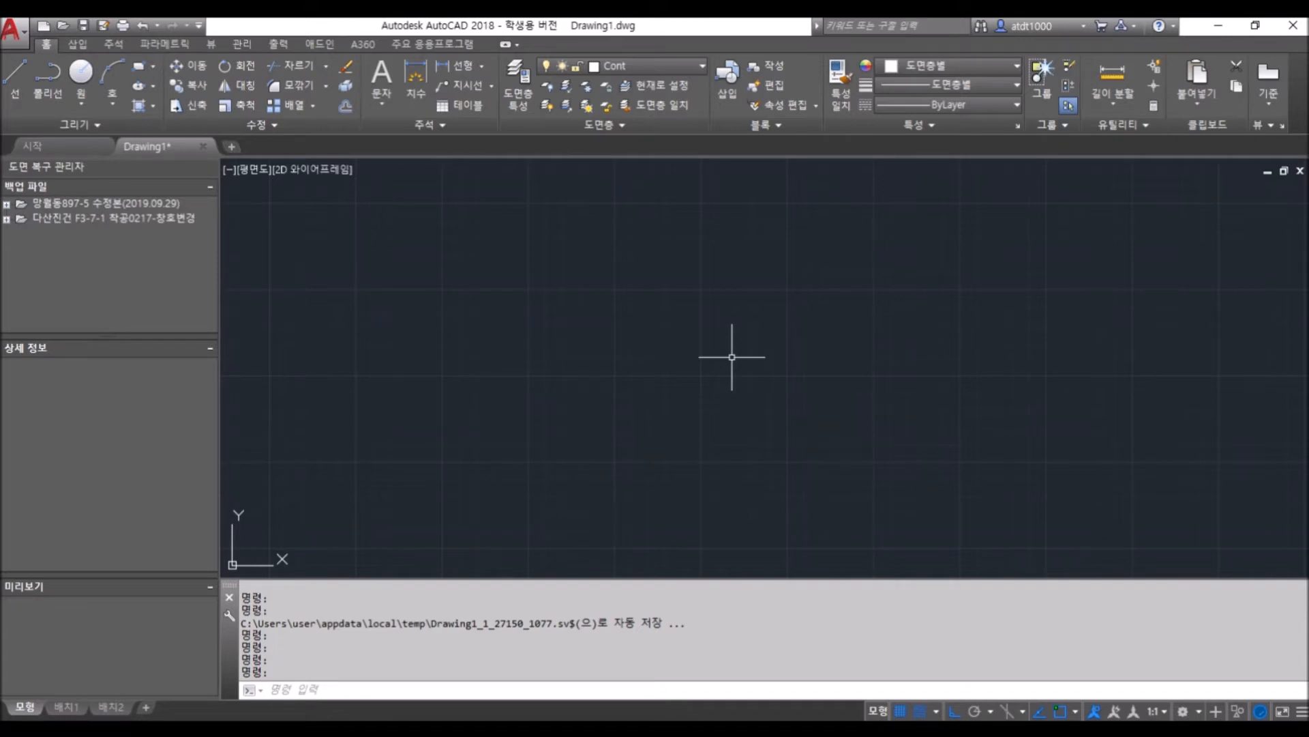
pyautogui.click(641, 65)
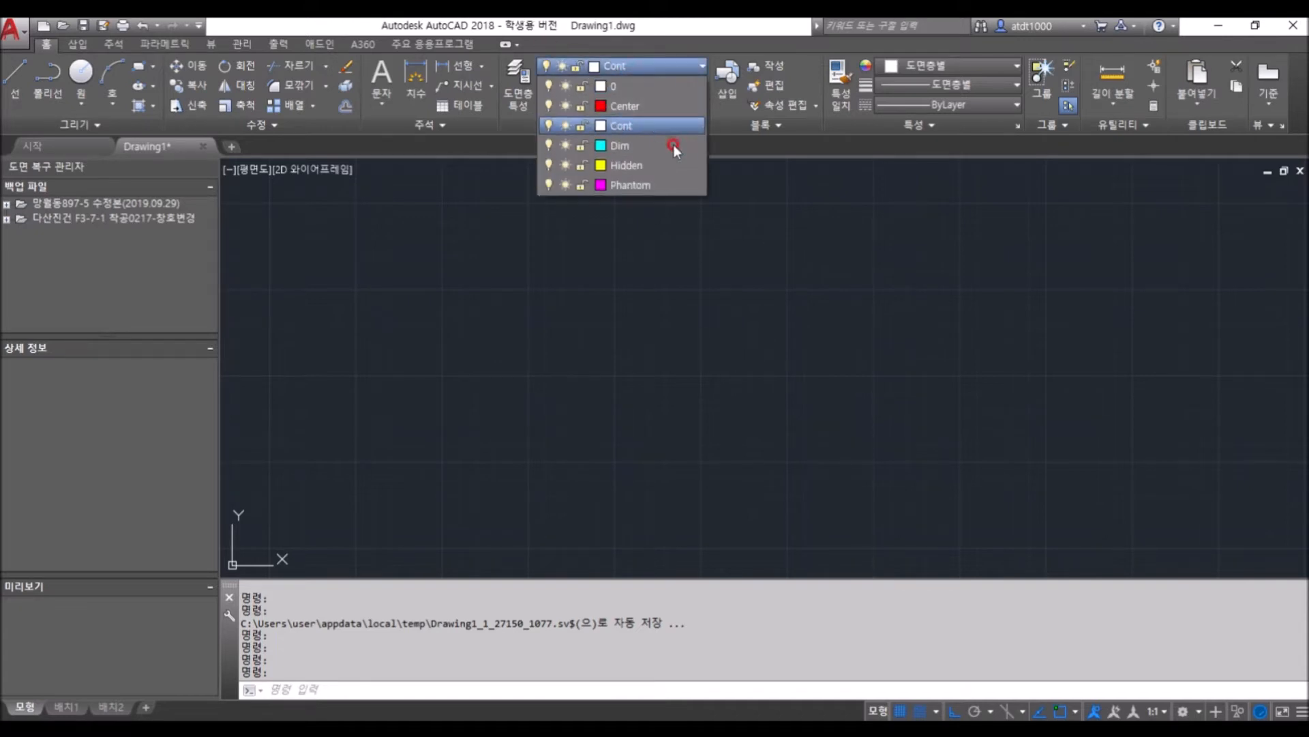
pyautogui.click(659, 109)
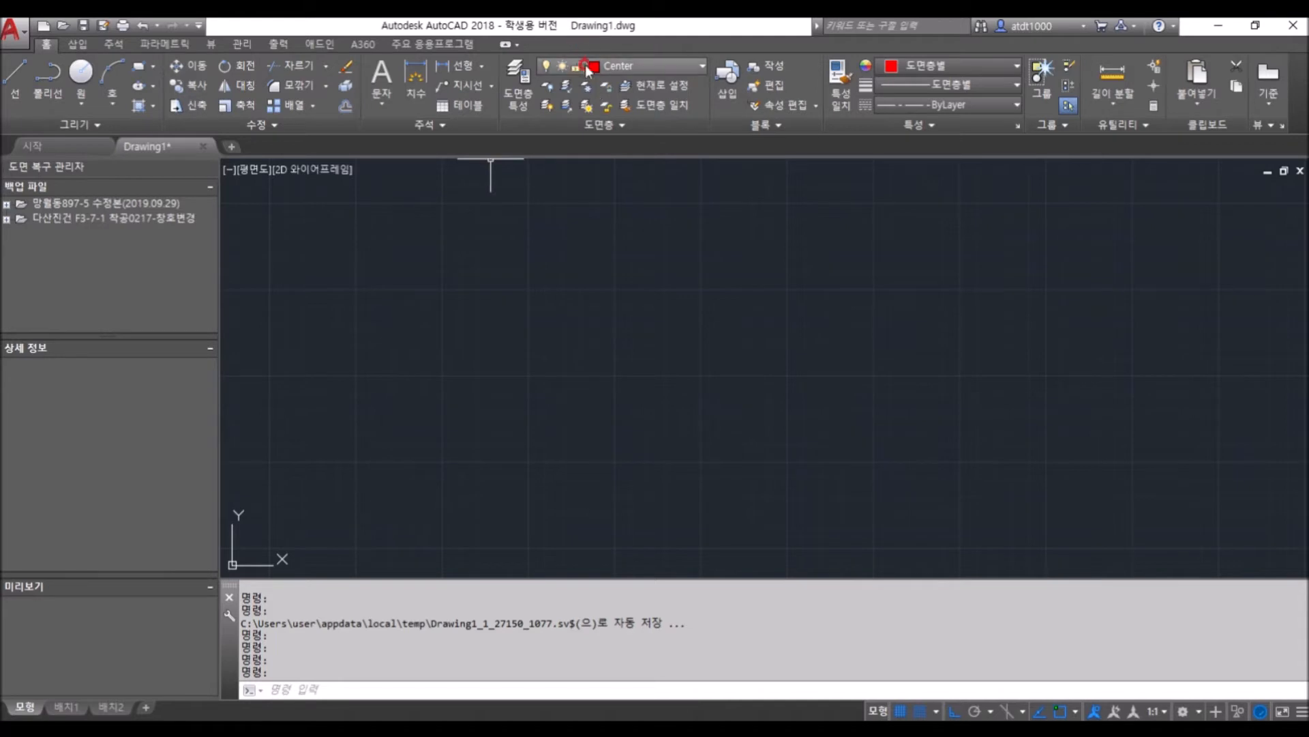
# Draw a single horizontal centre line in the empty drawing area with the Line command and ortho on
pyautogui.scroll(-4, 772, 329)
pyautogui.scroll(2, 690, 355)
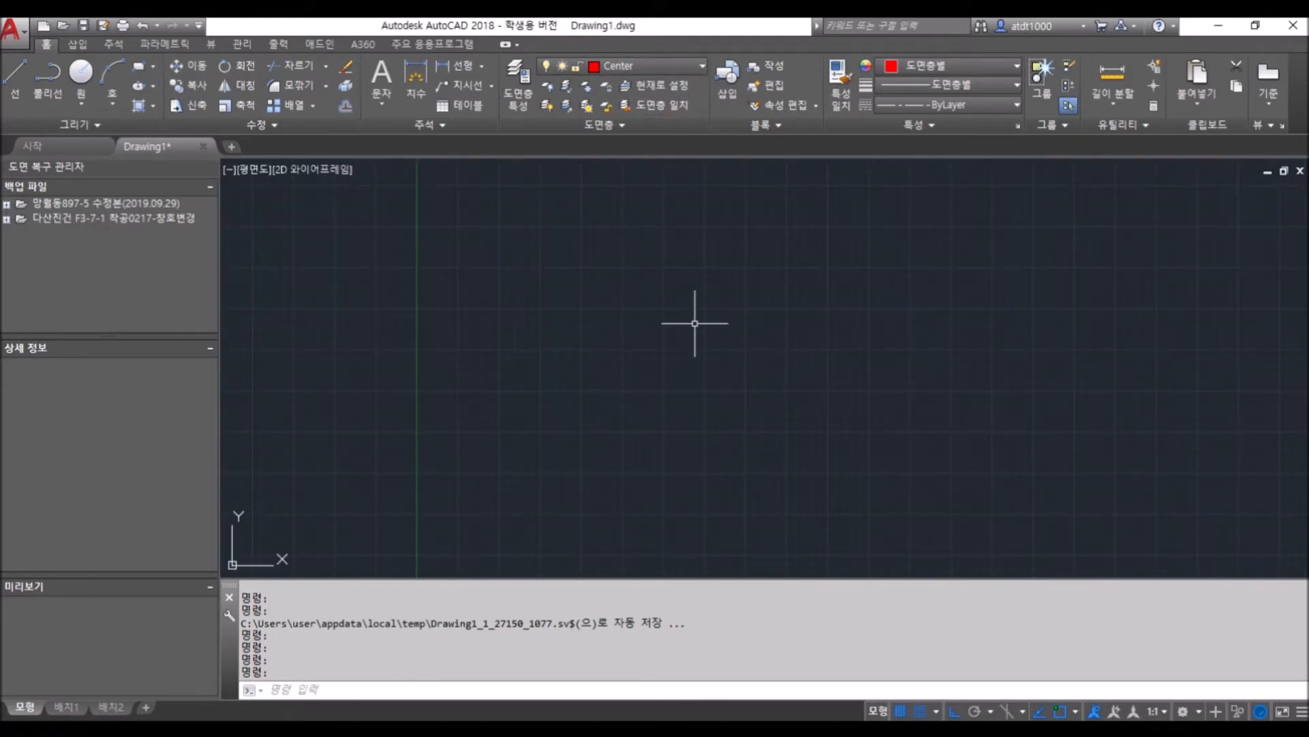
pyautogui.write('l')
pyautogui.press('Return')
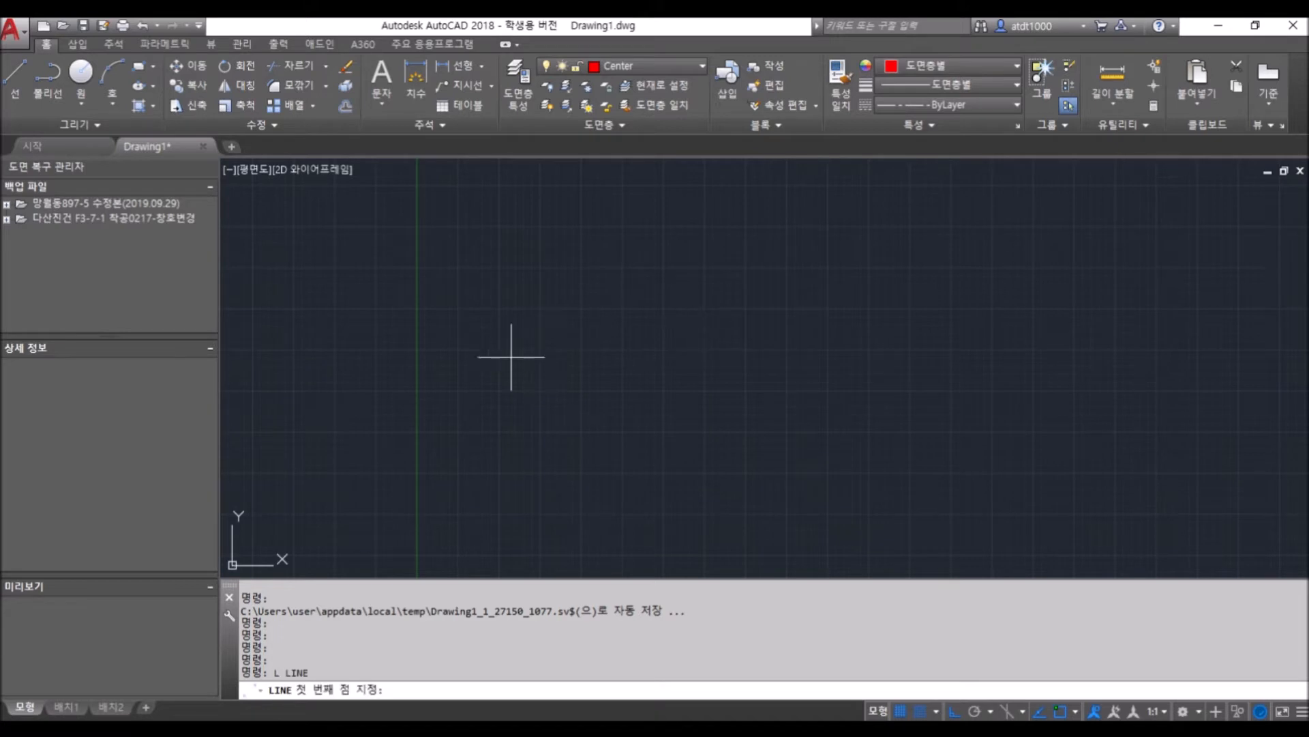
pyautogui.press('F8')
pyautogui.press('F8')
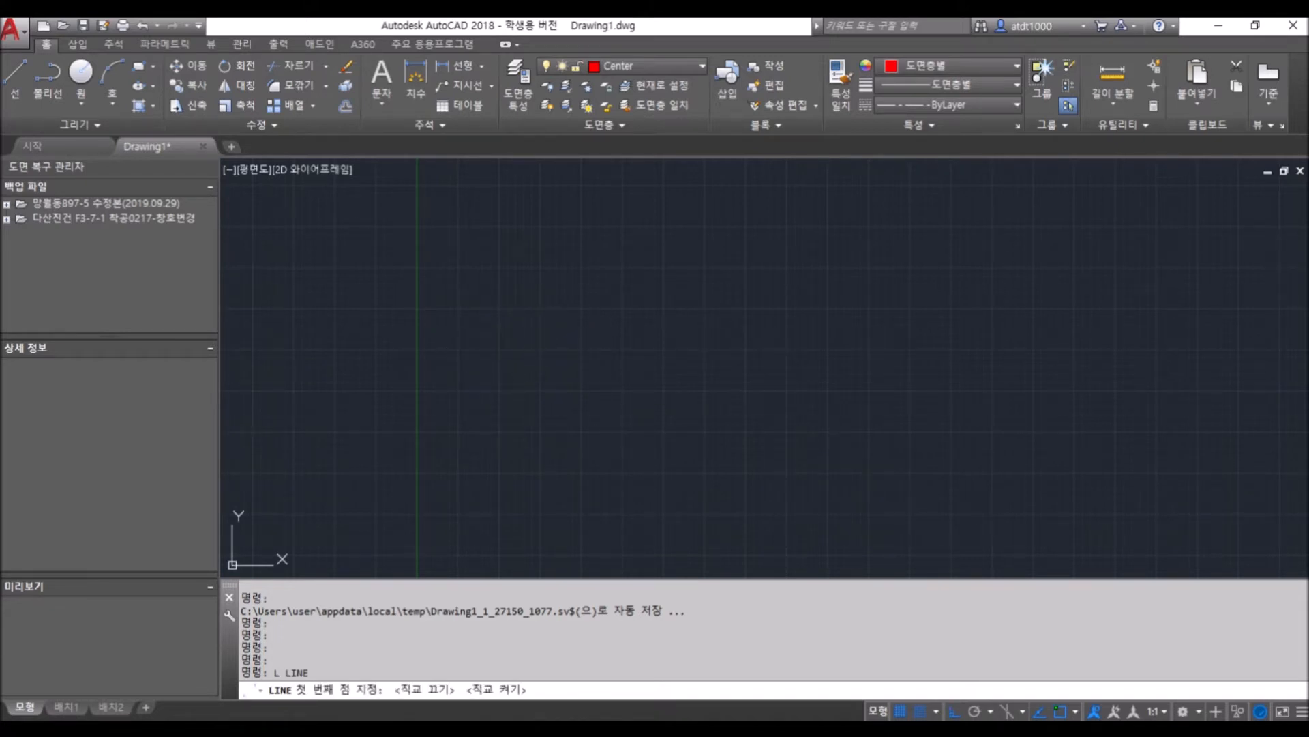
pyautogui.click(490, 342)
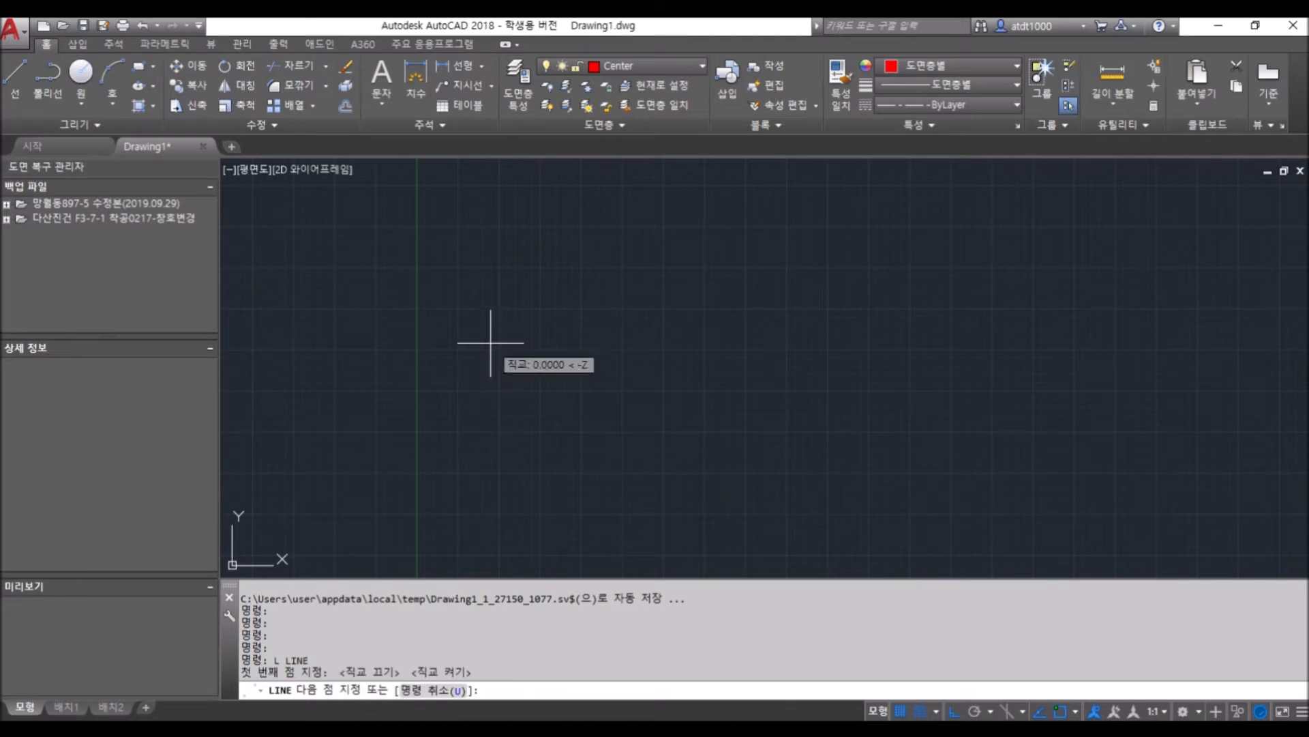
pyautogui.click(939, 387)
pyautogui.scroll(2, 750, 347)
pyautogui.press('Escape')
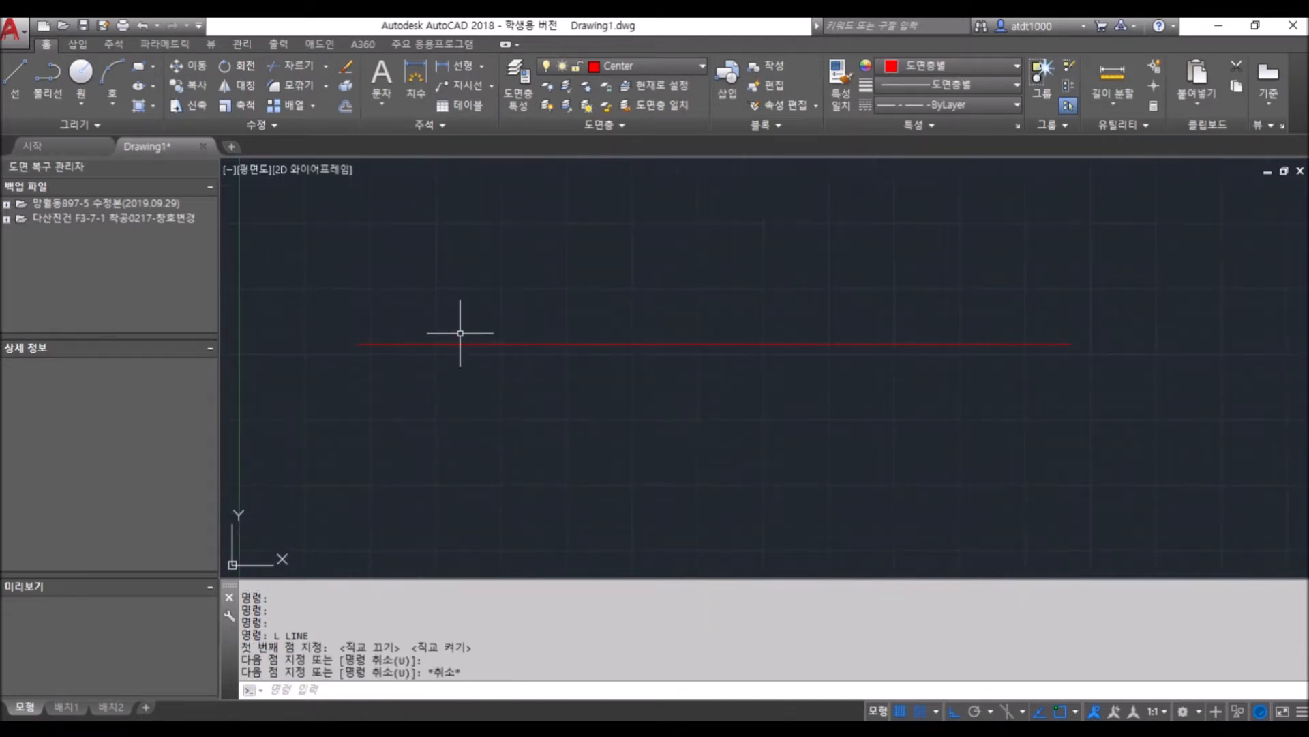
pyautogui.scroll(-1, 781, 297)
pyautogui.scroll(-1, 640, 280)
pyautogui.scroll(3, 702, 320)
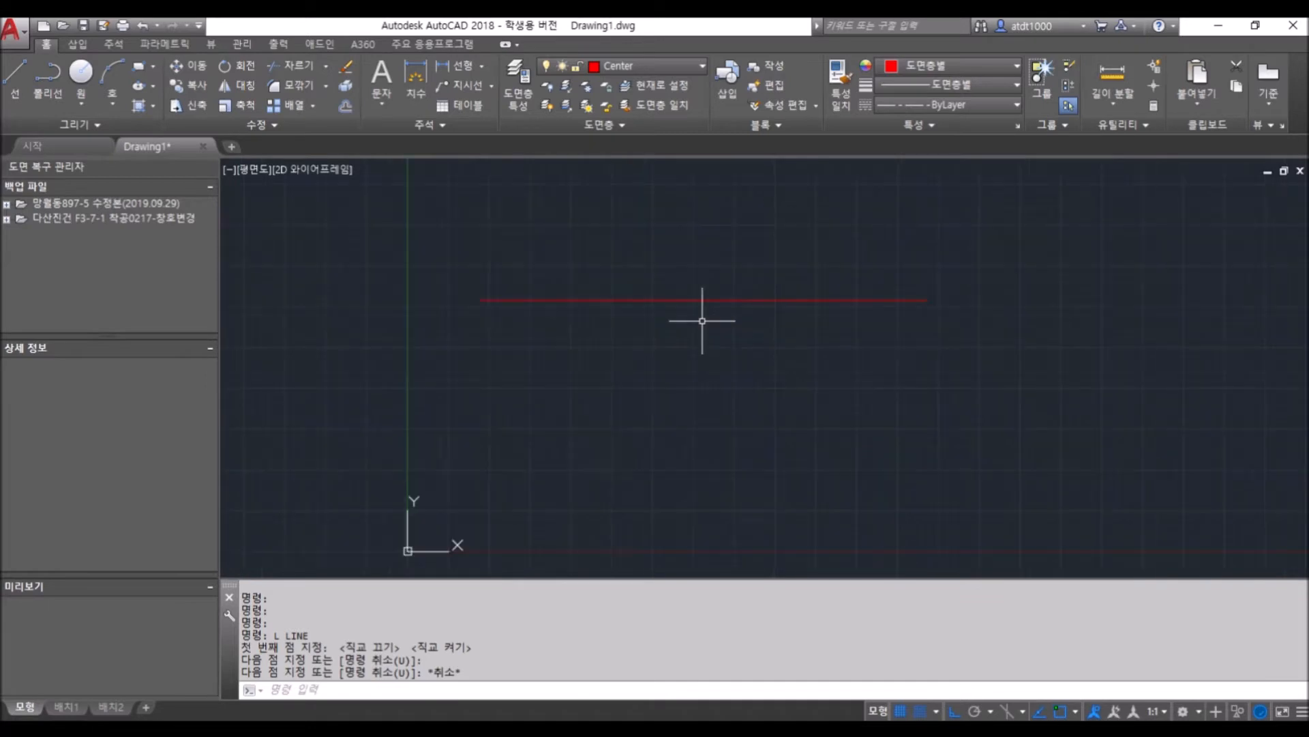
pyautogui.scroll(-2, 648, 301)
pyautogui.scroll(-2, 651, 300)
pyautogui.scroll(-2, 726, 259)
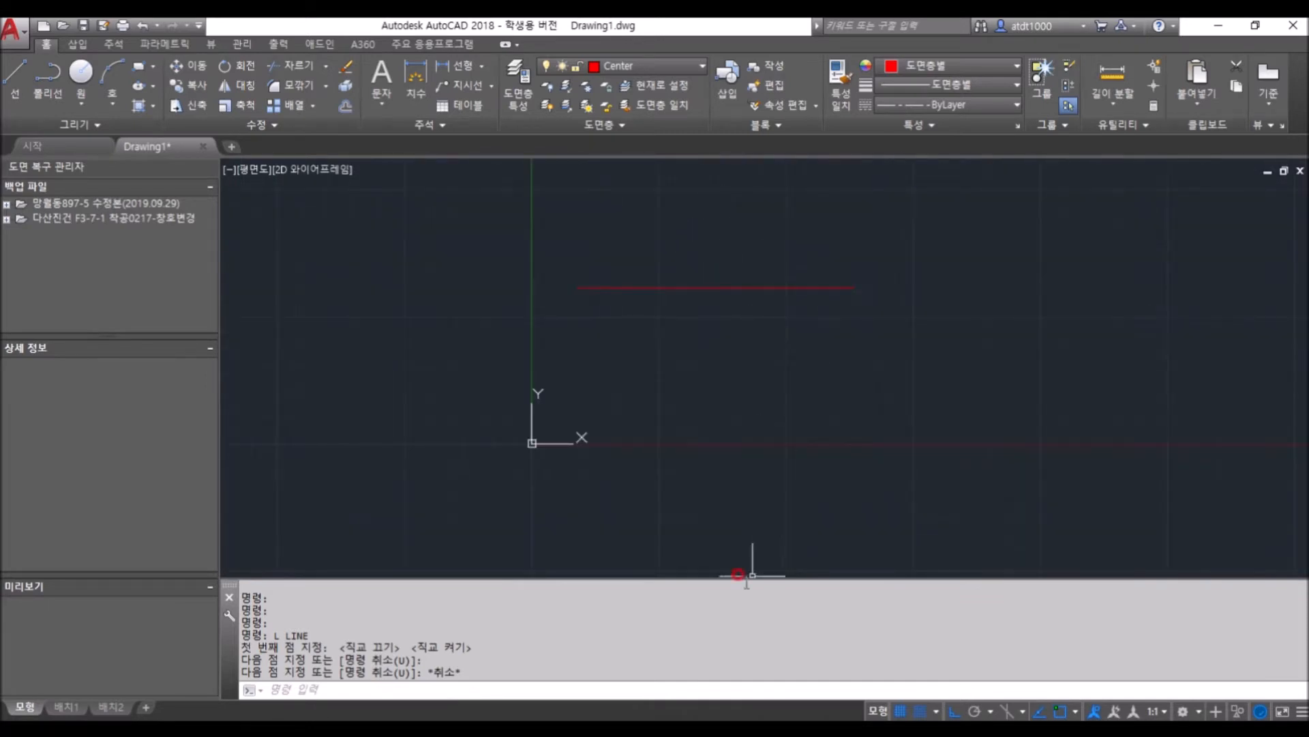
pyautogui.scroll(2, 836, 351)
pyautogui.scroll(2, 516, 199)
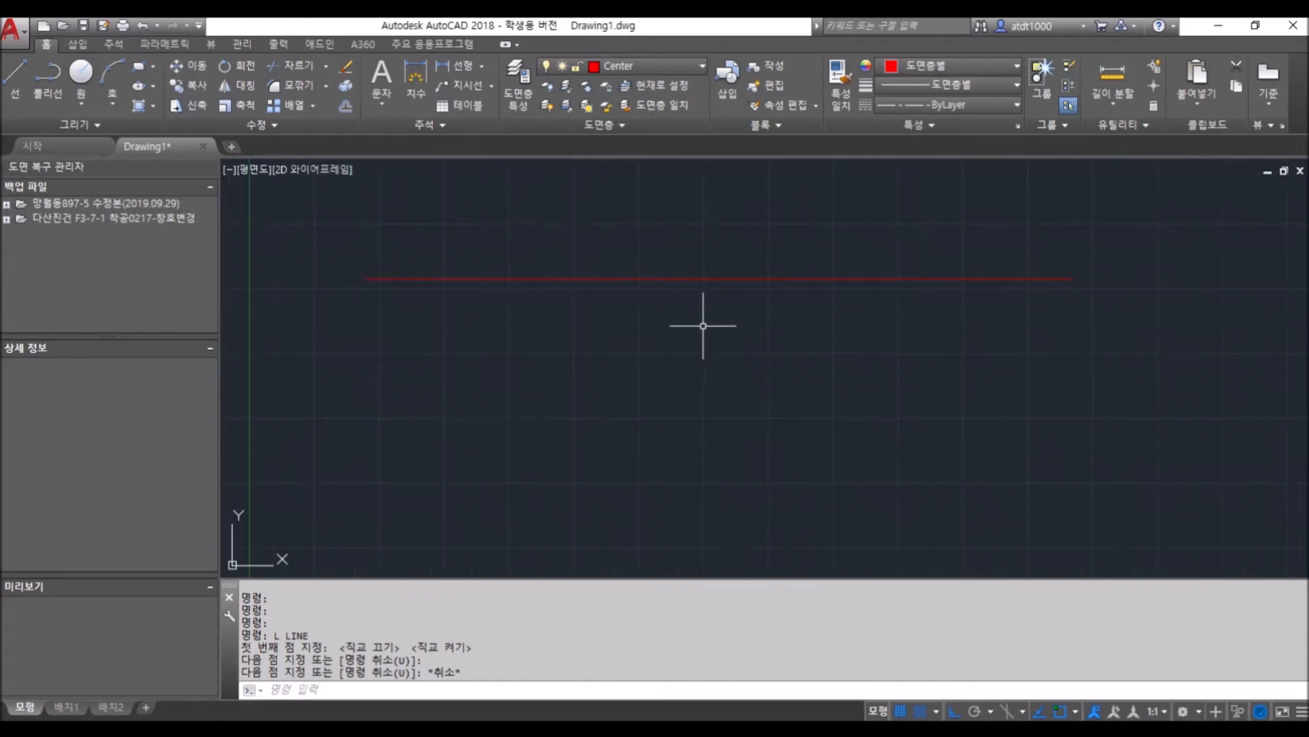
pyautogui.scroll(-2, 706, 338)
pyautogui.scroll(2, 692, 249)
pyautogui.scroll(1, 716, 286)
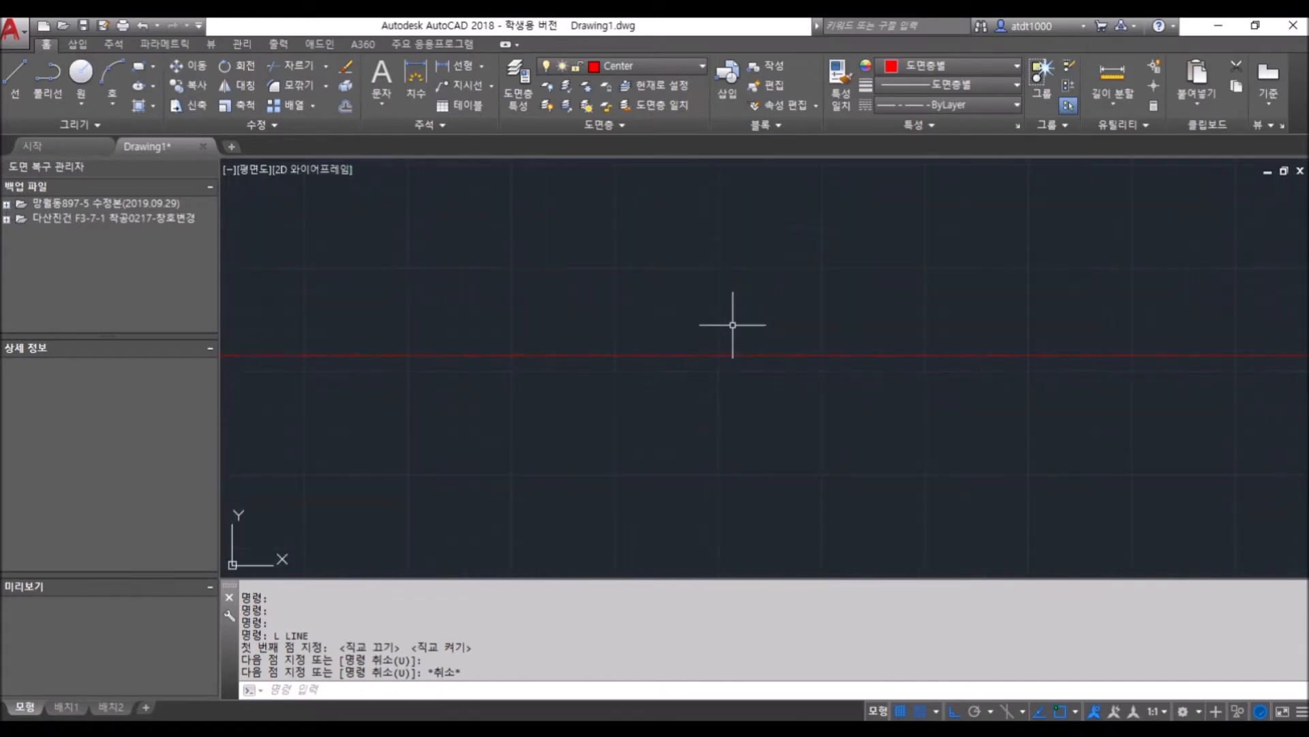
# Offset the horizontal centre line by 60 to both its upper and lower side
pyautogui.write('off')
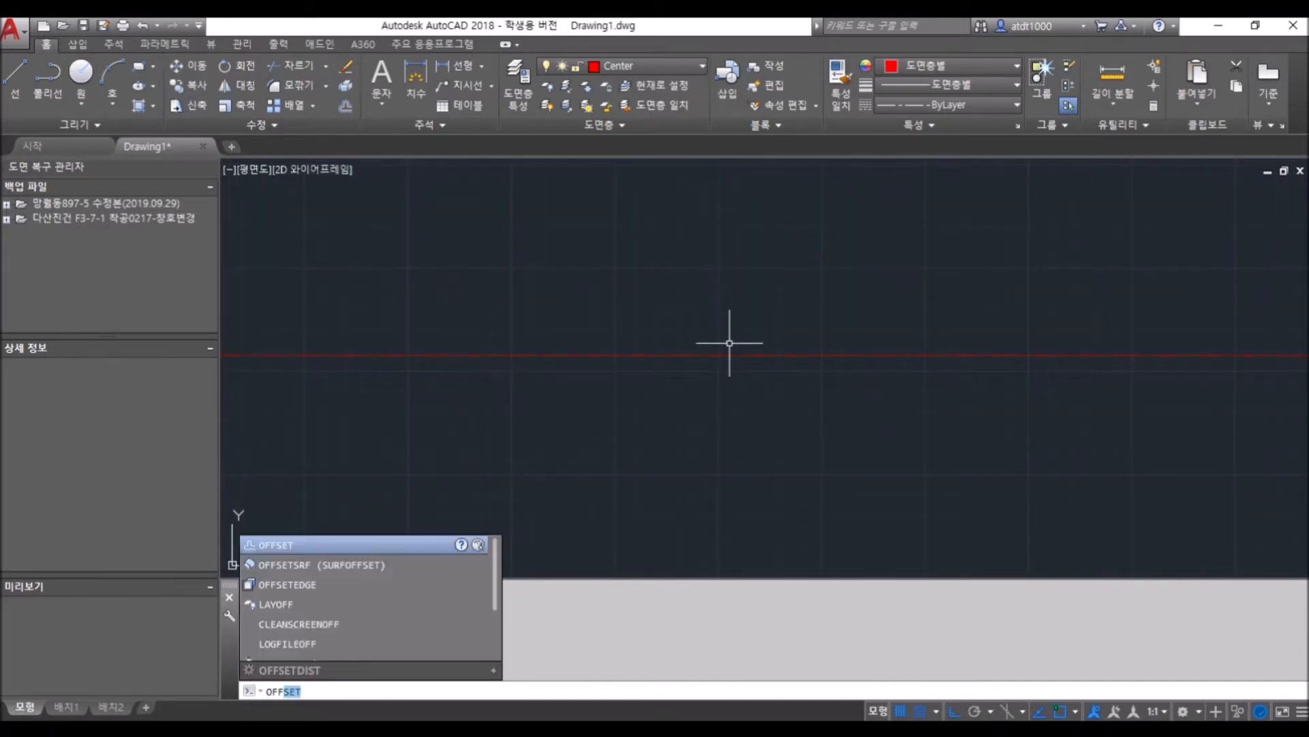
pyautogui.press('Return')
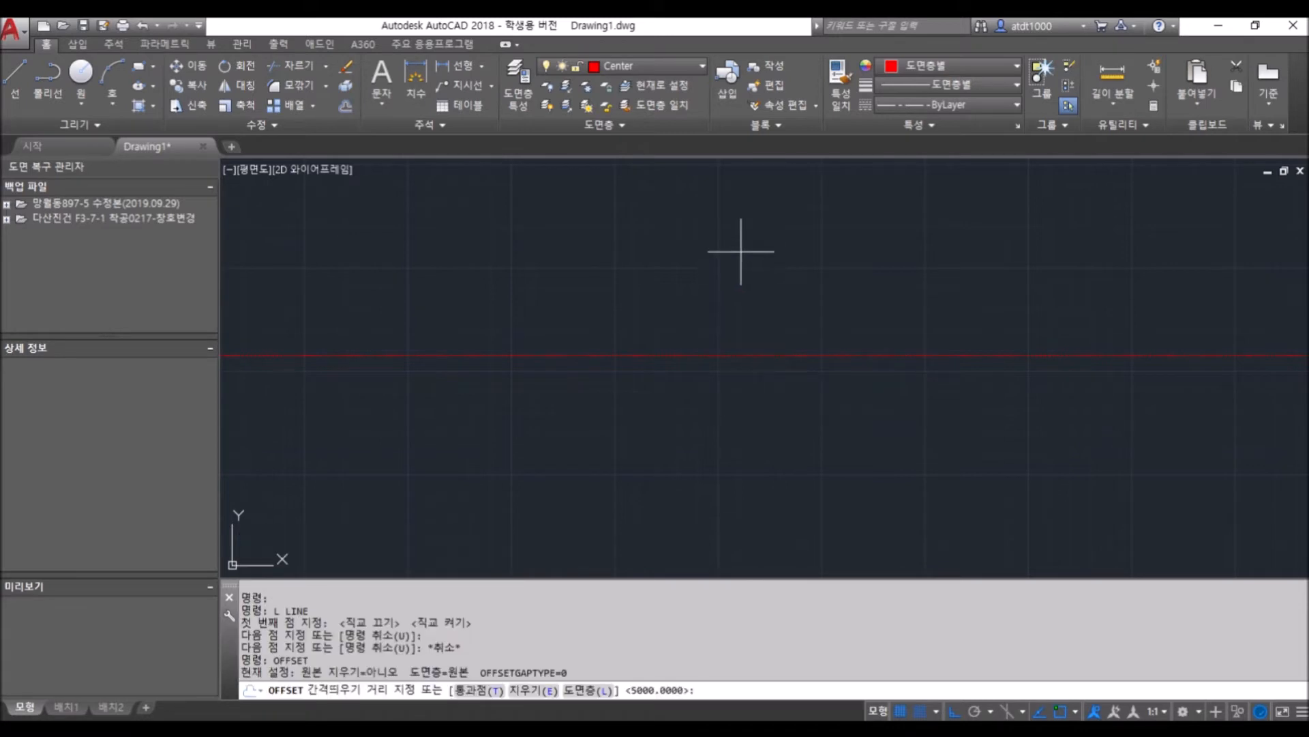
pyautogui.press('Escape')
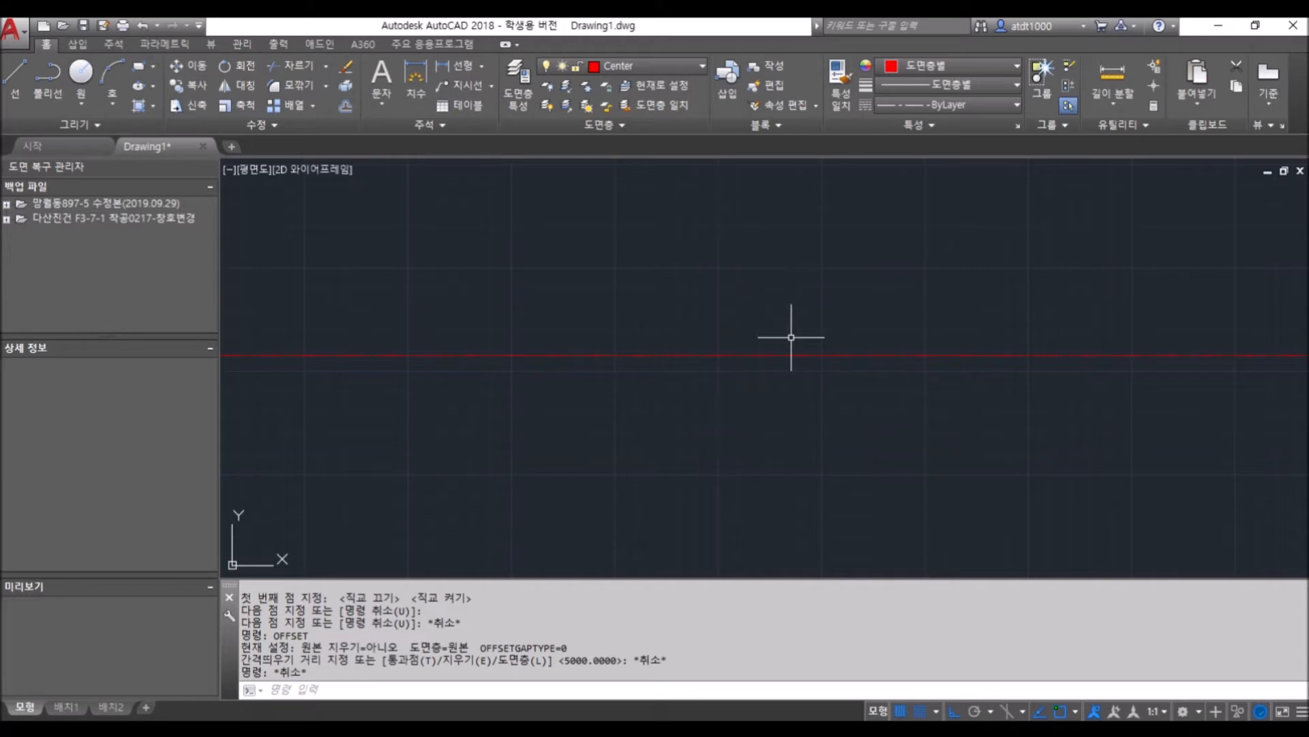
pyautogui.press('space')
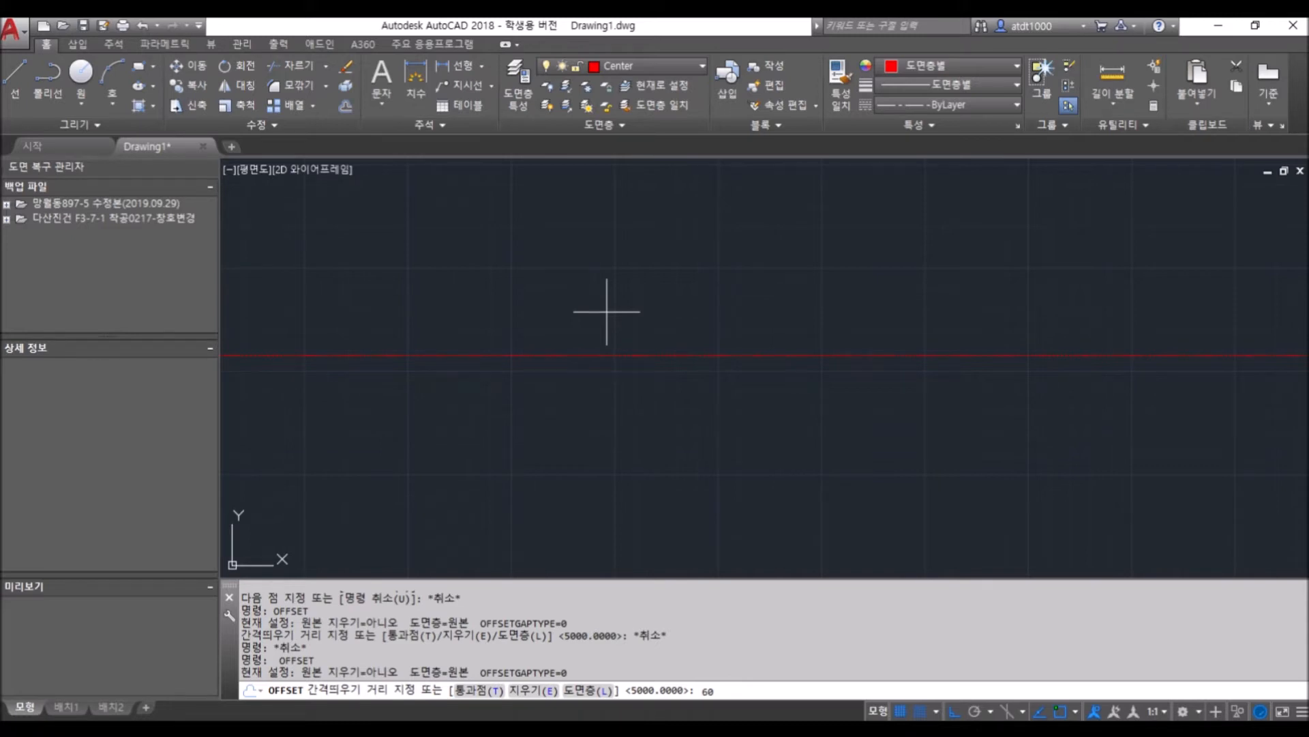
pyautogui.press('Return')
pyautogui.click(732, 352)
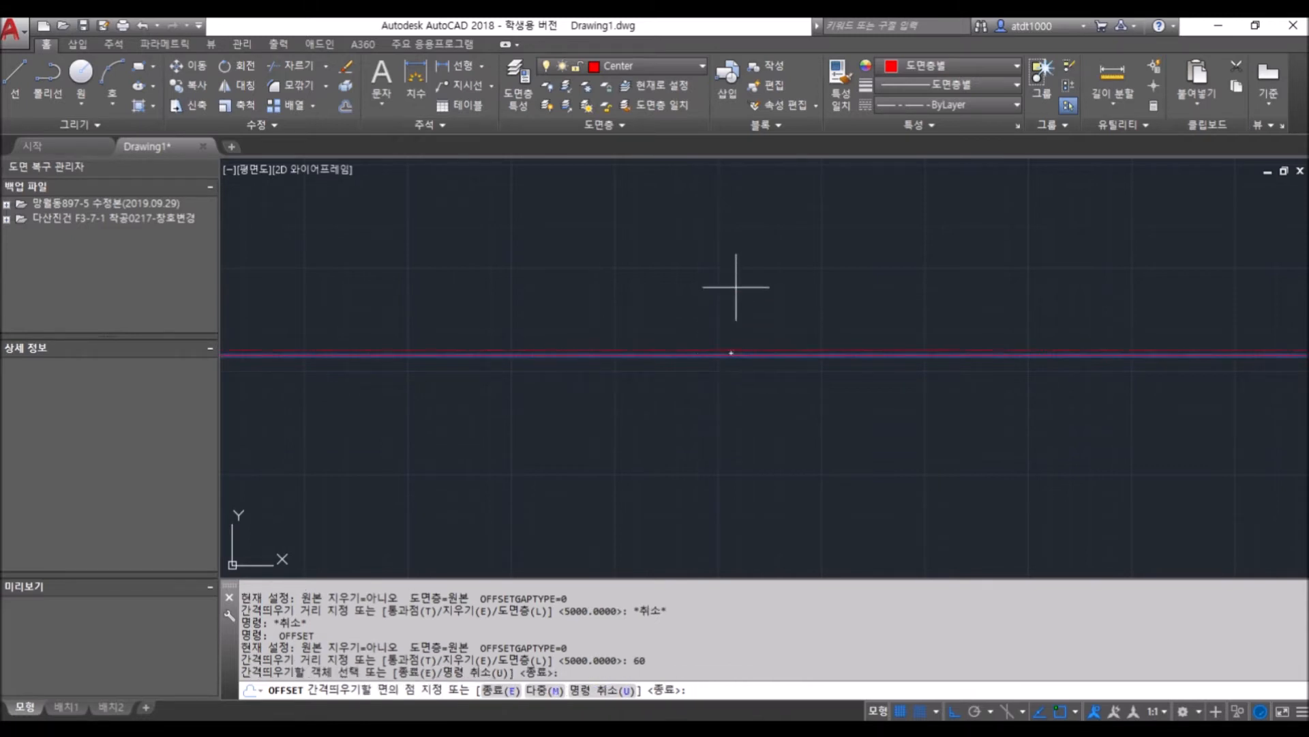
pyautogui.click(709, 310)
pyautogui.click(684, 352)
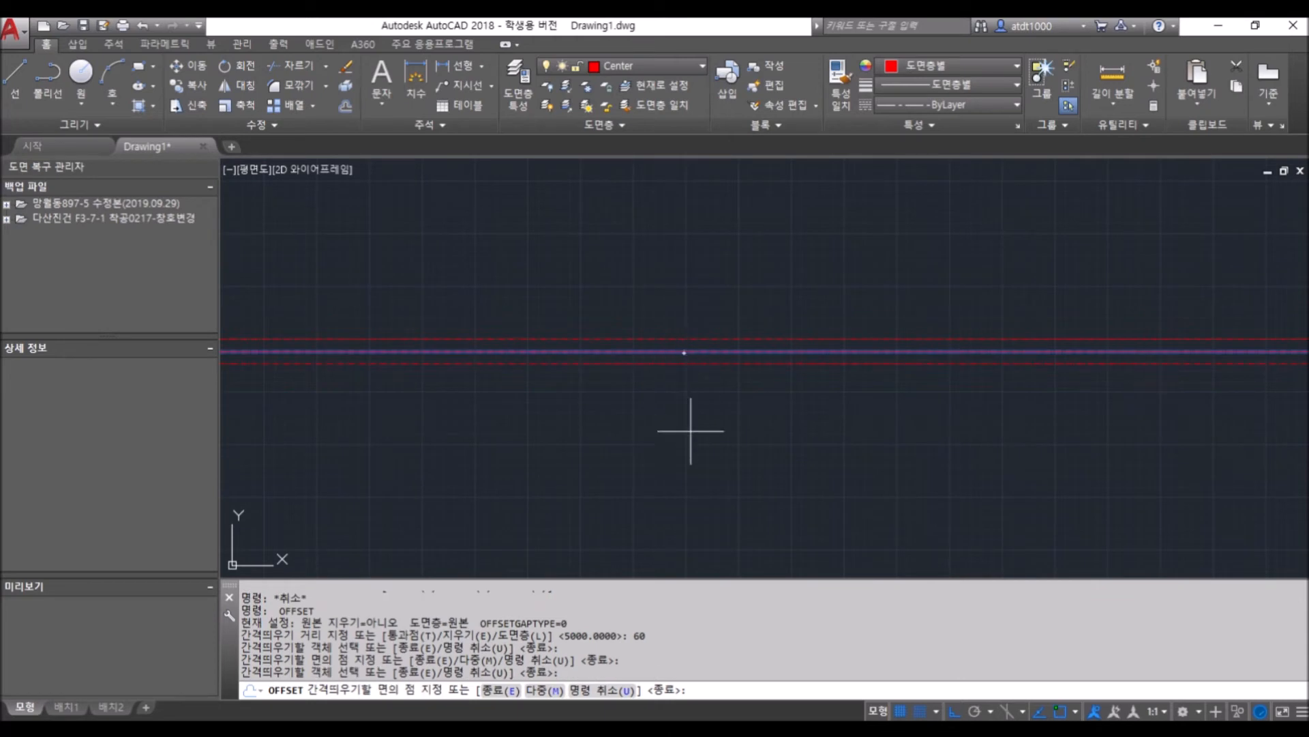
pyautogui.click(692, 470)
pyautogui.scroll(4, 550, 240)
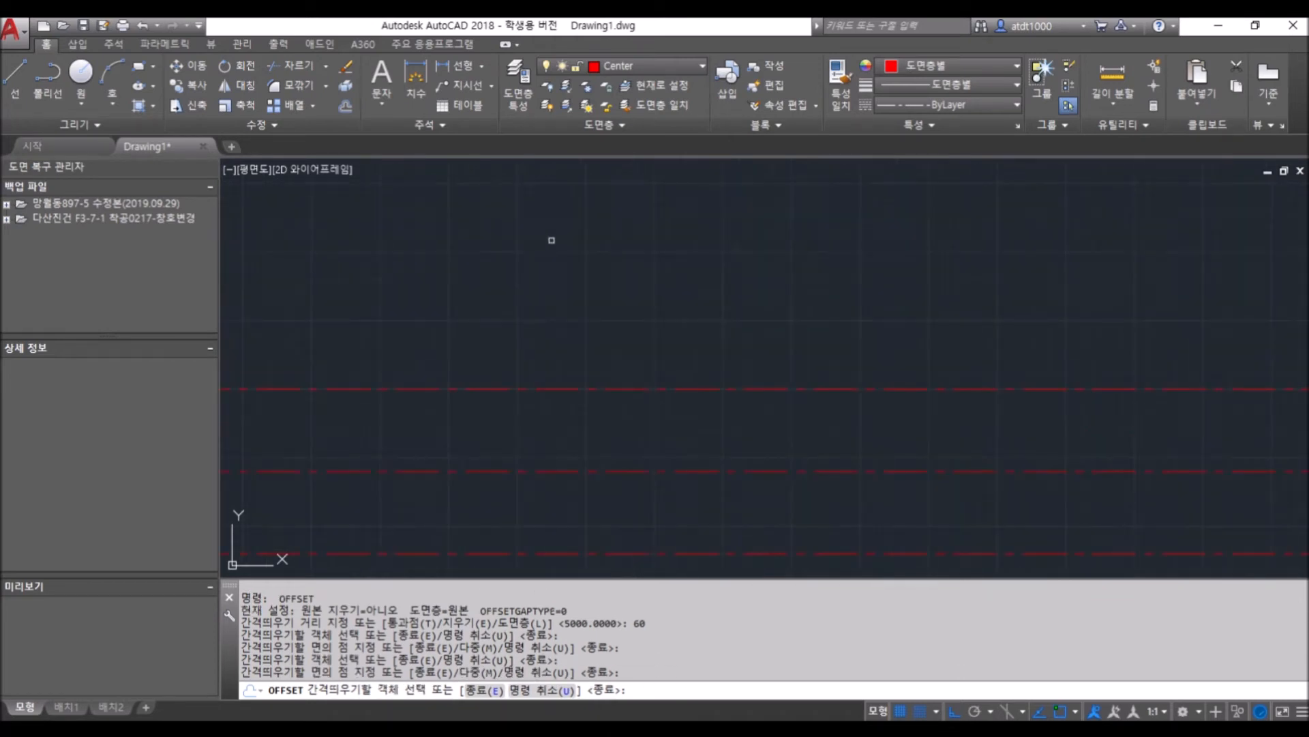
pyautogui.press('Escape')
pyautogui.press('Escape')
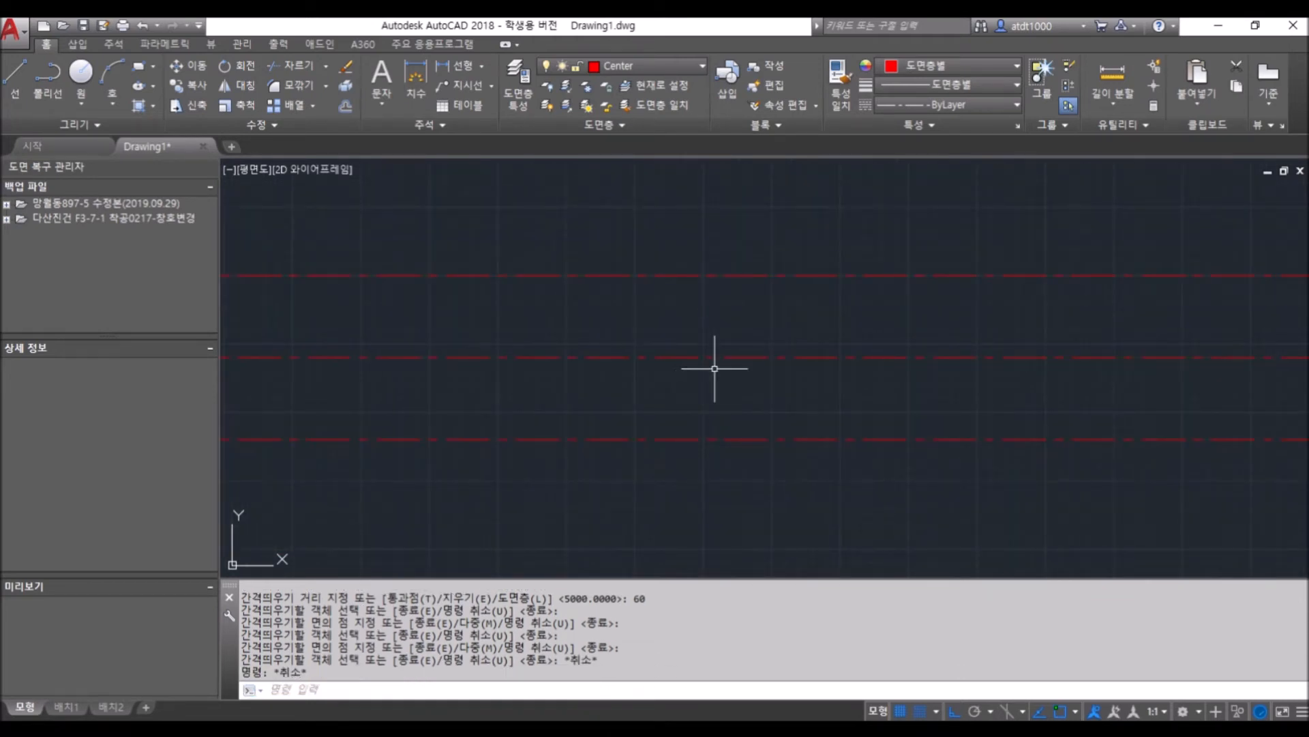
# Move the two outer horizontal lines to the Cont layer and clear the selection
pyautogui.click(727, 439)
pyautogui.click(622, 66)
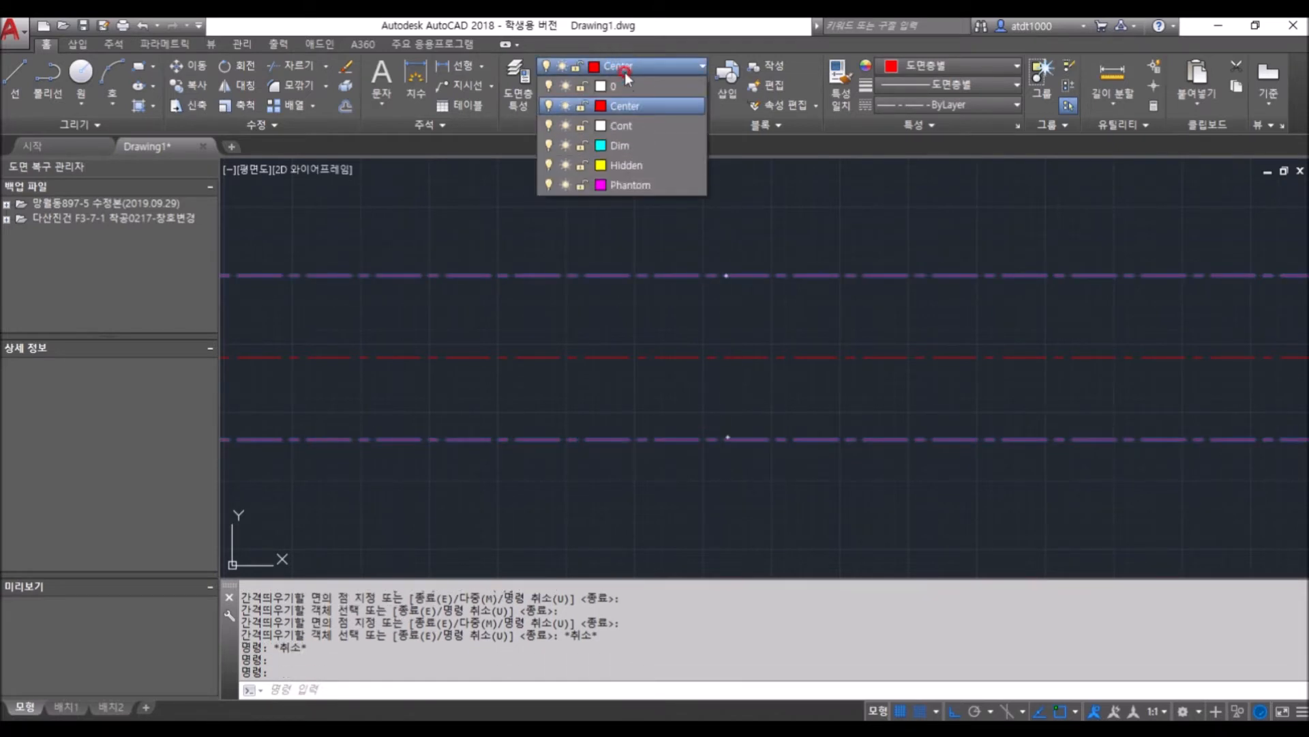
pyautogui.click(628, 124)
pyautogui.press('Escape')
pyautogui.press('Escape')
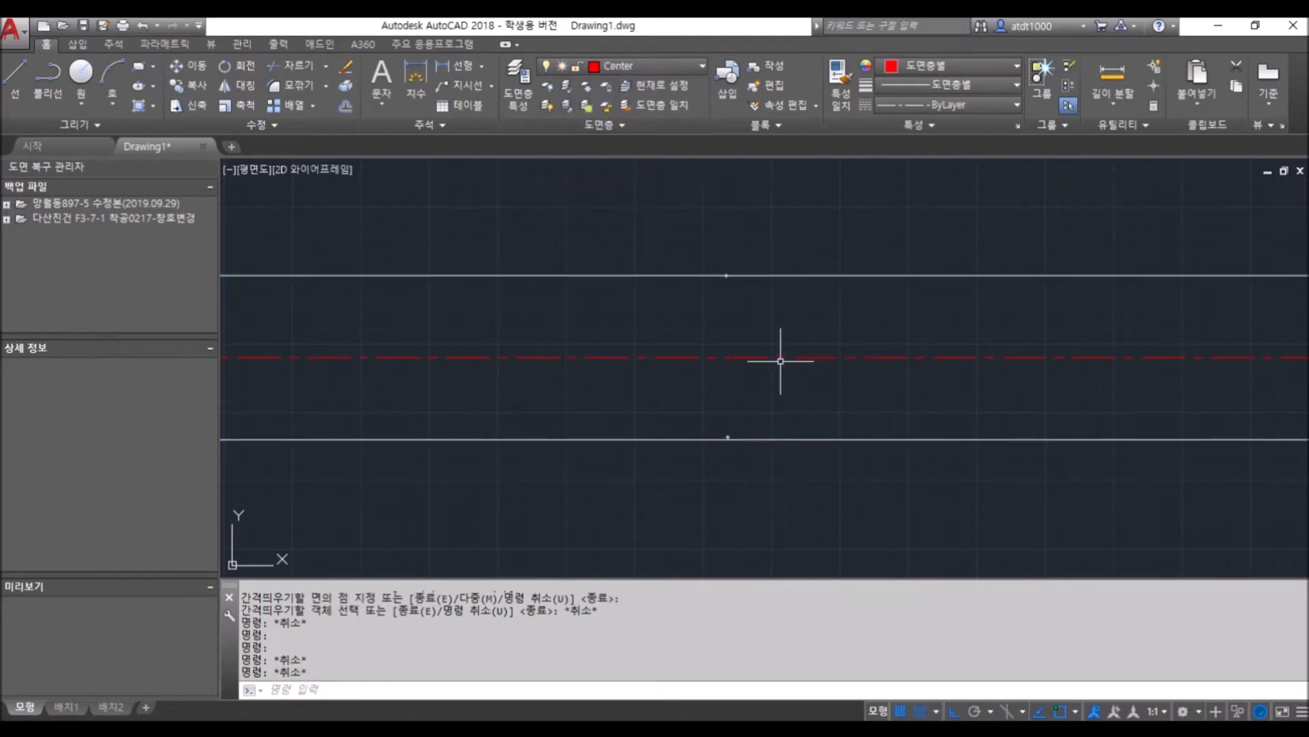
# Draw a vertical centre line from just below the upper white line, crossing the horizontal centre line, to below the lower white line
pyautogui.write('l')
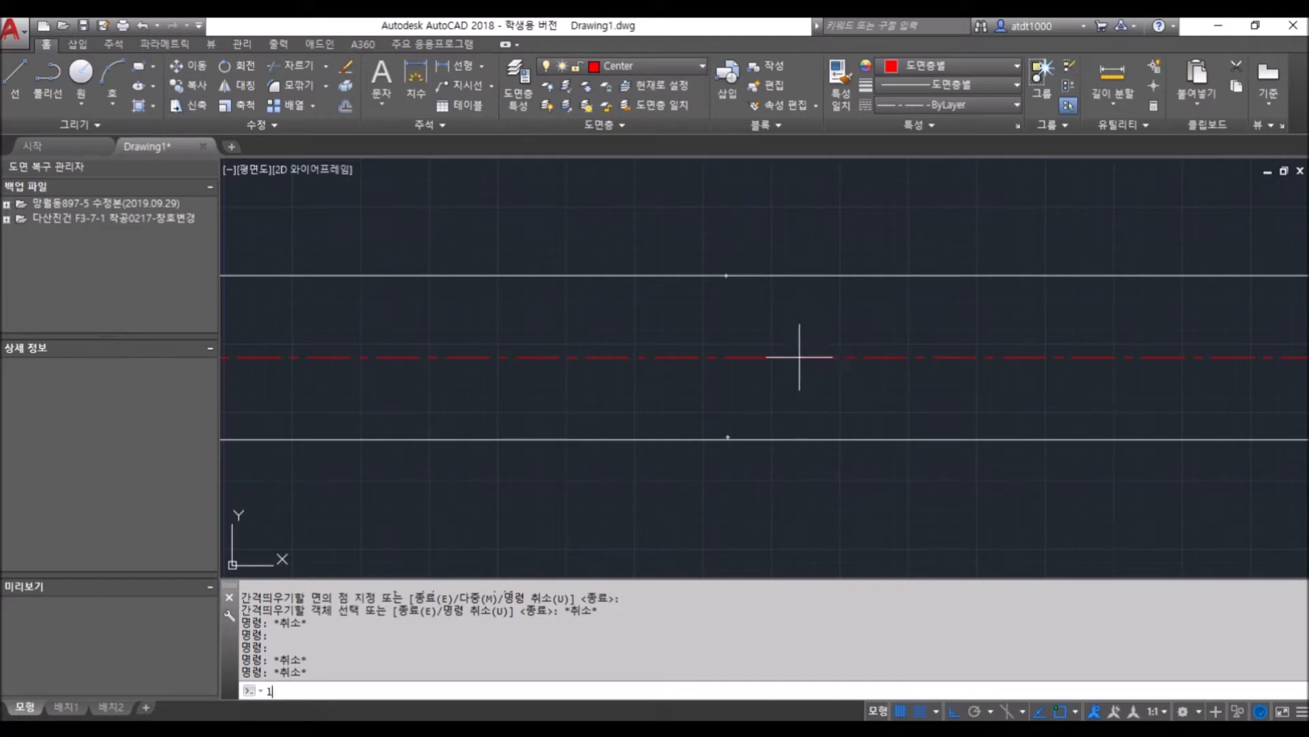
pyautogui.press('Return')
pyautogui.click(703, 302)
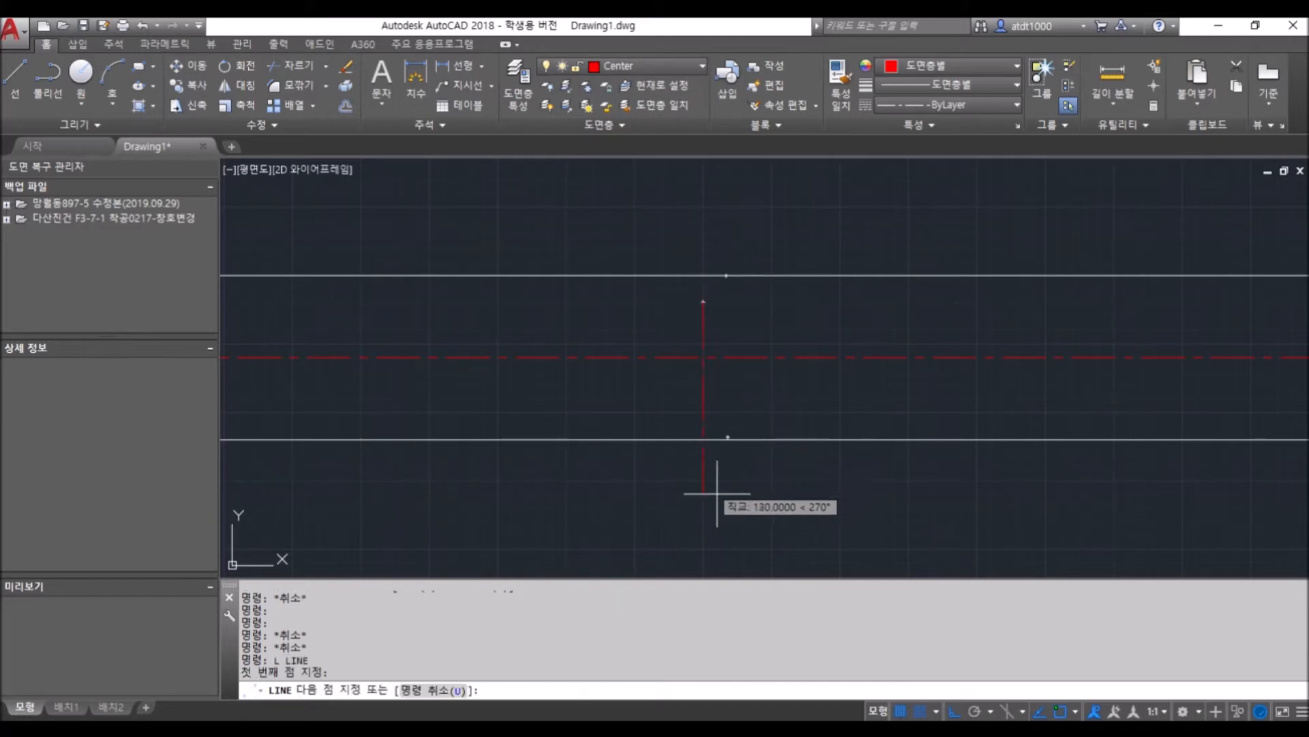
pyautogui.click(703, 521)
pyautogui.press('Escape')
pyautogui.press('Escape')
pyautogui.scroll(2, 702, 243)
pyautogui.scroll(-4, 702, 321)
pyautogui.scroll(4, 705, 308)
pyautogui.press('Escape')
pyautogui.press('Escape')
# Offset the vertical centre line by 30 to both its left and right side
pyautogui.write('offset')
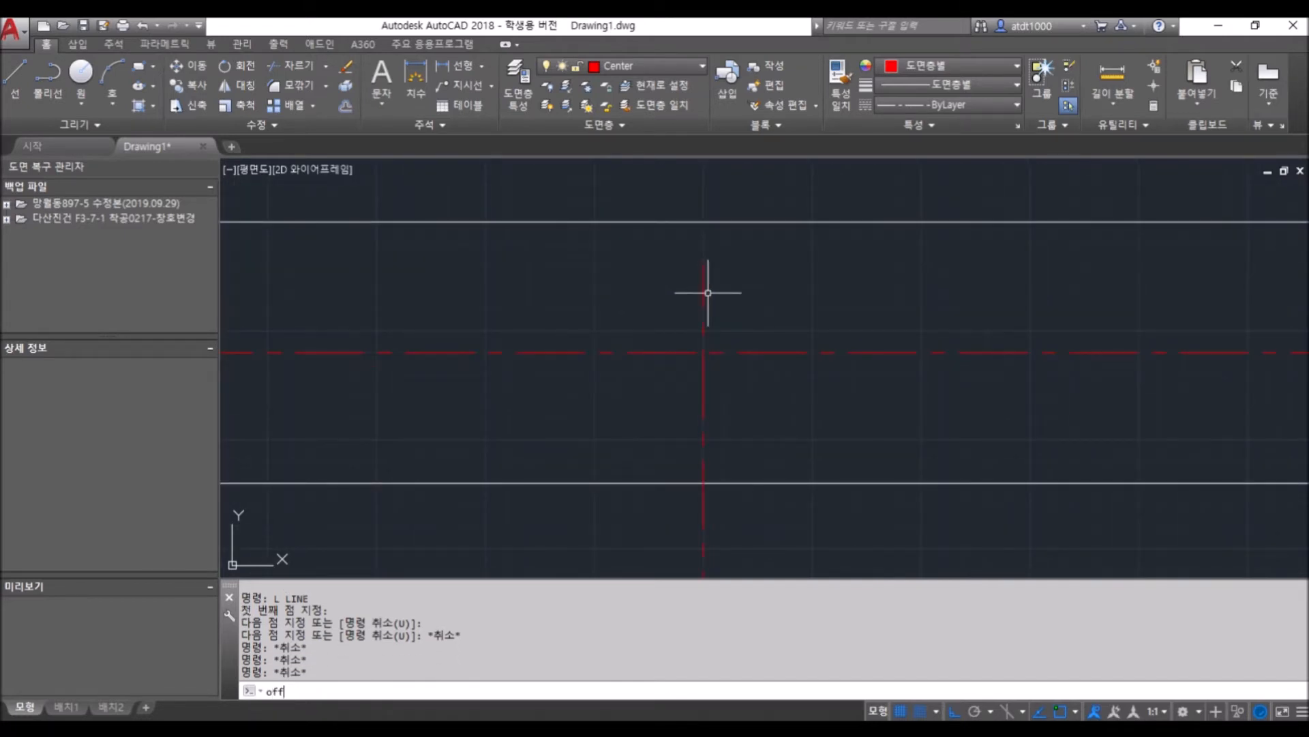
pyautogui.press('Return')
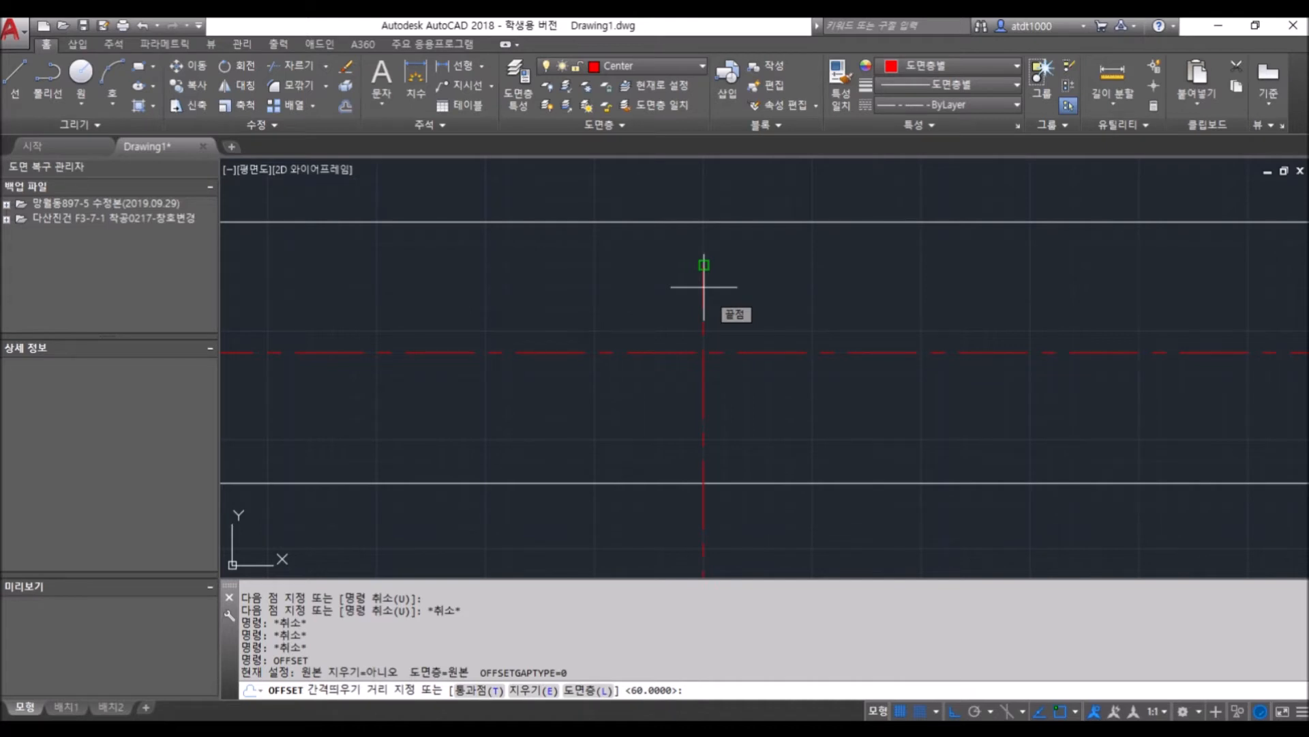
pyautogui.write('30')
pyautogui.press('Return')
pyautogui.click(704, 302)
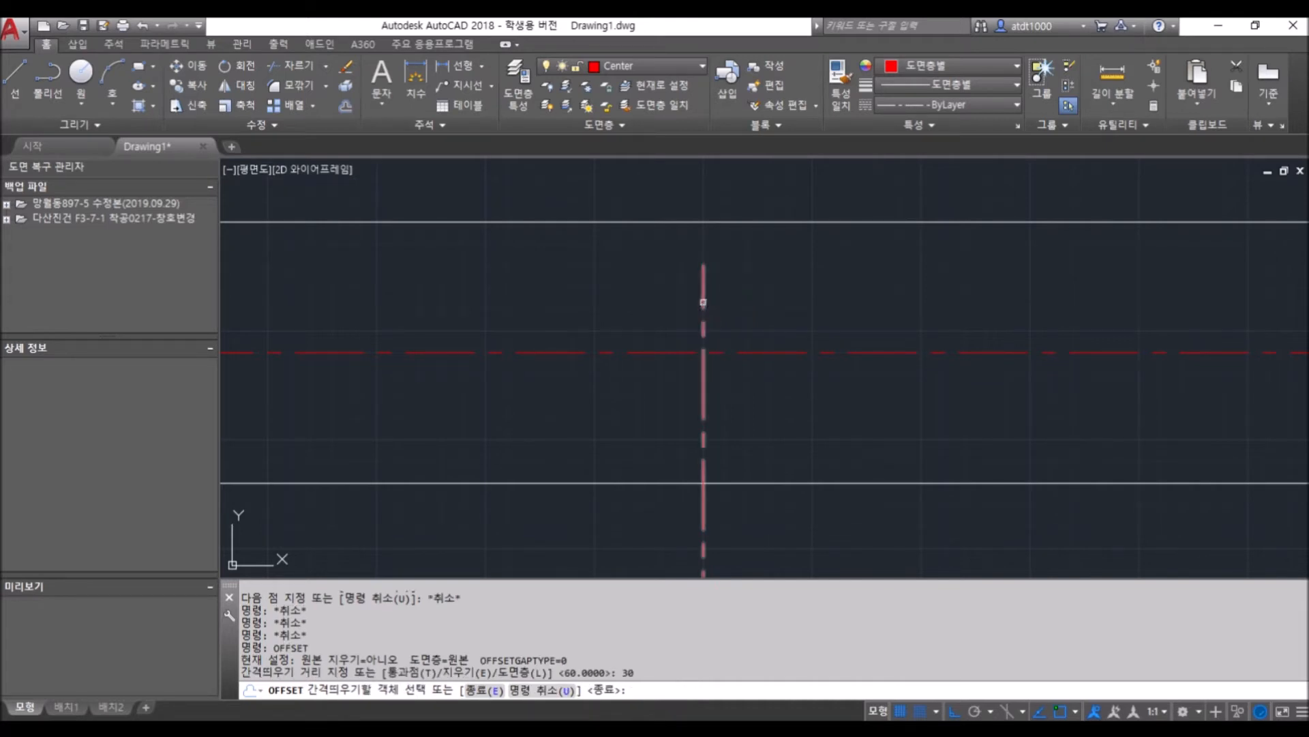
pyautogui.click(857, 309)
pyautogui.click(707, 295)
pyautogui.click(705, 295)
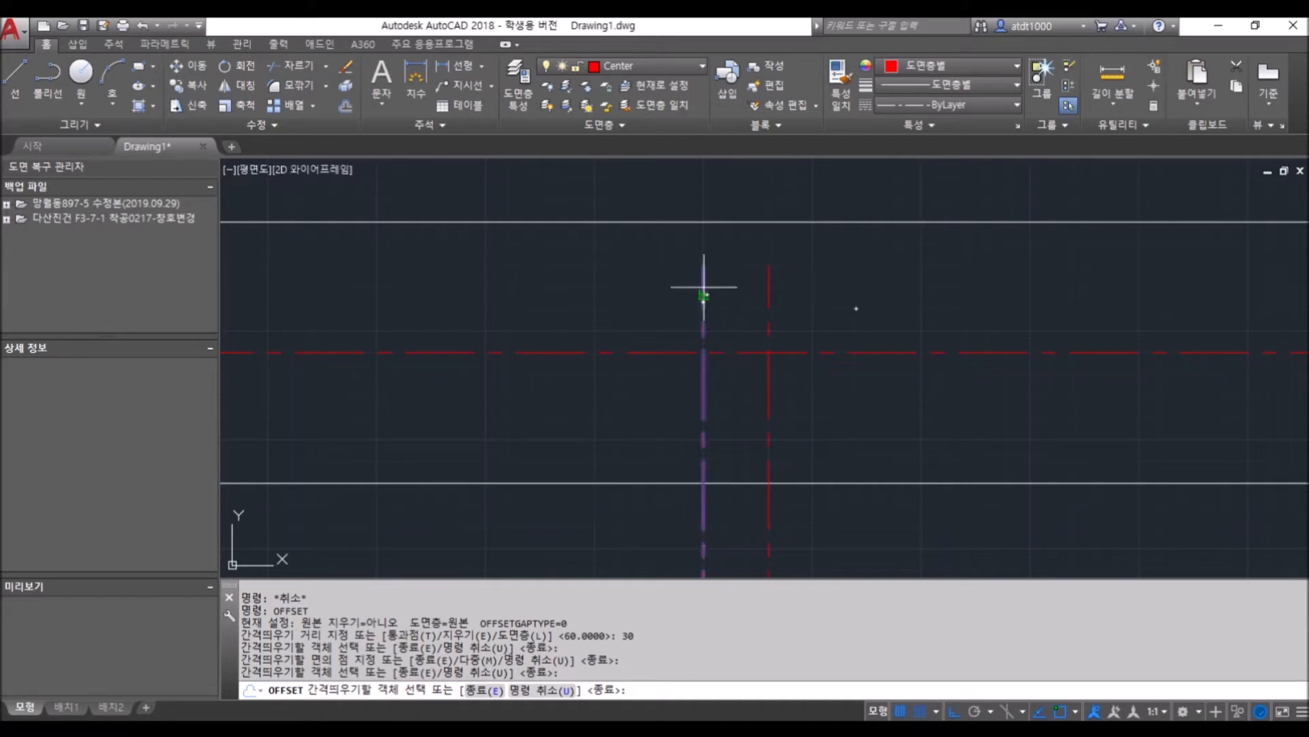
pyautogui.click(573, 308)
pyautogui.press('Escape')
pyautogui.press('Escape')
pyautogui.click(638, 286)
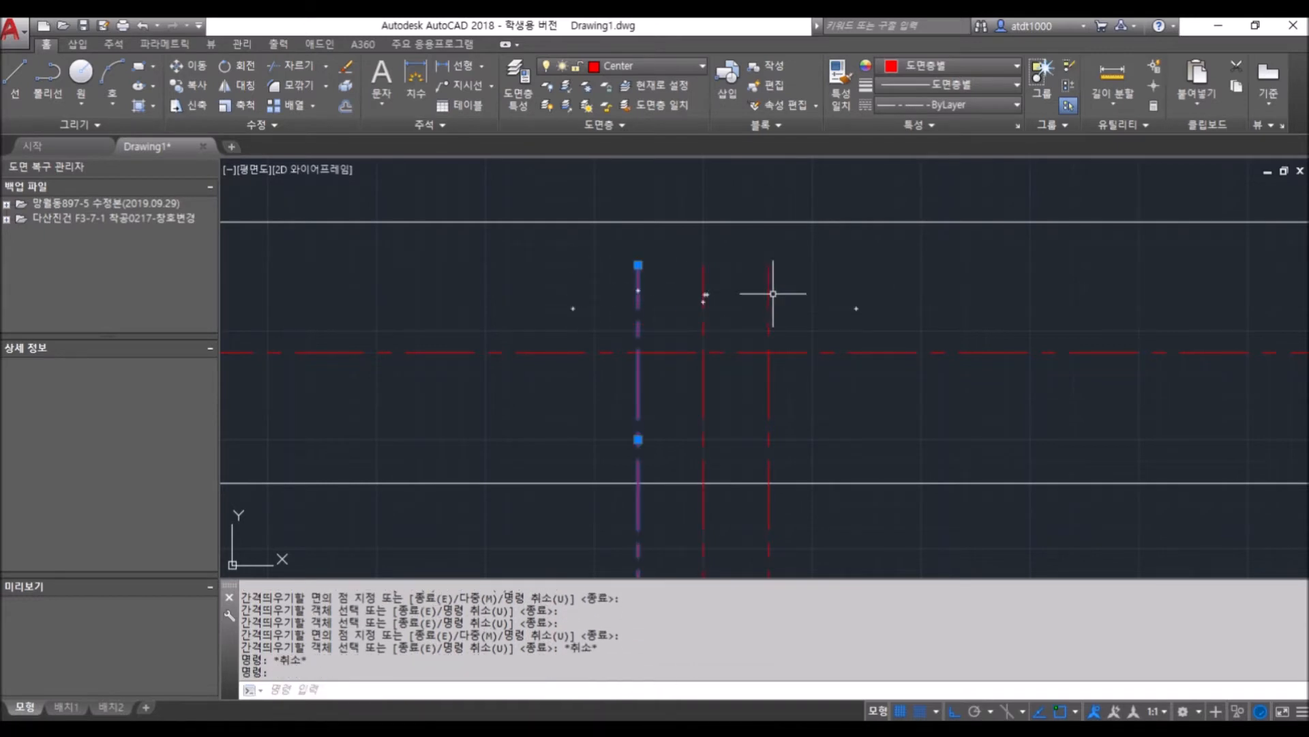
pyautogui.press('Escape')
pyautogui.press('Escape')
# Match the properties of the lower white horizontal line onto the two outer vertical lines
pyautogui.write('ma')
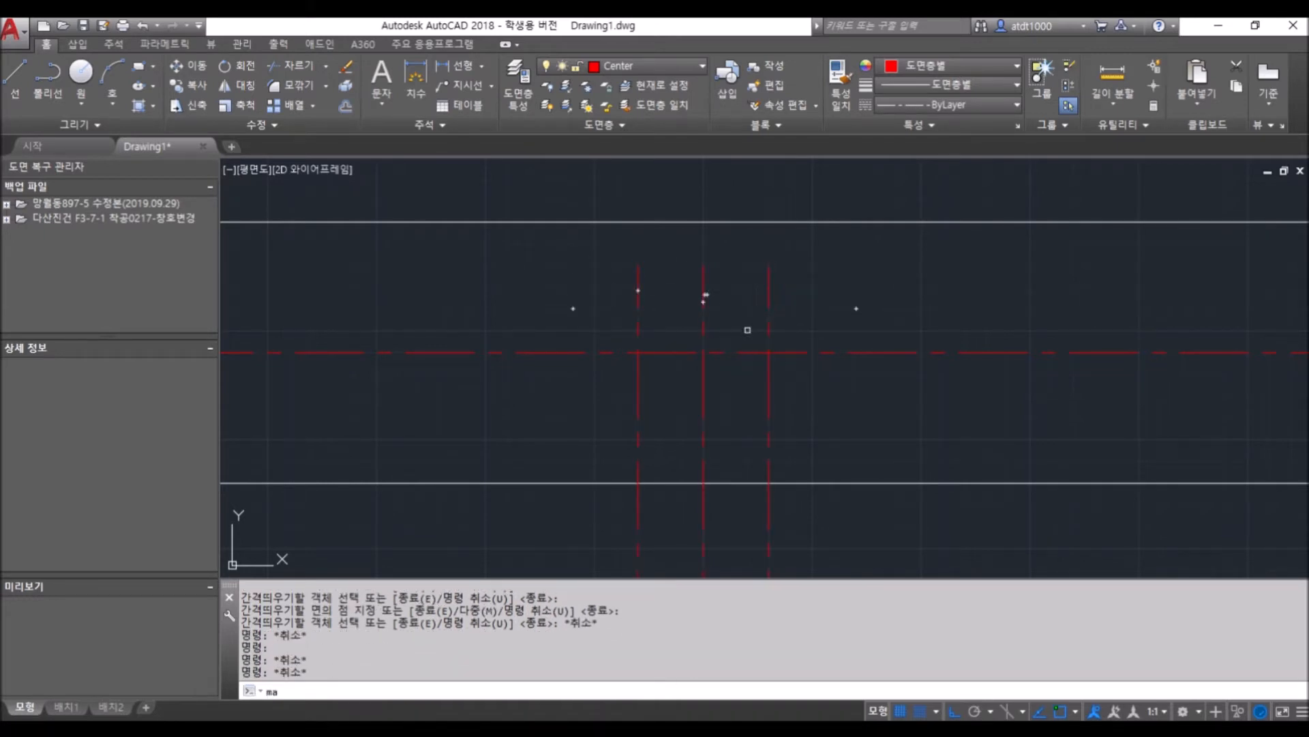
pyautogui.press('Return')
pyautogui.click(746, 483)
pyautogui.click(638, 379)
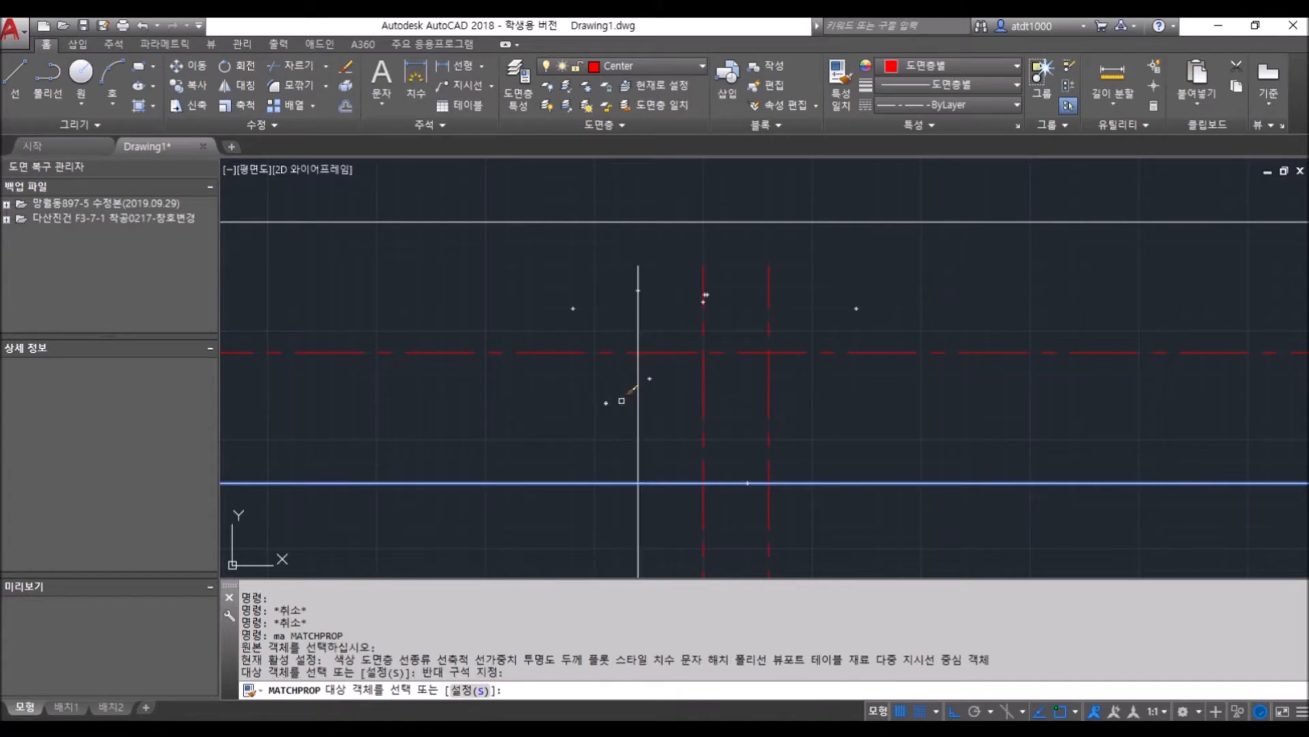
pyautogui.click(823, 394)
pyautogui.click(757, 413)
pyautogui.press('Escape')
pyautogui.scroll(-2, 768, 390)
pyautogui.scroll(2, 768, 305)
pyautogui.scroll(-2, 710, 262)
pyautogui.scroll(2, 688, 303)
pyautogui.scroll(-2, 698, 244)
pyautogui.scroll(2, 706, 303)
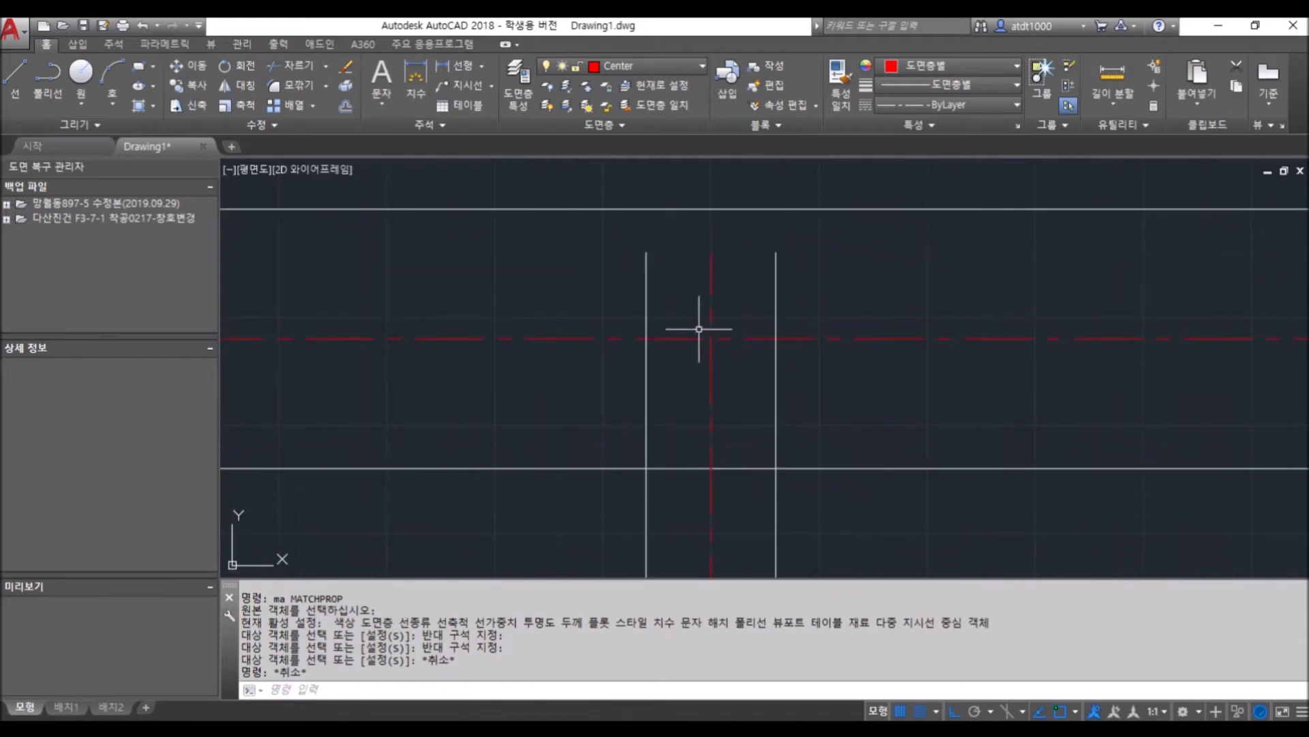
# Extend the upper ends of both vertical white lines to the upper horizontal white line, using both horizontal white lines as boundaries
pyautogui.write('e')
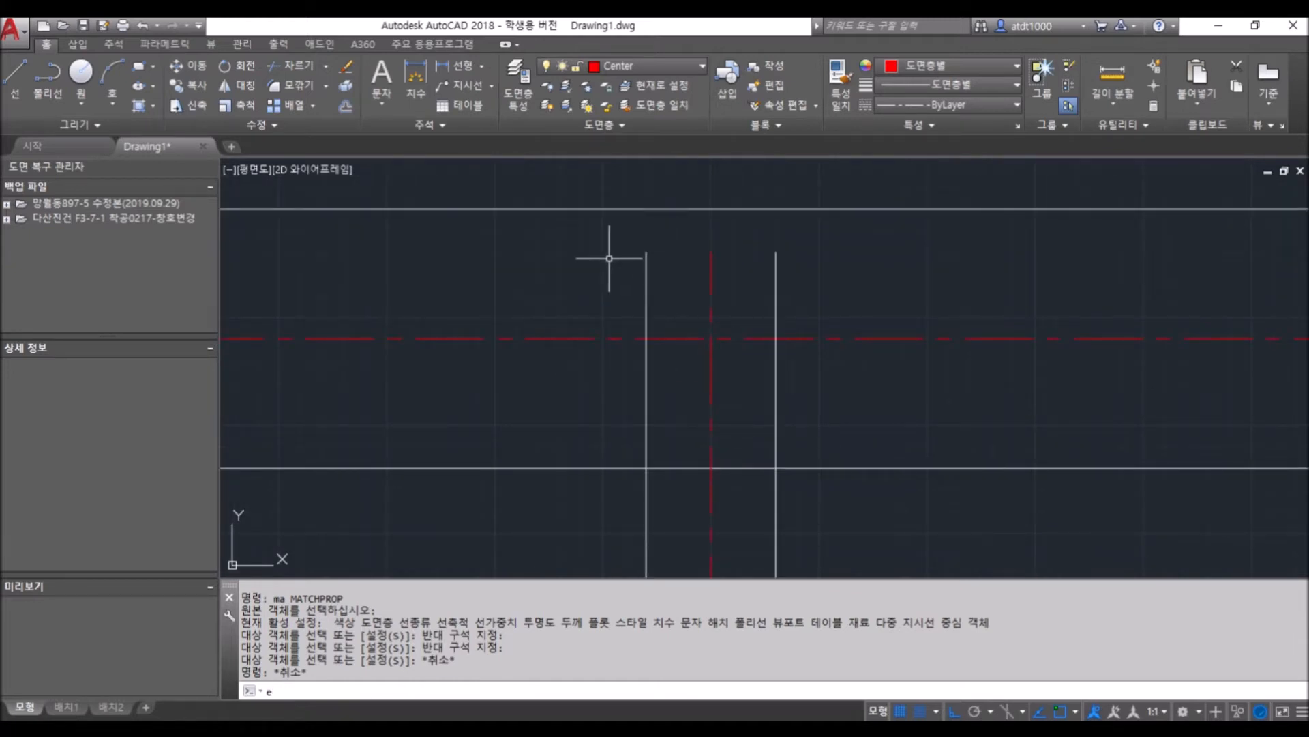
pyautogui.write('x')
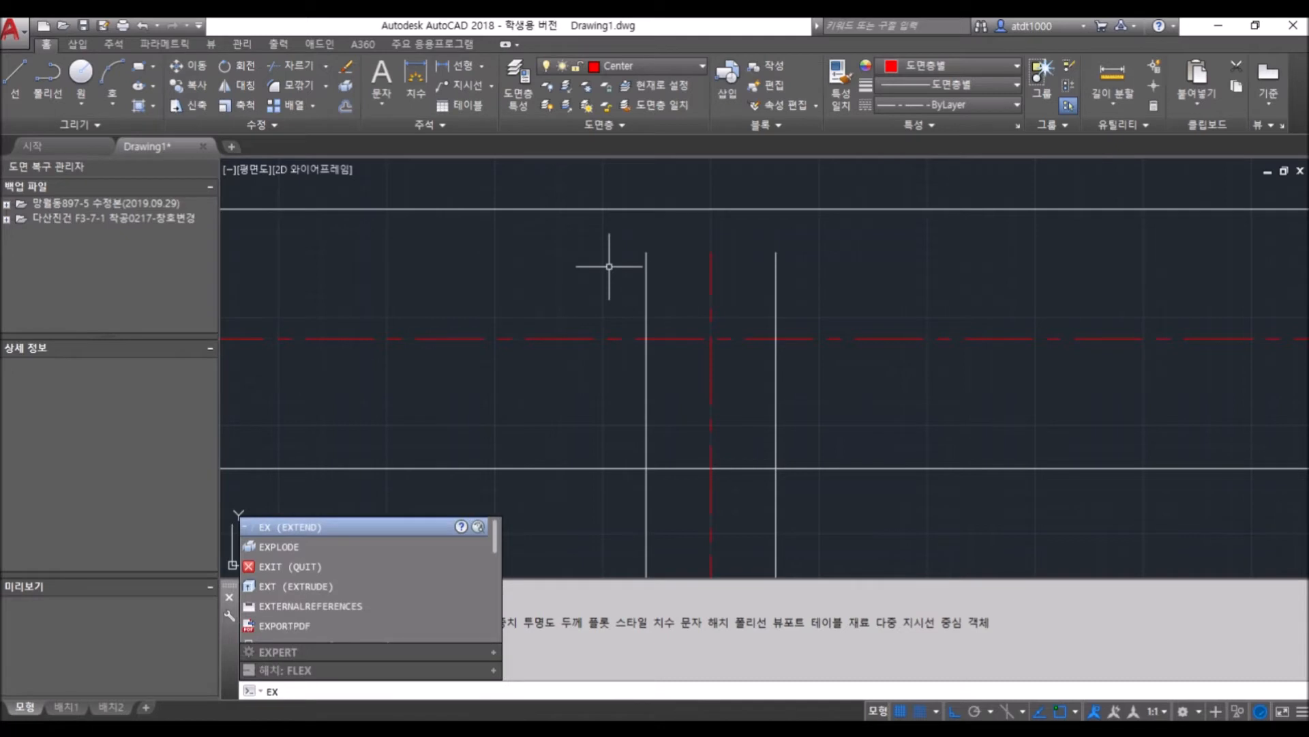
pyautogui.press('Return')
pyautogui.click(672, 210)
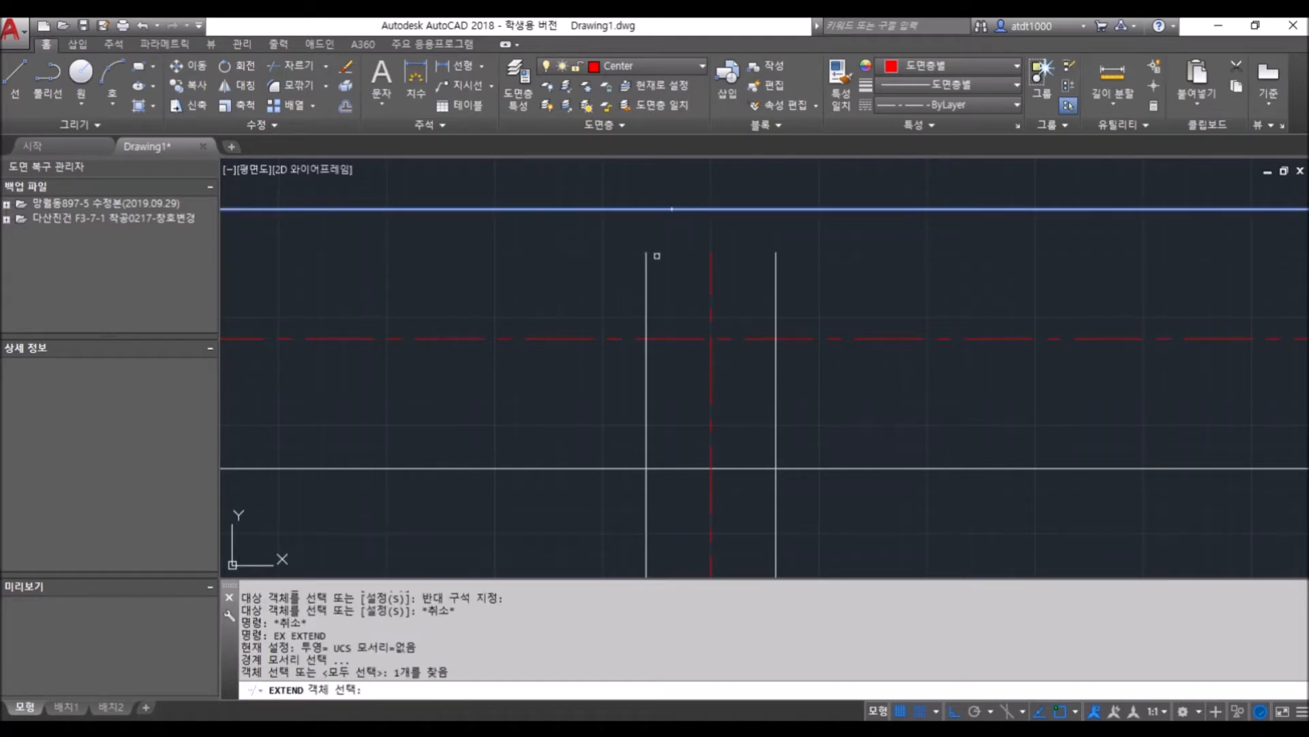
pyautogui.click(684, 467)
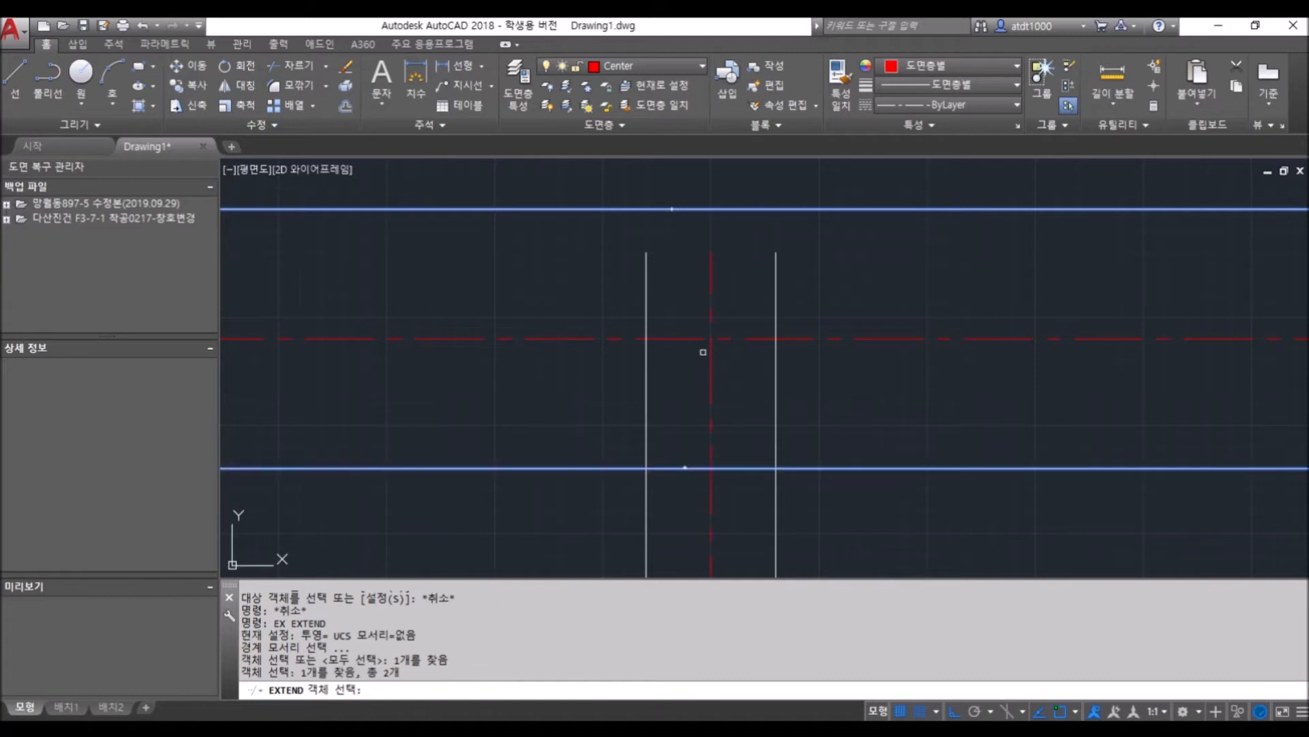
pyautogui.press('Return')
pyautogui.click(647, 256)
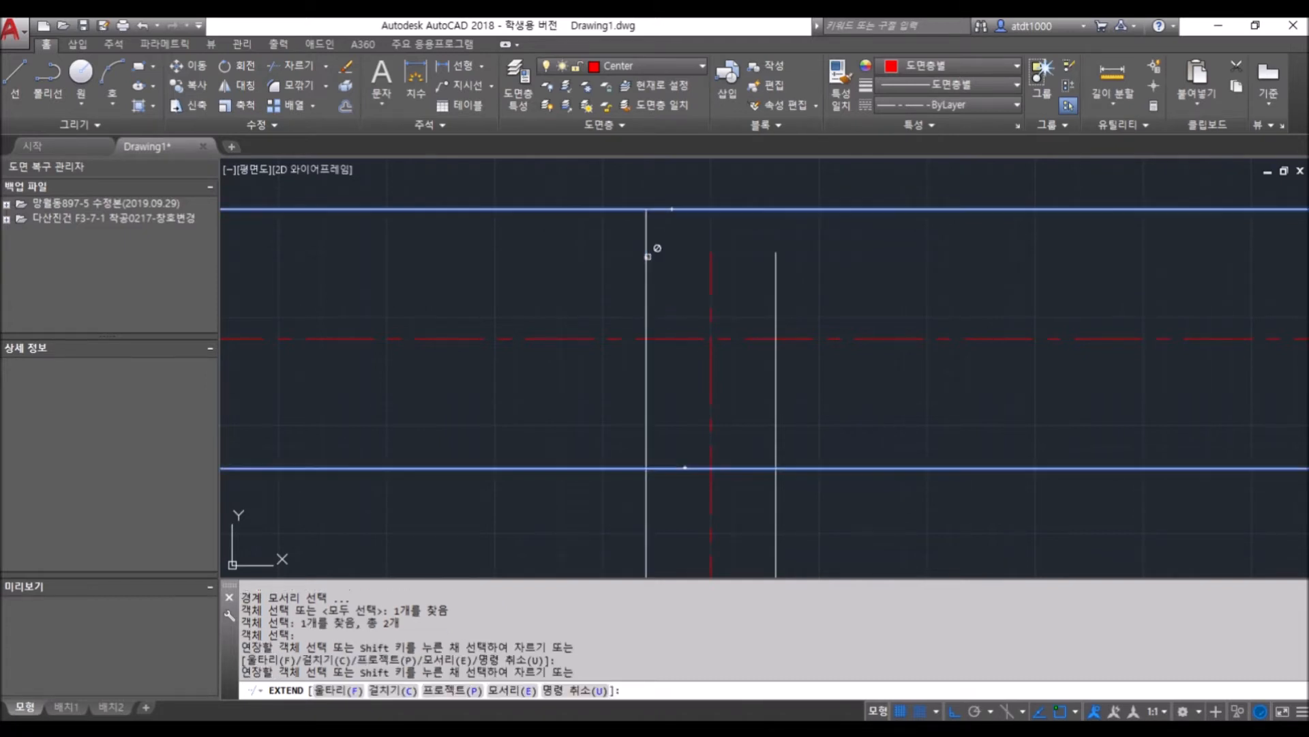
pyautogui.click(647, 257)
pyautogui.click(776, 254)
pyautogui.click(777, 254)
# Cut off the parts of both vertical white lines that run below the lower horizontal white line
pyautogui.click(795, 472)
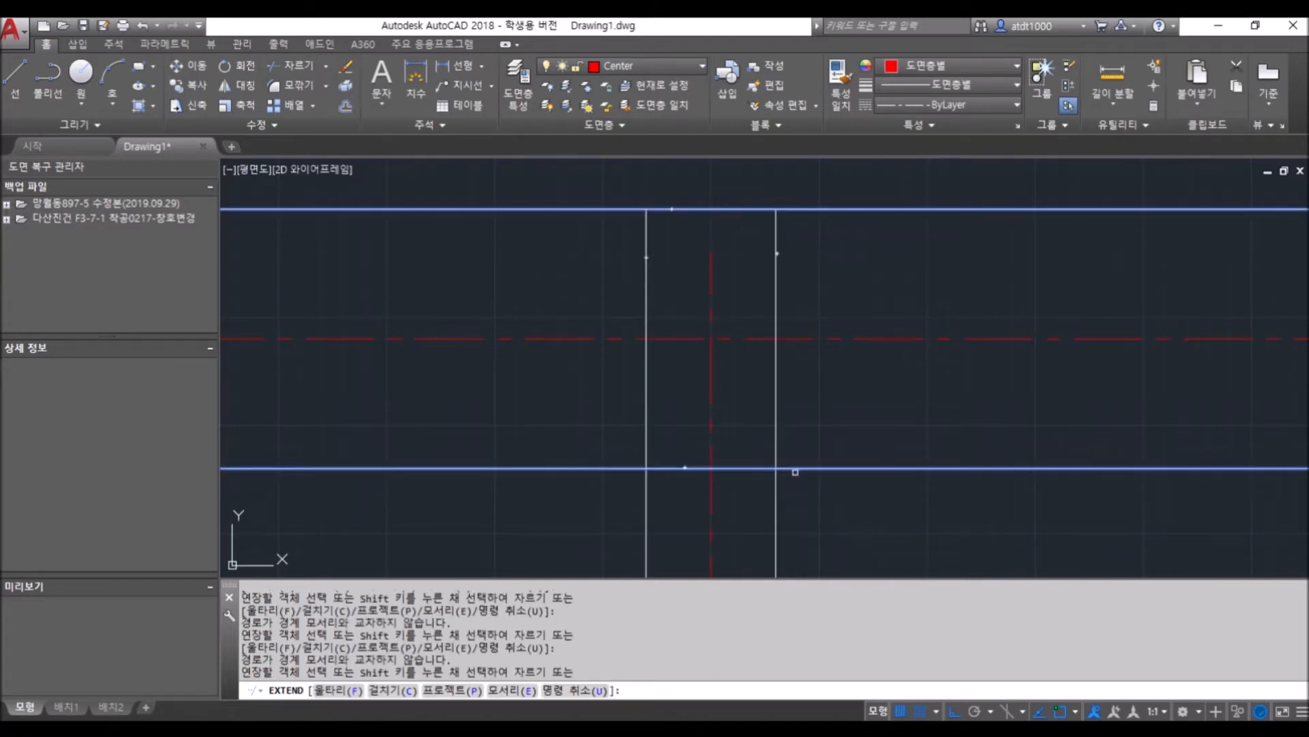
pyautogui.keyDown('shift'); pyautogui.click(776, 499); pyautogui.keyUp('shift')
pyautogui.keyDown('shift'); pyautogui.click(648, 496); pyautogui.keyUp('shift')
pyautogui.keyDown('shift'); pyautogui.click(626, 470); pyautogui.keyUp('shift')
pyautogui.keyDown('shift'); pyautogui.click(626, 467); pyautogui.keyUp('shift')
pyautogui.press('Escape')
pyautogui.press('Escape')
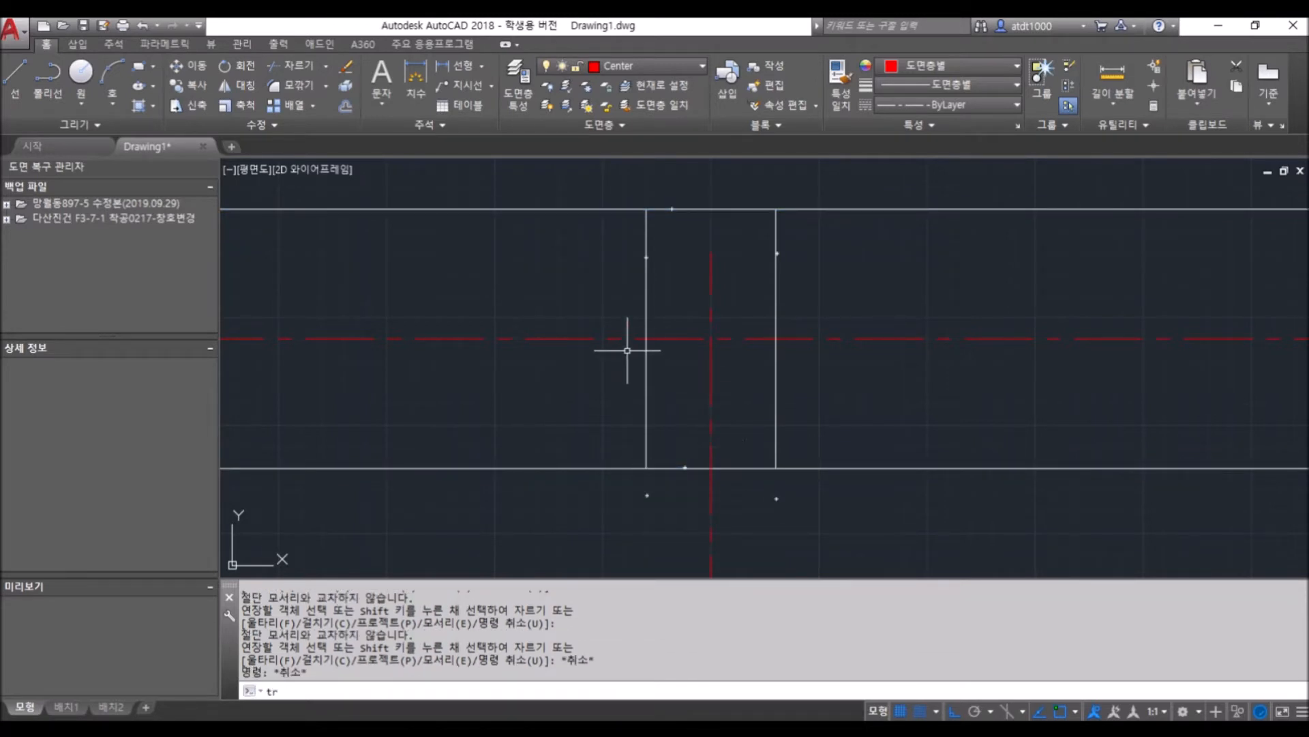
# Trim the upper and lower horizontal white lines outside the two vertical white lines so that a closed rectangle remains
pyautogui.write('tr')
pyautogui.press('Return')
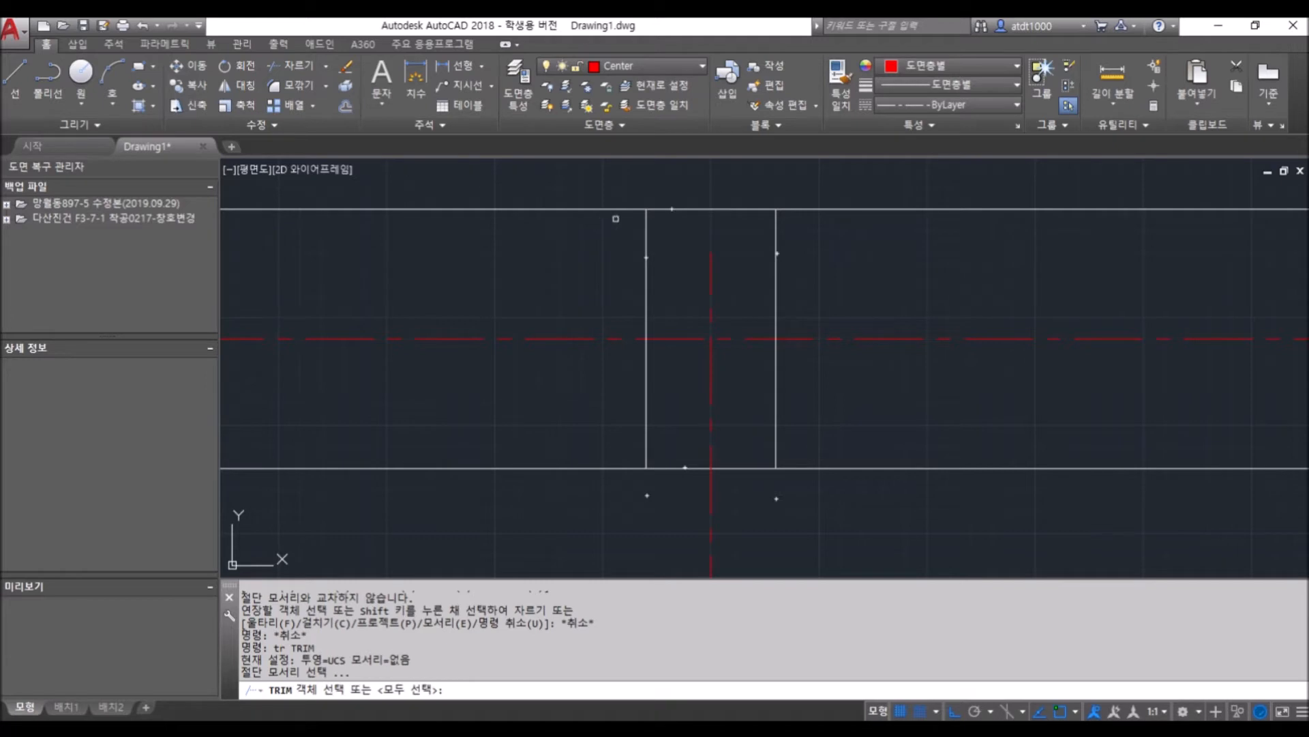
pyautogui.click(622, 188)
pyautogui.click(808, 541)
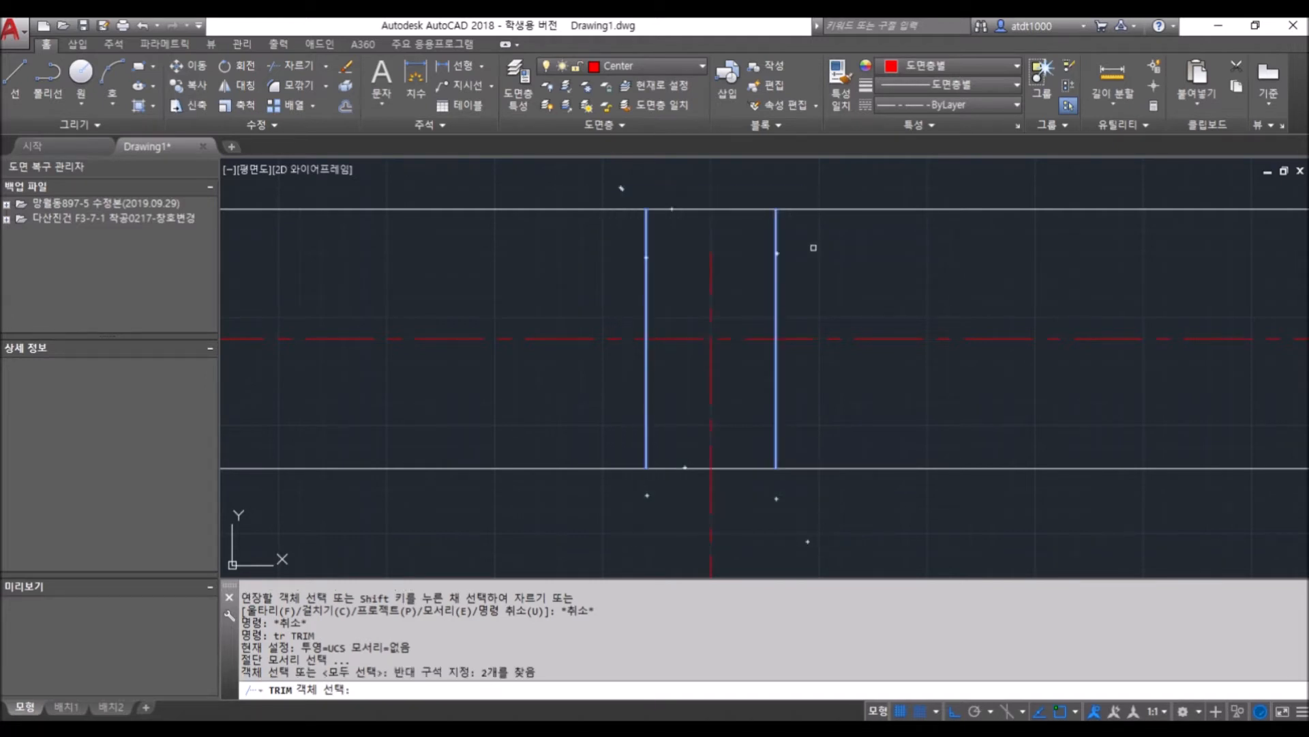
pyautogui.press('Return')
pyautogui.click(815, 209)
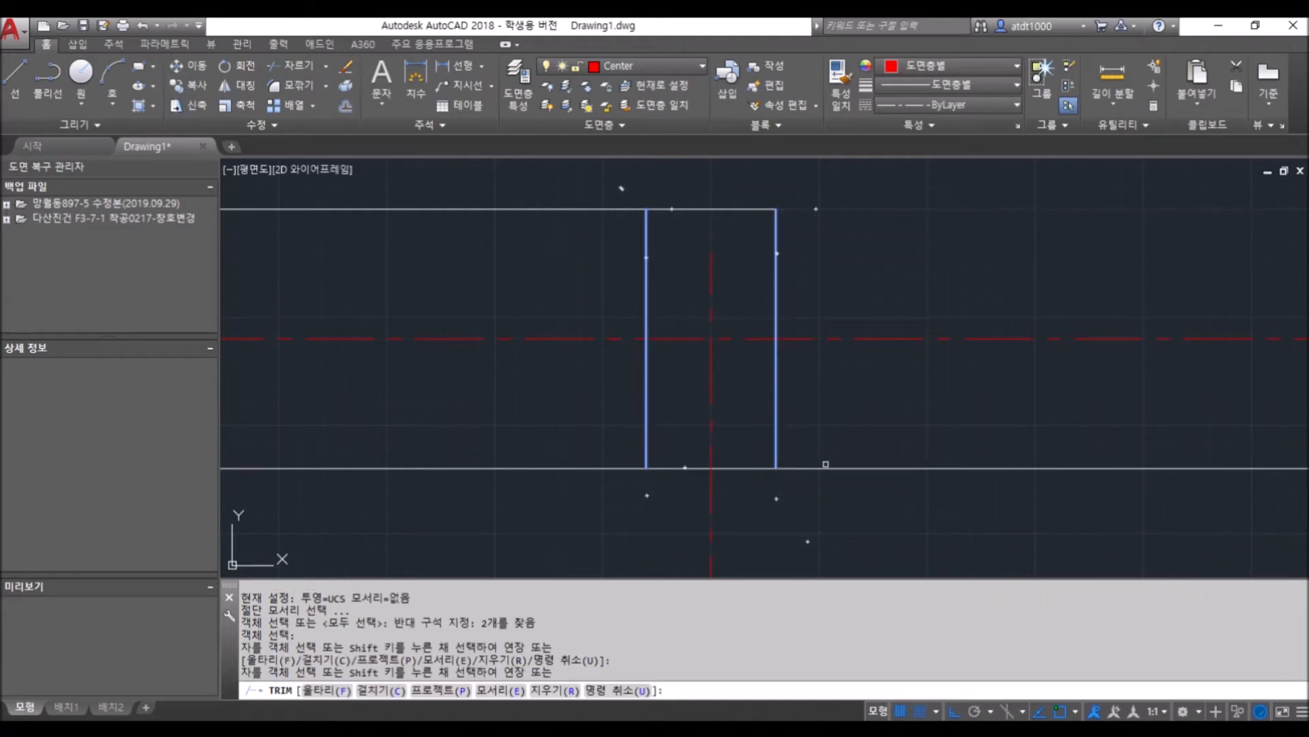
pyautogui.click(826, 467)
pyautogui.click(563, 465)
pyautogui.click(565, 472)
pyautogui.click(589, 212)
pyautogui.click(543, 180)
pyautogui.scroll(2, 813, 222)
pyautogui.scroll(-2, 812, 232)
pyautogui.scroll(2, 614, 236)
pyautogui.scroll(-2, 626, 233)
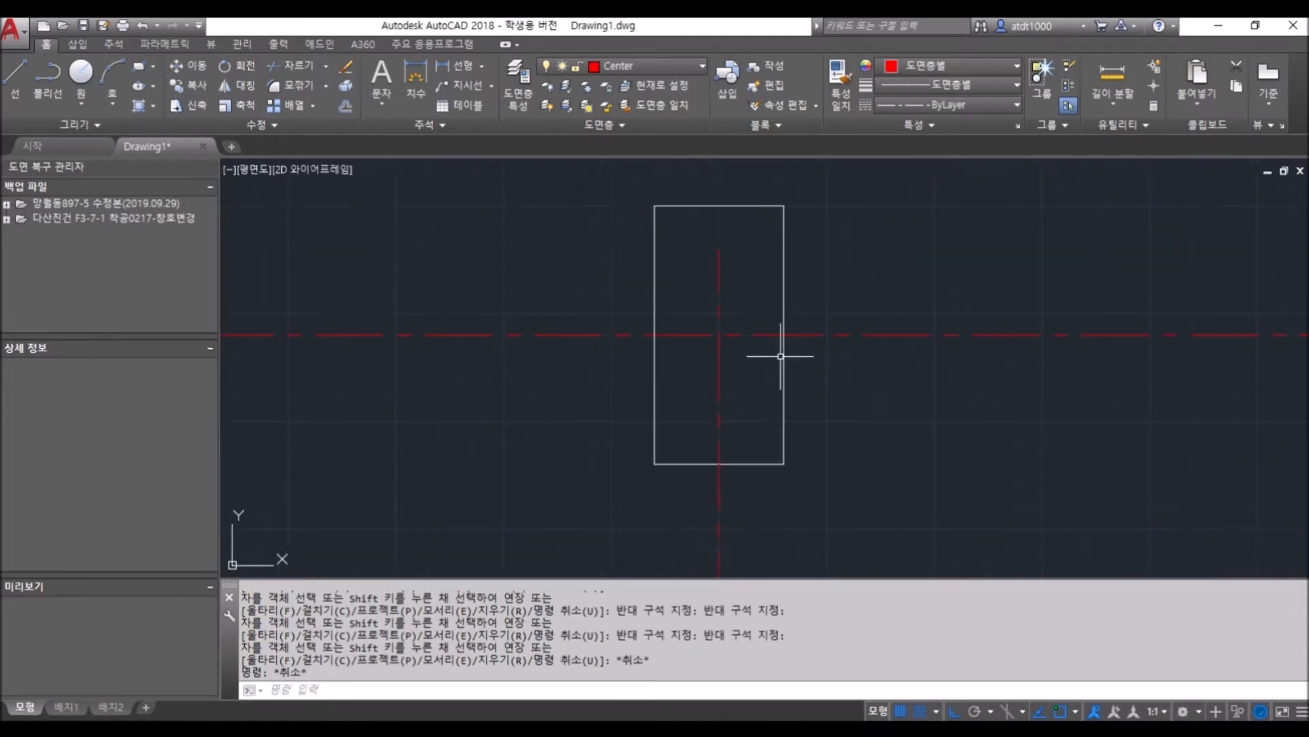
pyautogui.scroll(2, 766, 266)
pyautogui.scroll(-2, 769, 293)
pyautogui.scroll(2, 747, 338)
pyautogui.scroll(-4, 720, 294)
pyautogui.scroll(2, 712, 273)
pyautogui.click(717, 290)
pyautogui.press('Escape')
pyautogui.press('Escape')
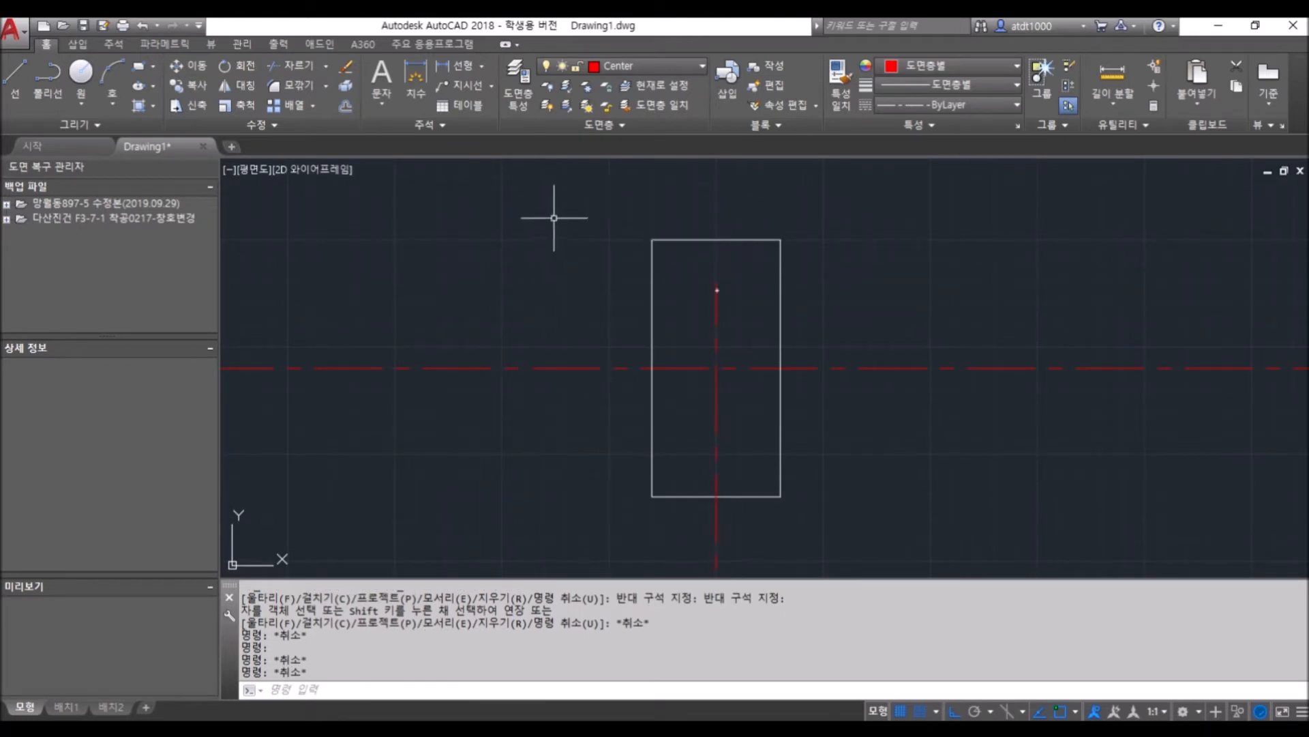
# Extend the vertical centre line up to the rectangle's top edge, using all four rectangle sides as boundaries
pyautogui.write('e')
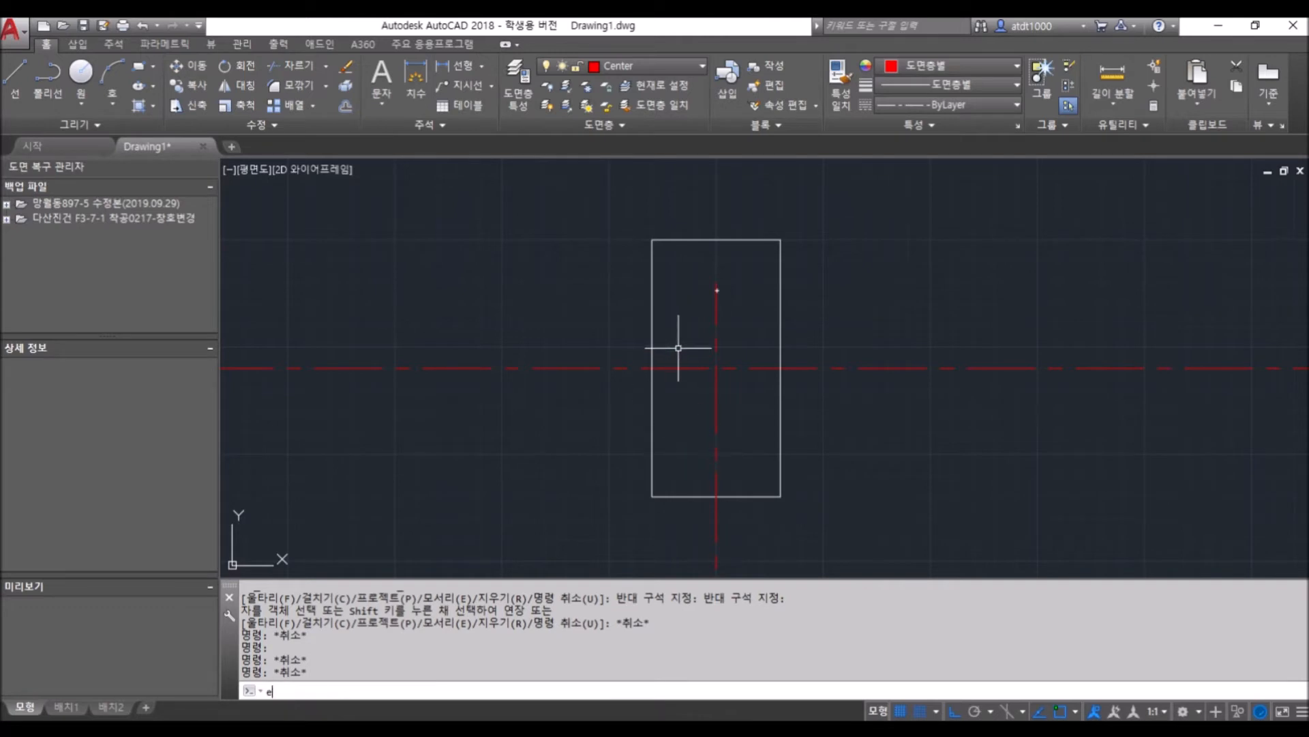
pyautogui.write('x')
pyautogui.press('Return')
pyautogui.moveTo(617, 214); pyautogui.dragTo(876, 548)
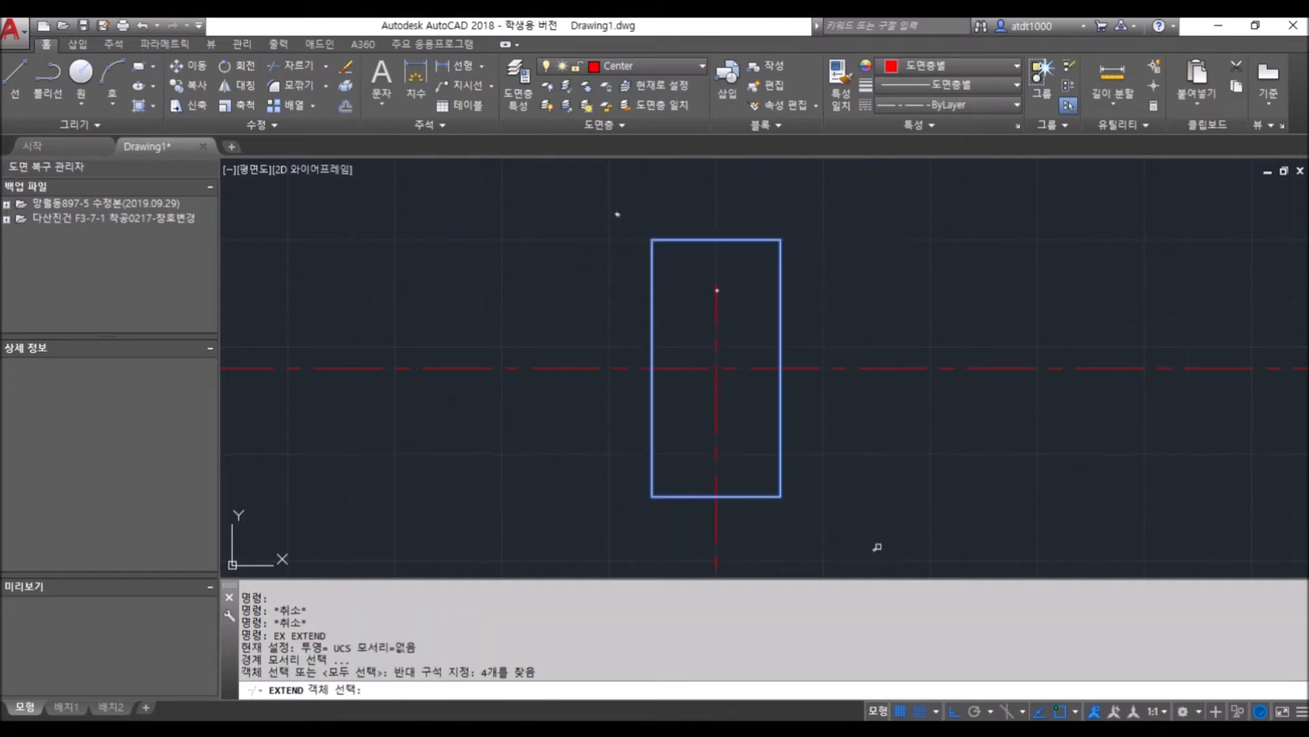
pyautogui.press('Return')
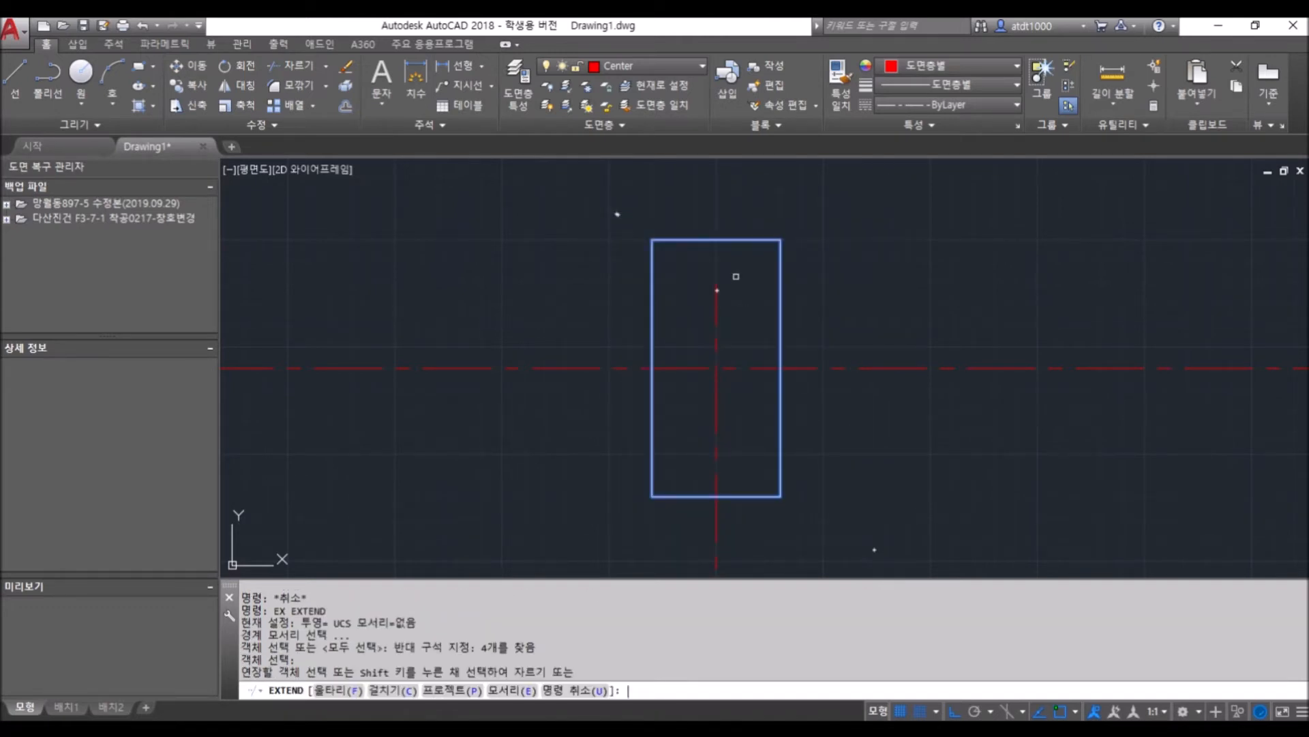
pyautogui.click(718, 286)
pyautogui.click(716, 287)
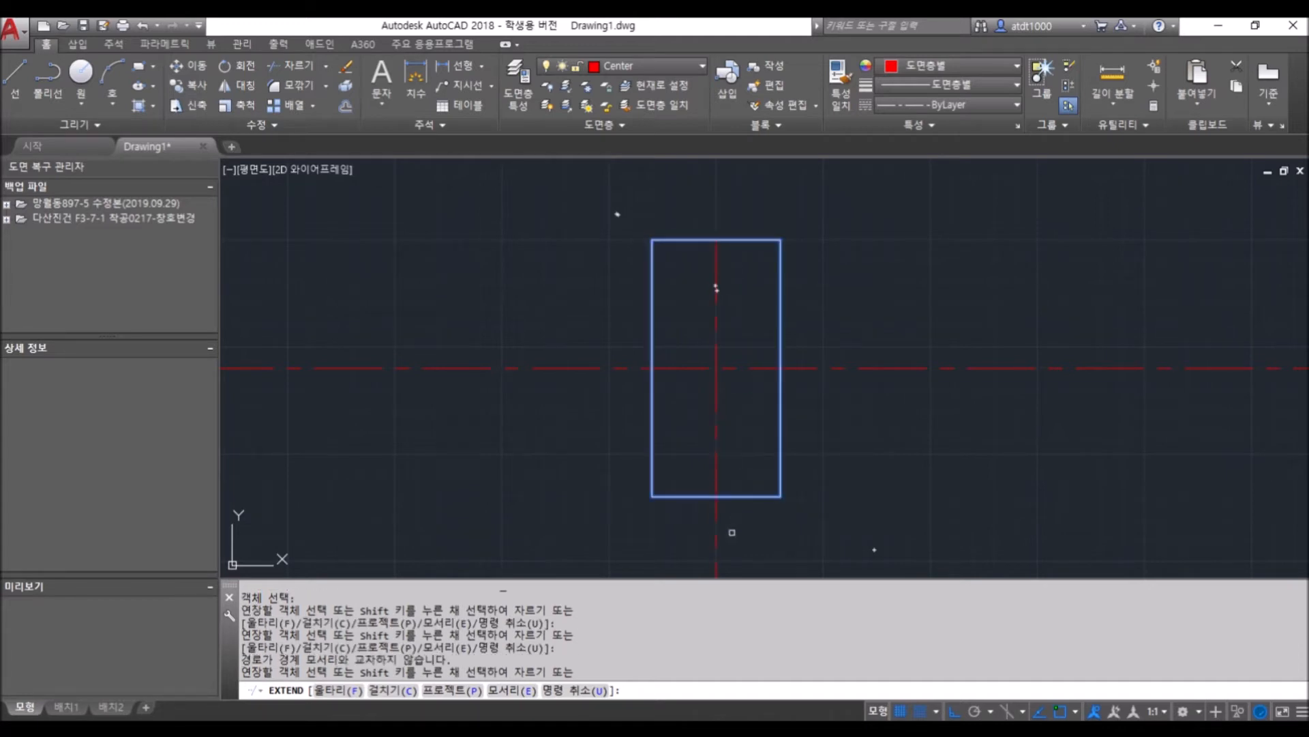
# Cut the vertical centre line at the rectangle's bottom edge and the horizontal centre line at both side edges
pyautogui.click(717, 534)
pyautogui.keyDown('shift'); pyautogui.click(855, 367); pyautogui.keyUp('shift')
pyautogui.keyDown('shift'); pyautogui.click(628, 367); pyautogui.keyUp('shift')
pyautogui.keyDown('shift'); pyautogui.click(718, 369); pyautogui.keyUp('shift')
pyautogui.click(718, 370)
pyautogui.press('Escape')
pyautogui.press('Escape')
pyautogui.scroll(2, 709, 372)
pyautogui.scroll(-2, 777, 349)
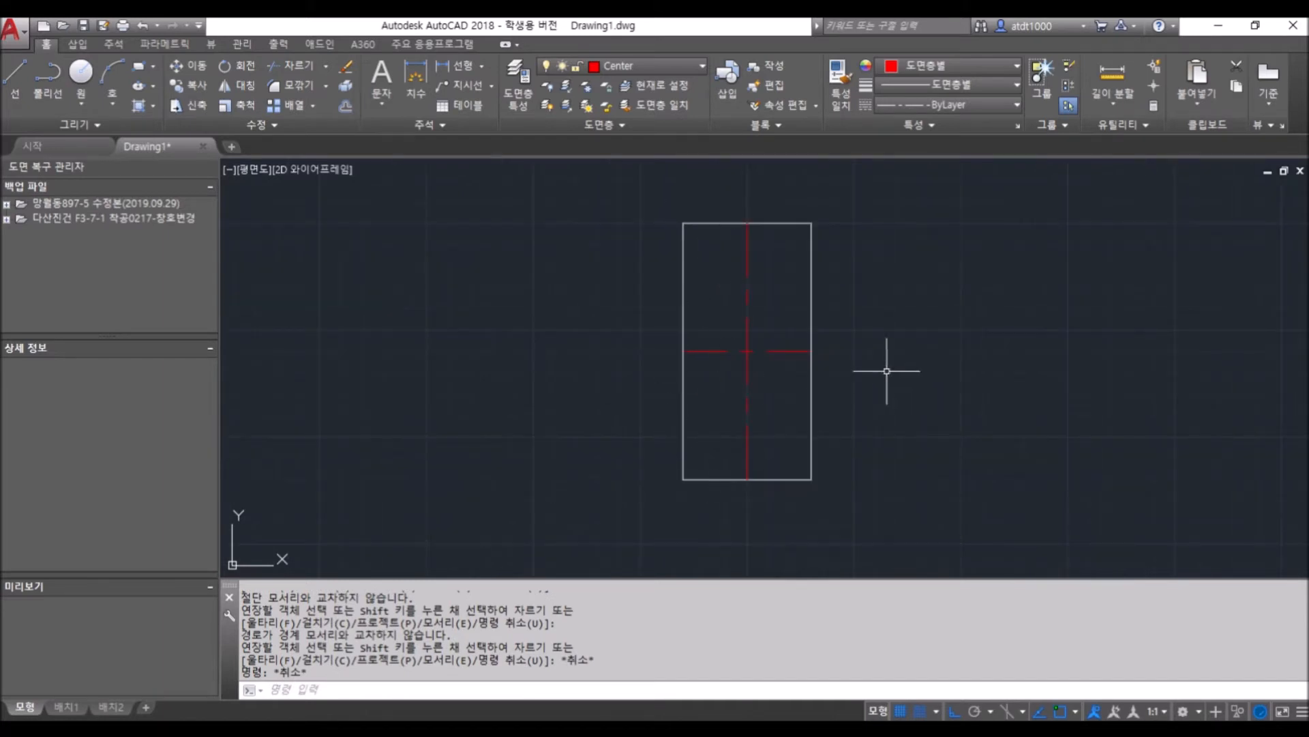
pyautogui.scroll(2, 789, 365)
pyautogui.scroll(-2, 760, 357)
pyautogui.scroll(2, 730, 359)
pyautogui.scroll(-2, 730, 359)
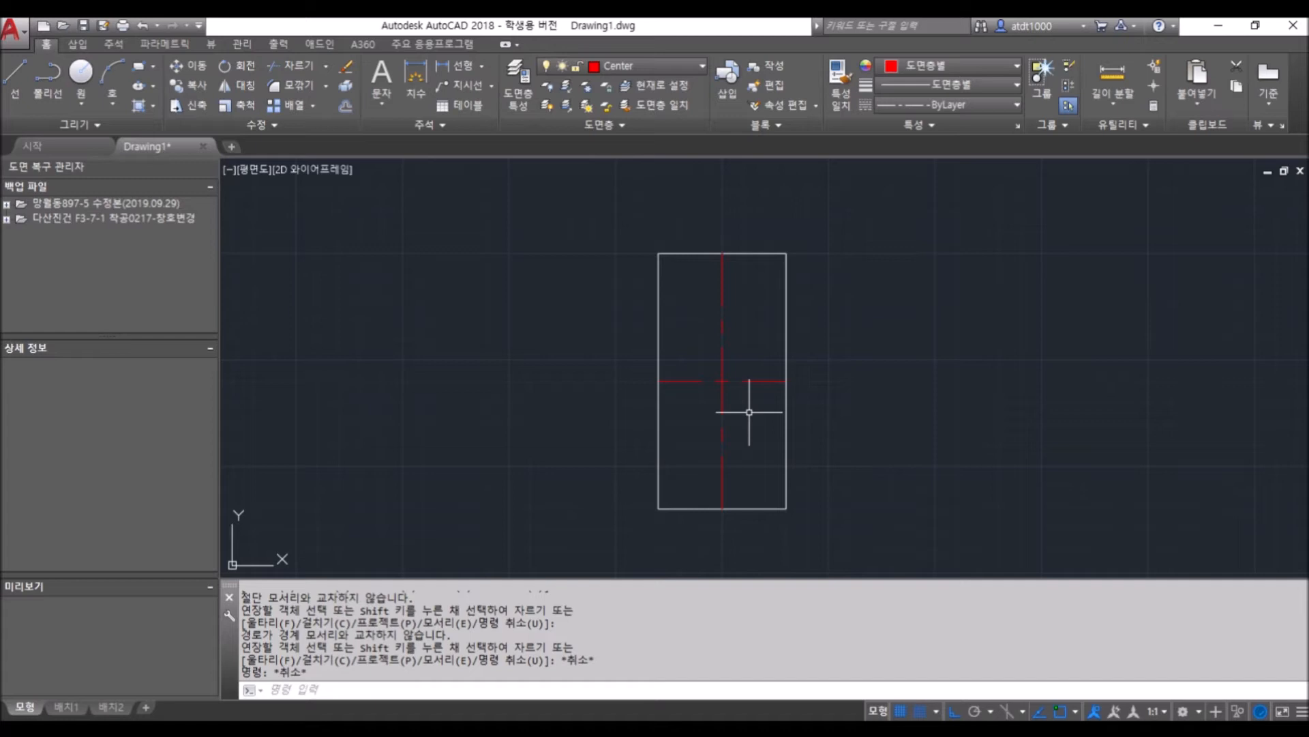
# Offset the rectangle's bottom edge by 16 towards the inside
pyautogui.write('OFFSET')
pyautogui.press('Return')
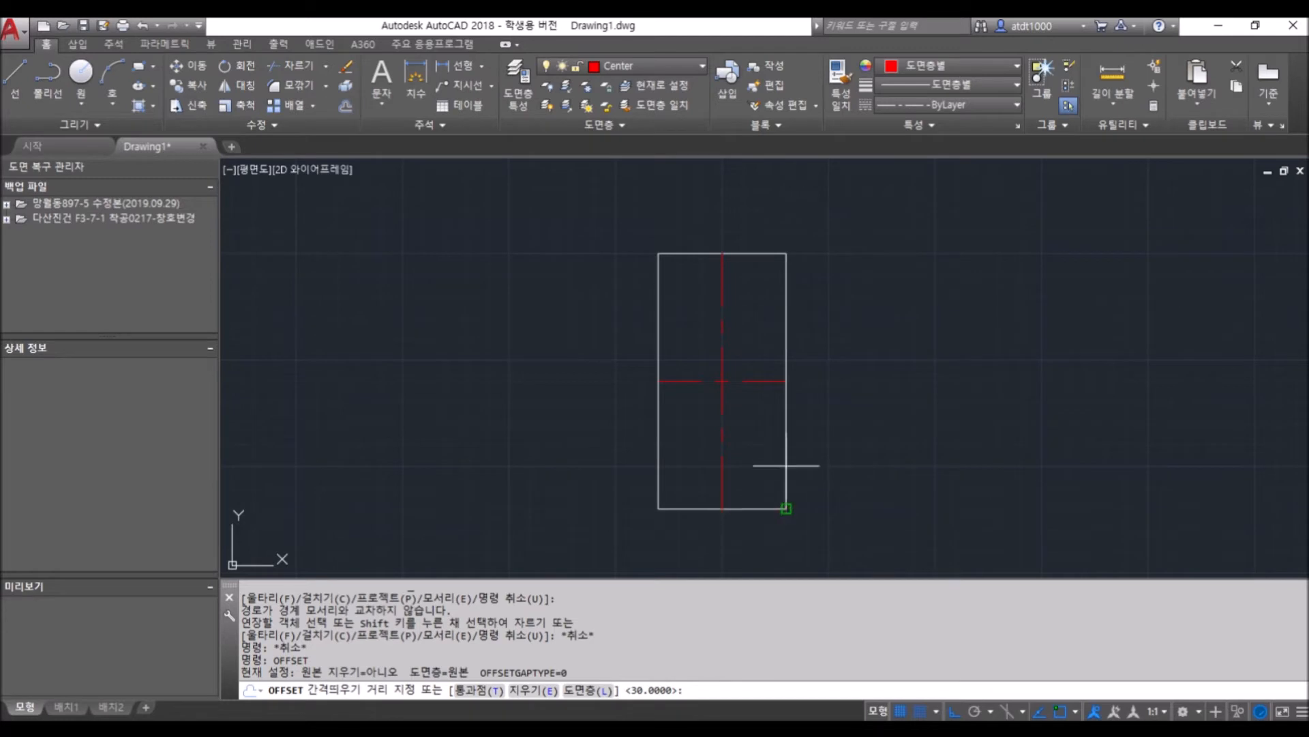
pyautogui.scroll(2, 743, 508)
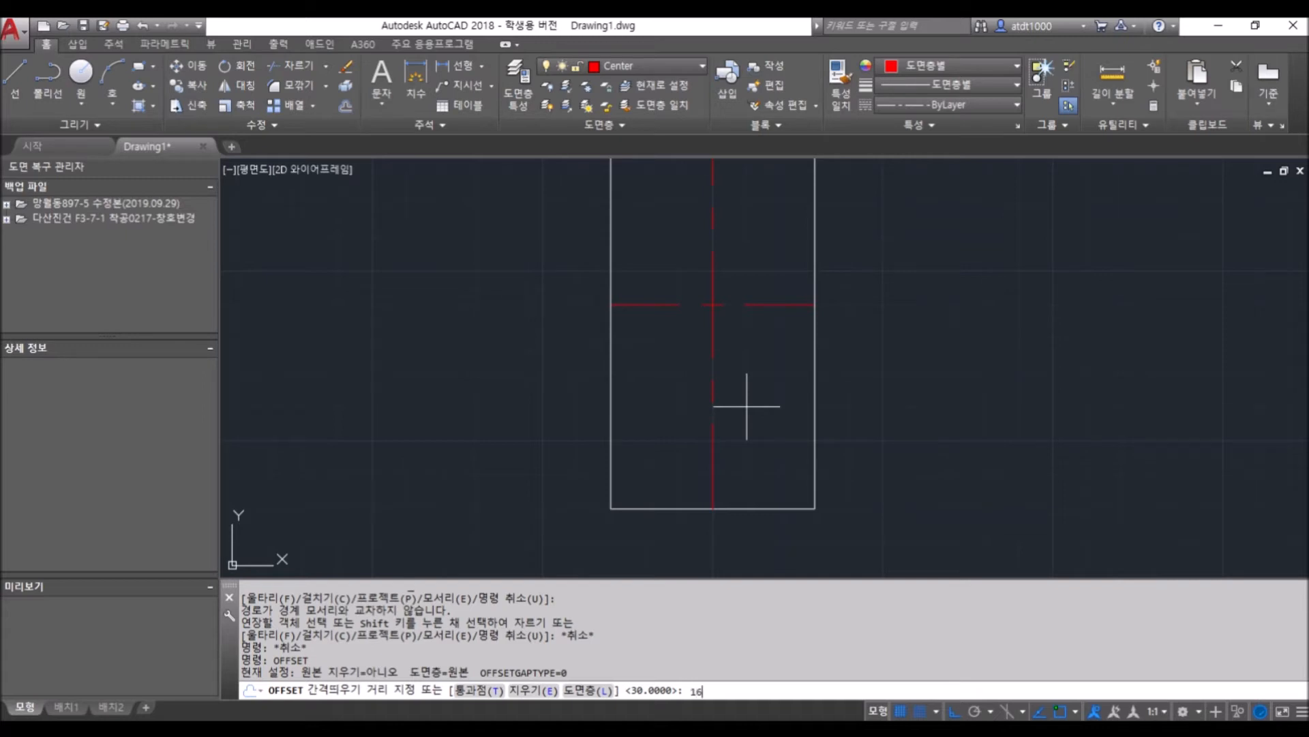
pyautogui.press('Return')
pyautogui.click(767, 508)
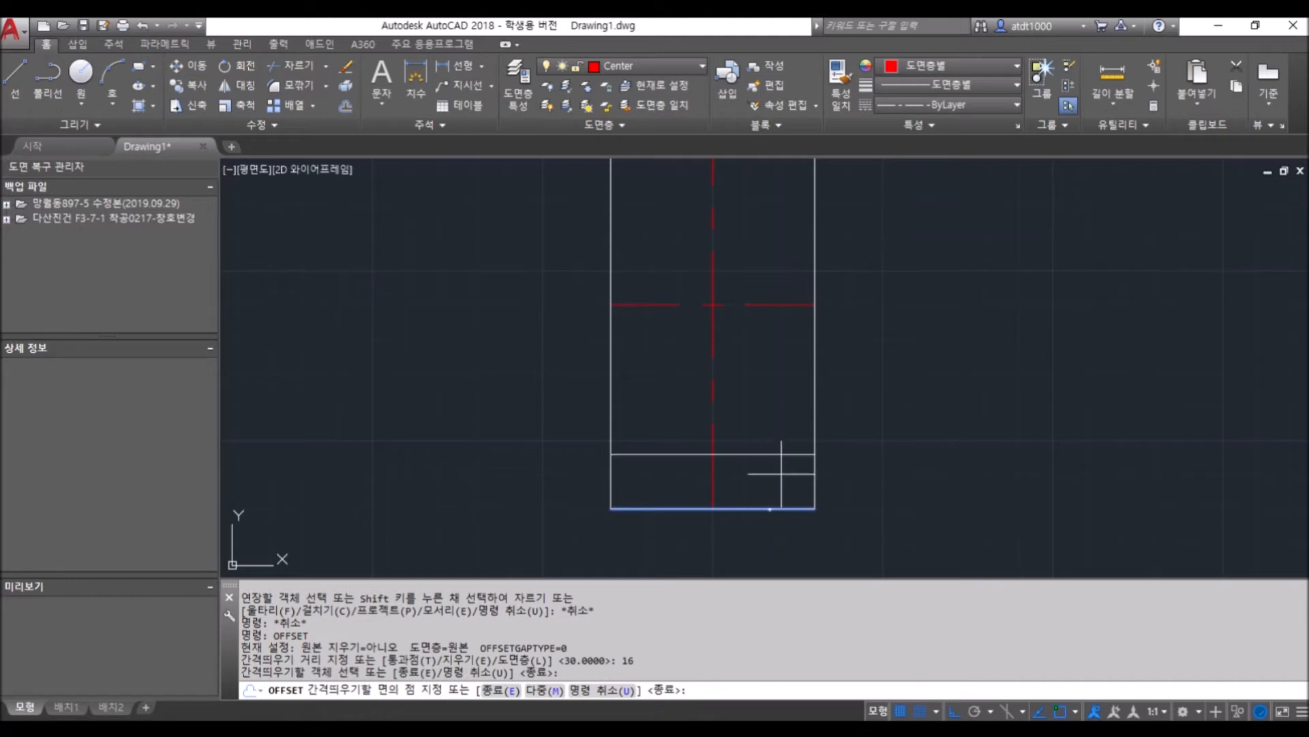
pyautogui.click(745, 336)
pyautogui.scroll(-2, 716, 550)
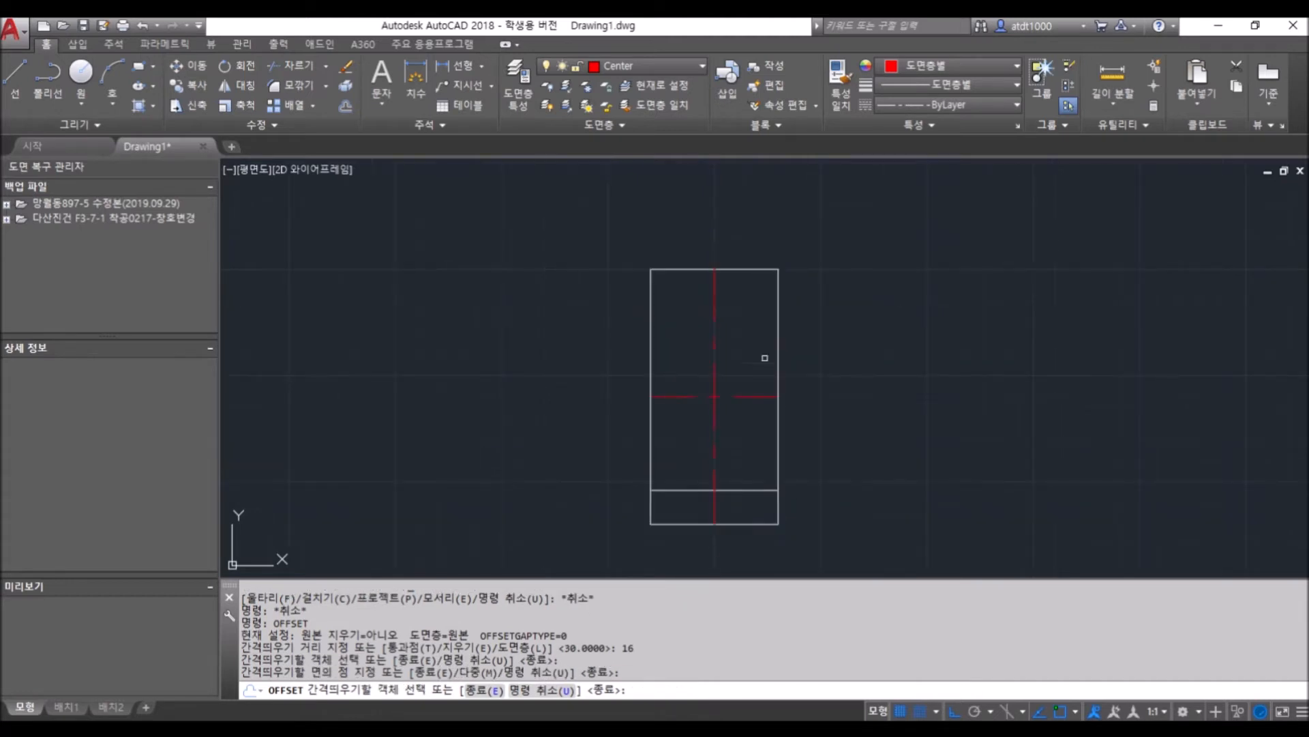
pyautogui.press('Return')
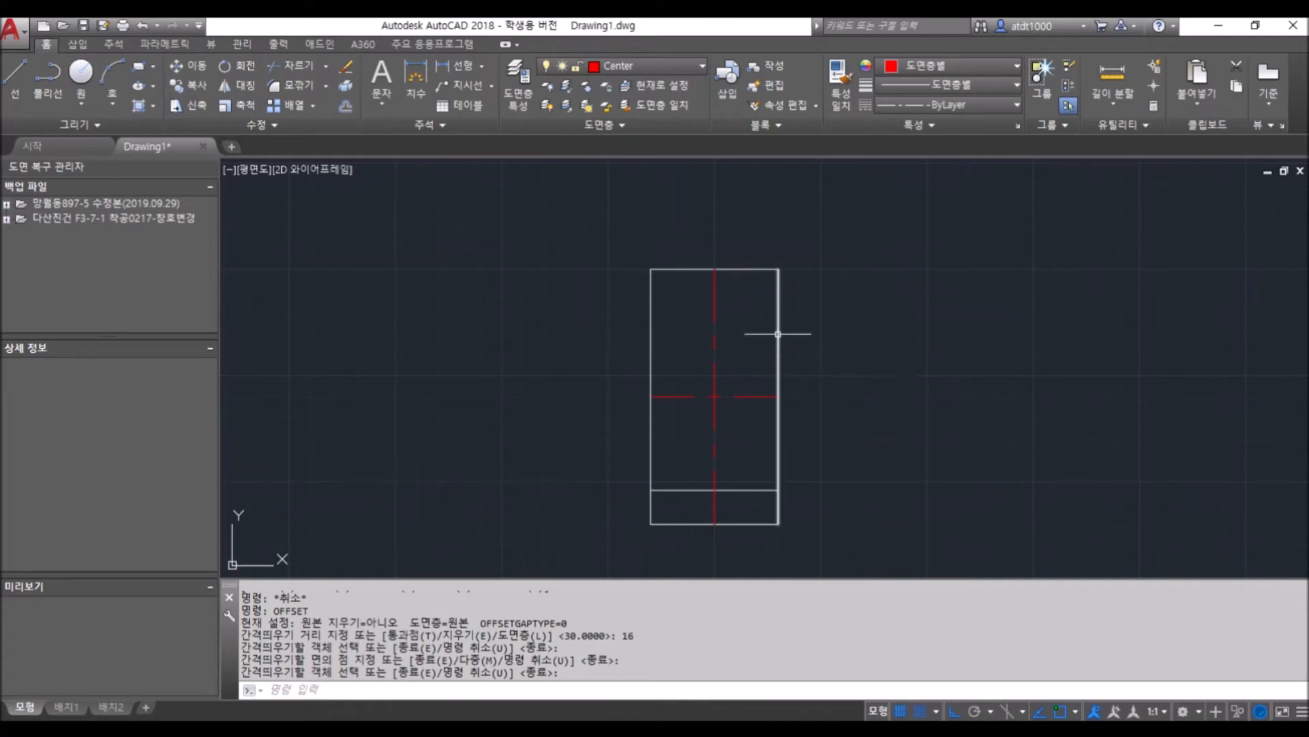
# Offset the rectangle's top edge by 16 towards the inside
pyautogui.press('Return')
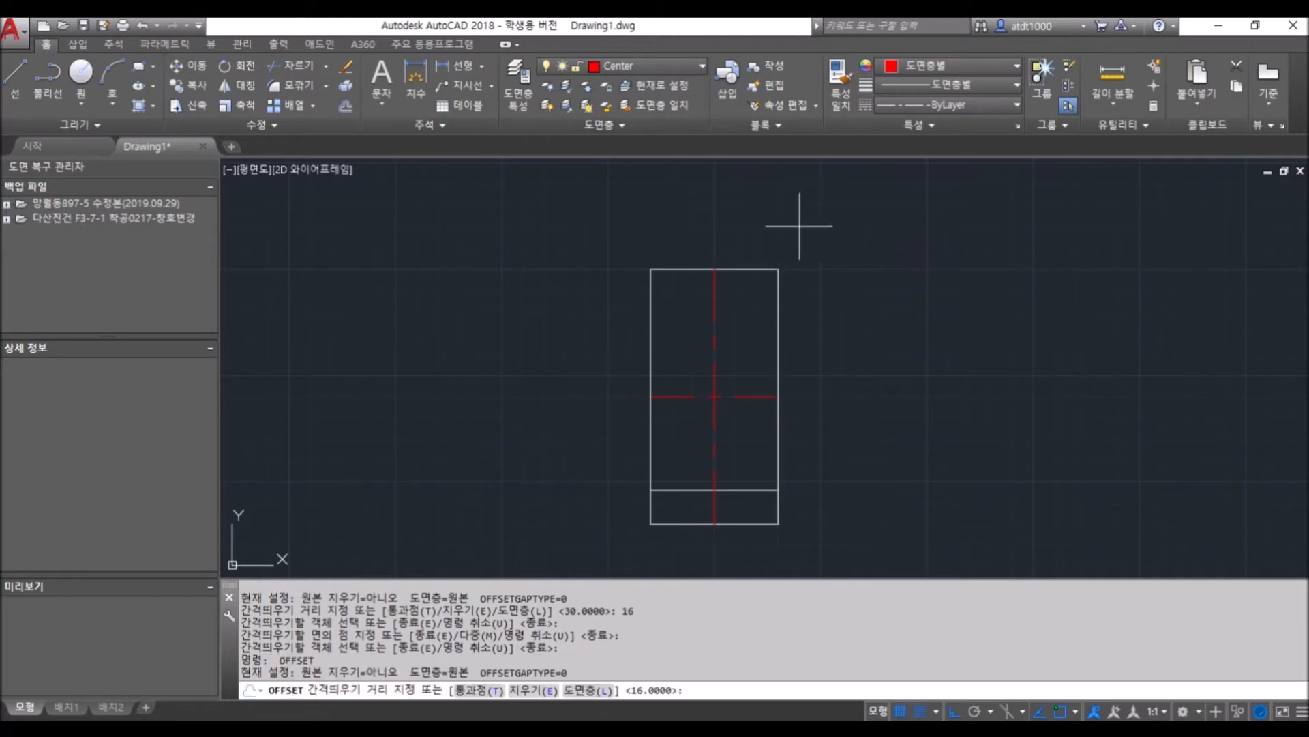
pyautogui.press('Return')
pyautogui.click(735, 269)
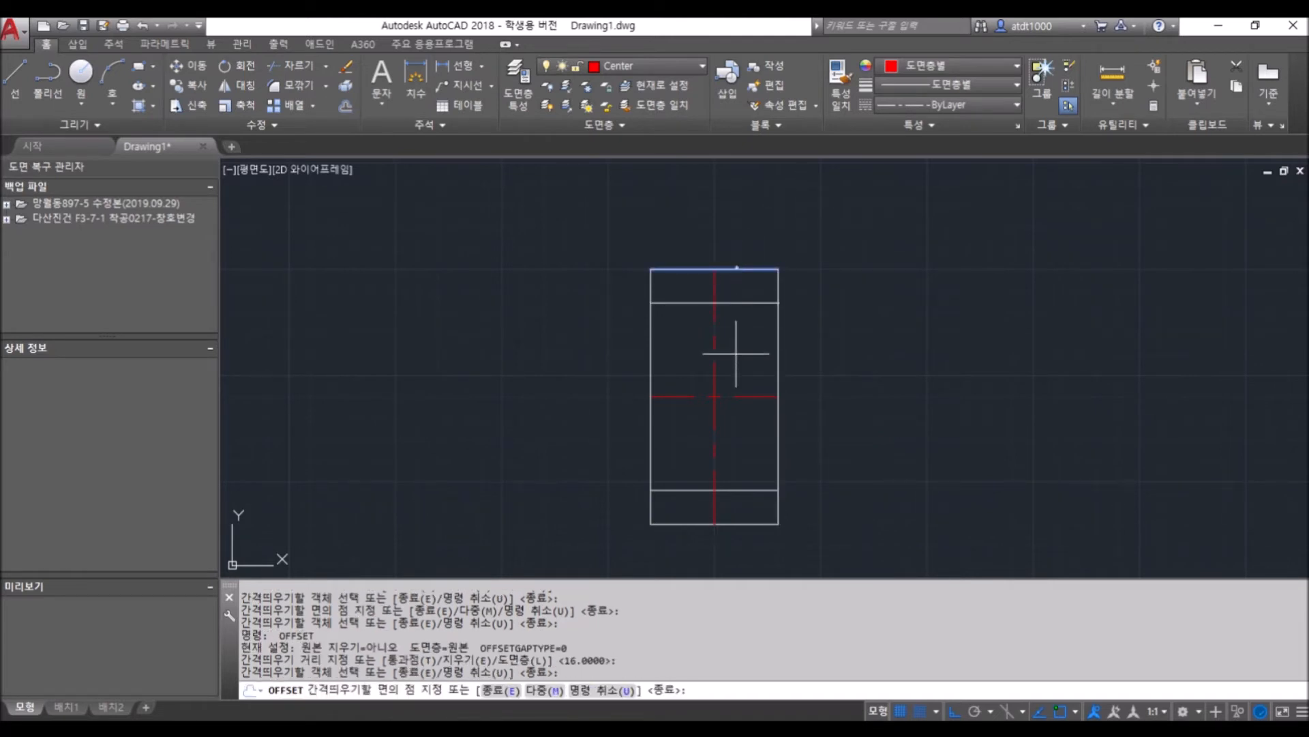
pyautogui.click(736, 341)
pyautogui.press('Escape')
pyautogui.press('Escape')
# Offset the rectangle's left edge by 3 towards the inside
pyautogui.scroll(-3, 754, 268)
pyautogui.scroll(3, 756, 280)
pyautogui.scroll(2, 789, 314)
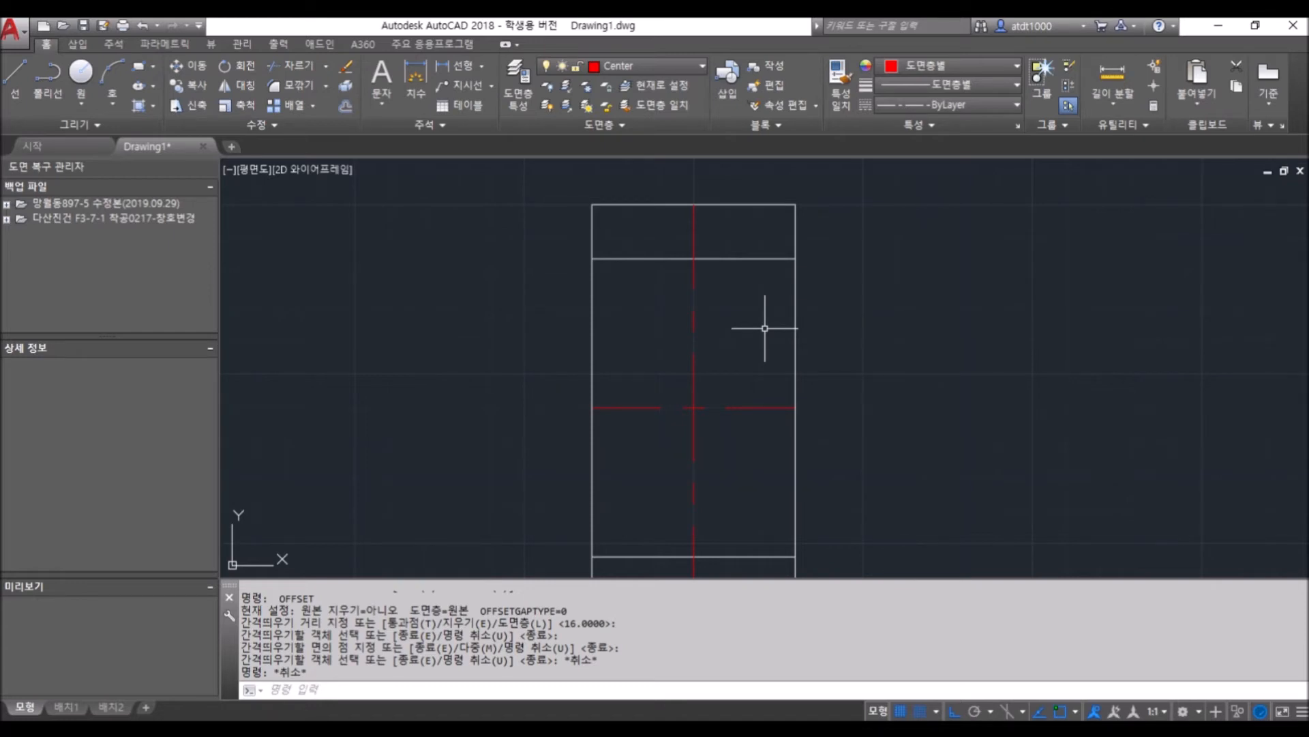
pyautogui.write('o')
pyautogui.press('Return')
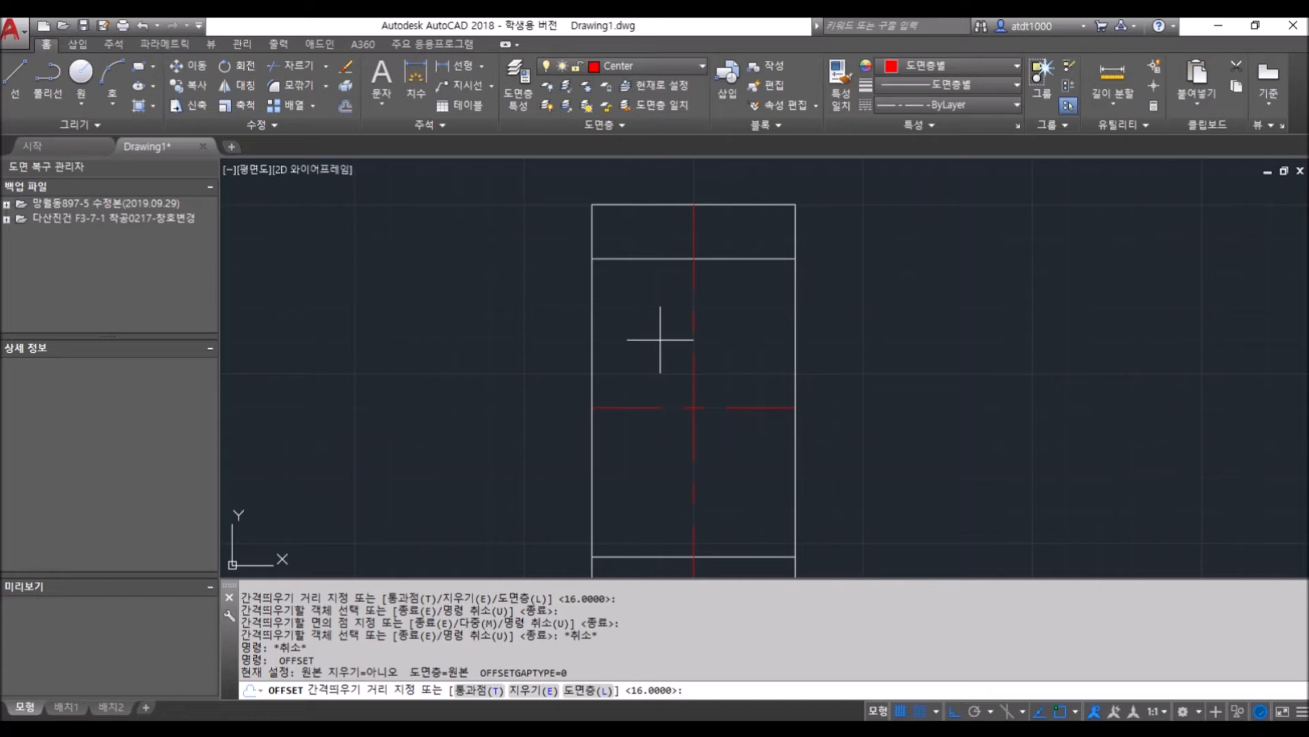
pyautogui.write('3')
pyautogui.press('Return')
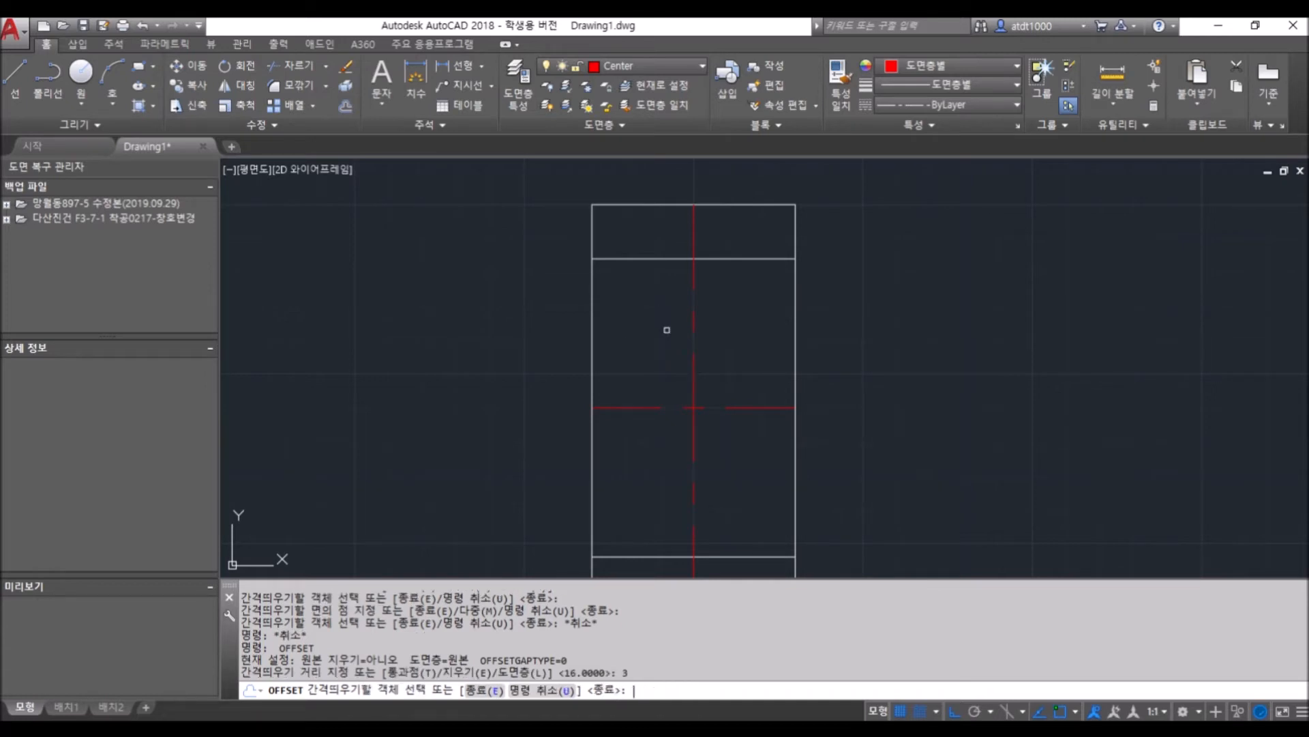
pyautogui.click(593, 310)
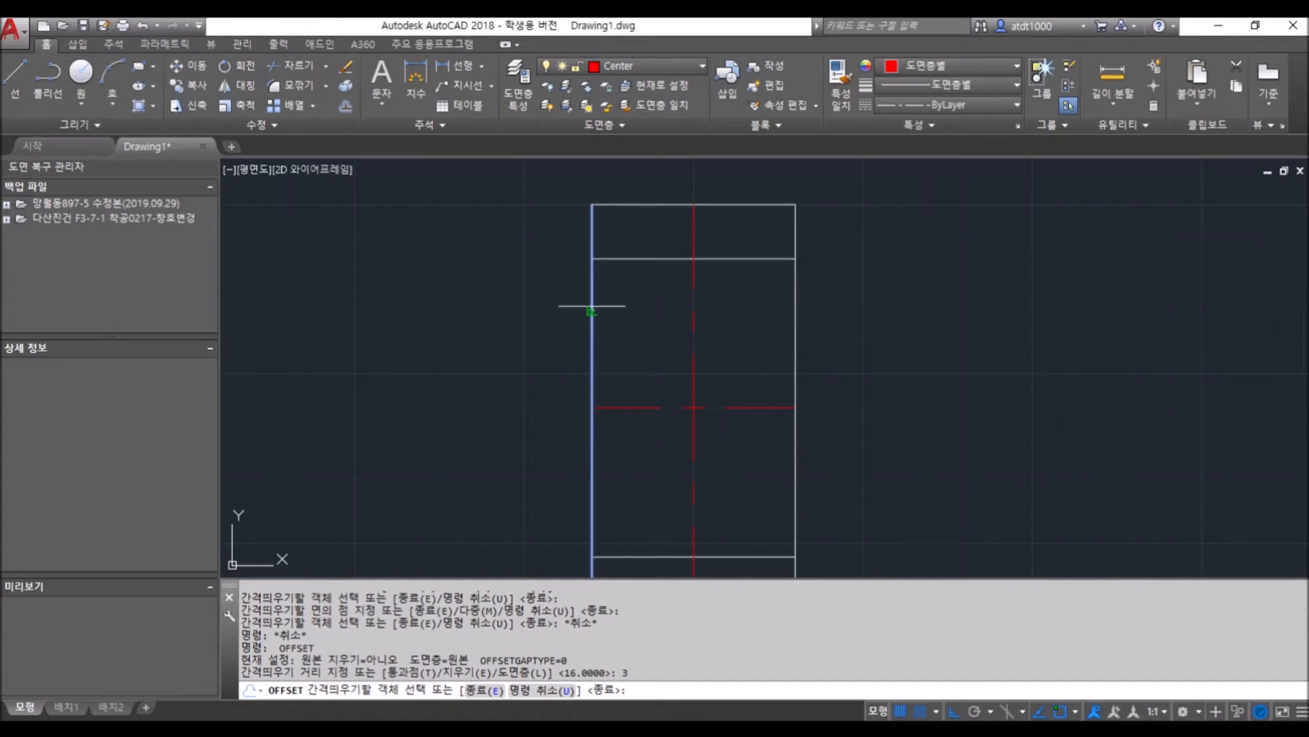
pyautogui.click(659, 306)
pyautogui.press('Return')
# Offset the rectangle's right edge by 3 towards the inside
pyautogui.press('Return')
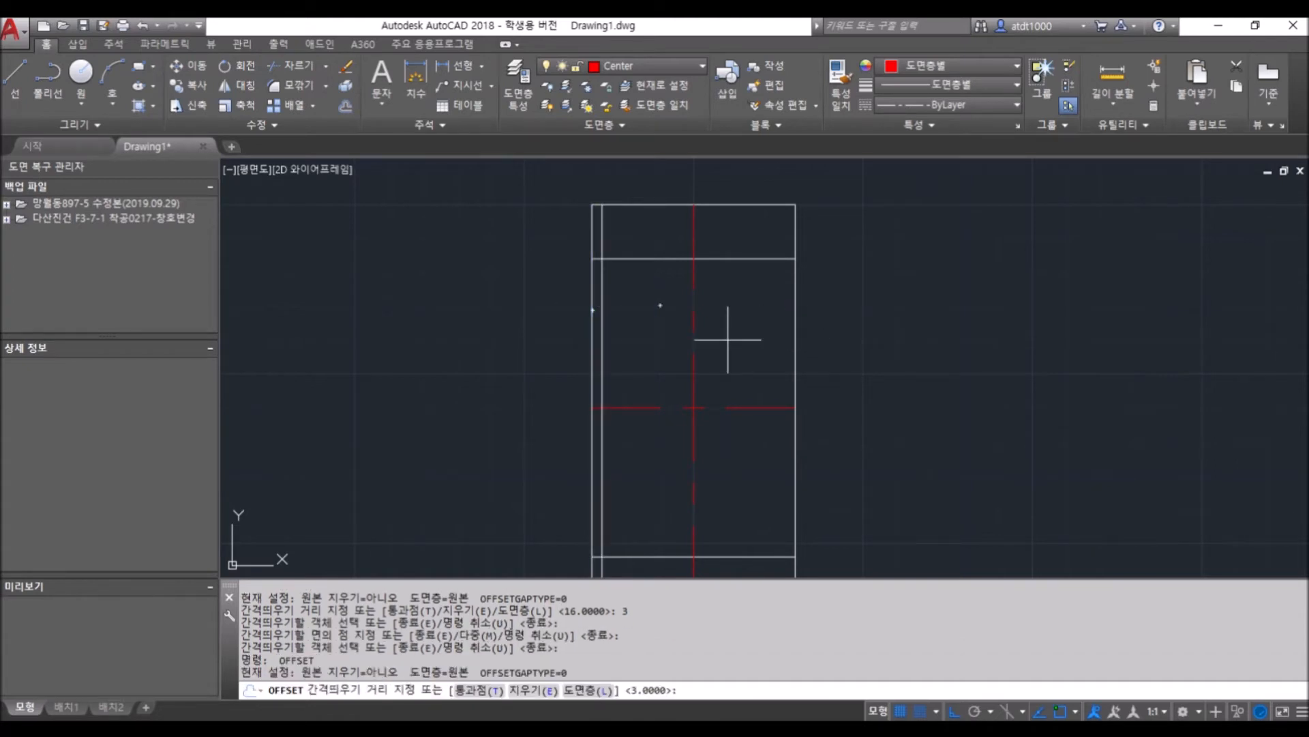
pyautogui.press('Return')
pyautogui.click(795, 332)
pyautogui.click(743, 316)
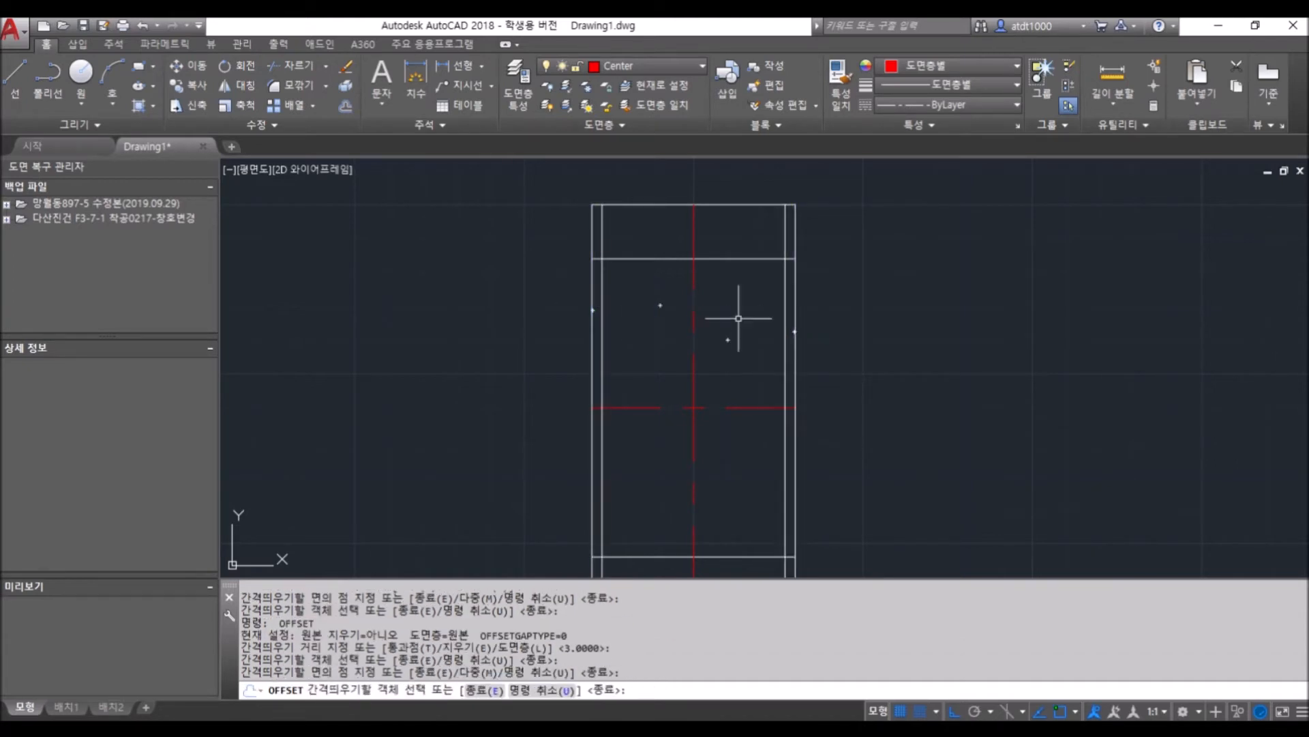
pyautogui.press('Escape')
pyautogui.press('Escape')
pyautogui.scroll(-2, 728, 257)
pyautogui.scroll(2, 725, 281)
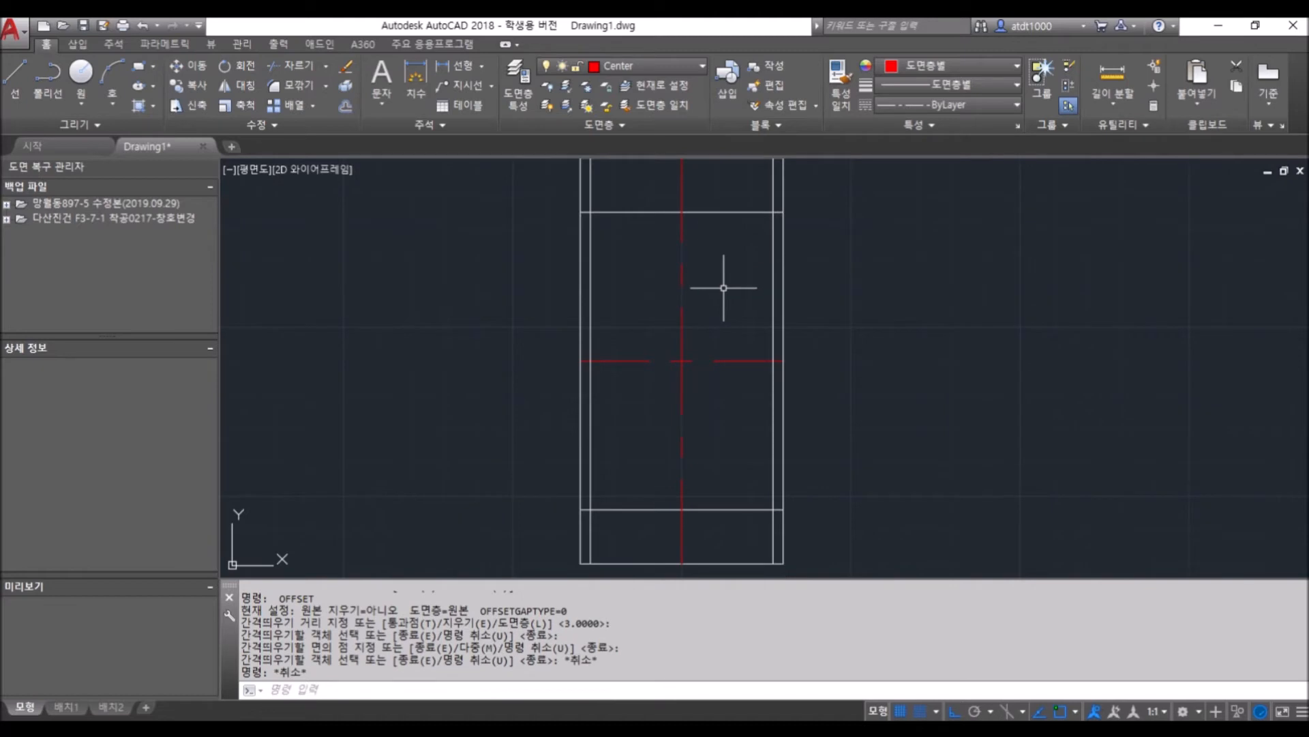
pyautogui.scroll(-2, 715, 298)
pyautogui.scroll(2, 711, 190)
pyautogui.scroll(-2, 632, 220)
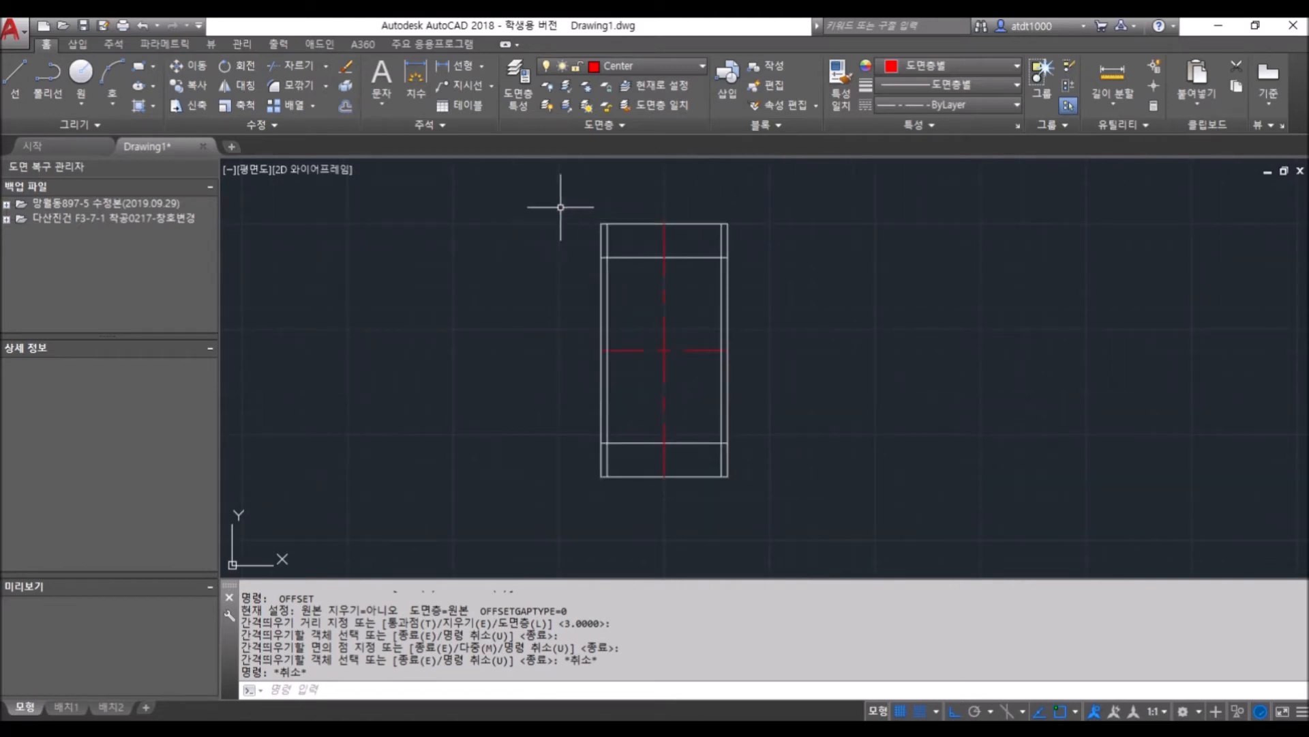
pyautogui.write('re')
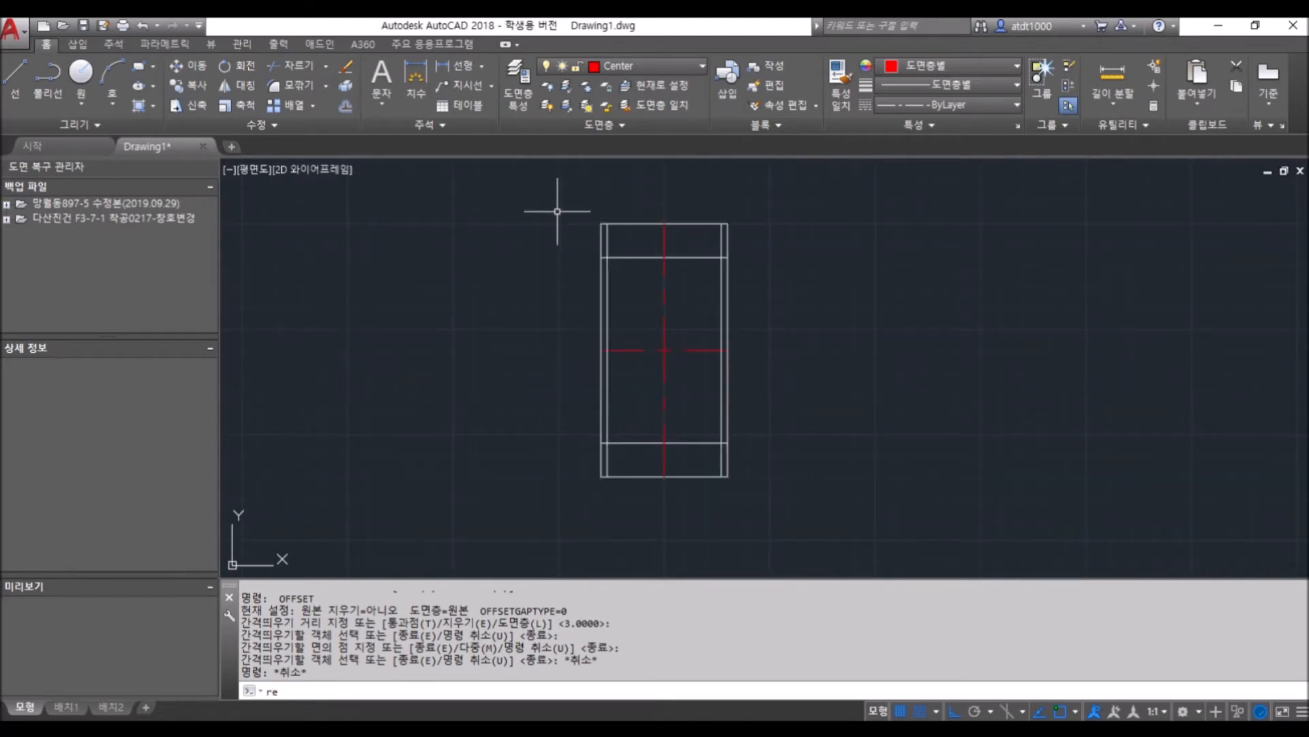
pyautogui.press('Escape')
pyautogui.press('Escape')
# Trim the overhanging ends of the inner lines at both upper corners, using all objects as cutting edges
pyautogui.write('tr')
pyautogui.press('Return')
pyautogui.click(532, 194)
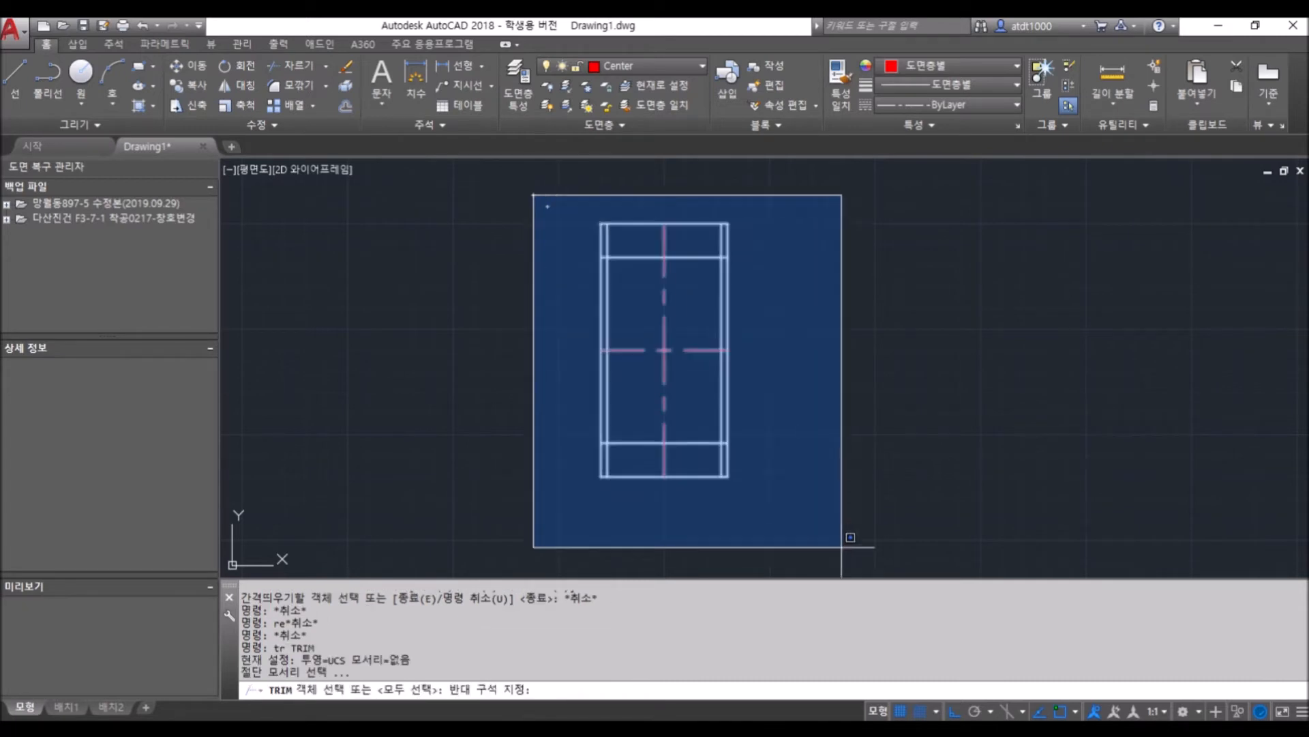
pyautogui.click(843, 539)
pyautogui.press('Return')
pyautogui.scroll(2, 605, 248)
pyautogui.click(609, 246)
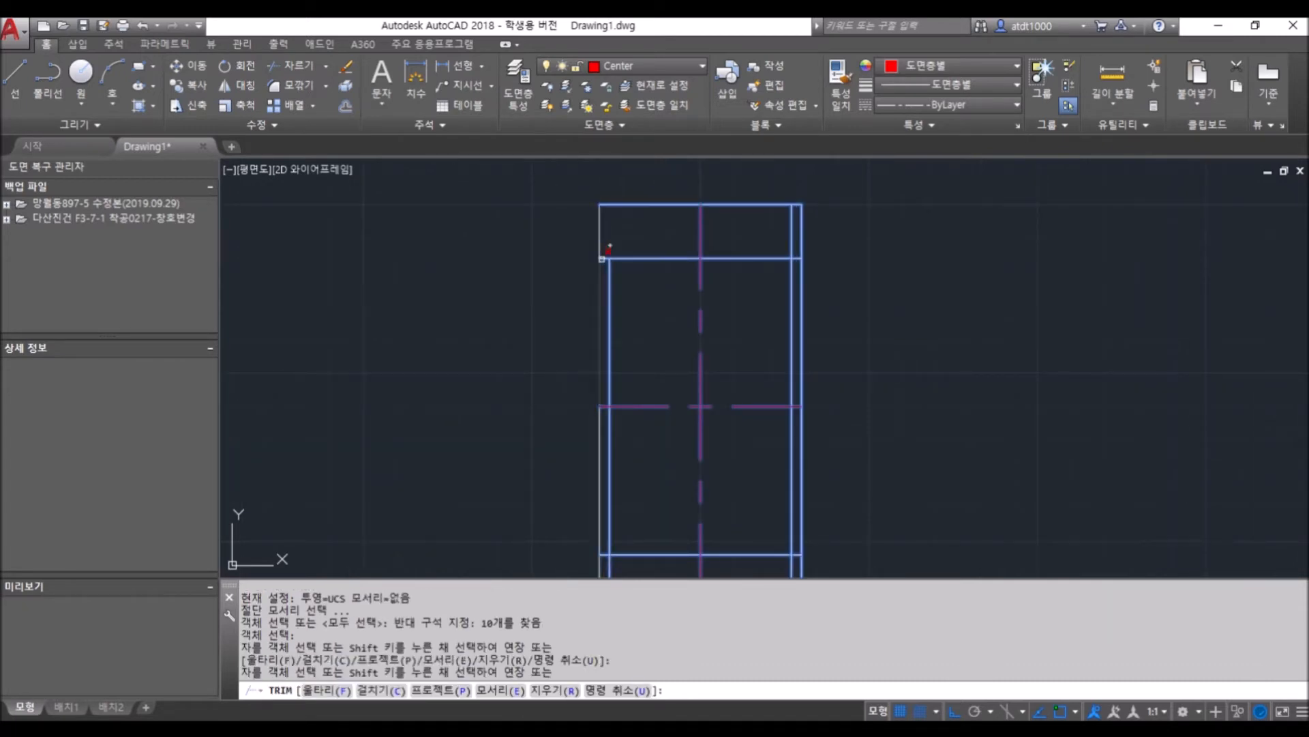
pyautogui.click(605, 257)
pyautogui.click(794, 226)
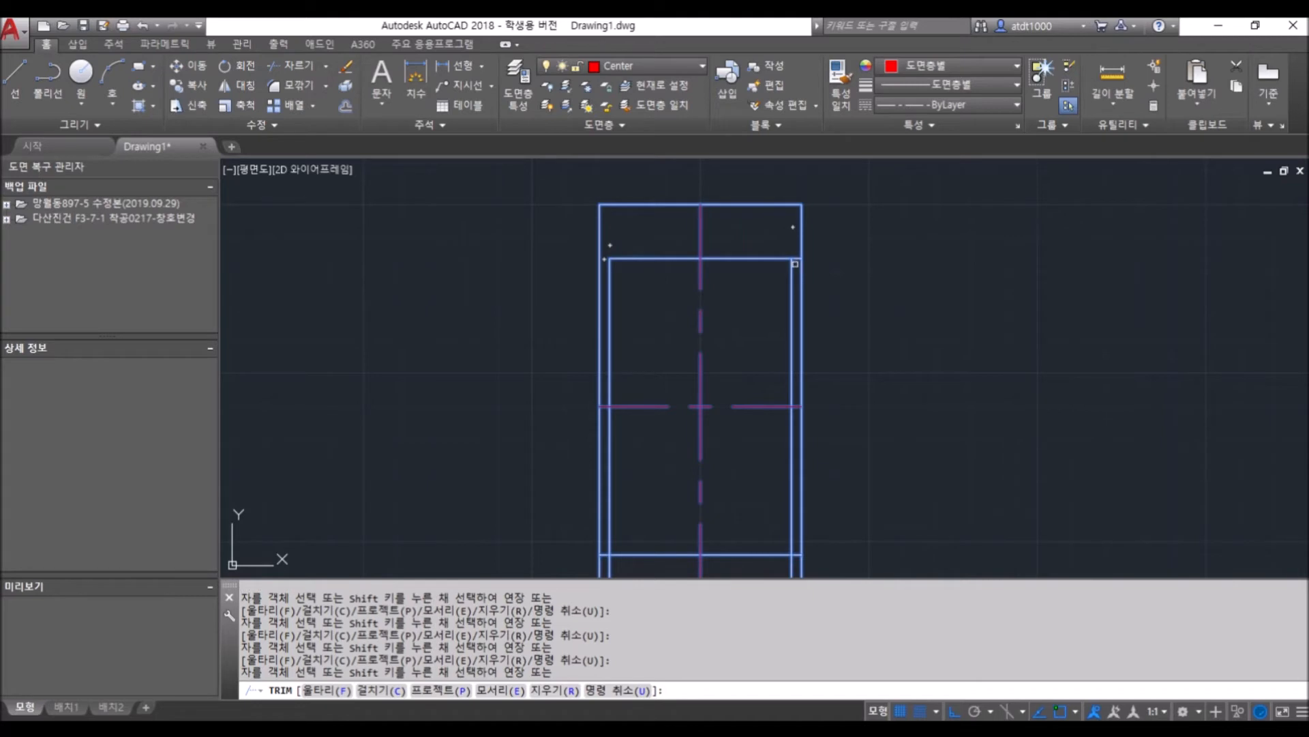
# Trim the overhanging ends of the inner lines at both lower corners to close the inner rectangle
pyautogui.scroll(-2, 774, 230)
pyautogui.scroll(2, 764, 454)
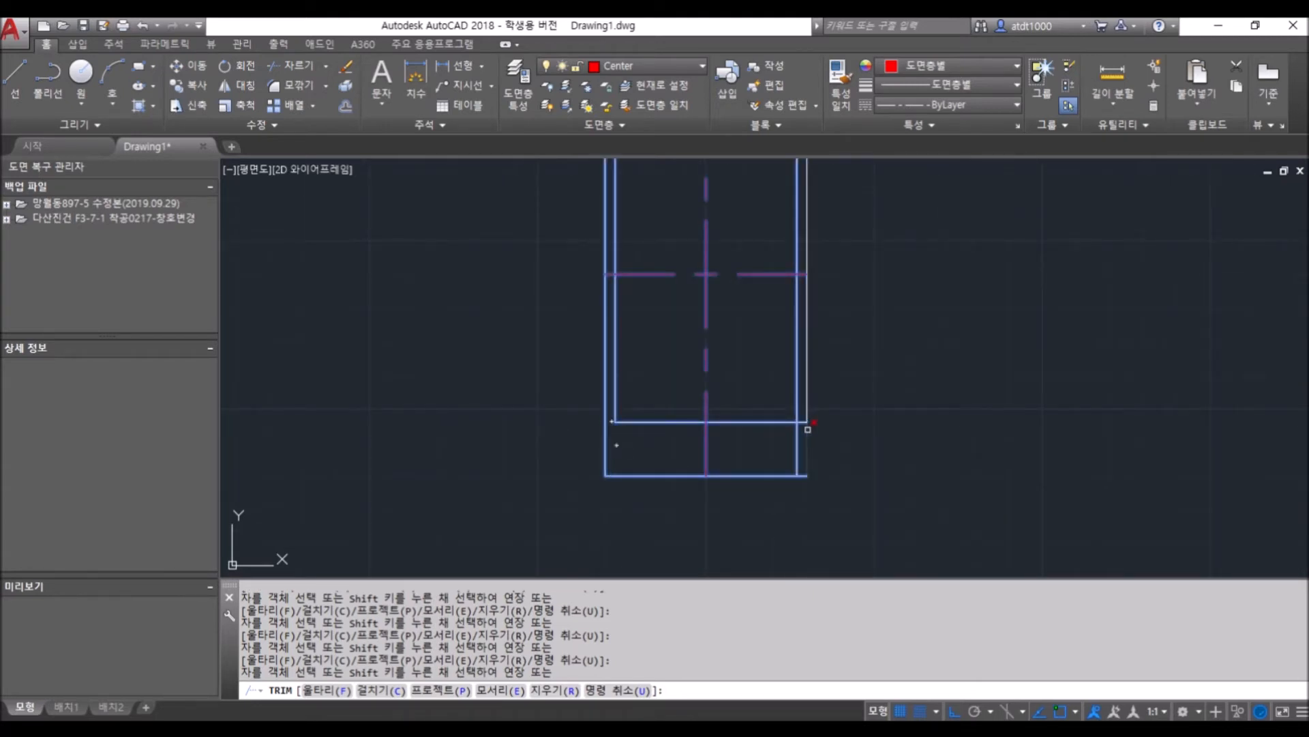
pyautogui.scroll(4, 803, 427)
pyautogui.click(799, 412)
pyautogui.click(786, 442)
pyautogui.press('Escape')
pyautogui.scroll(-6, 747, 374)
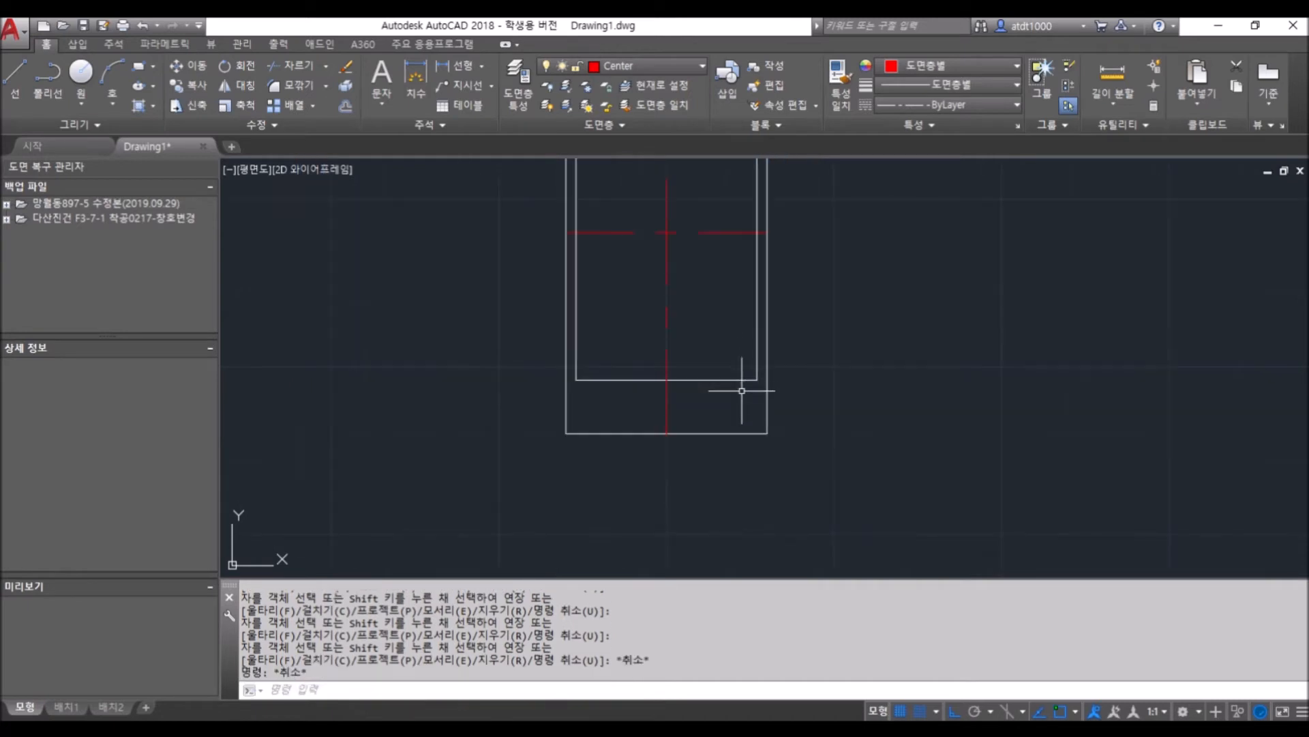
# Offset the outer rectangle's bottom edge by 8 towards the inside
pyautogui.scroll(-2, 630, 269)
pyautogui.scroll(2, 612, 247)
pyautogui.scroll(2, 689, 273)
pyautogui.scroll(-2, 580, 382)
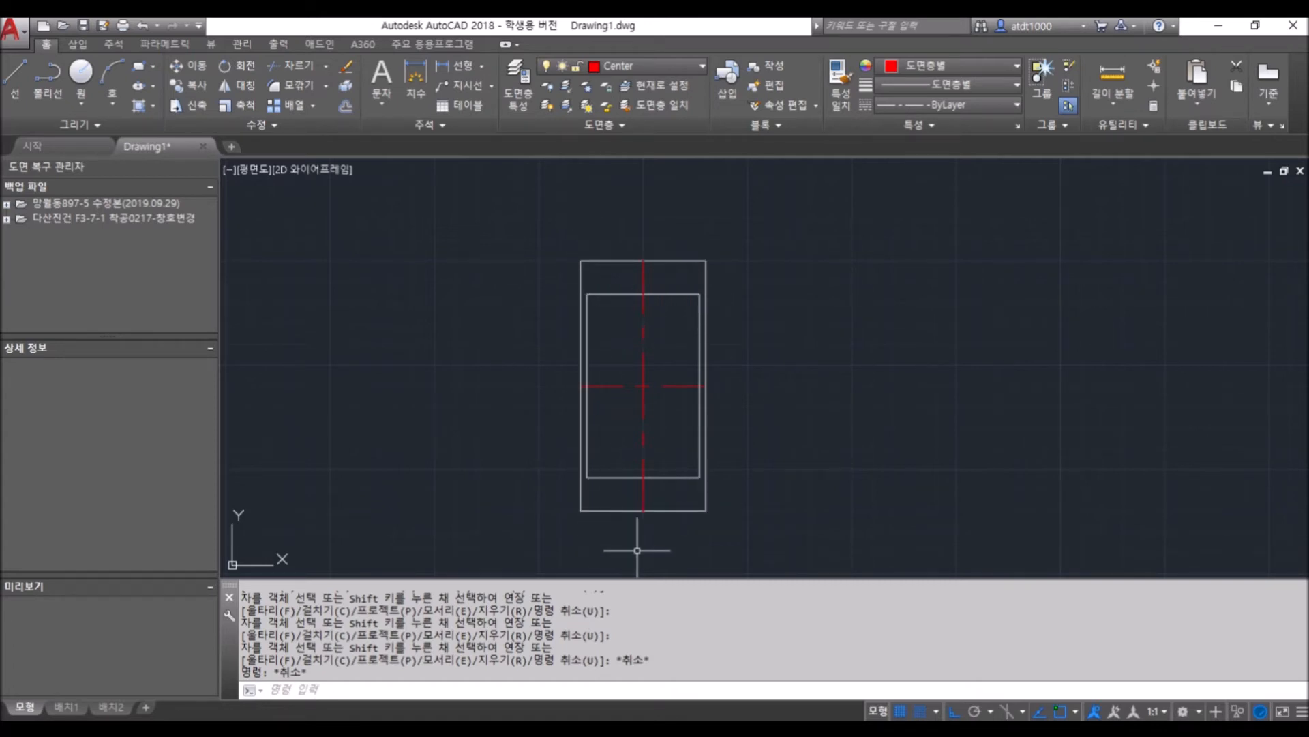
pyautogui.scroll(2, 648, 536)
pyautogui.scroll(2, 666, 520)
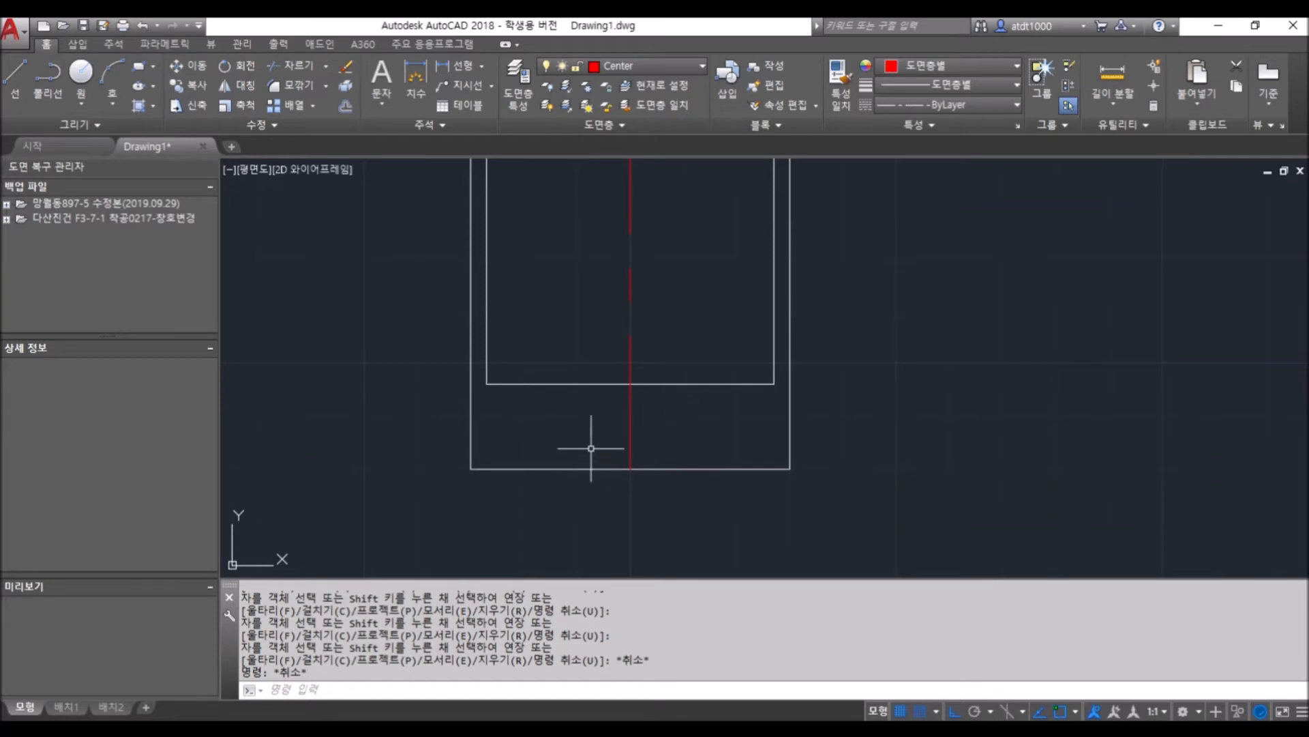
pyautogui.write('off')
pyautogui.press('Return')
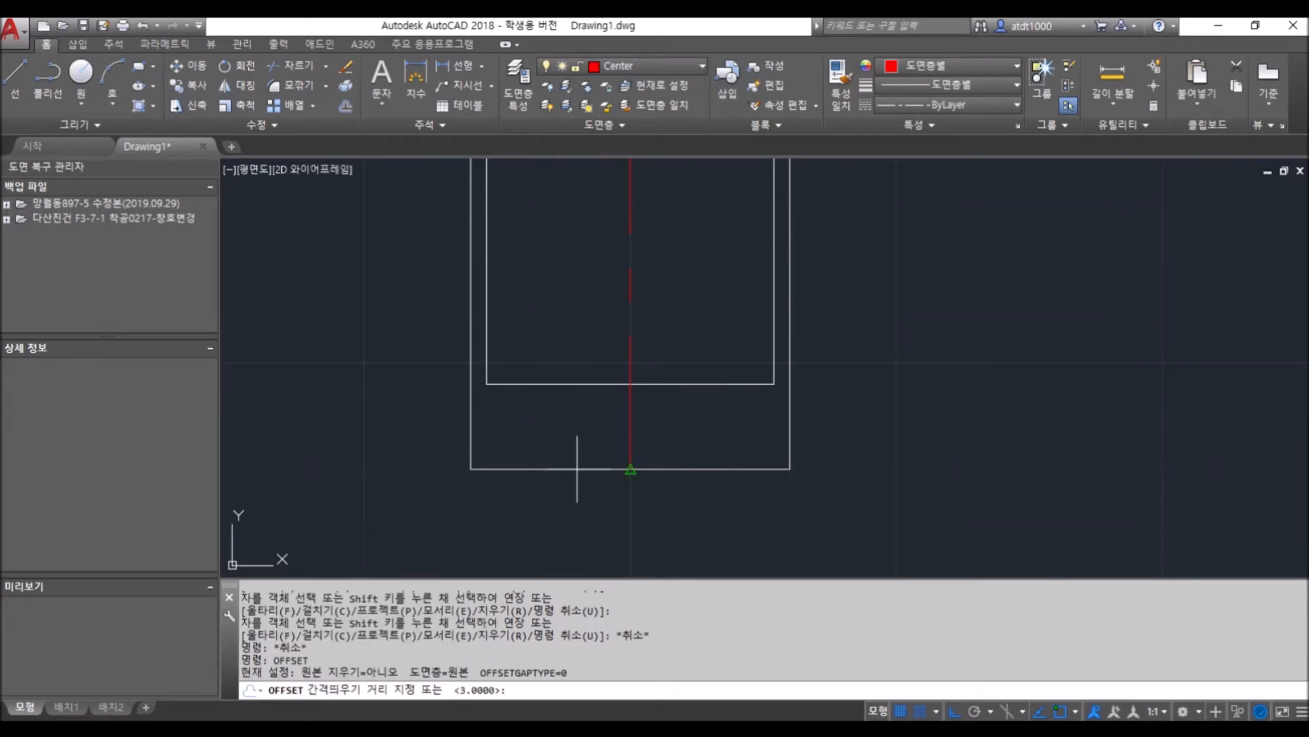
pyautogui.write('8')
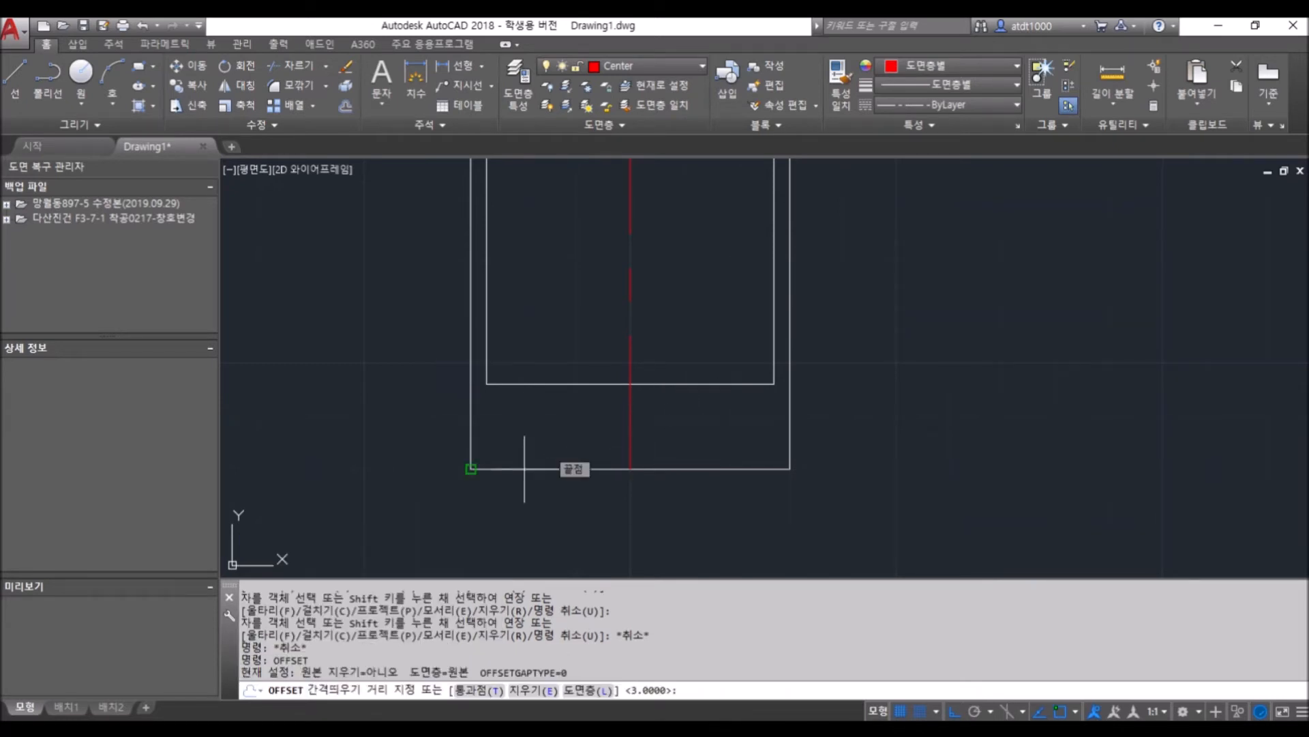
pyautogui.press('Return')
pyautogui.click(569, 465)
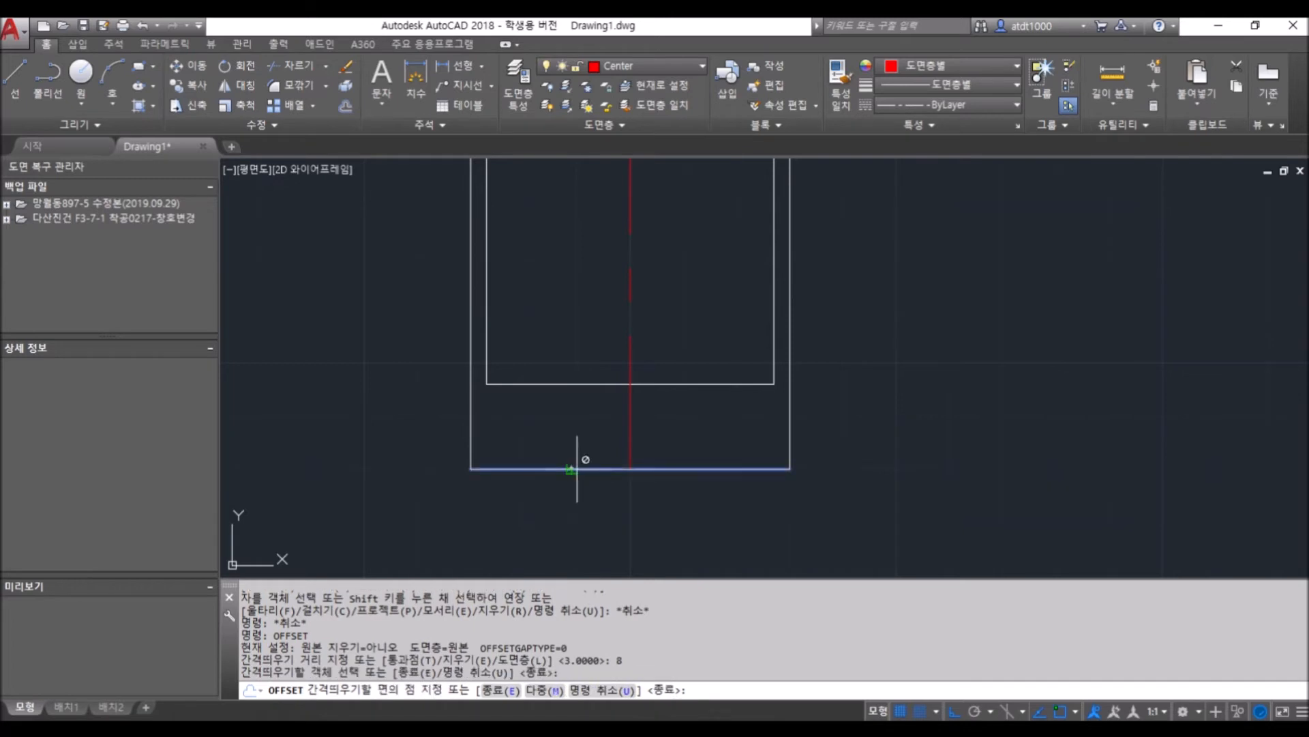
pyautogui.click(599, 285)
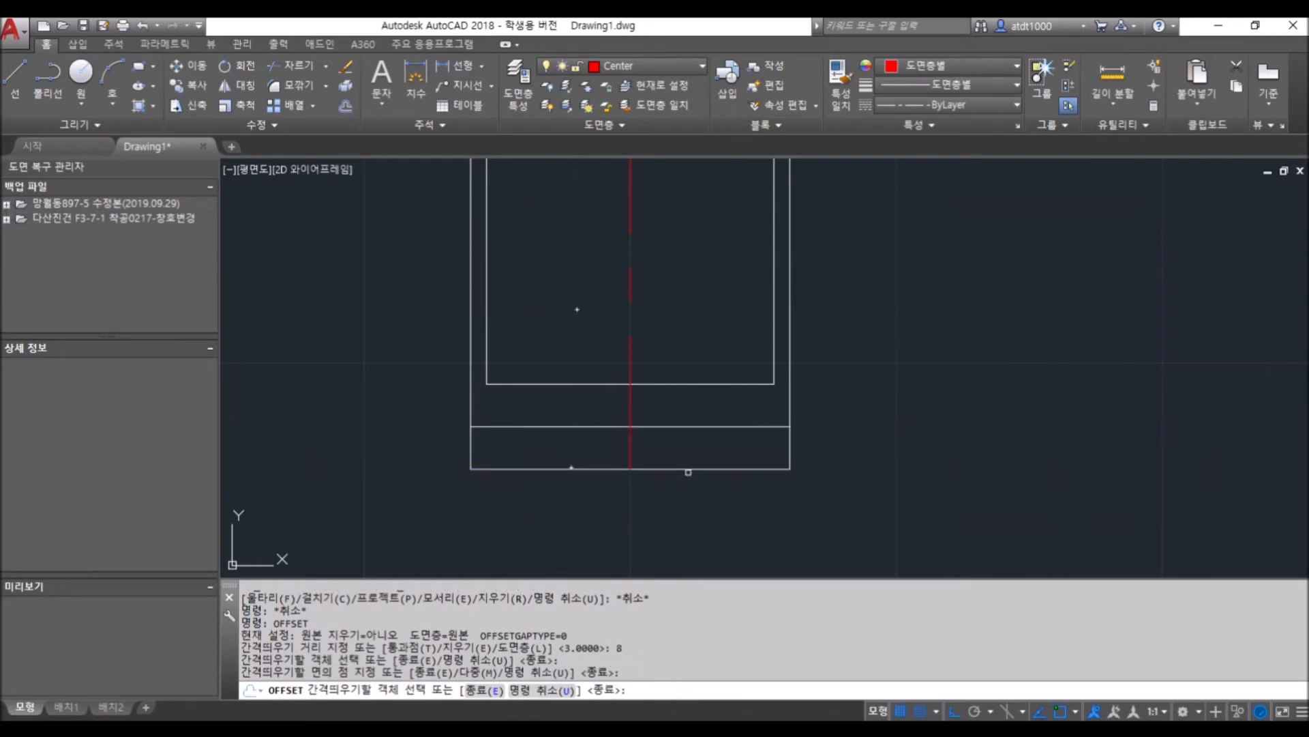
pyautogui.press('Escape')
pyautogui.press('Escape')
# Match the properties of the vertical centre line onto the new offset line near the bottom edge
pyautogui.write('ma')
pyautogui.press('Return')
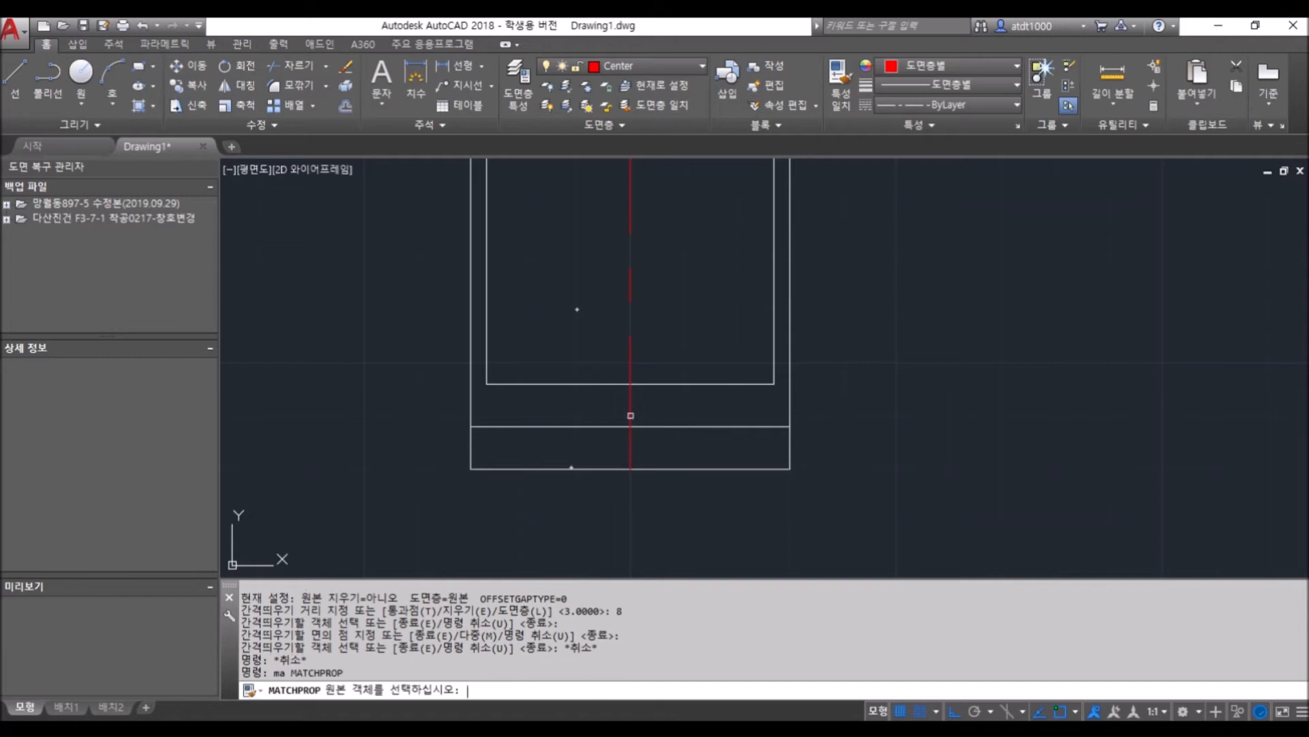
pyautogui.click(630, 414)
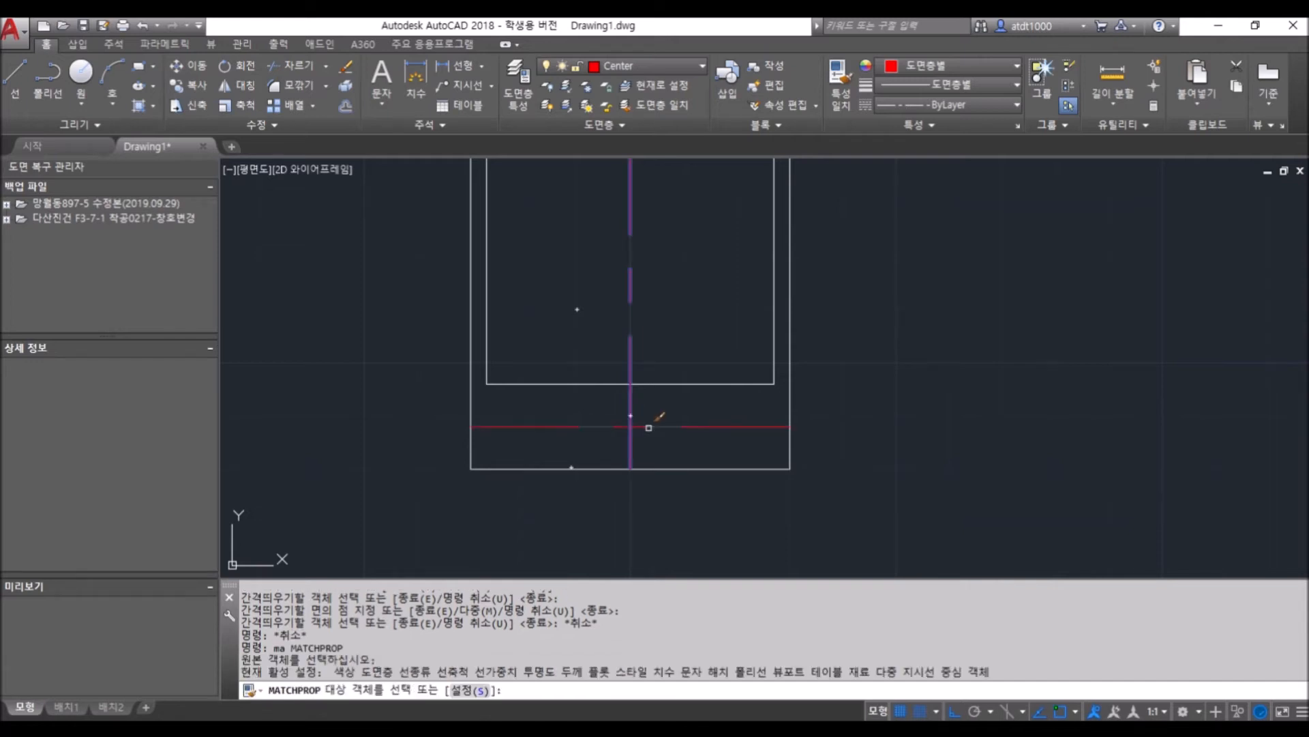
pyautogui.click(663, 426)
pyautogui.press('Escape')
pyautogui.press('Escape')
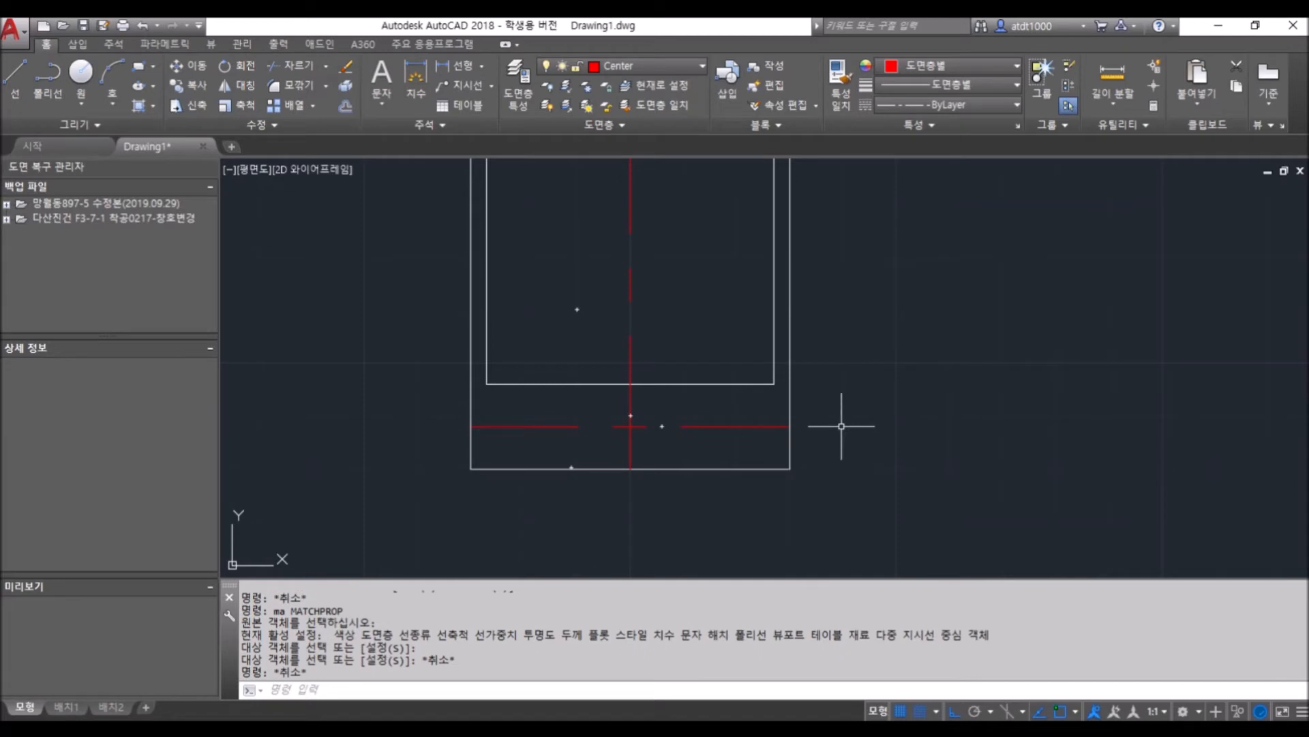
# Make Cont the current layer
pyautogui.scroll(-2, 833, 439)
pyautogui.scroll(2, 830, 437)
pyautogui.scroll(2, 676, 395)
pyautogui.scroll(-2, 702, 413)
pyautogui.scroll(2, 625, 393)
pyautogui.click(631, 65)
pyautogui.click(618, 89)
pyautogui.click(622, 66)
pyautogui.click(624, 126)
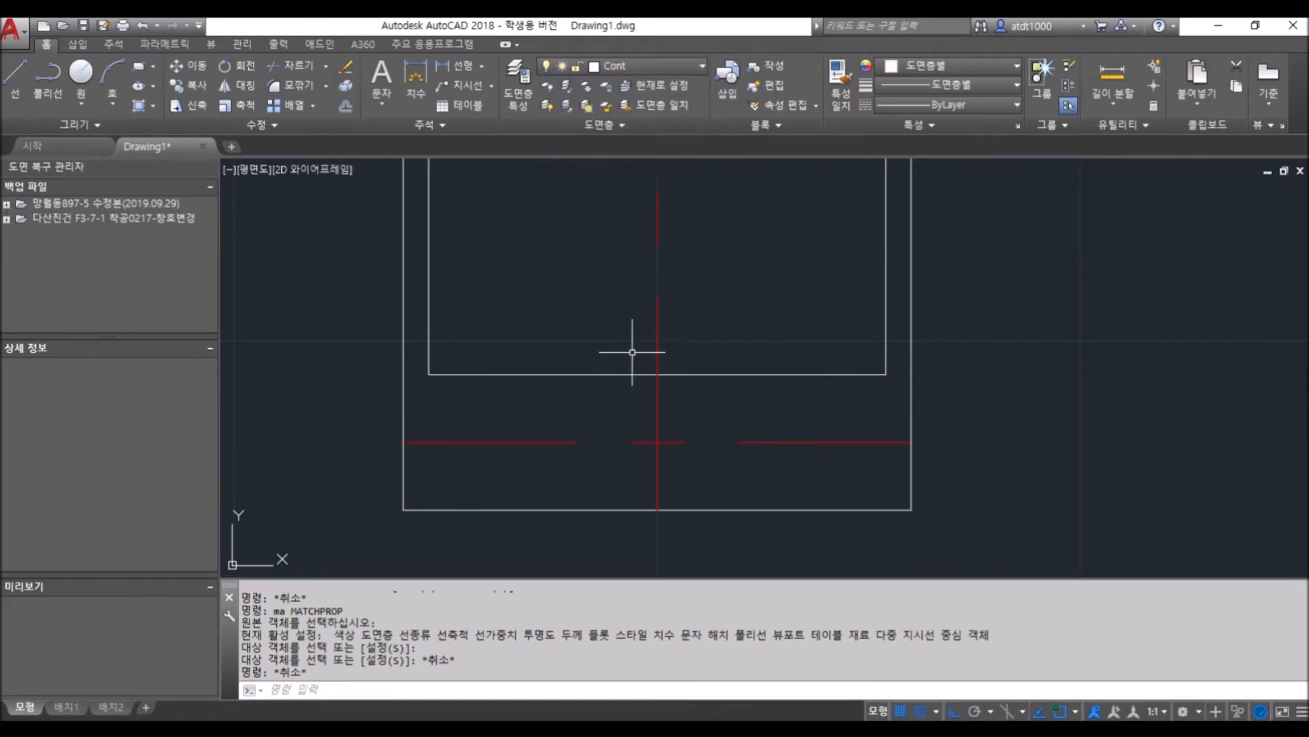
# Draw a circle of diameter 10 centred on the intersection of the lower horizontal and vertical centre lines
pyautogui.write('c')
pyautogui.press('Return')
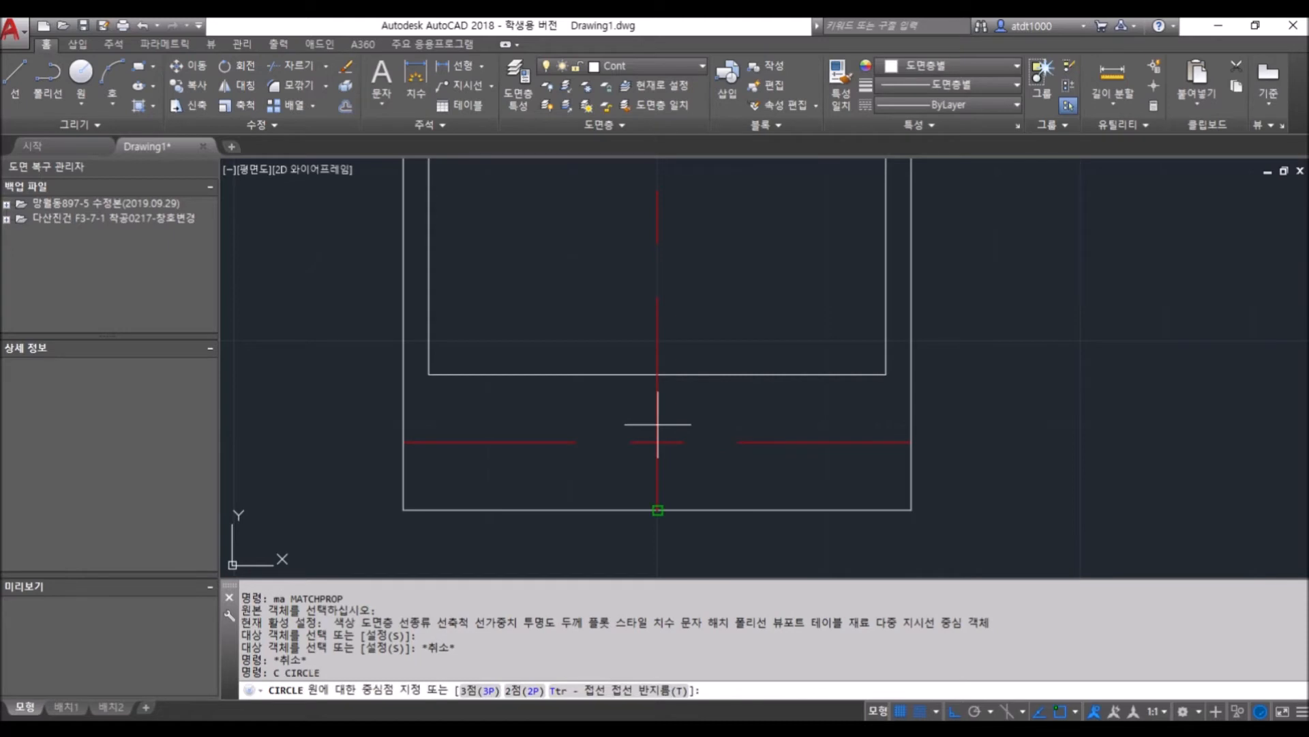
pyautogui.keyDown('shift'); pyautogui.rightClick(659, 430); pyautogui.keyUp('shift')
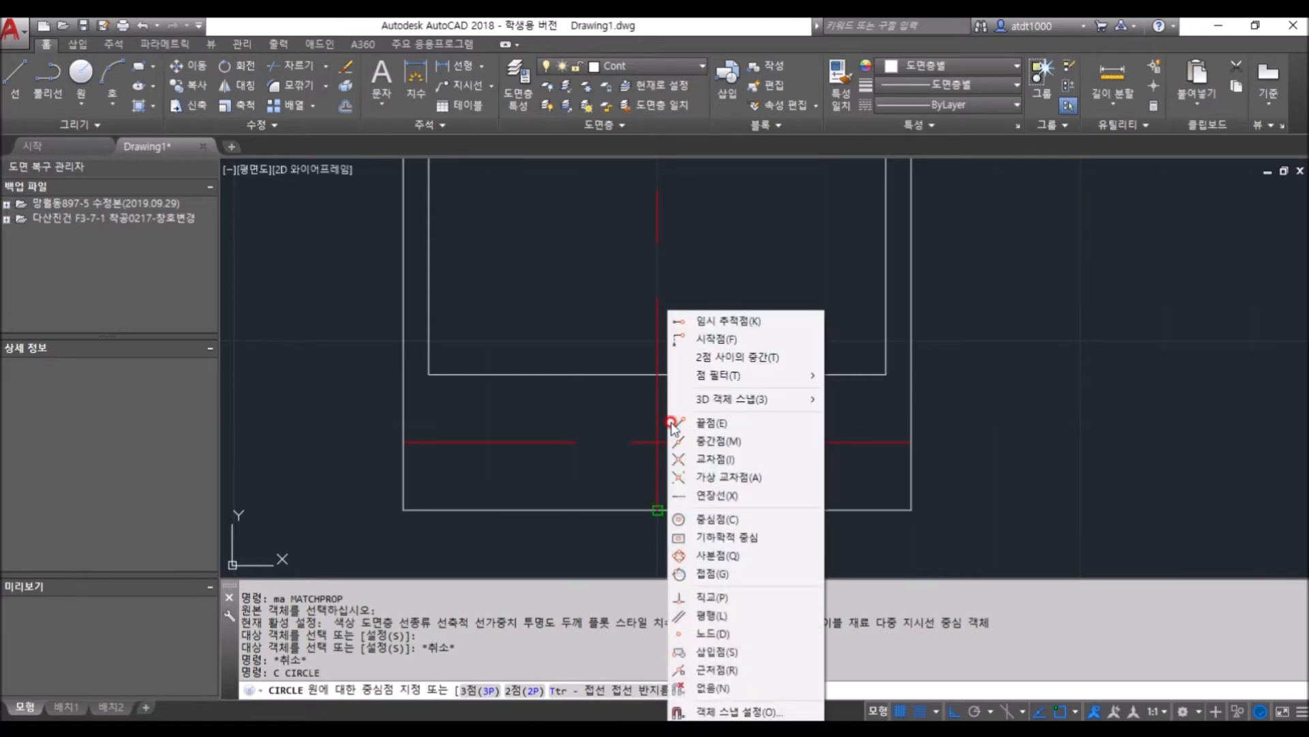
pyautogui.click(731, 462)
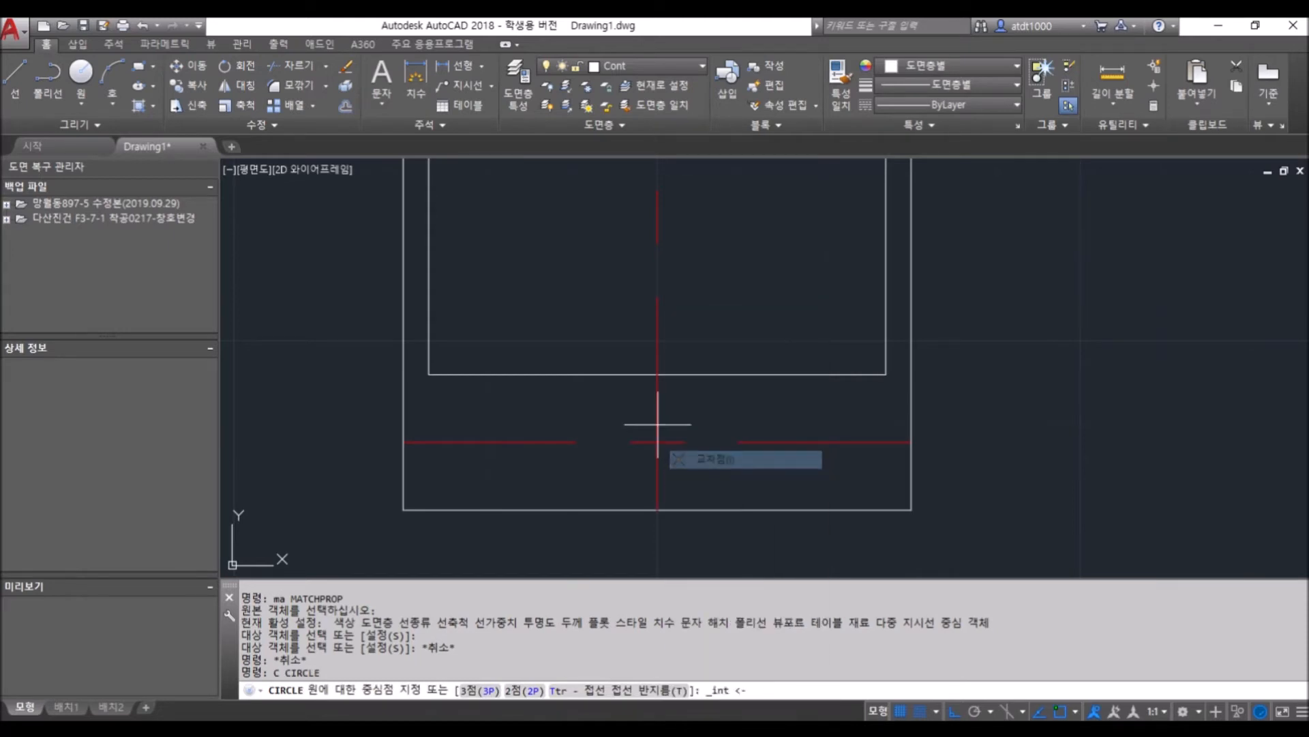
pyautogui.scroll(-2, 657, 427)
pyautogui.scroll(-2, 656, 463)
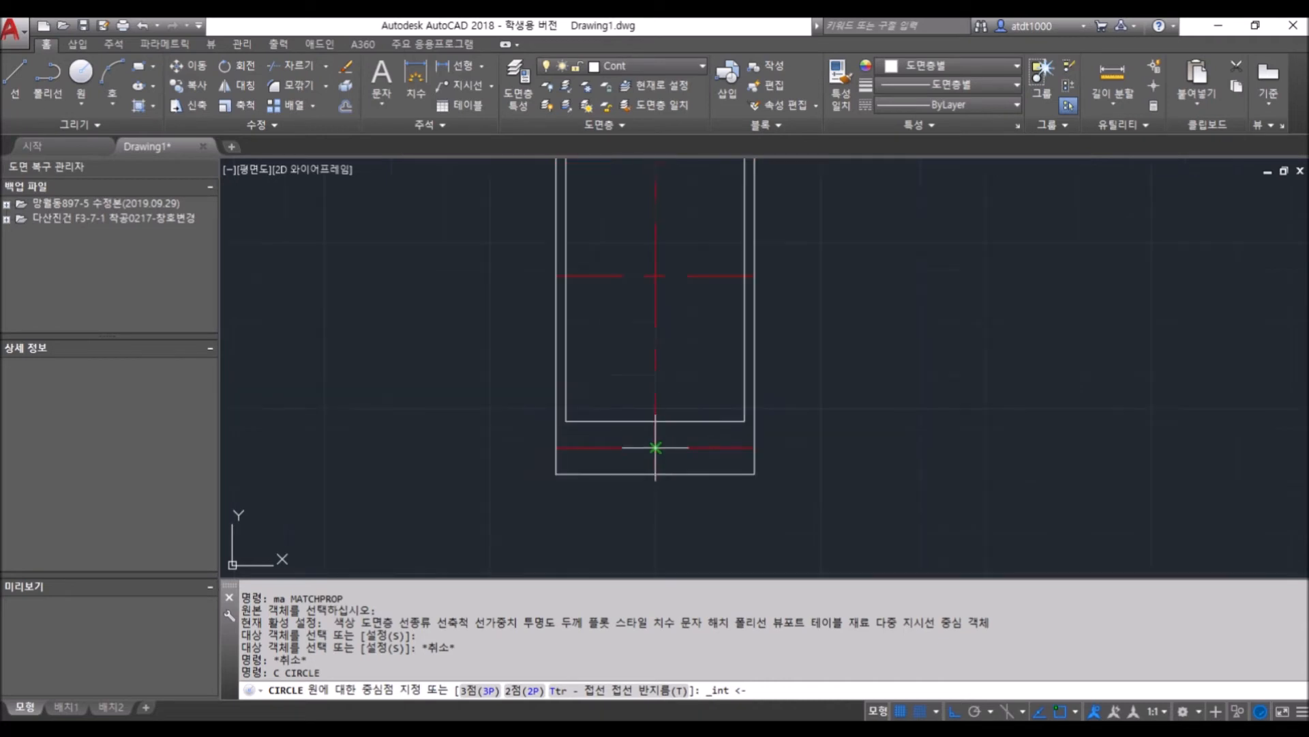
pyautogui.click(656, 448)
pyautogui.scroll(4, 656, 448)
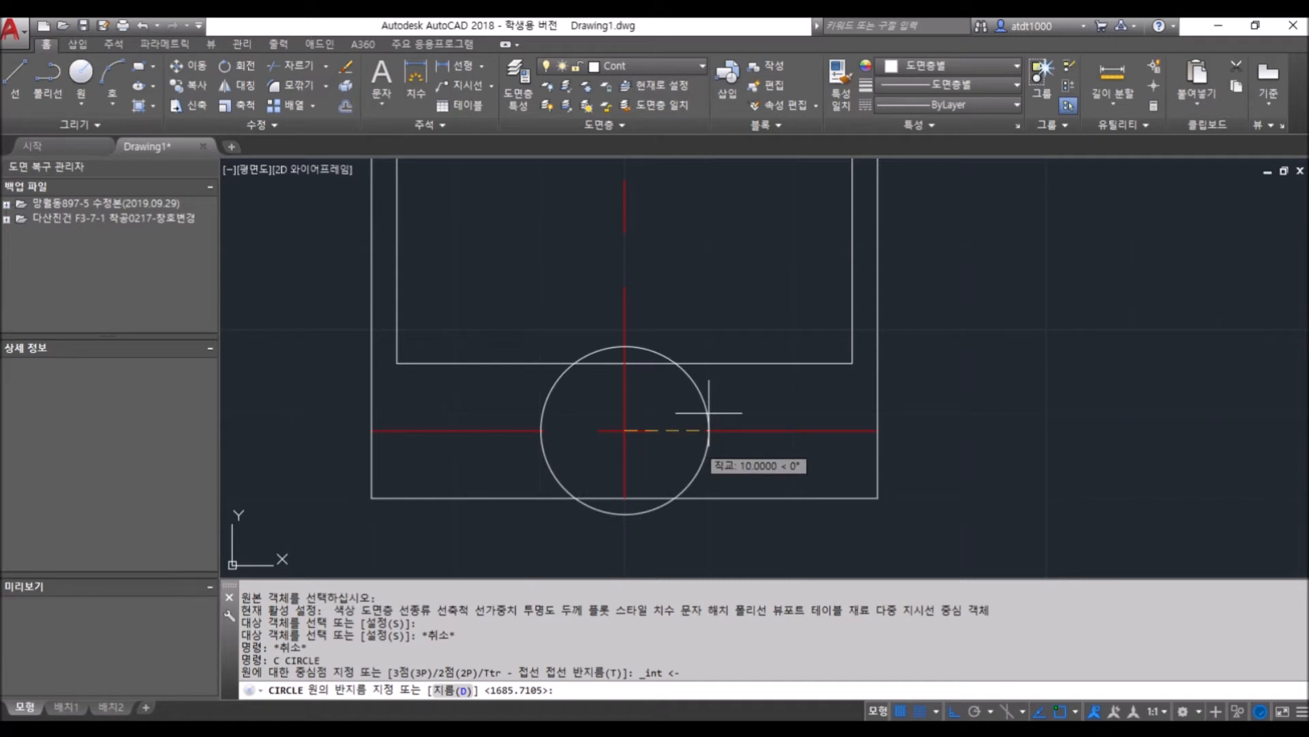
pyautogui.write('d')
pyautogui.press('Return')
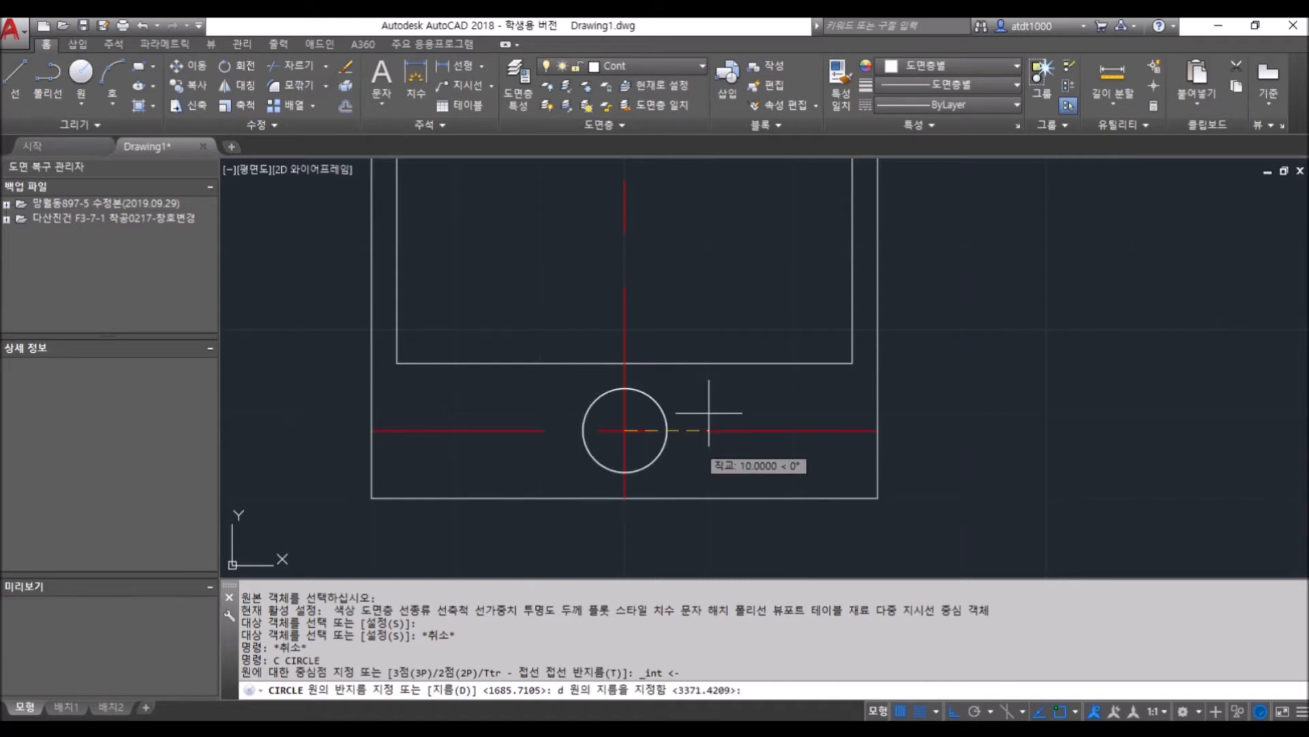
pyautogui.write('10')
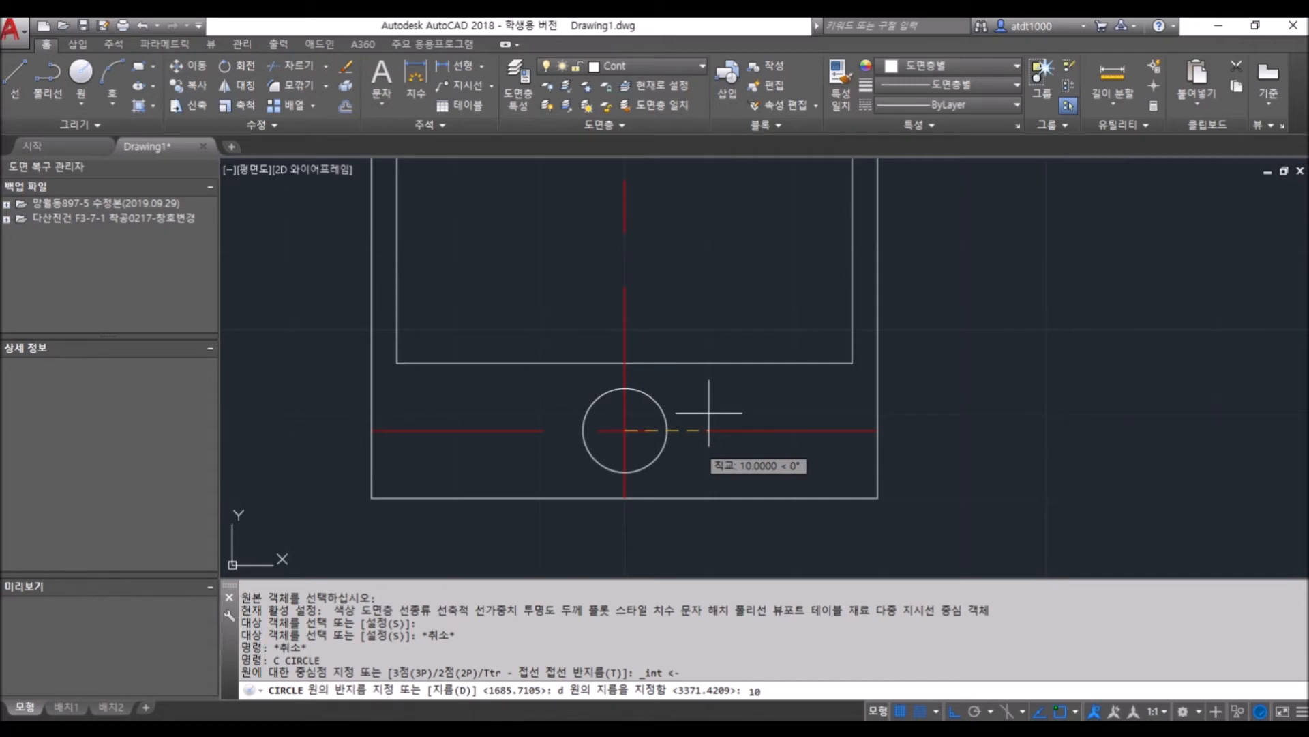
pyautogui.press('Return')
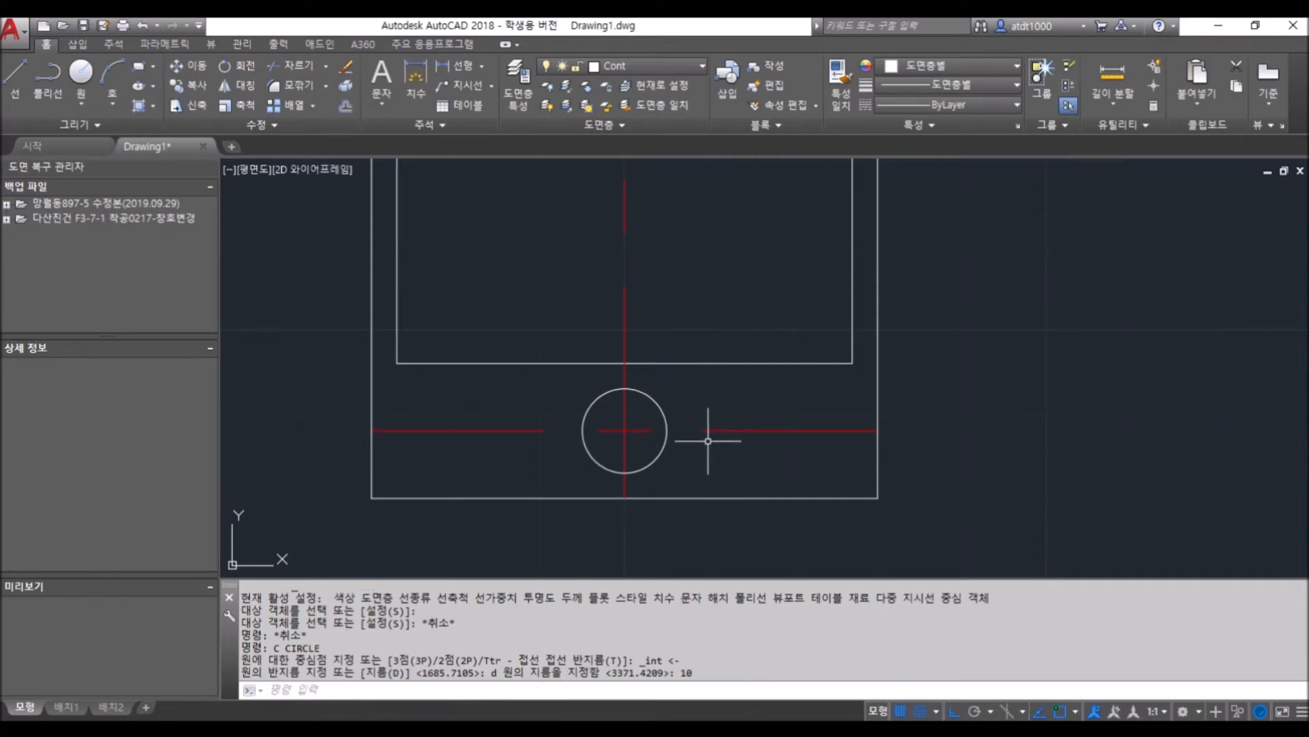
# Offset the outer rectangle's top edge by 10 towards the inside
pyautogui.scroll(-2, 604, 442)
pyautogui.scroll(2, 604, 437)
pyautogui.scroll(-4, 702, 511)
pyautogui.scroll(4, 716, 296)
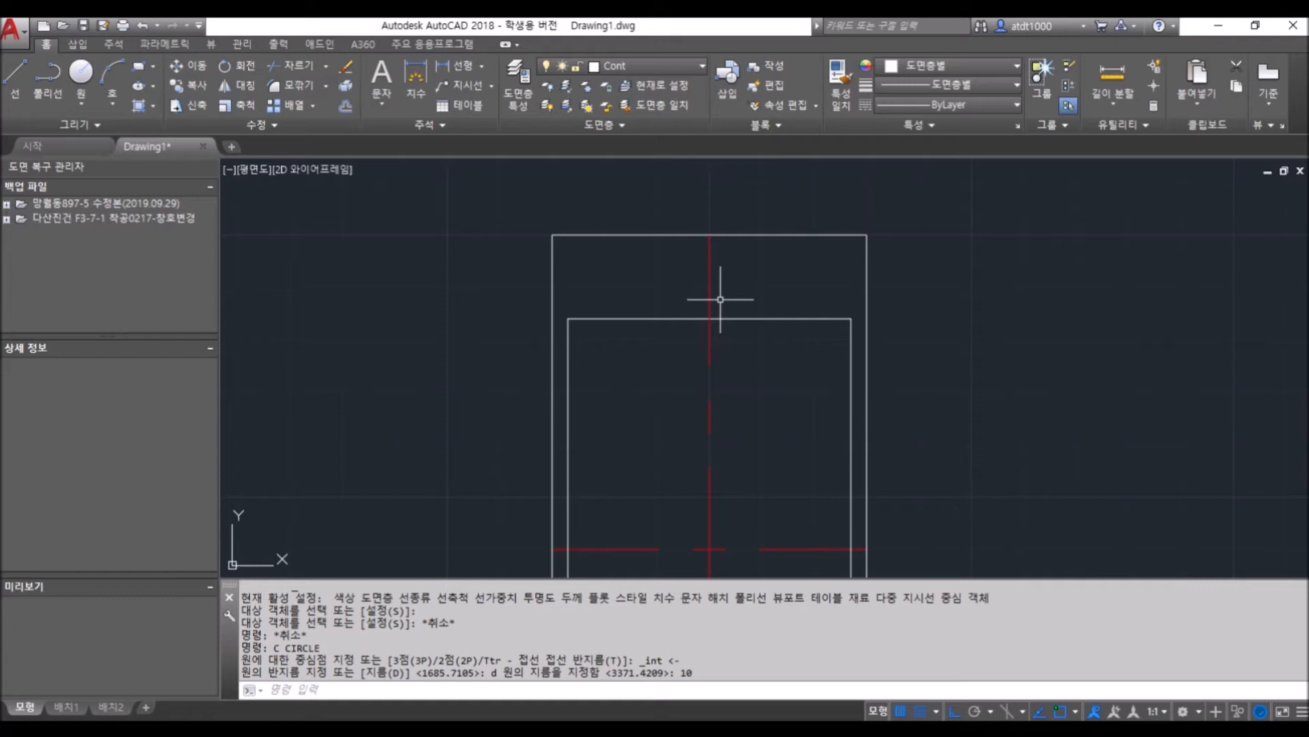
pyautogui.write('off')
pyautogui.press('Return')
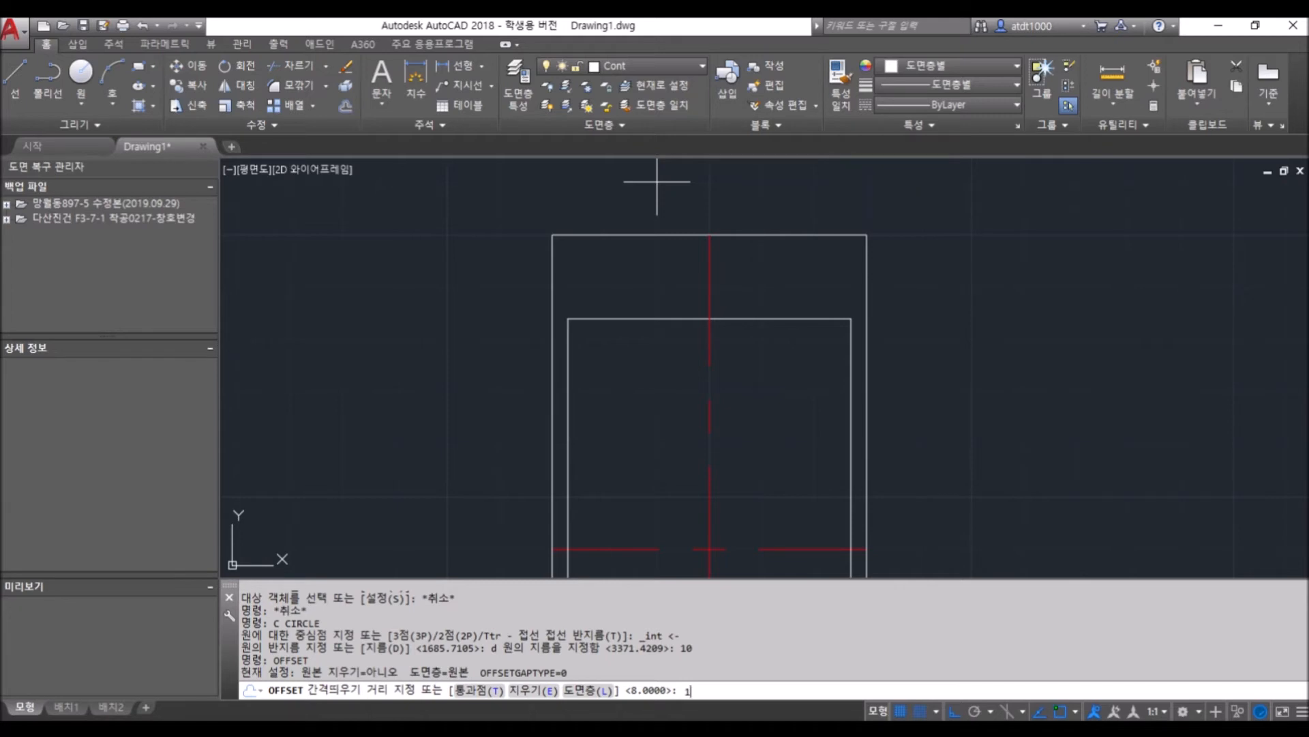
pyautogui.press('Return')
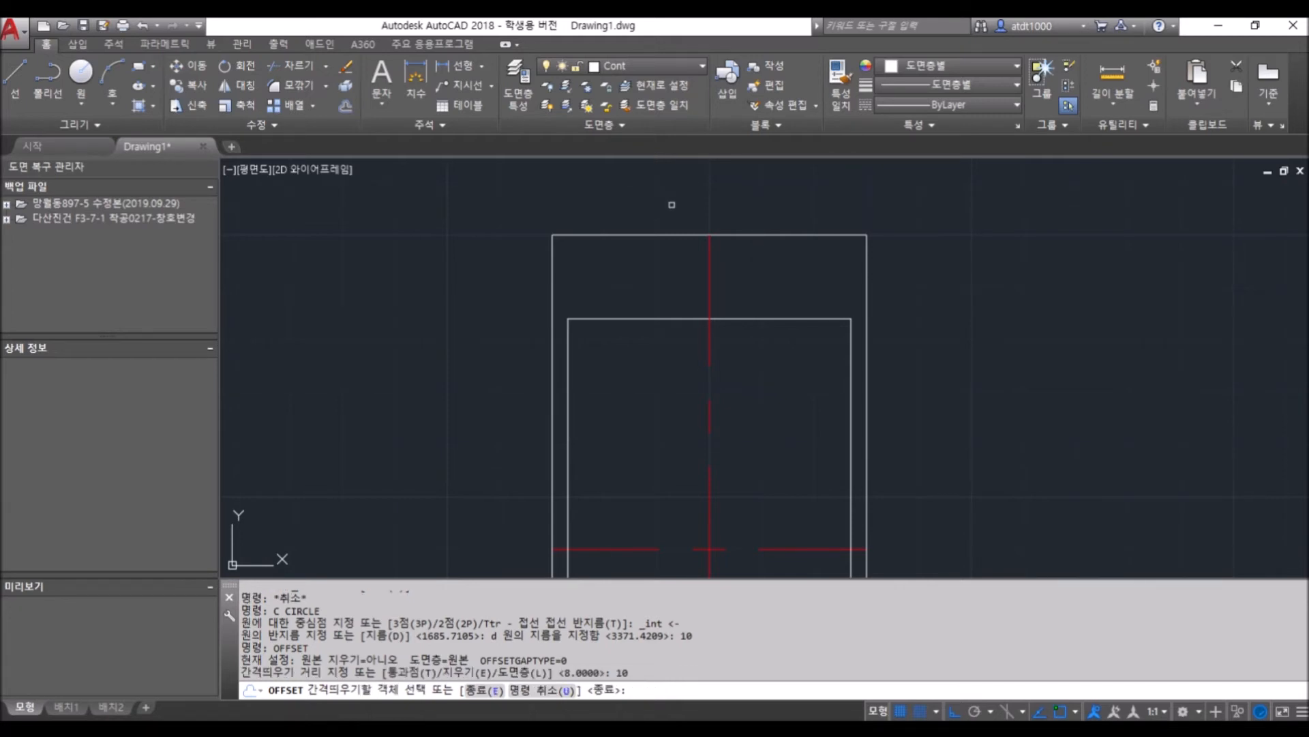
pyautogui.click(657, 237)
pyautogui.click(657, 236)
pyautogui.click(659, 342)
pyautogui.press('Escape')
pyautogui.press('Escape')
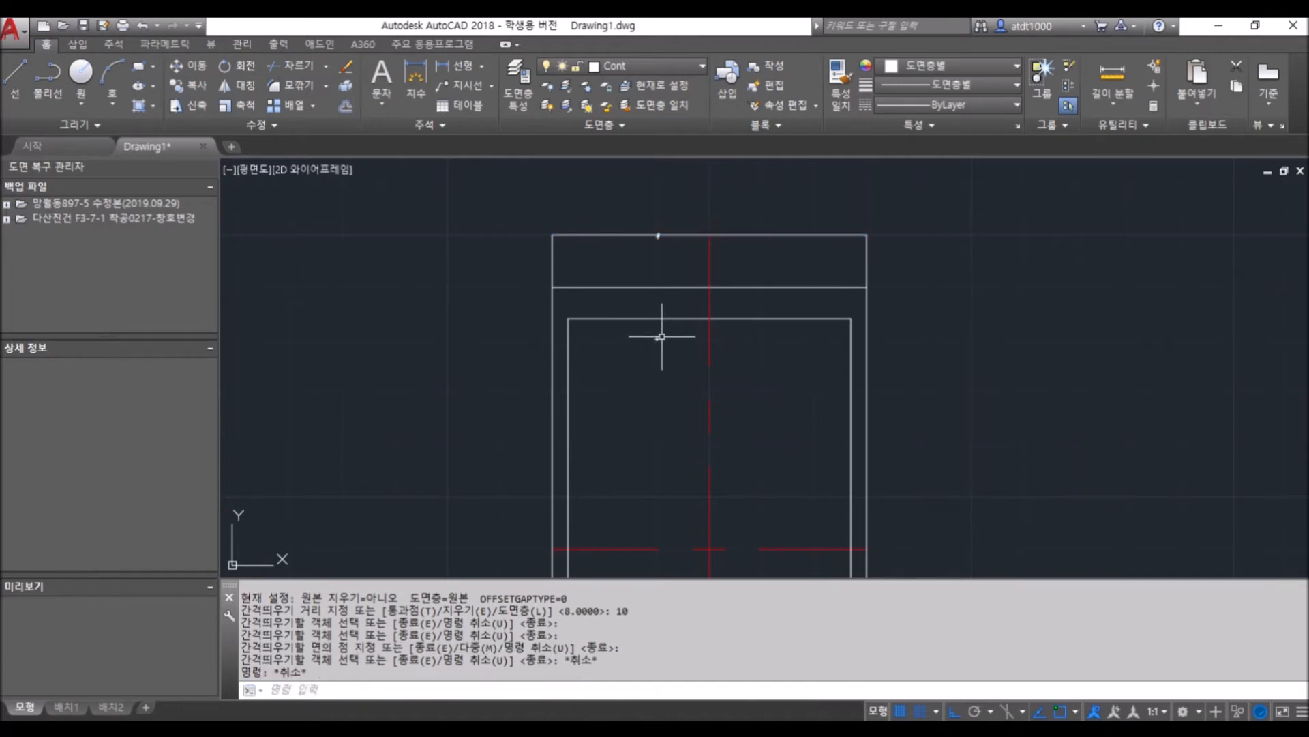
# Match the vertical centre line's properties onto the new offset line below the top edge
pyautogui.write('ma')
pyautogui.press('Return')
pyautogui.click(710, 393)
pyautogui.click(756, 287)
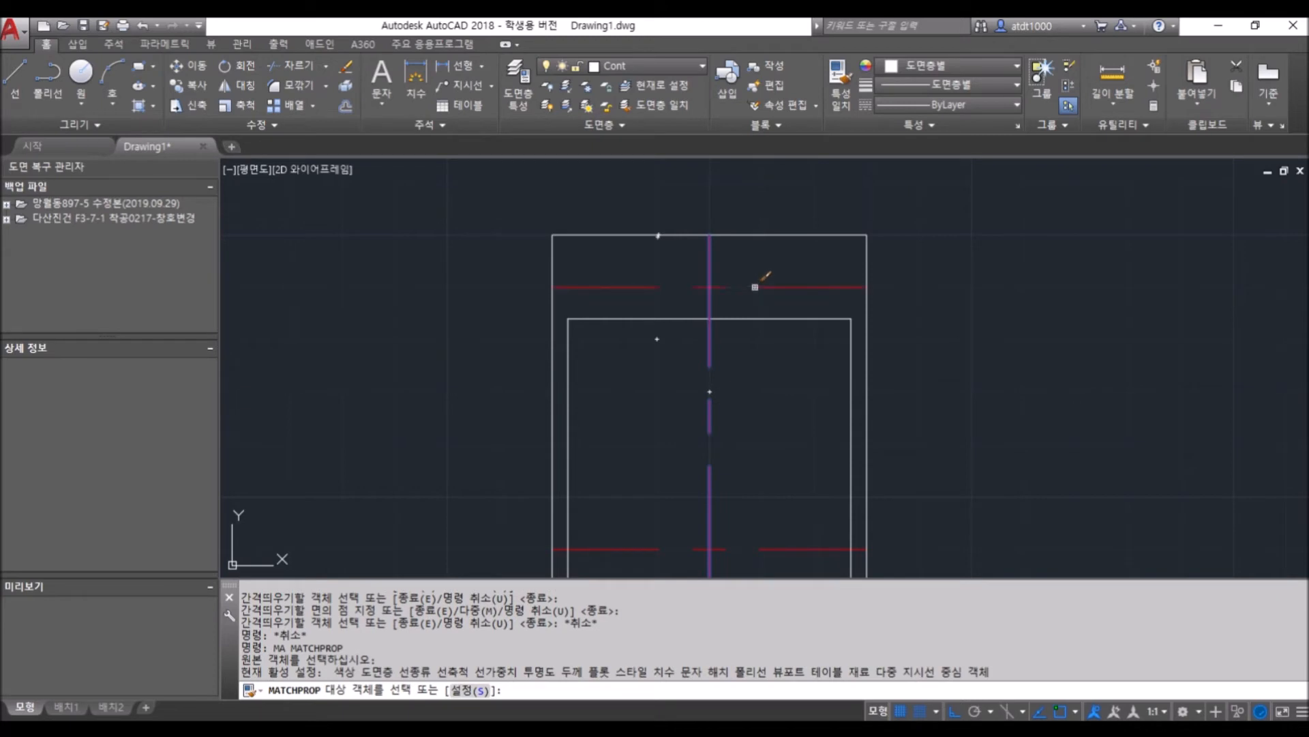
pyautogui.press('Escape')
pyautogui.press('Escape')
pyautogui.scroll(-3, 681, 268)
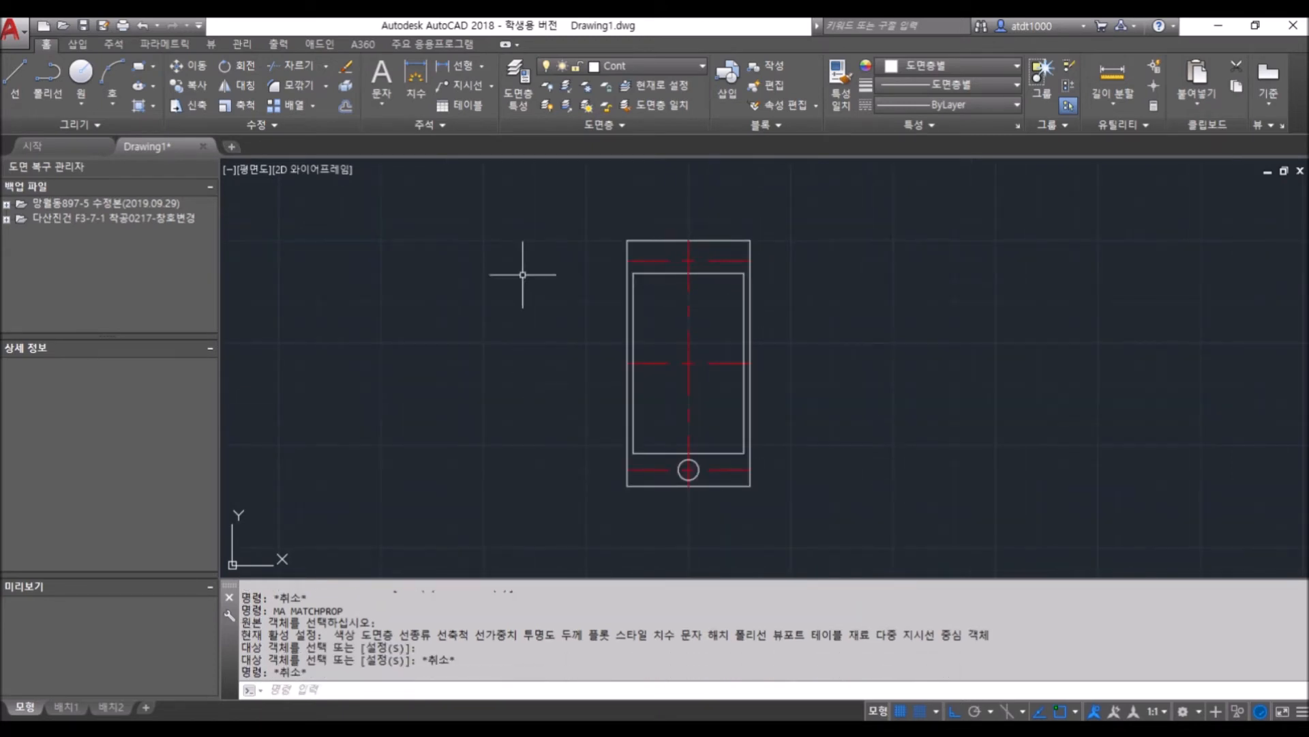
# Offset the upper horizontal centre line by 1.5 to both sides, above and below
pyautogui.scroll(5, 693, 234)
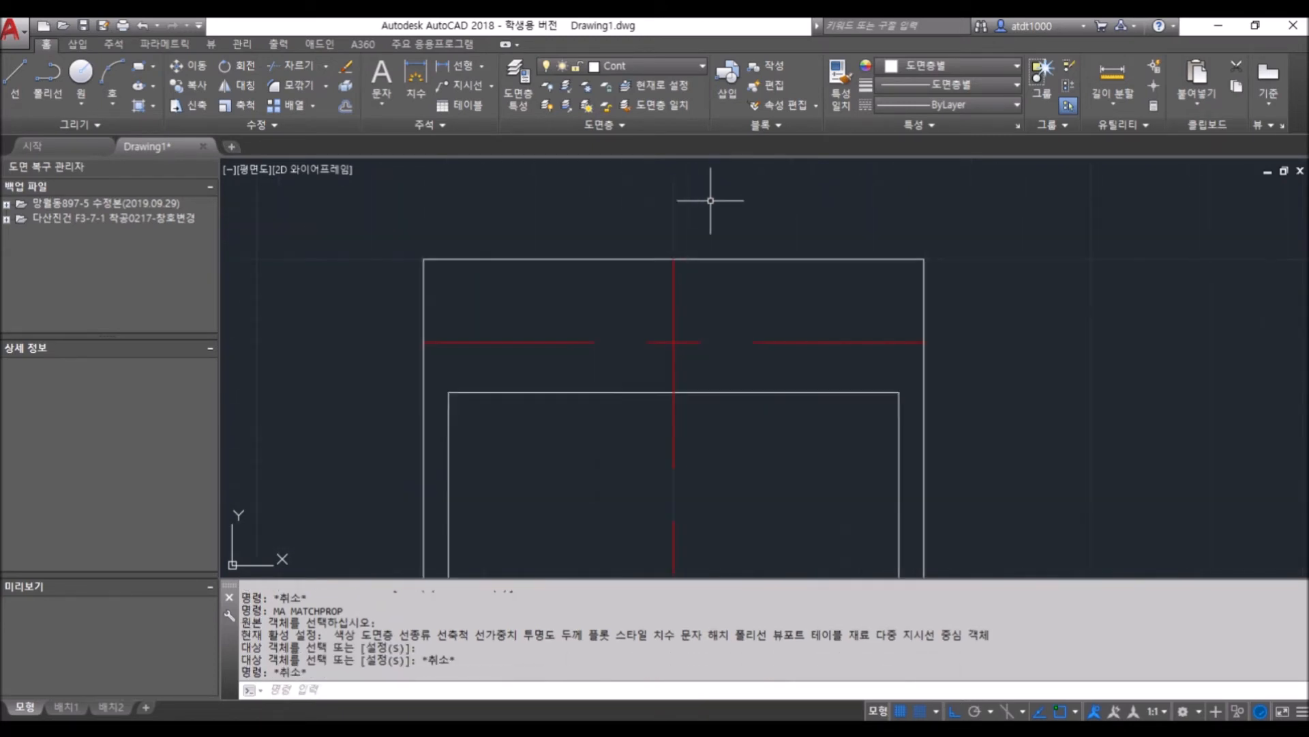
pyautogui.press('Return')
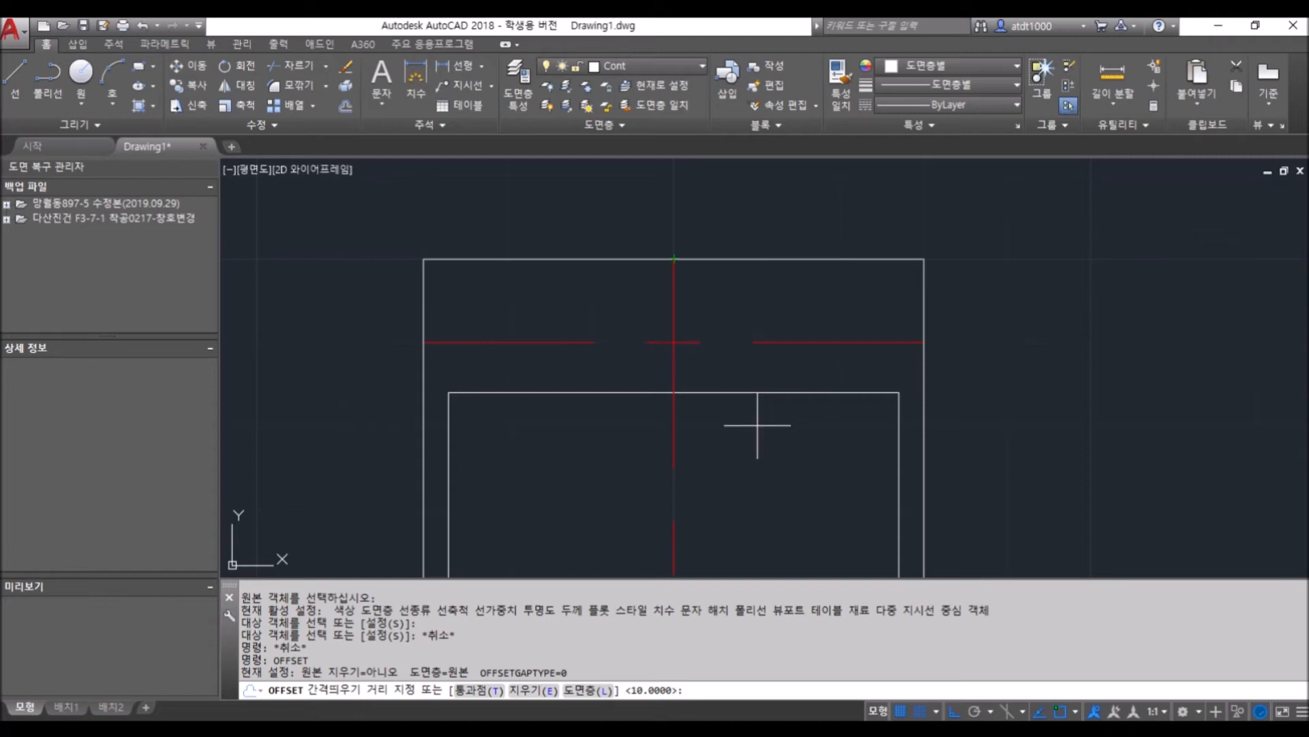
pyautogui.write('.5')
pyautogui.press('Return')
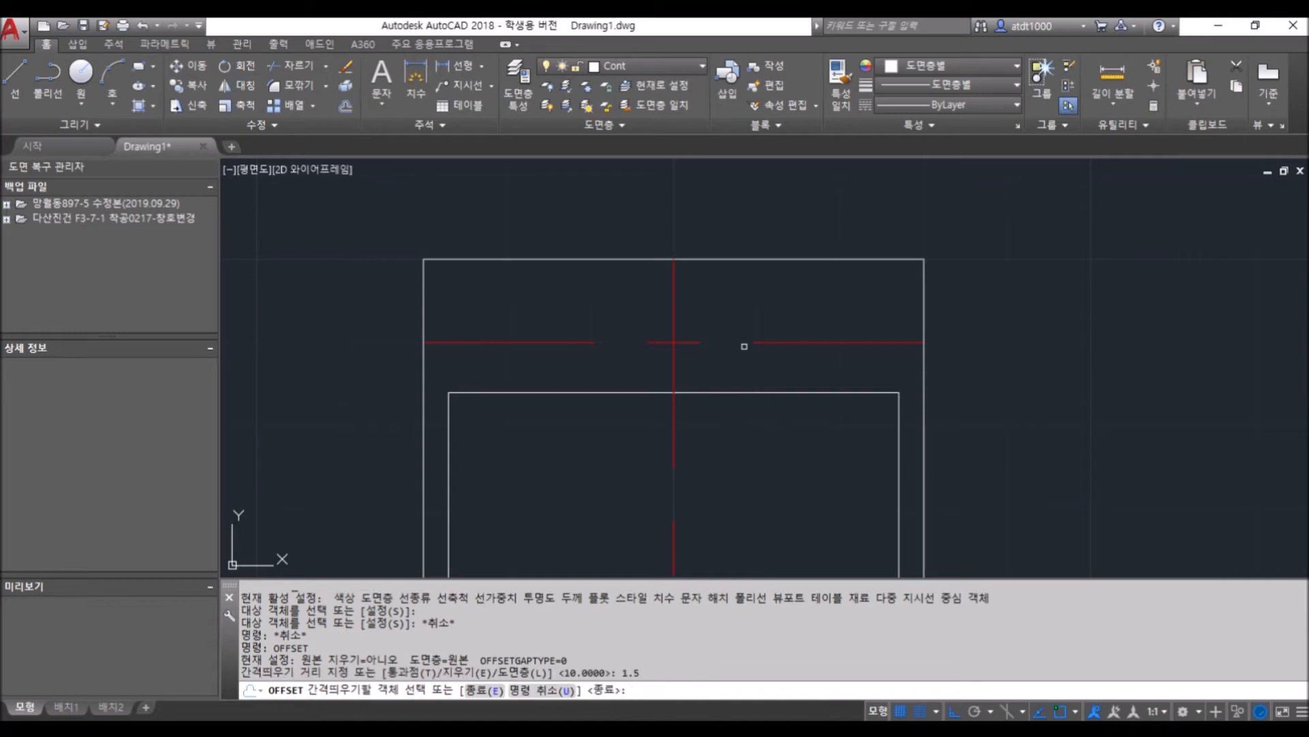
pyautogui.click(744, 344)
pyautogui.click(759, 264)
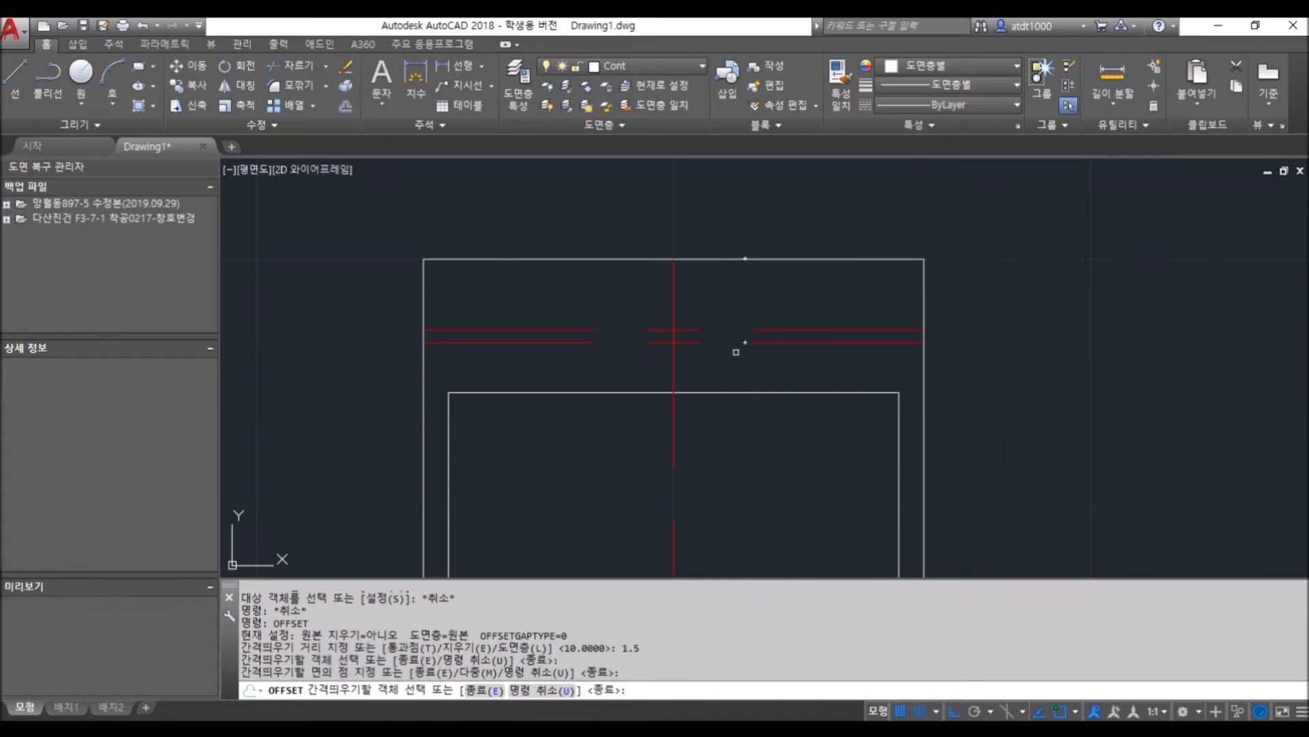
pyautogui.click(748, 343)
pyautogui.click(758, 425)
pyautogui.press('Escape')
pyautogui.press('Escape')
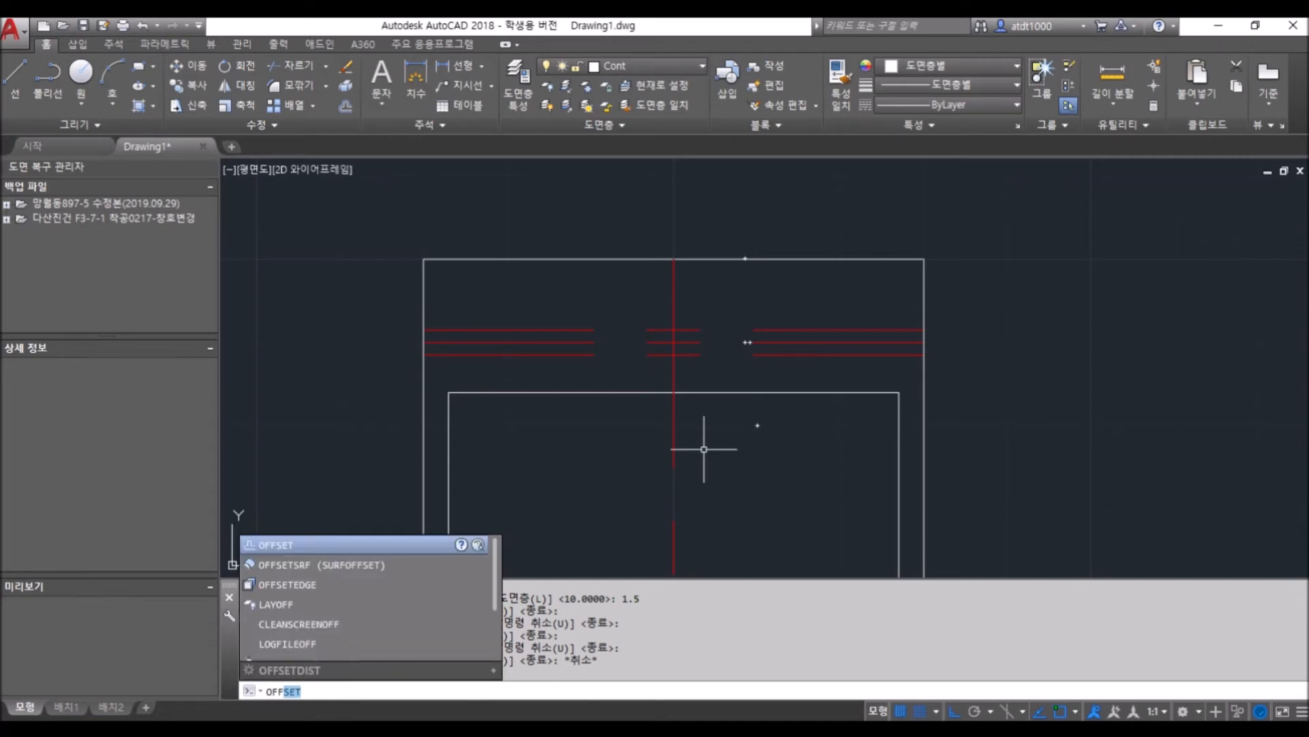
# Offset the vertical centre line by 5 to its right side
pyautogui.press('Return')
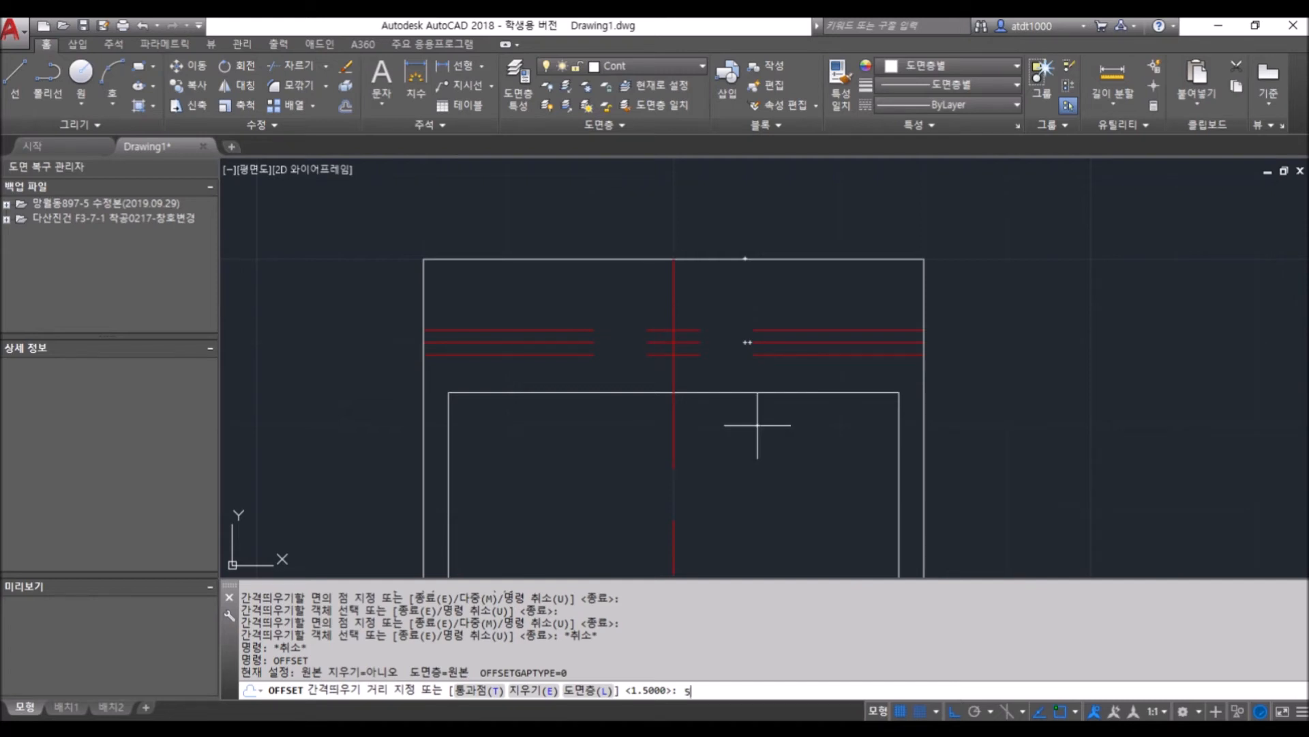
pyautogui.press('Return')
pyautogui.click(677, 371)
pyautogui.click(674, 367)
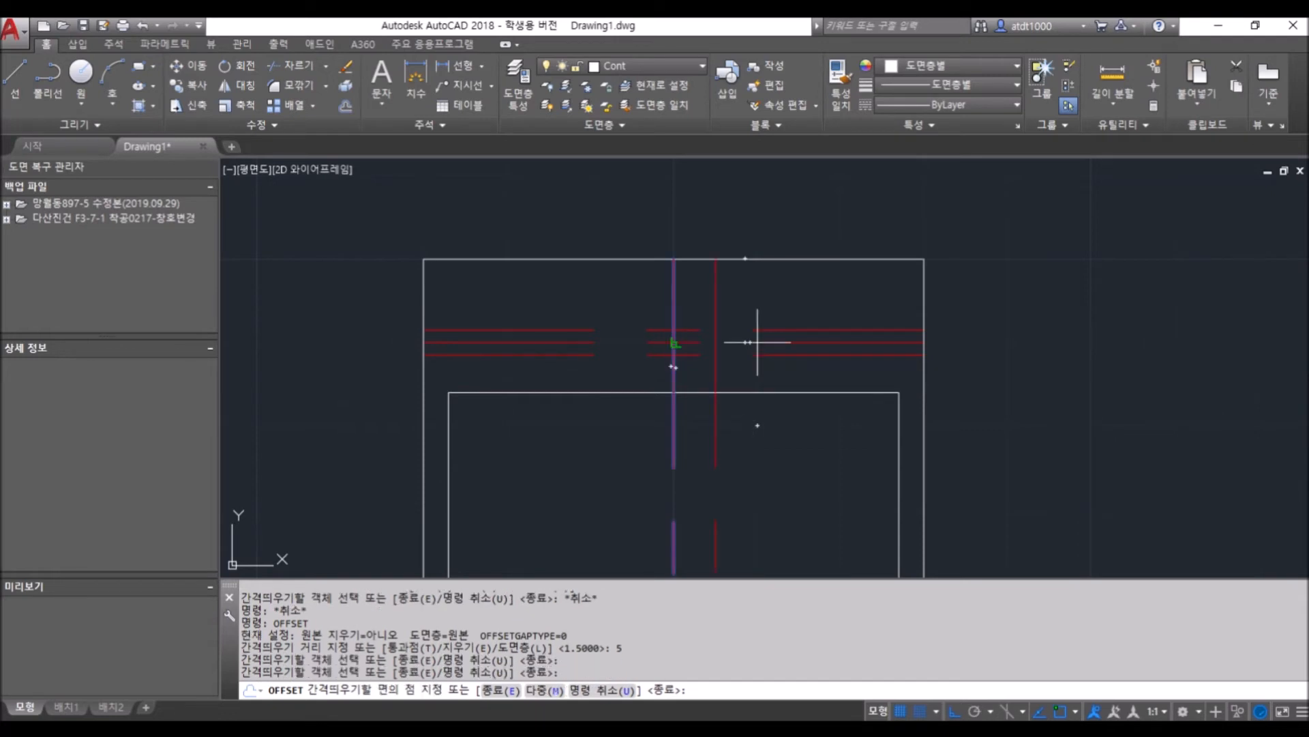
pyautogui.click(757, 425)
pyautogui.click(675, 350)
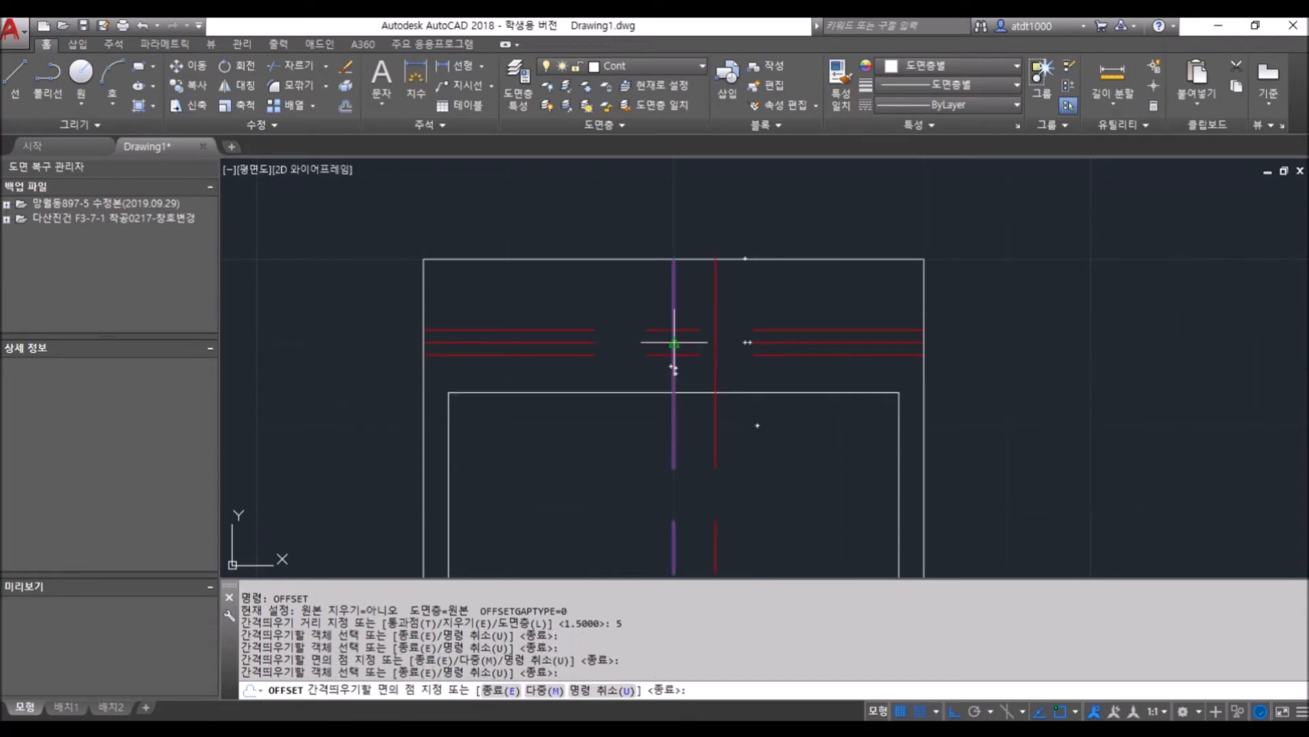
pyautogui.click(590, 351)
pyautogui.press('Escape')
pyautogui.write('o')
pyautogui.press('space')
pyautogui.click(676, 424)
pyautogui.press('Escape')
pyautogui.press('Escape')
# Offset the vertical centre line by 5 to its left side
pyautogui.write('o')
pyautogui.press('space')
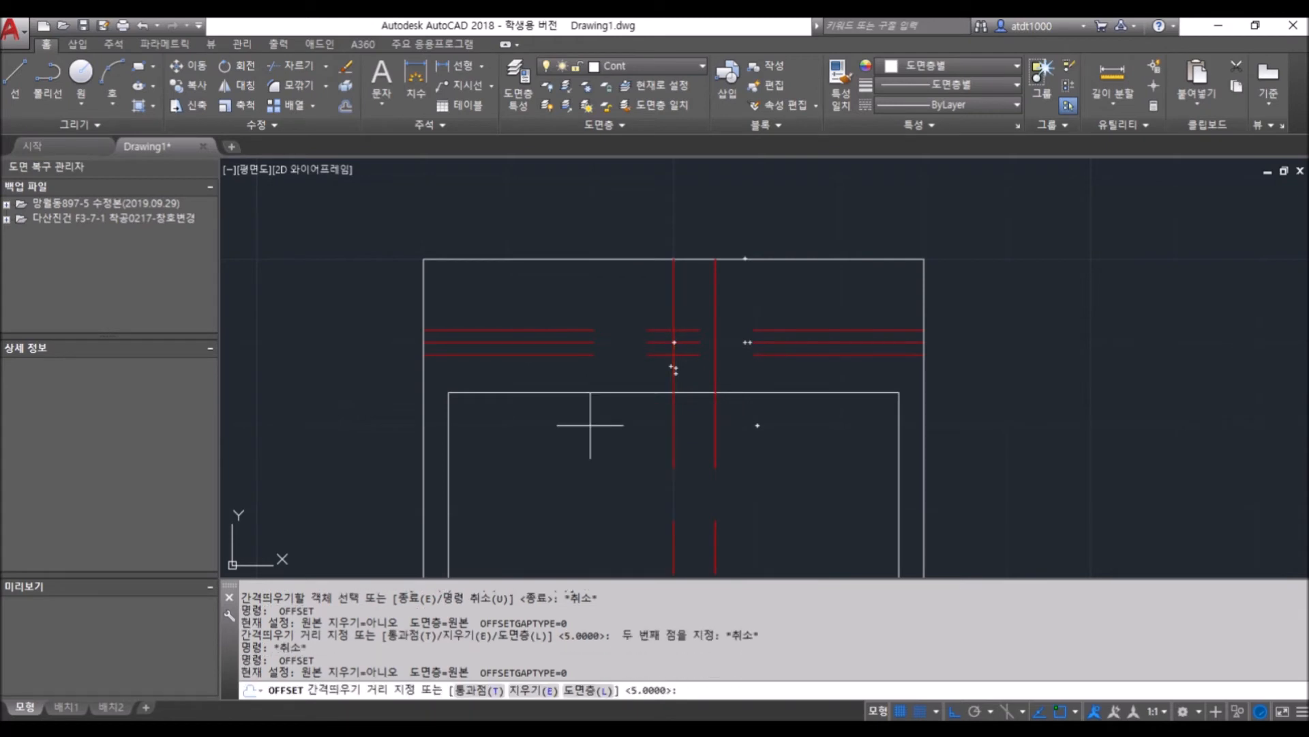
pyautogui.press('space')
pyautogui.click(672, 412)
pyautogui.click(585, 432)
pyautogui.press('Escape')
pyautogui.press('Escape')
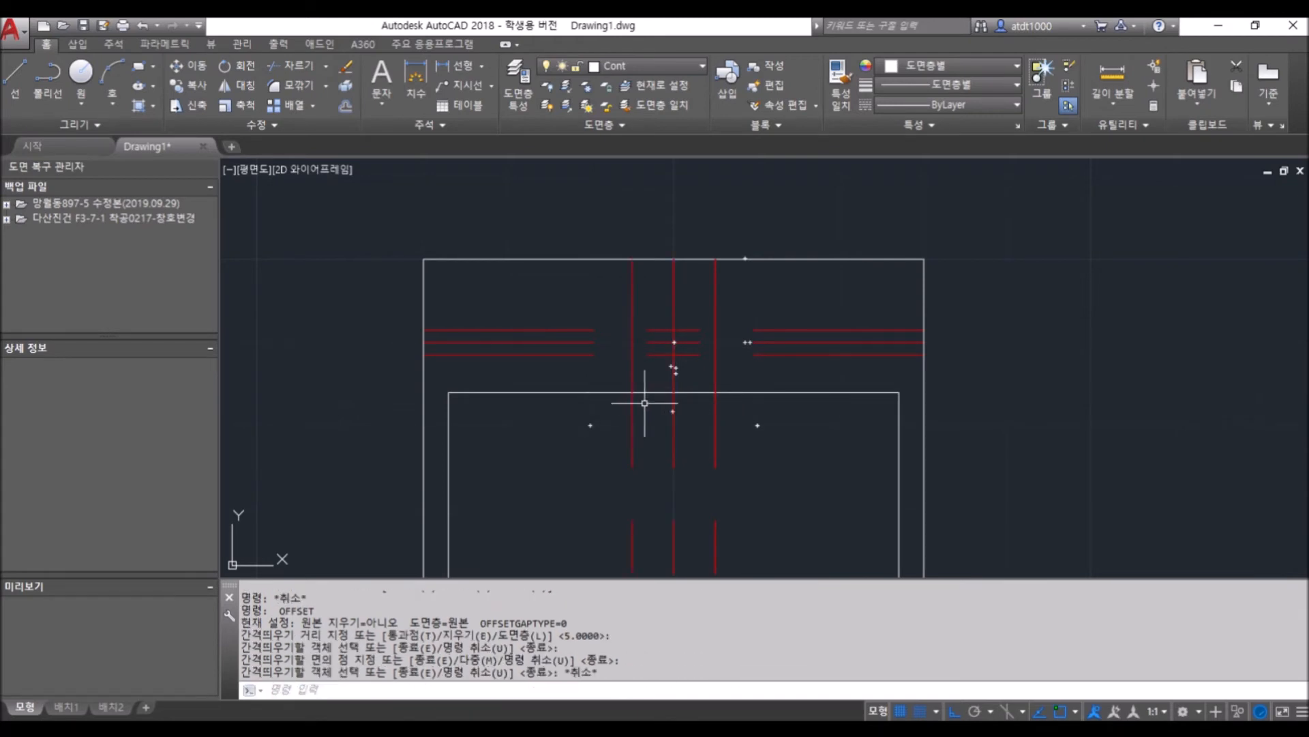
# Trim both offset vertical lines above the upper offset horizontal line, using the crossing centre and offset lines as cutting edges
pyautogui.scroll(-4, 636, 335)
pyautogui.scroll(6, 636, 345)
pyautogui.scroll(-2, 646, 280)
pyautogui.write('tr')
pyautogui.press('space')
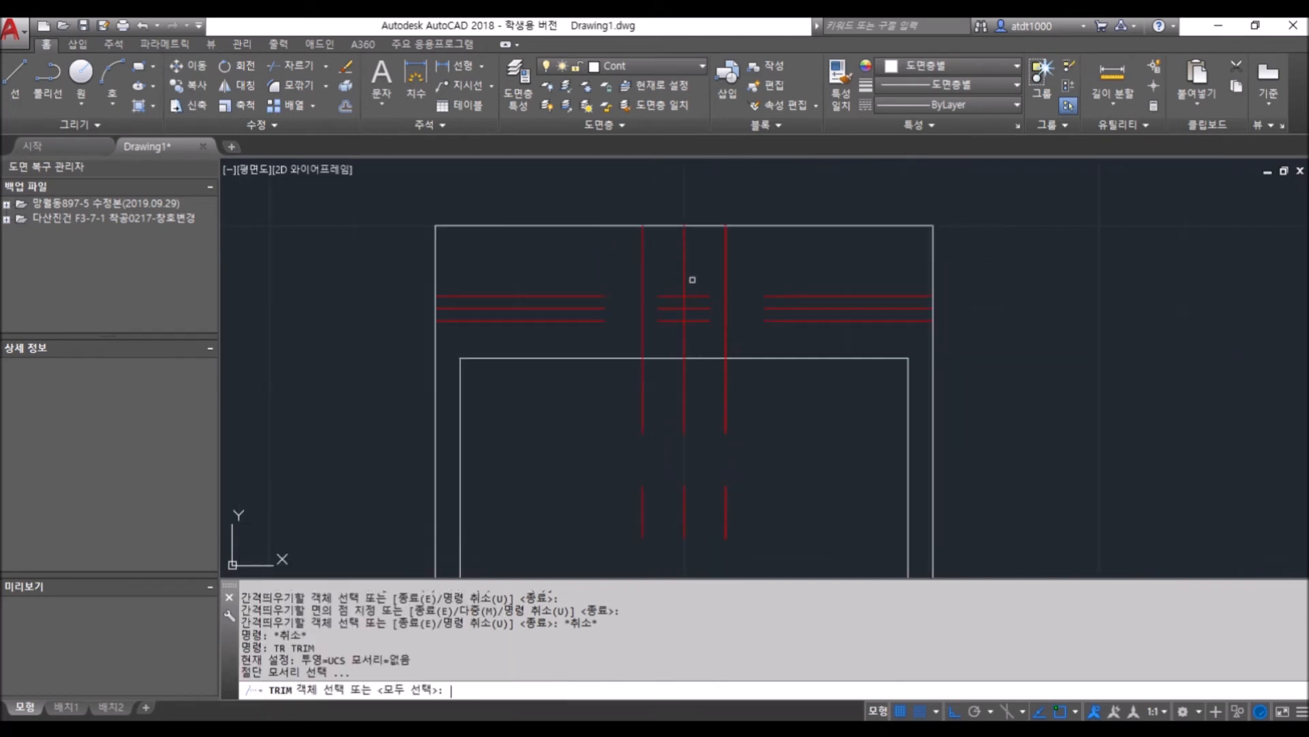
pyautogui.click(765, 345)
pyautogui.click(623, 286)
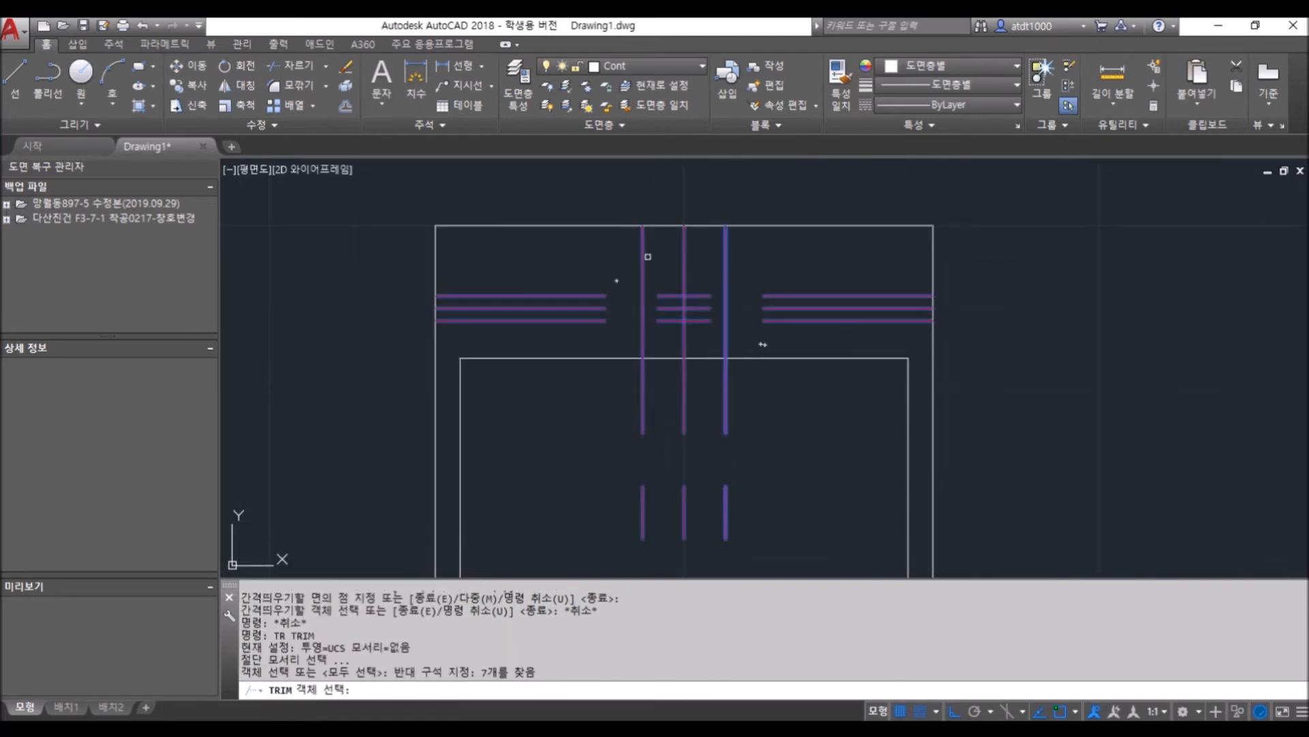
pyautogui.press('space')
pyautogui.click(643, 249)
pyautogui.click(727, 255)
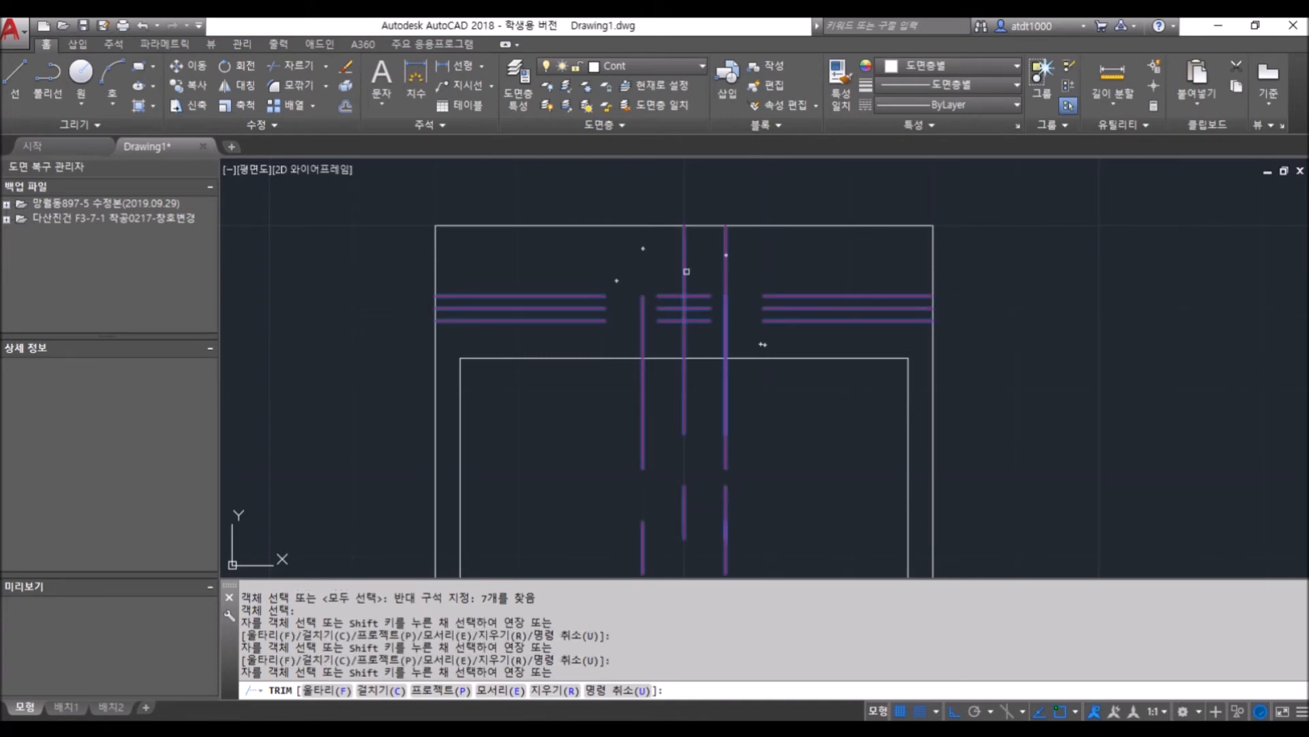
# Trim the offset horizontals left of the small rectangle, both verticals below it, and the lower horizontal on its right
pyautogui.click(584, 296)
pyautogui.click(592, 319)
pyautogui.click(643, 330)
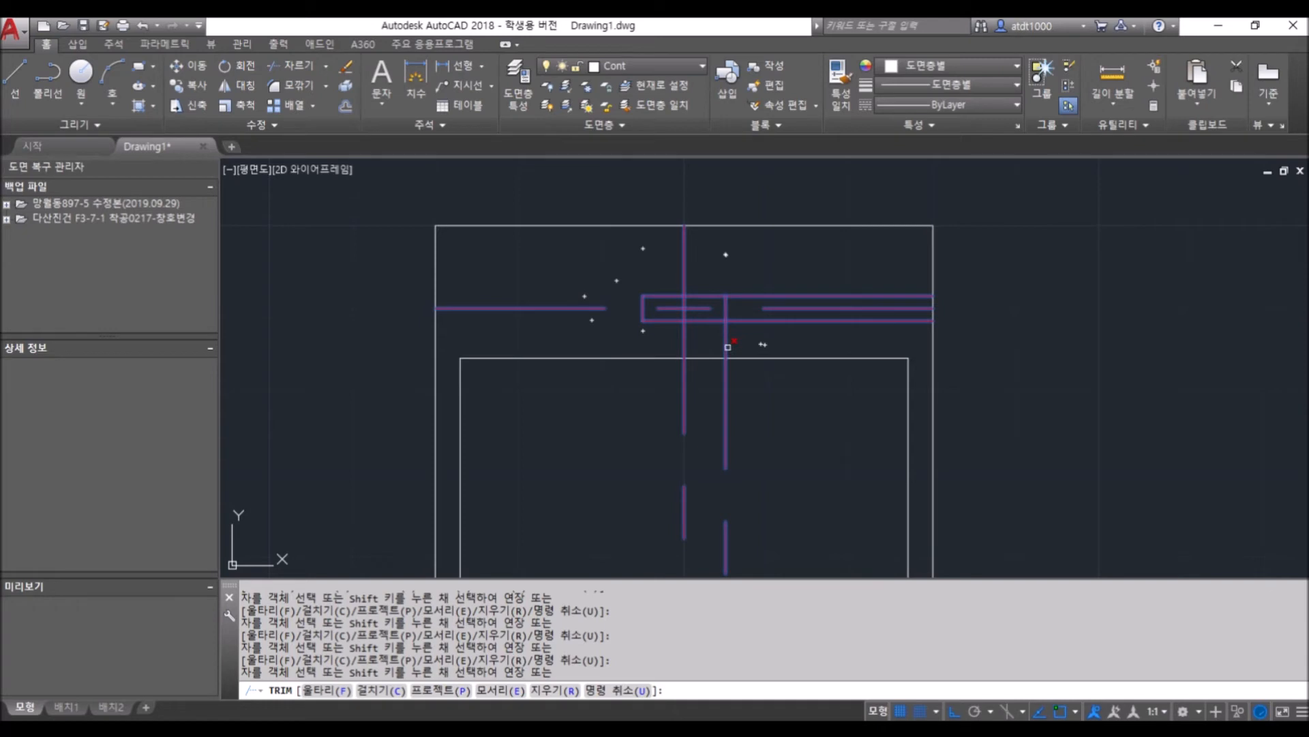
pyautogui.click(726, 342)
pyautogui.click(744, 322)
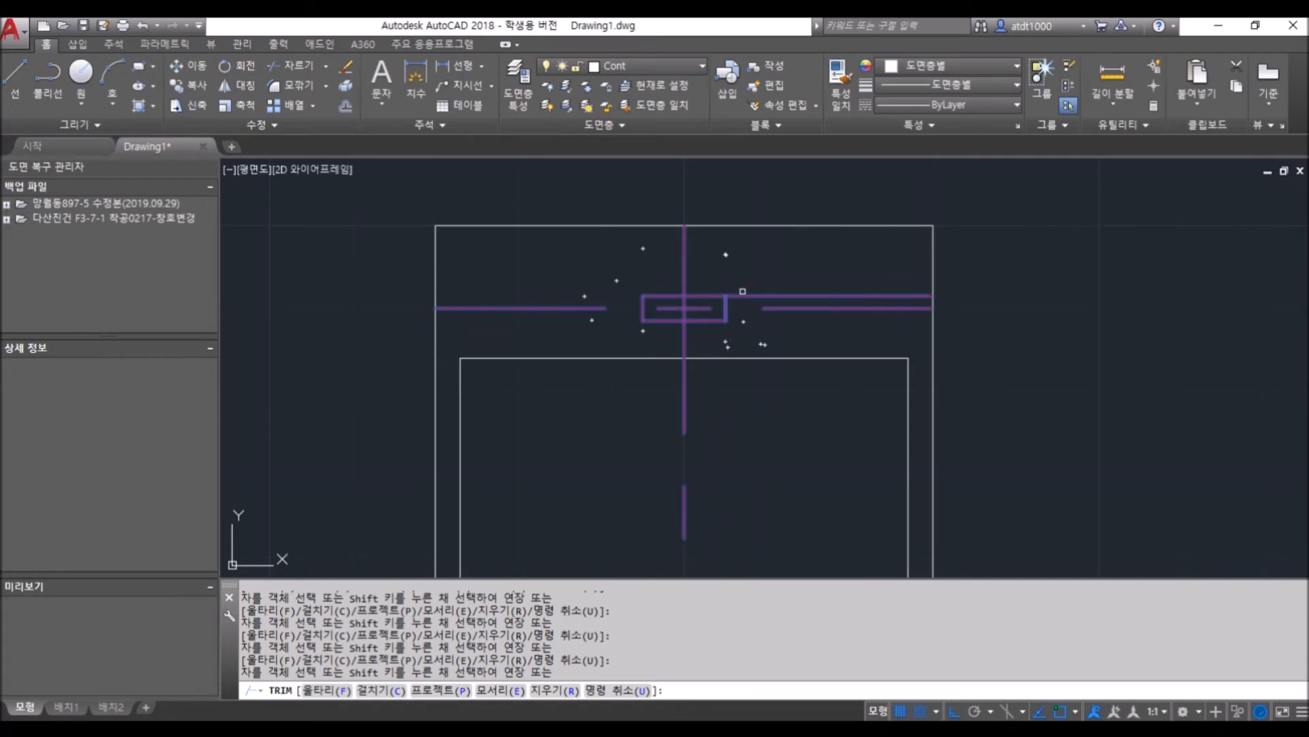
pyautogui.click(738, 298)
pyautogui.press('Escape')
pyautogui.press('Escape')
# Trim the upper offset horizontal line beyond the right side of the small rectangle
pyautogui.write('tr')
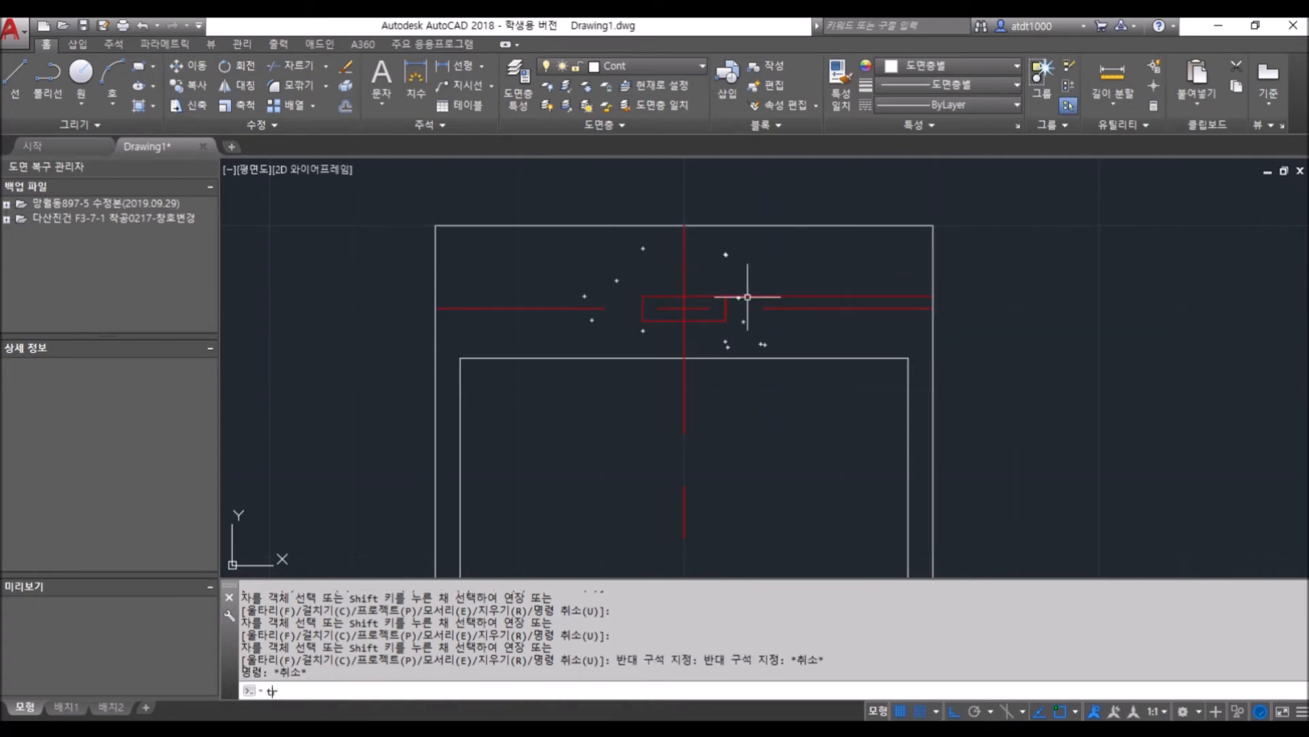
pyautogui.press('Return')
pyautogui.click(750, 291)
pyautogui.click(725, 312)
pyautogui.press('Return')
pyautogui.click(740, 296)
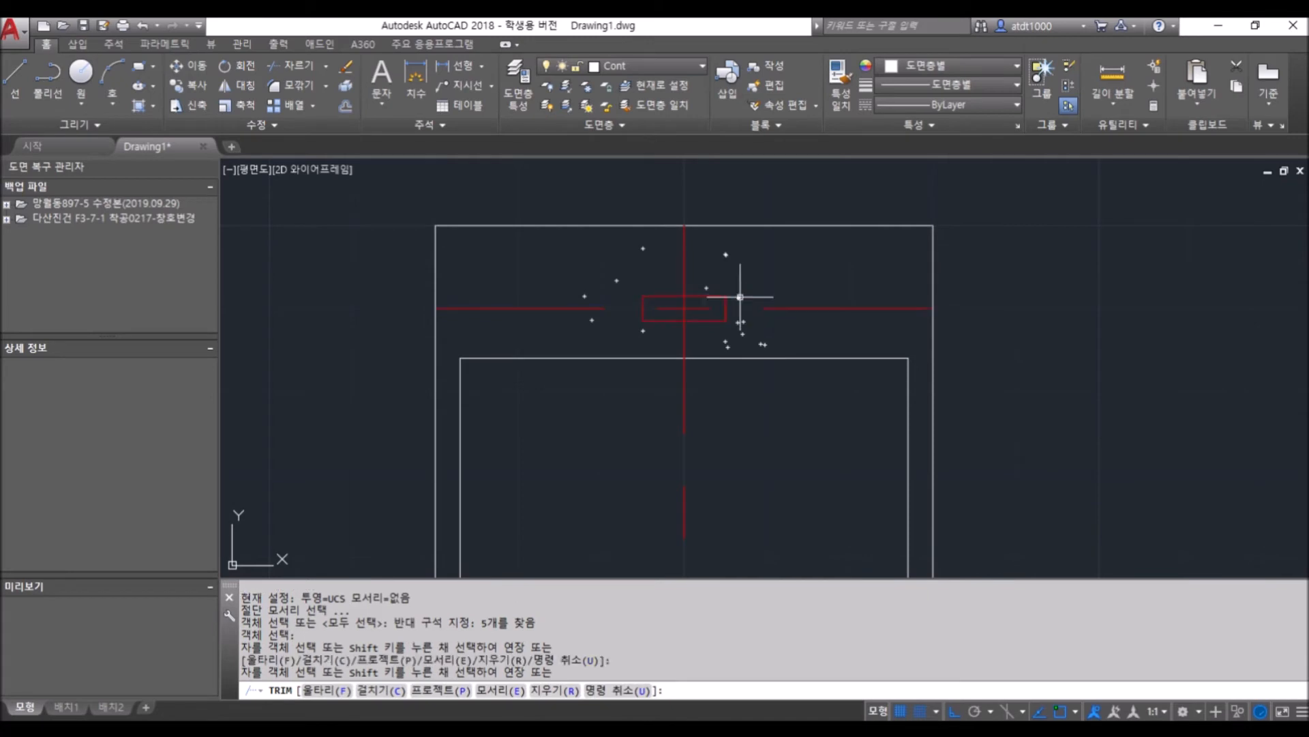
pyautogui.press('Escape')
pyautogui.press('Escape')
pyautogui.click(619, 284)
pyautogui.press('Escape')
pyautogui.press('Escape')
# Match the properties of the outer rectangle's top edge onto the four sides of the small upper rectangle
pyautogui.write('ma')
pyautogui.press('Return')
pyautogui.scroll(-2, 601, 308)
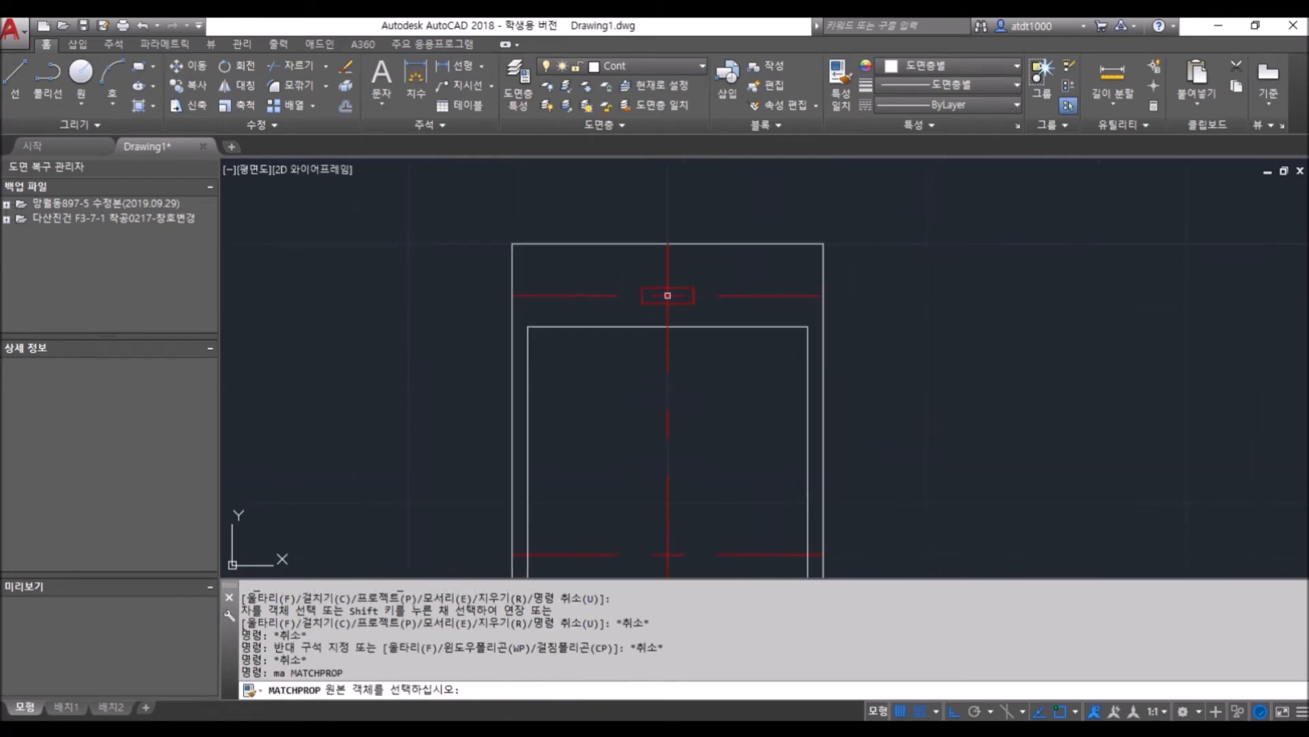
pyautogui.click(618, 243)
pyautogui.click(636, 281)
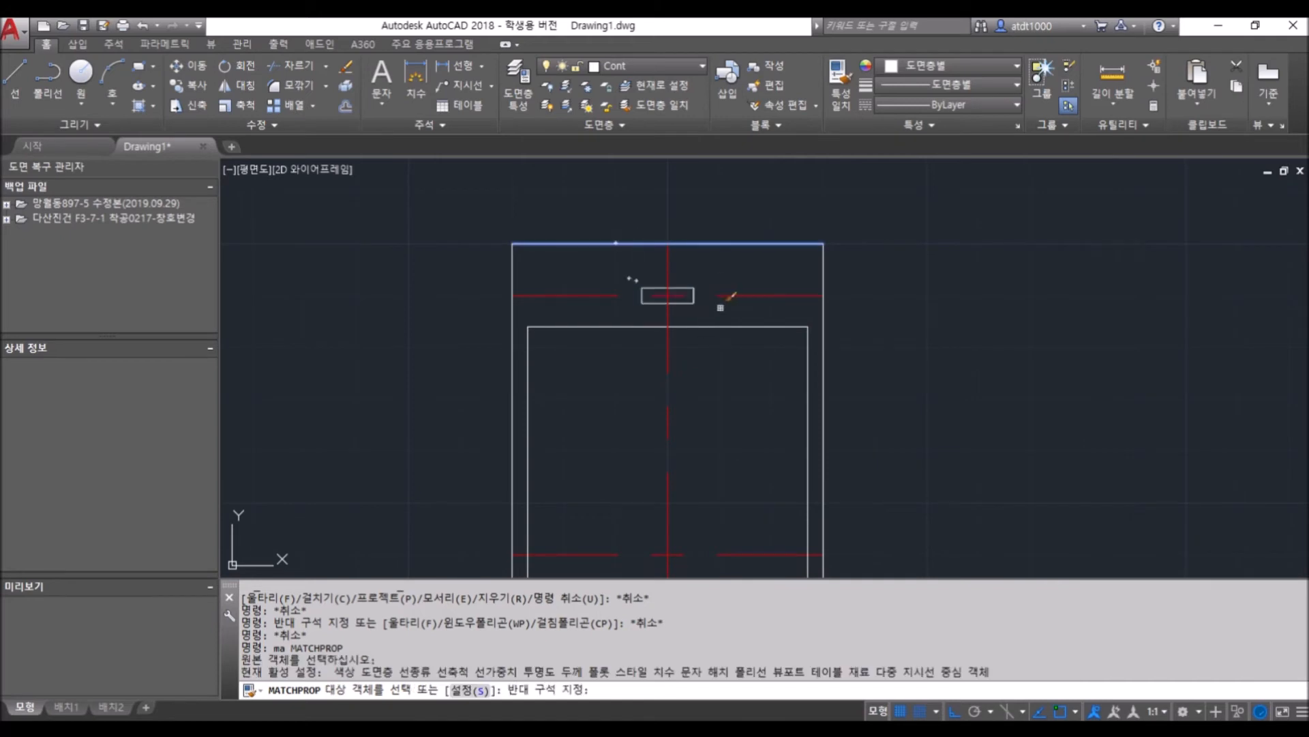
pyautogui.click(730, 298)
pyautogui.press('Escape')
pyautogui.press('Escape')
pyautogui.scroll(2, 701, 286)
pyautogui.scroll(-5, 720, 259)
pyautogui.scroll(3, 719, 259)
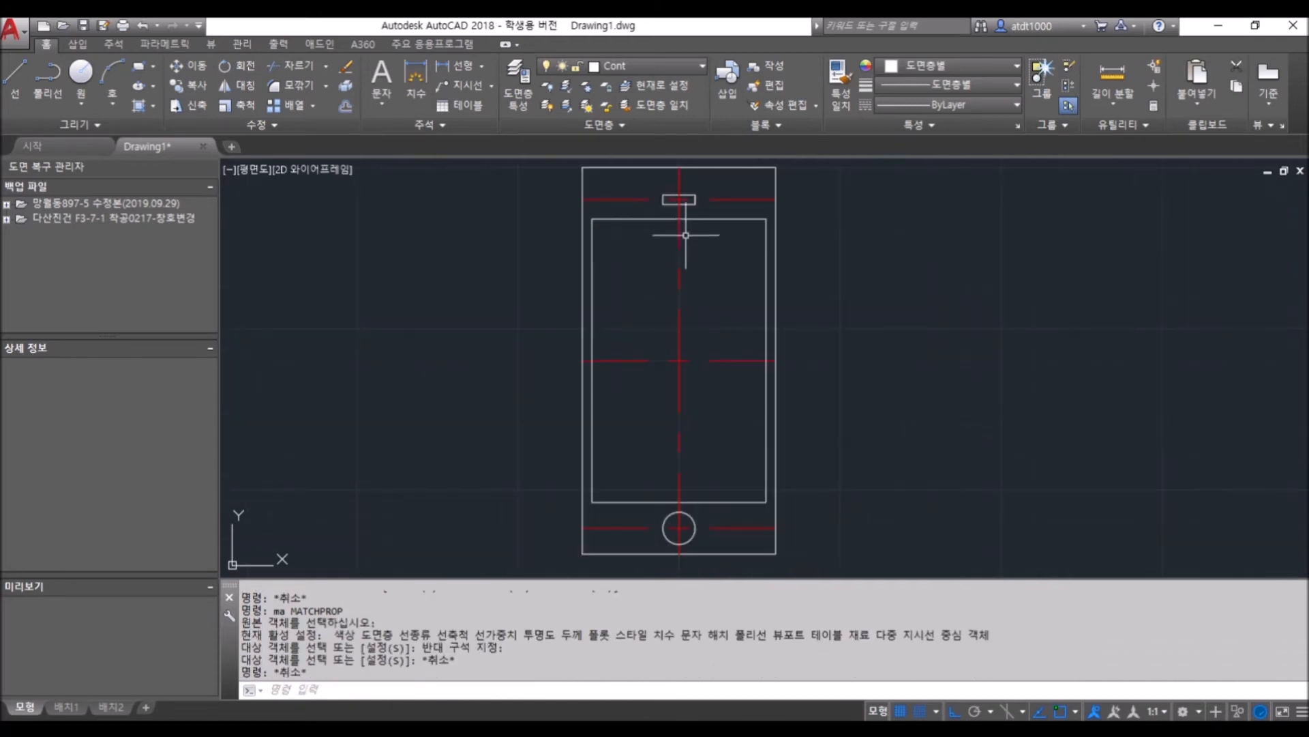
pyautogui.scroll(-1, 704, 222)
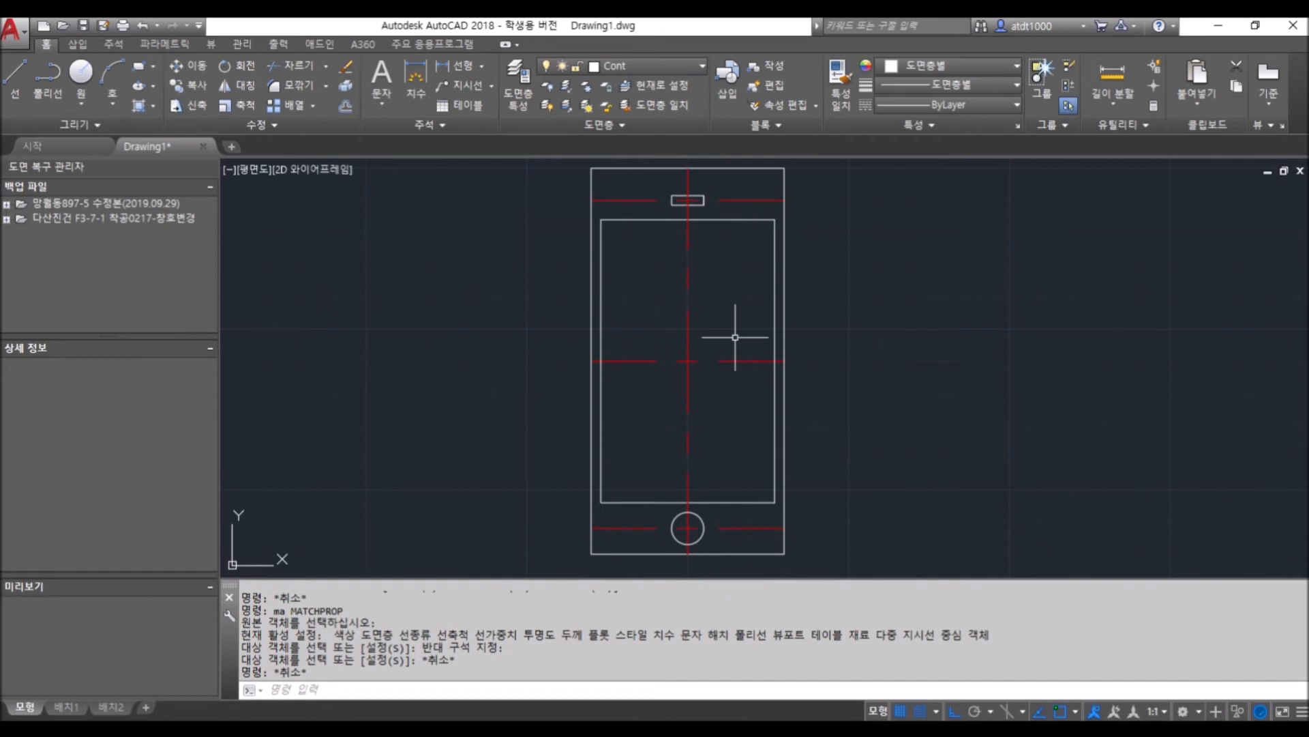
pyautogui.scroll(-2, 665, 285)
pyautogui.scroll(2, 579, 183)
pyautogui.scroll(-2, 709, 246)
pyautogui.scroll(3, 750, 368)
pyautogui.scroll(-3, 655, 205)
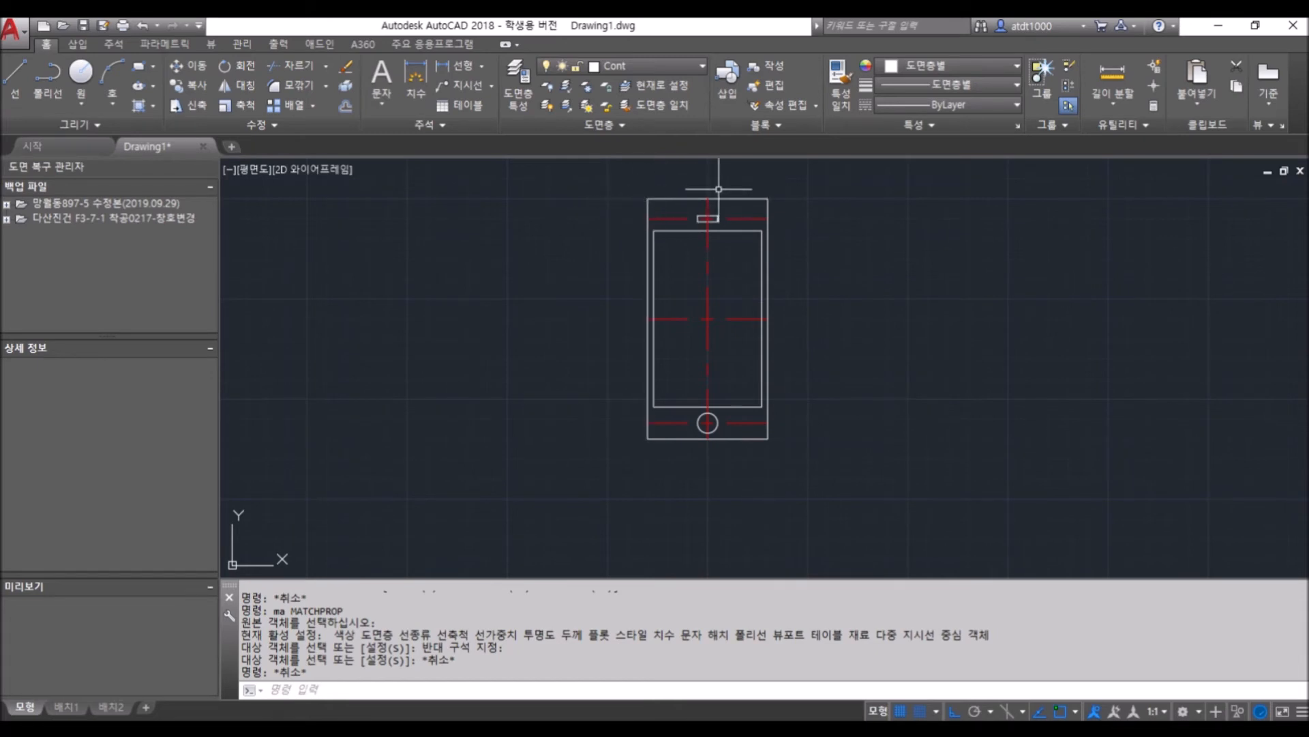
pyautogui.scroll(2, 689, 204)
pyautogui.moveTo(701, 217); pyautogui.dragTo(695, 248, button='middle')
pyautogui.write('f')
pyautogui.press('Return')
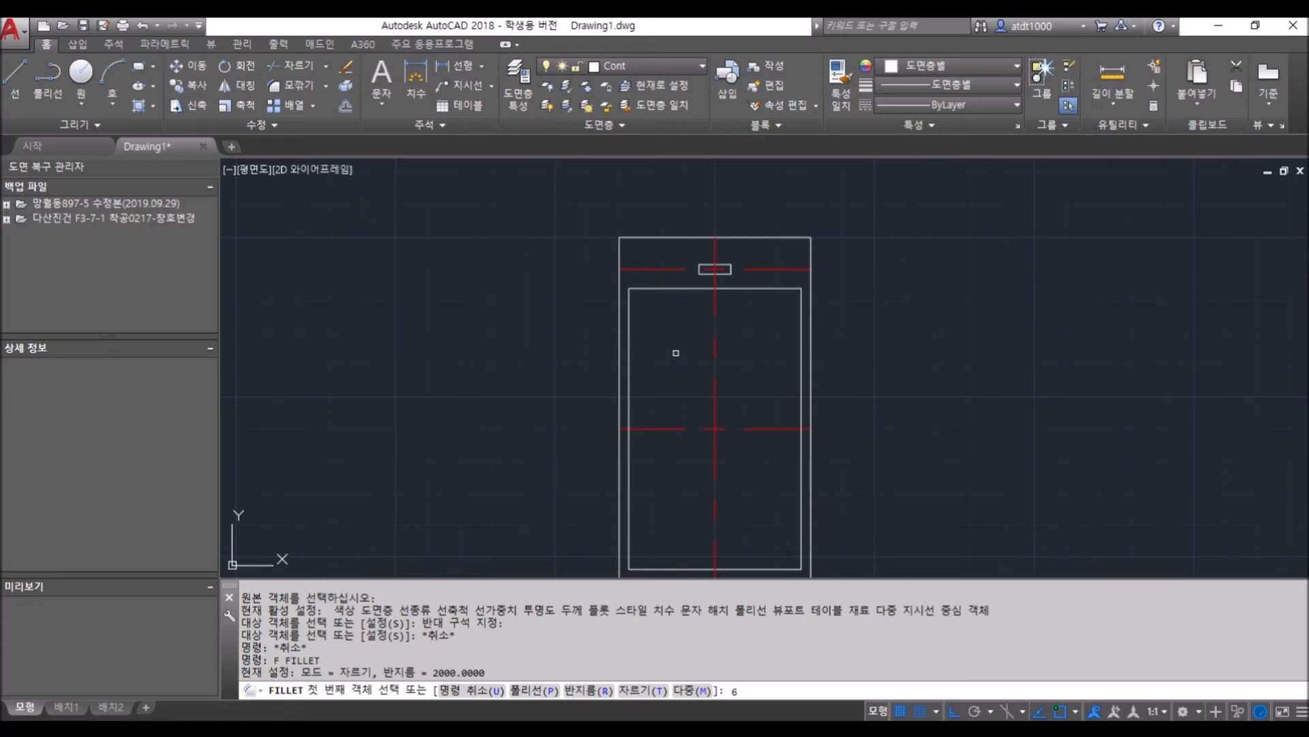
pyautogui.press('Return')
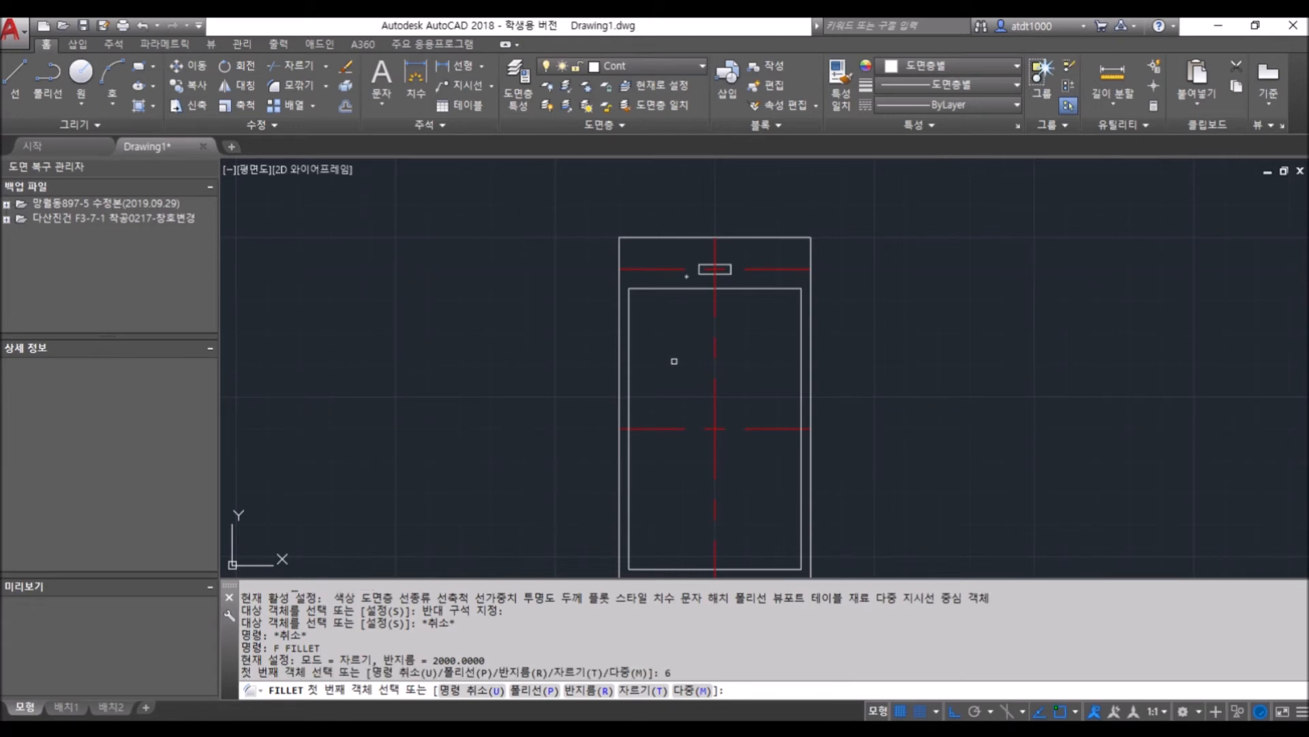
pyautogui.scroll(2, 649, 304)
pyautogui.click(672, 206)
pyautogui.click(603, 243)
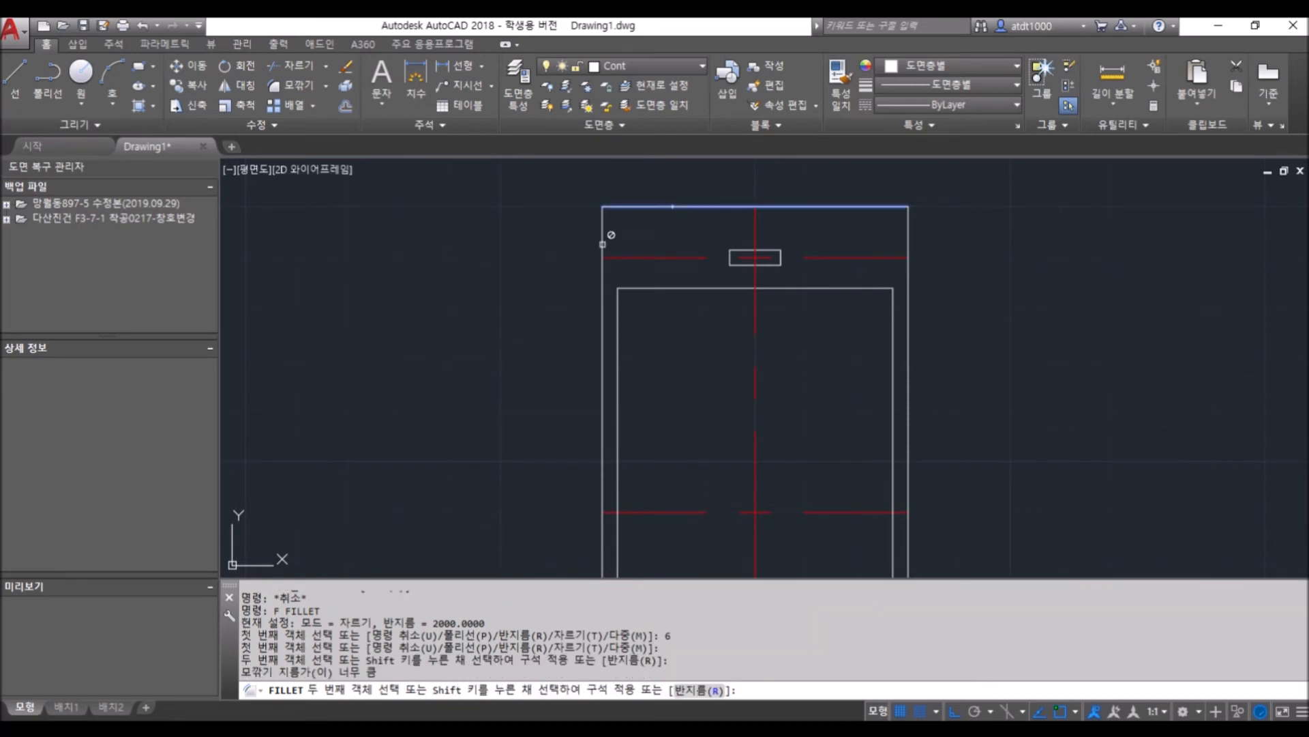
pyautogui.press('Escape')
pyautogui.press('Return')
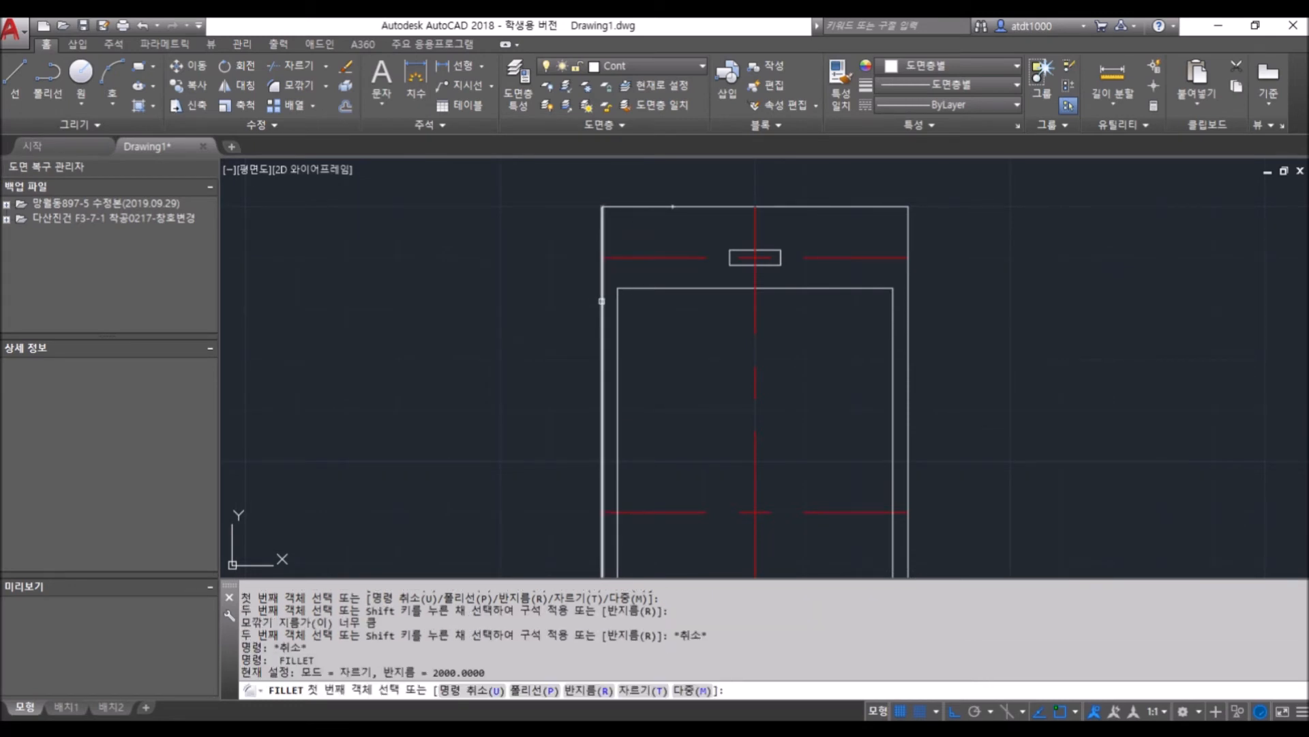
pyautogui.write('6')
pyautogui.press('Return')
pyautogui.press('Escape')
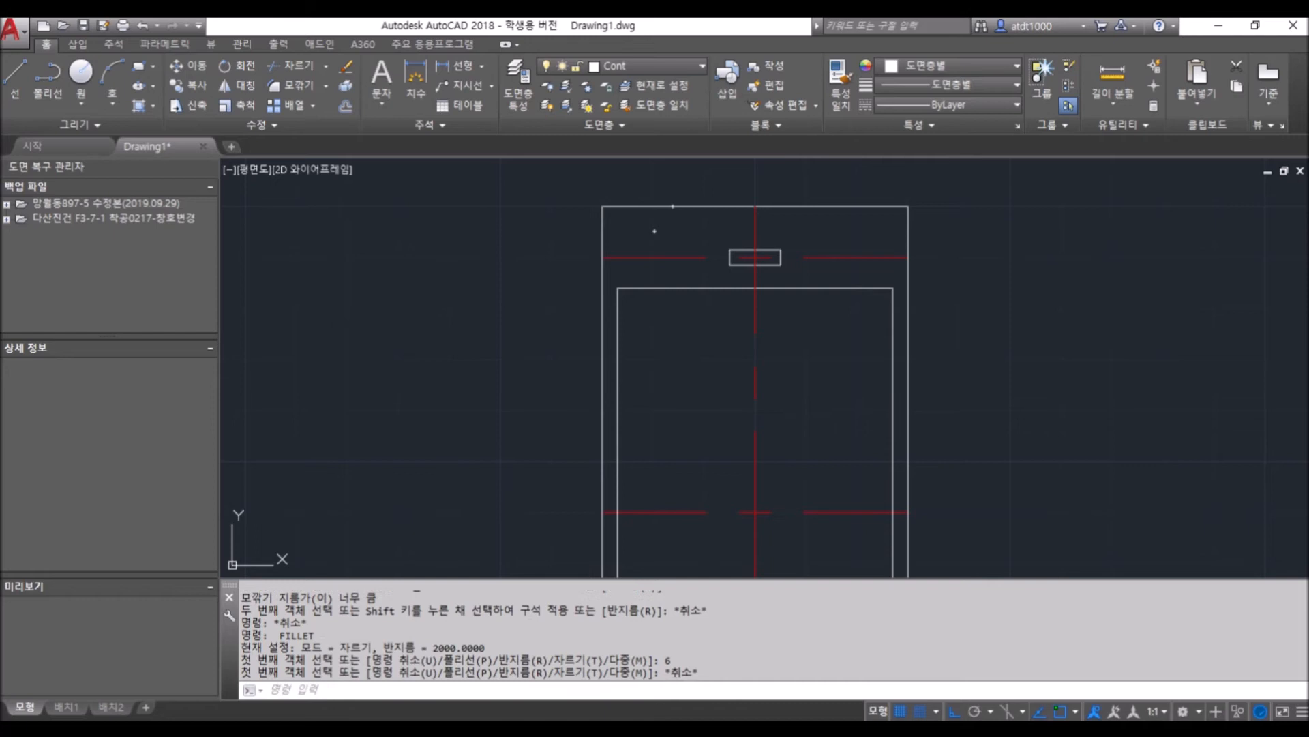
# Fillet the outer rectangle's upper-left corner with radius 6
pyautogui.write('f')
pyautogui.press('Return')
pyautogui.write('r')
pyautogui.press('Return')
pyautogui.write('6')
pyautogui.press('Return')
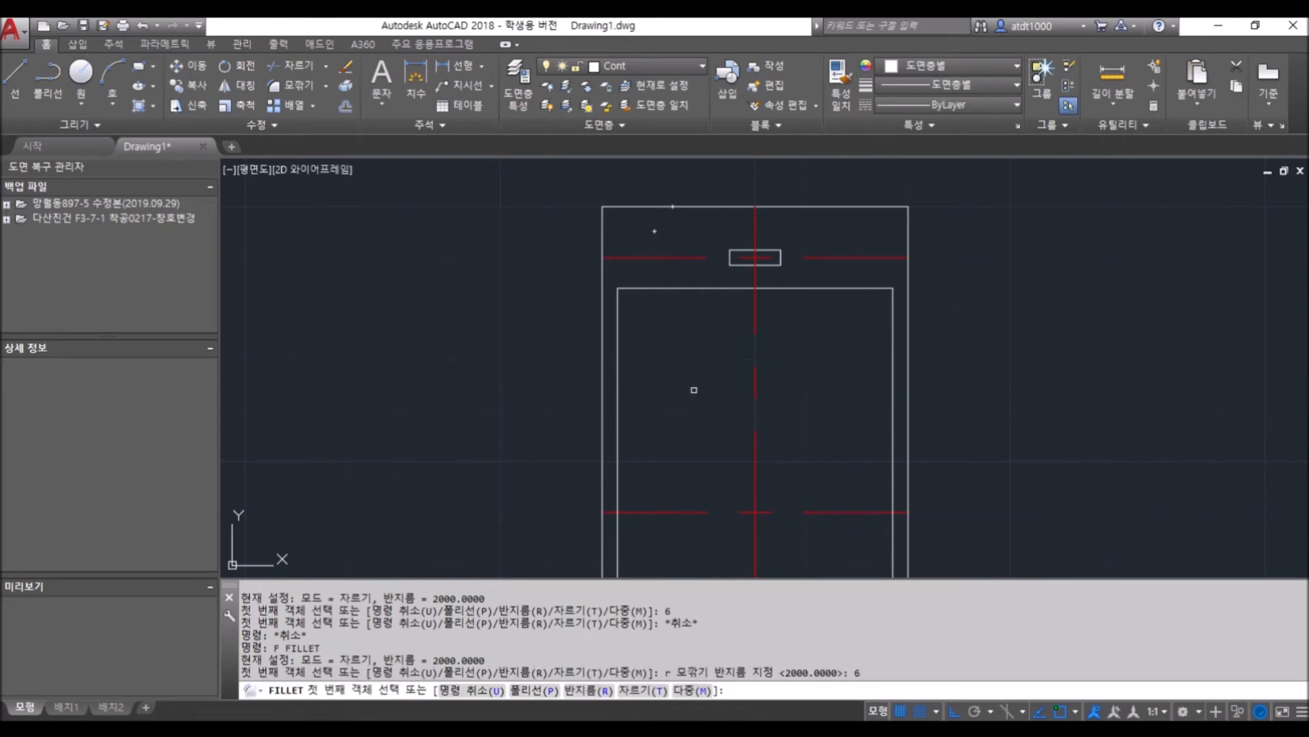
pyautogui.click(602, 313)
pyautogui.click(633, 200)
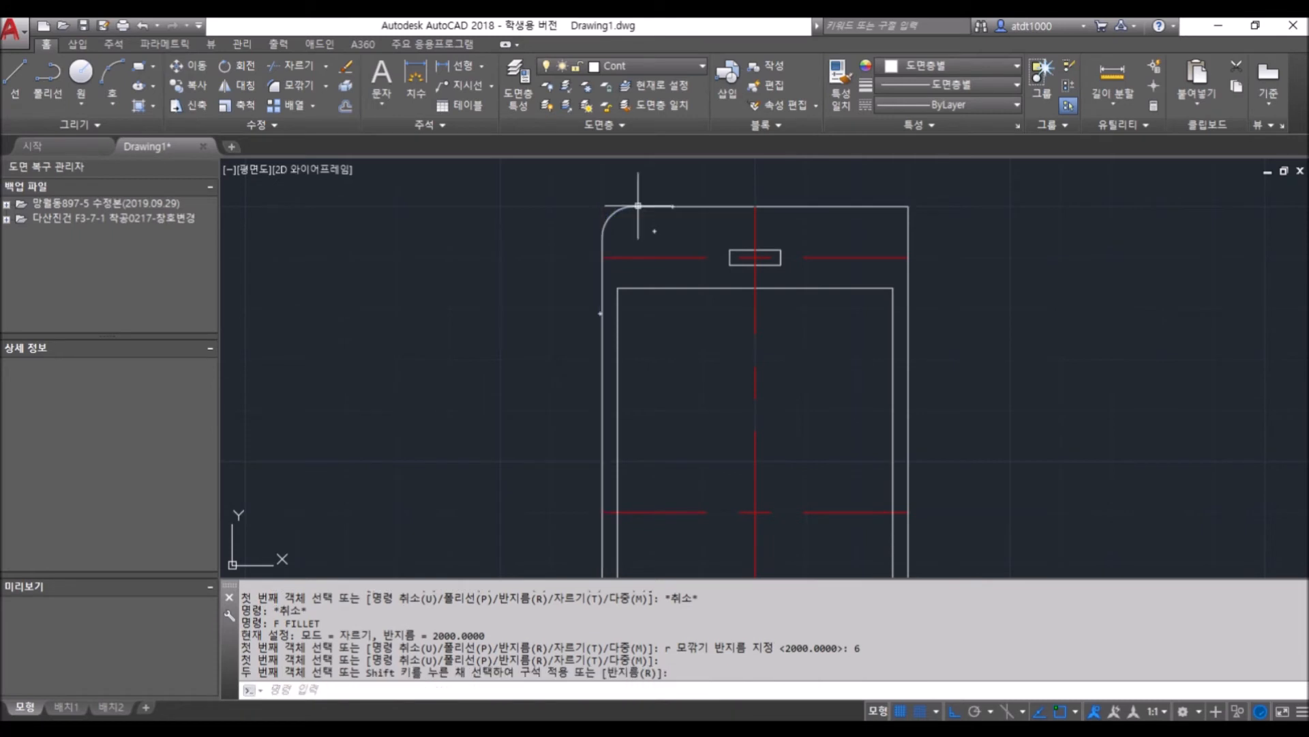
# Fillet the outer rectangle's upper-right corner with the same radius
pyautogui.press('Return')
pyautogui.click(906, 221)
pyautogui.click(880, 206)
pyautogui.press('Escape')
pyautogui.press('Escape')
pyautogui.scroll(-2, 784, 185)
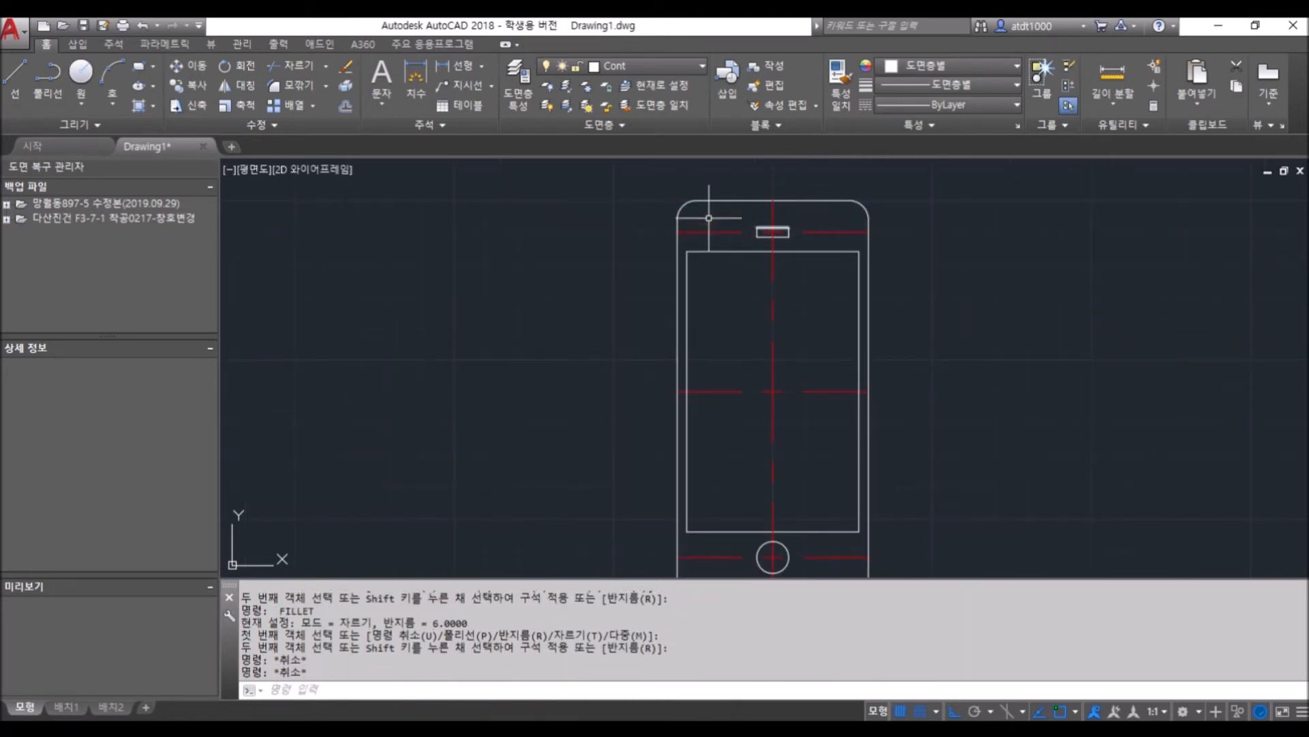
# Fillet the outer rectangle's lower-left corner with the current radius of 6
pyautogui.scroll(-3, 826, 242)
pyautogui.scroll(3, 839, 409)
pyautogui.write('f')
pyautogui.press('Return')
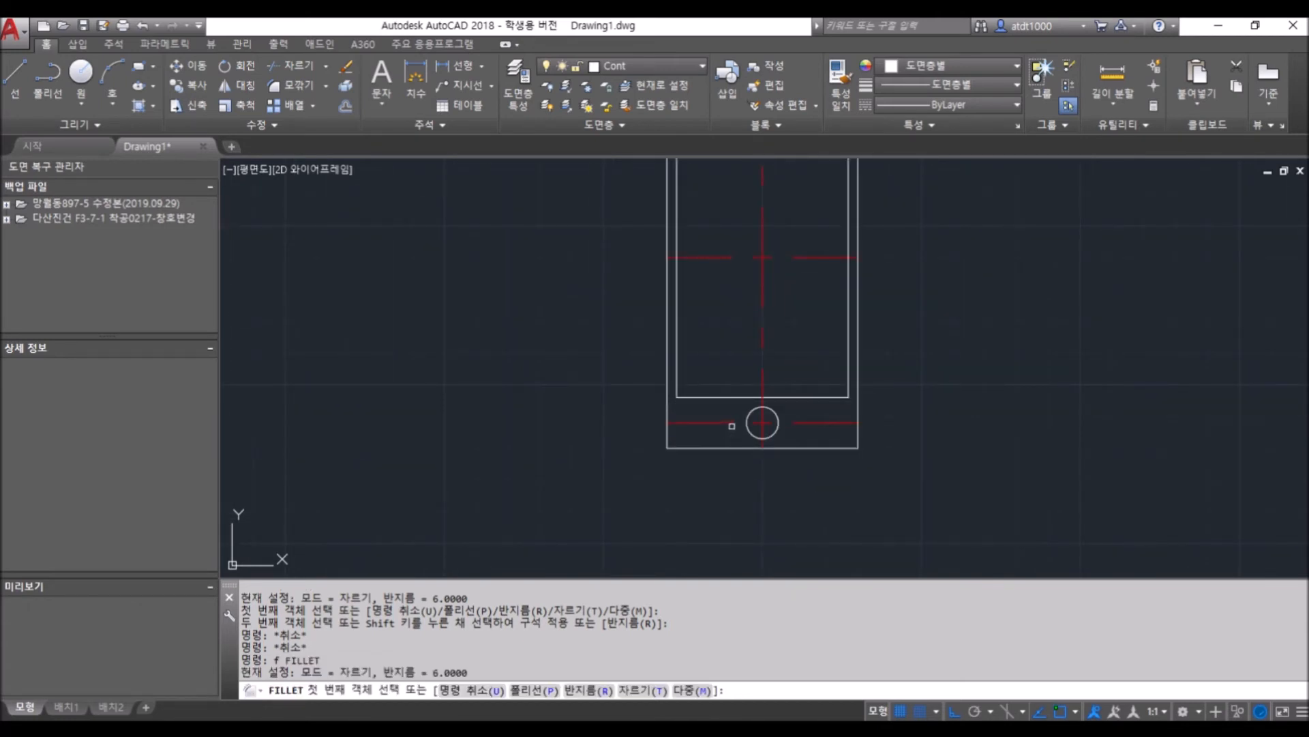
pyautogui.scroll(2, 724, 450)
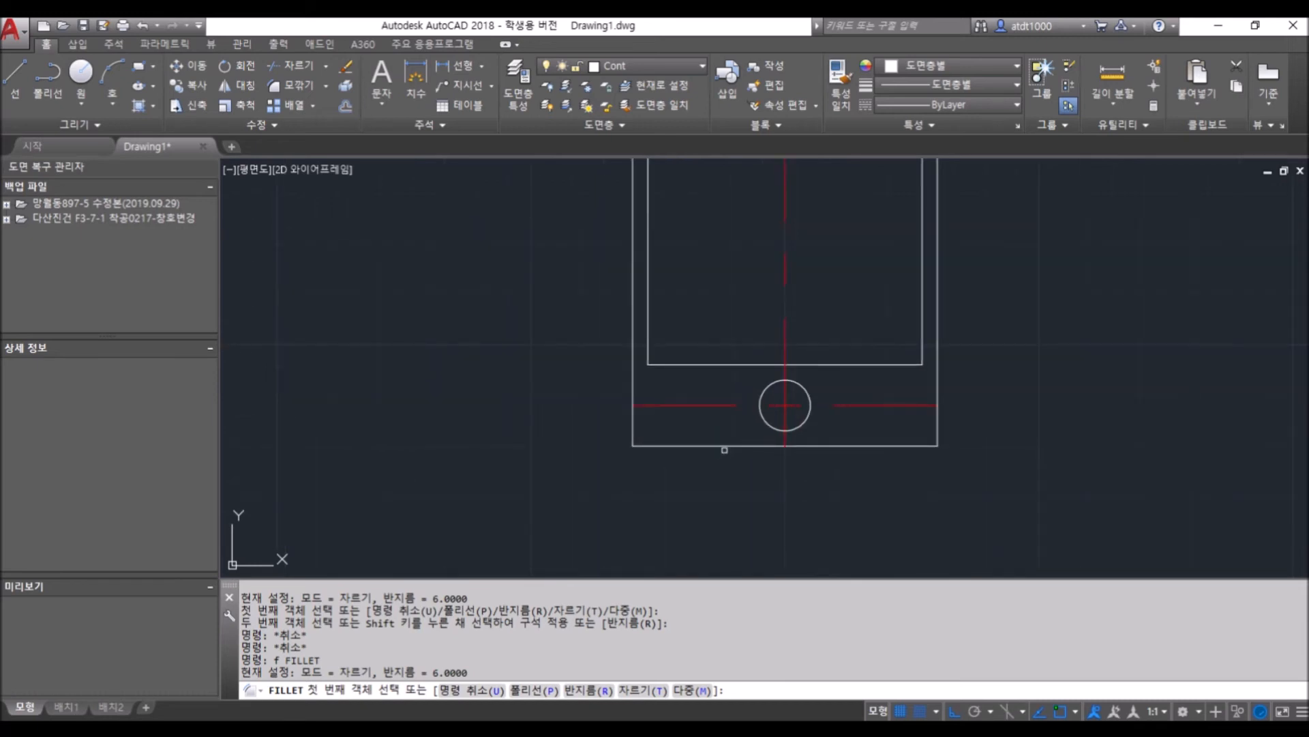
pyautogui.click(663, 450)
pyautogui.click(634, 384)
# Fillet the outer rectangle's lower-right corner with the same radius as the other corners
pyautogui.press('Return')
pyautogui.click(891, 447)
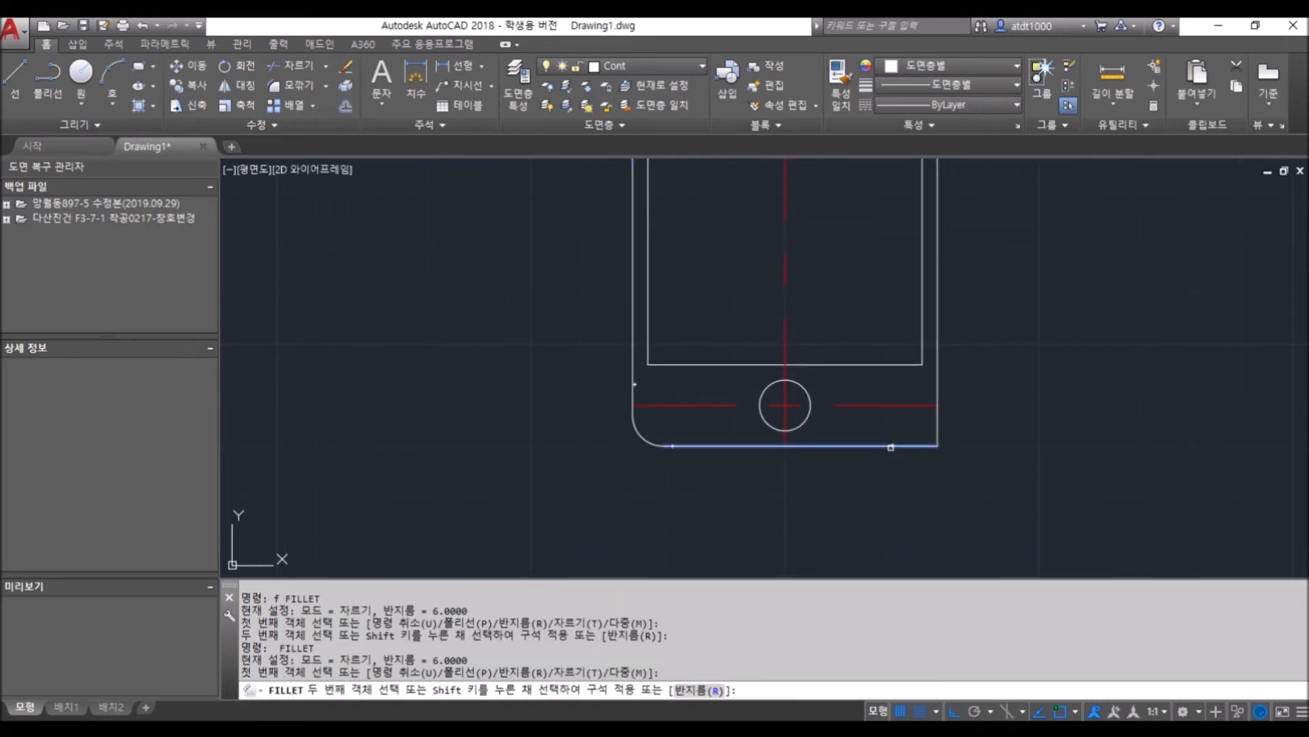
pyautogui.press('Escape')
pyautogui.press('Escape')
pyautogui.scroll(-3, 906, 438)
pyautogui.scroll(1, 836, 405)
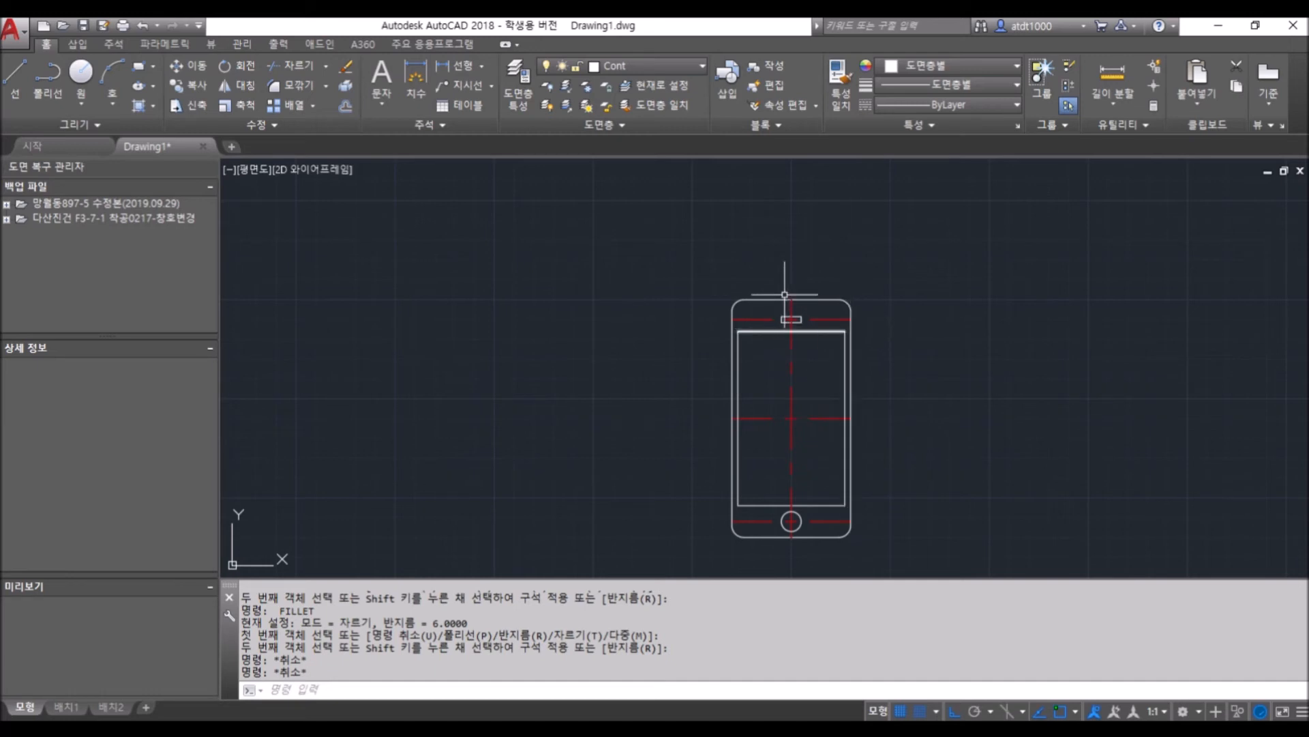
pyautogui.scroll(-2, 832, 358)
pyautogui.scroll(2, 791, 345)
pyautogui.scroll(2, 786, 293)
pyautogui.scroll(-2, 751, 260)
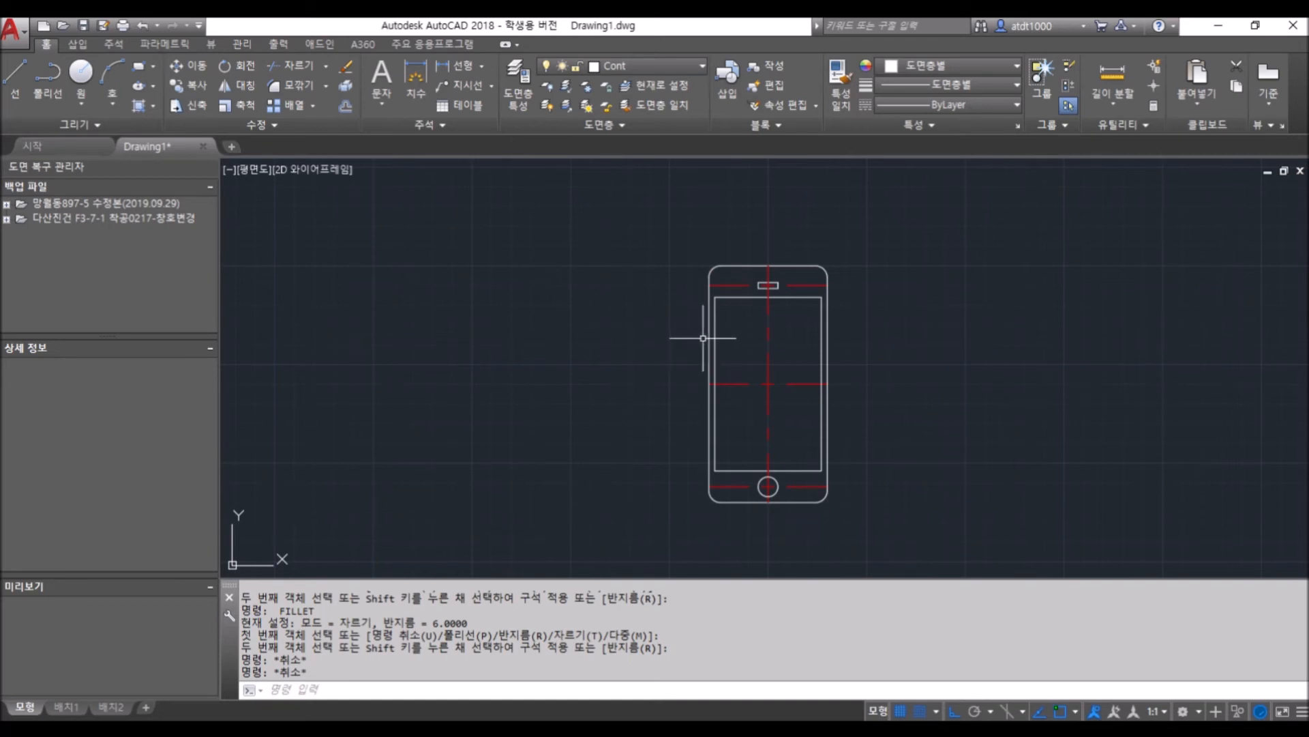
# Offset the screen rectangle's top edge 3 downward
pyautogui.scroll(2, 702, 340)
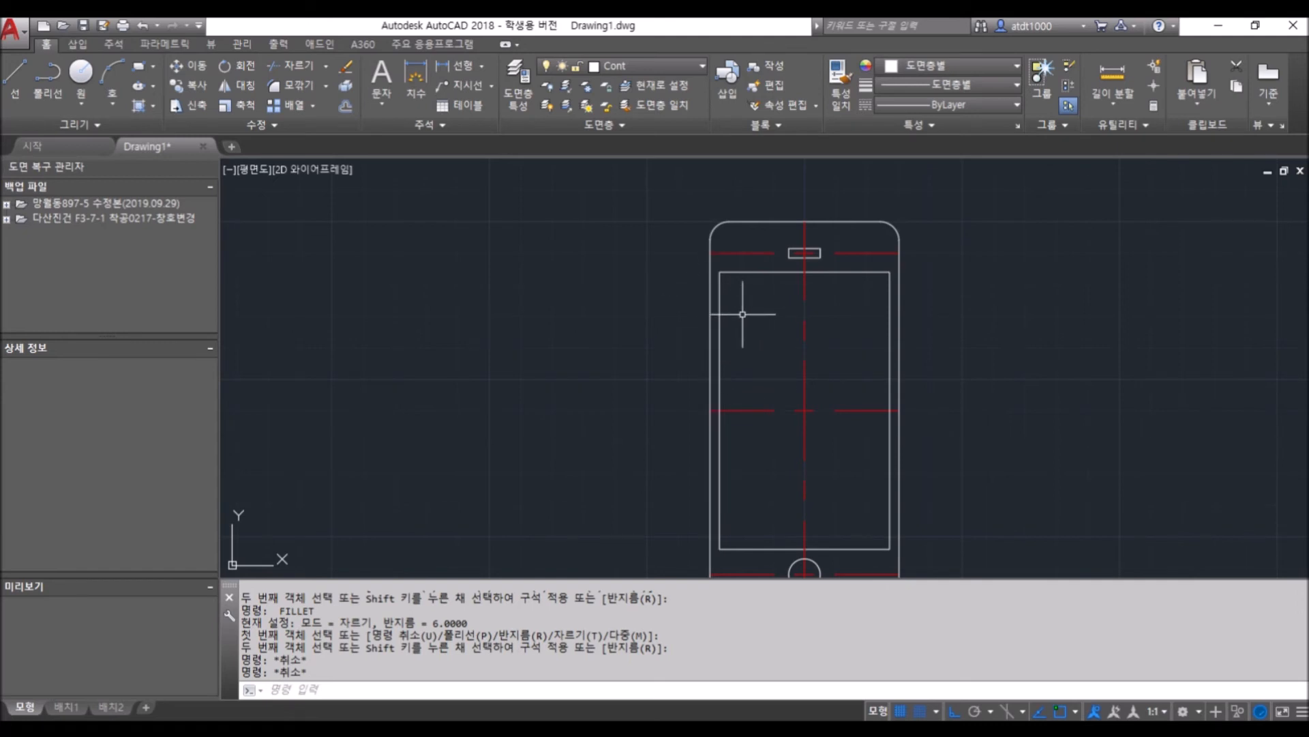
pyautogui.press('Return')
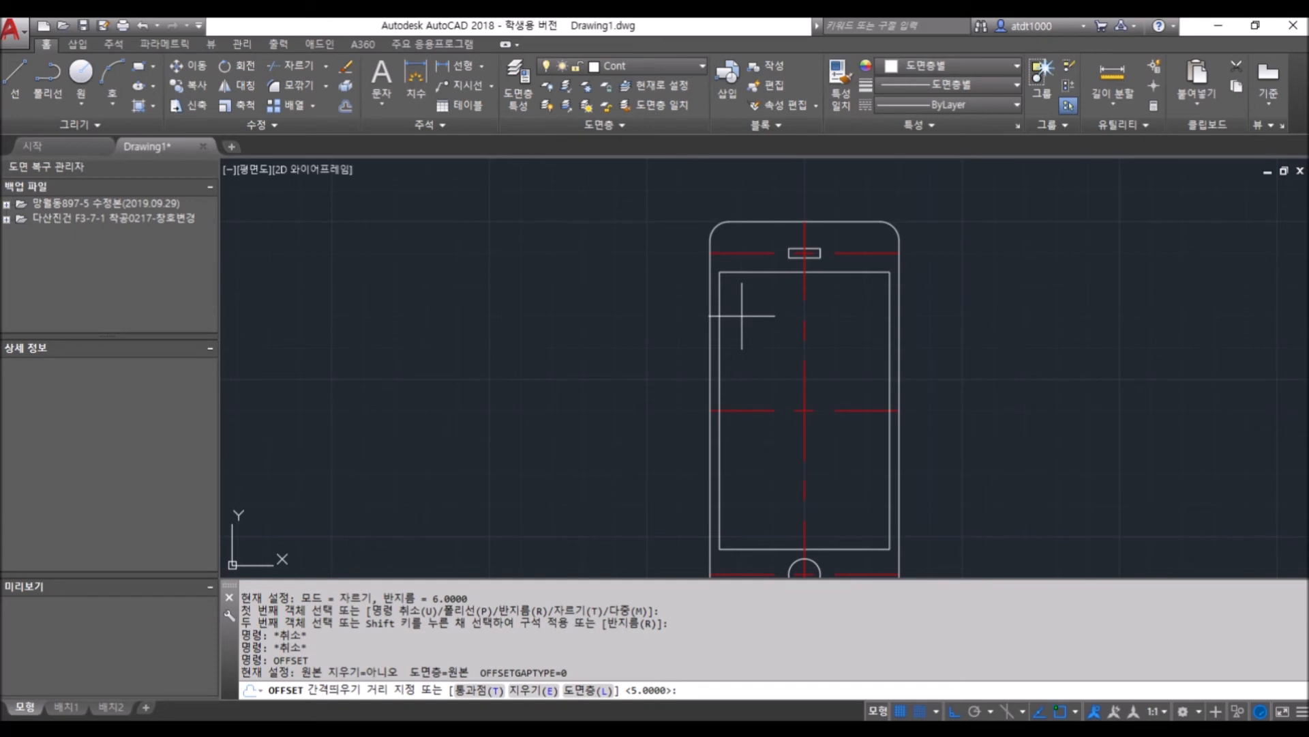
pyautogui.write('3')
pyautogui.press('Return')
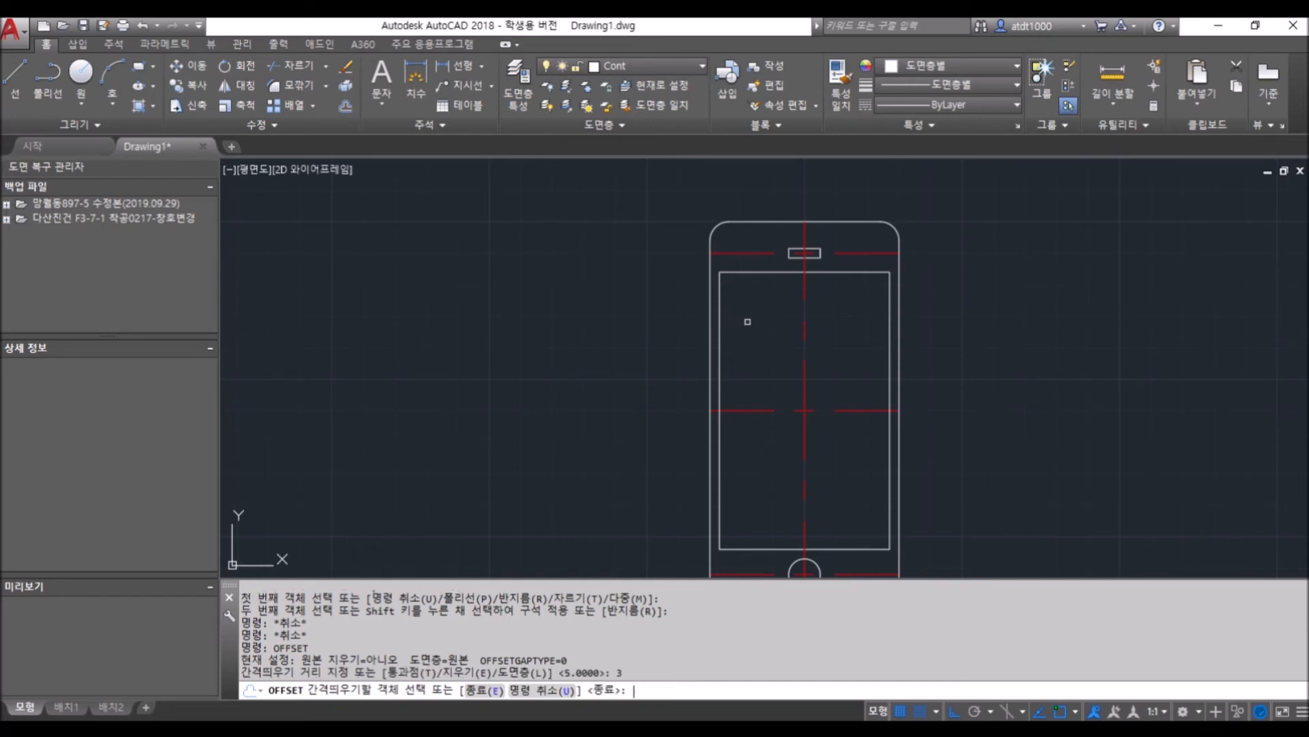
pyautogui.click(756, 274)
pyautogui.click(742, 347)
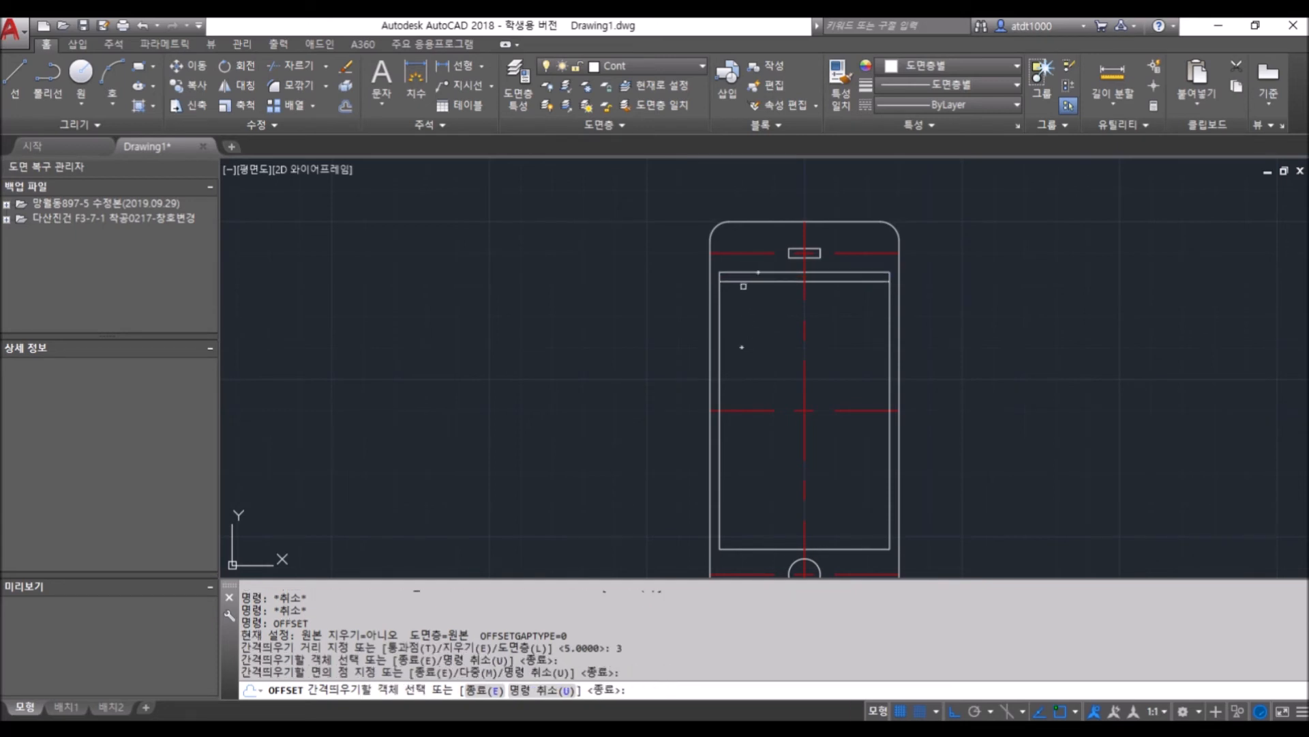
pyautogui.press('Escape')
pyautogui.press('Escape')
pyautogui.scroll(2, 740, 292)
pyautogui.write('ext')
pyautogui.press('Escape')
pyautogui.write('l')
pyautogui.press('Return')
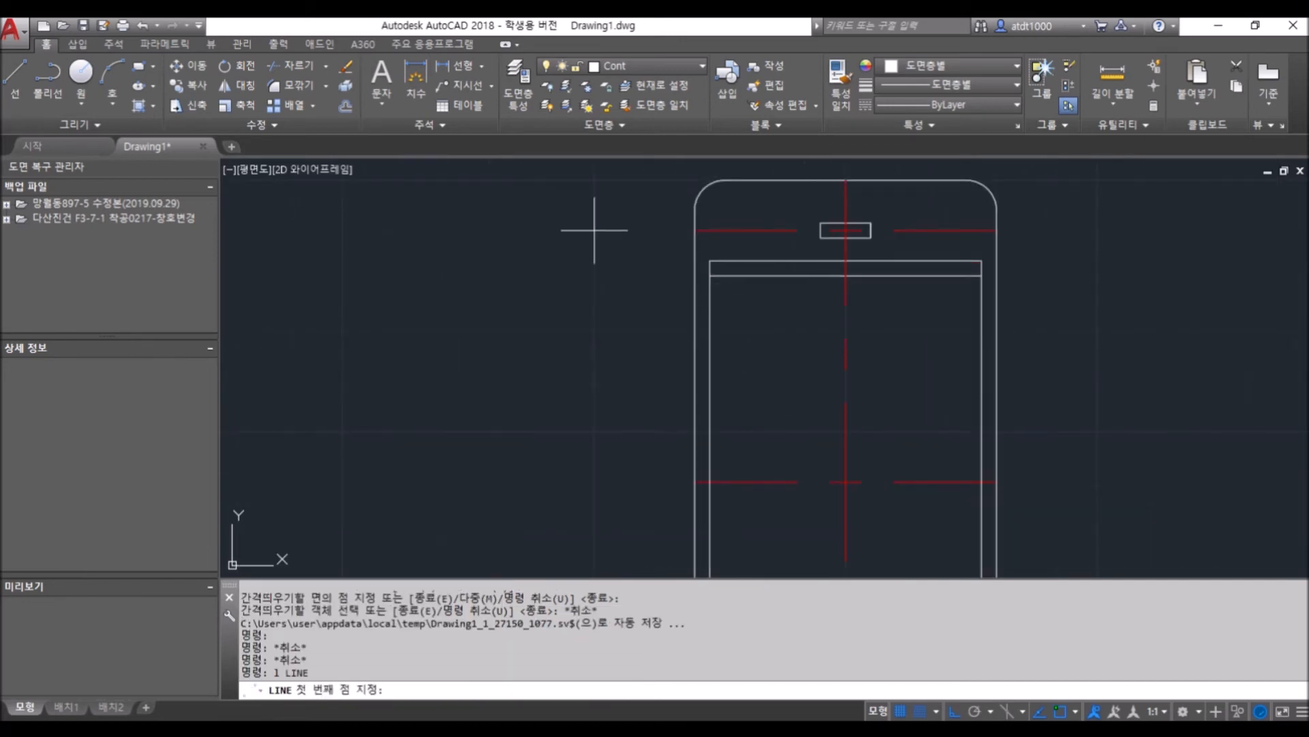
pyautogui.click(544, 229)
pyautogui.click(543, 482)
pyautogui.press('Escape')
pyautogui.press('Escape')
pyautogui.write('ex')
pyautogui.press('Return')
pyautogui.press('Escape')
pyautogui.press('Escape')
pyautogui.click(569, 291)
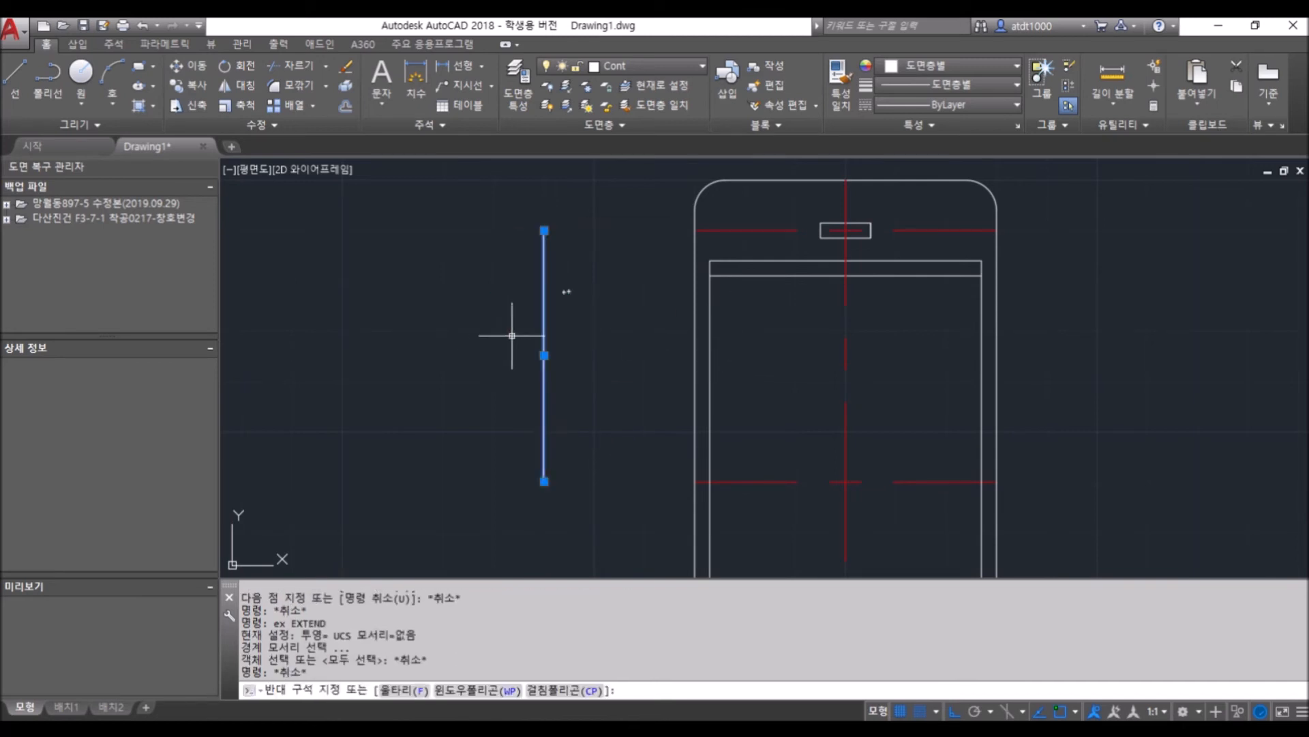
pyautogui.click(512, 335)
pyautogui.press('Delete')
pyautogui.press('Escape')
pyautogui.press('Escape')
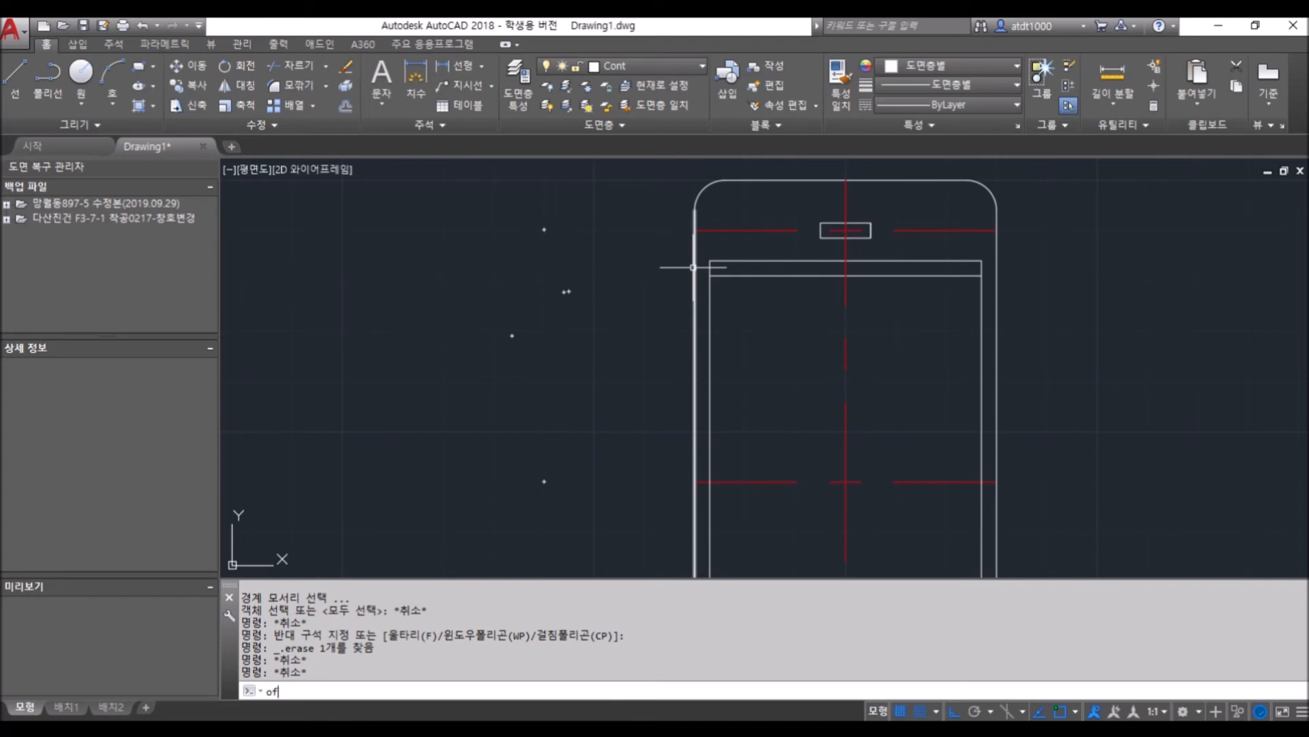
# Offset the phone outline's left edge 1 outward
pyautogui.press('Return')
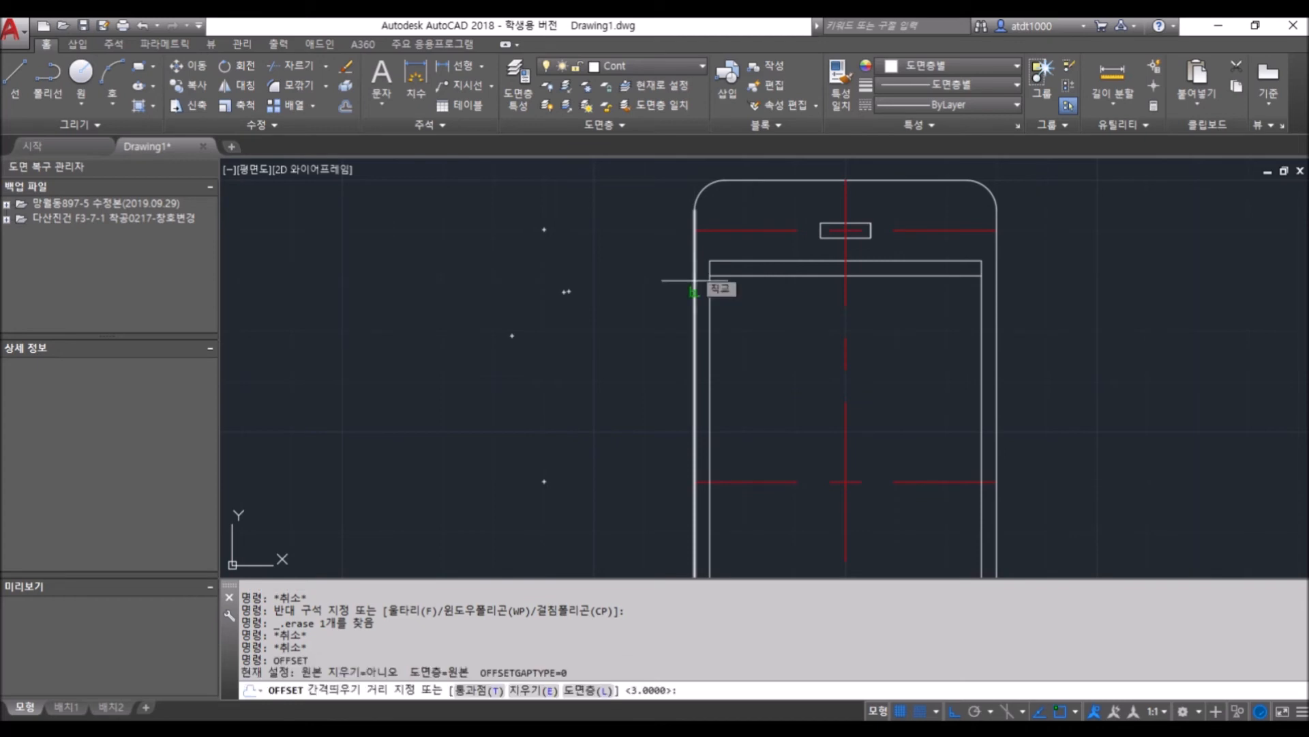
pyautogui.write('1')
pyautogui.press('Return')
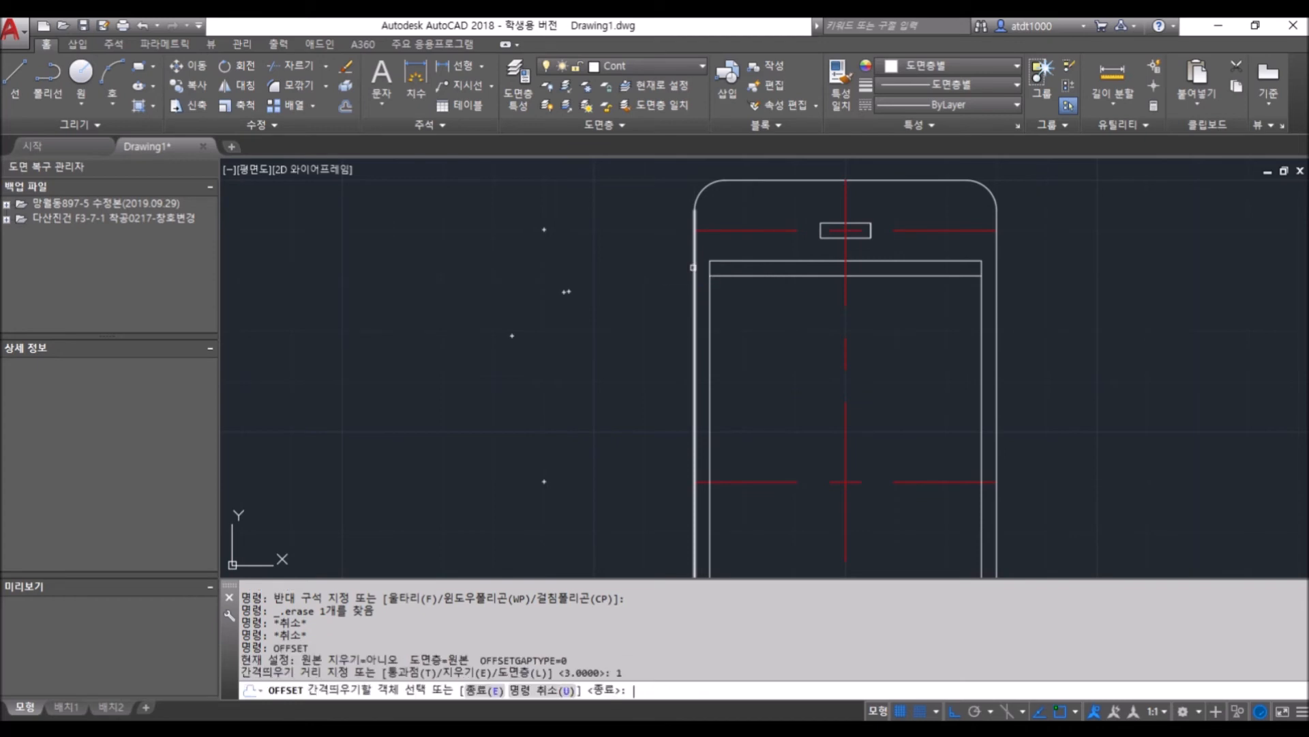
pyautogui.click(694, 244)
pyautogui.click(644, 281)
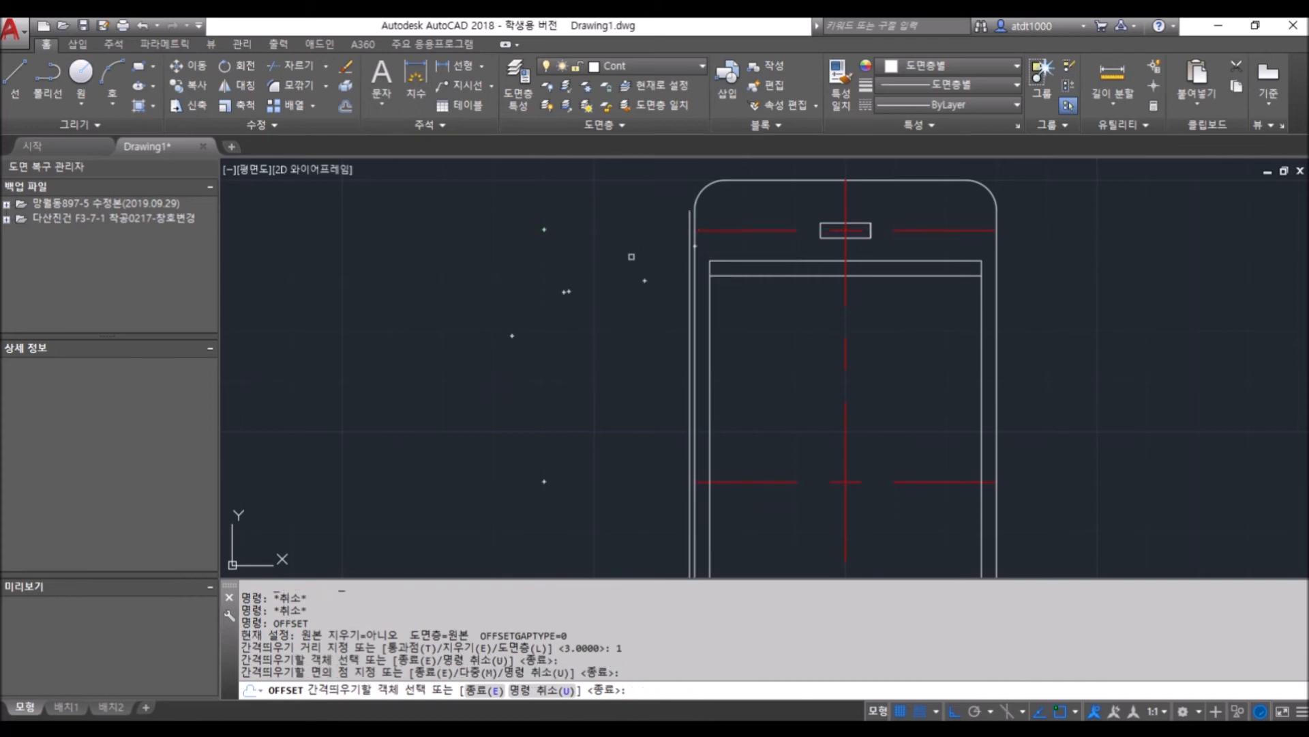
pyautogui.press('Escape')
pyautogui.press('Escape')
# Extend the horizontal line just below the screen's top edge leftward to the outer offset line
pyautogui.scroll(2, 699, 290)
pyautogui.write('ex')
pyautogui.press('Return')
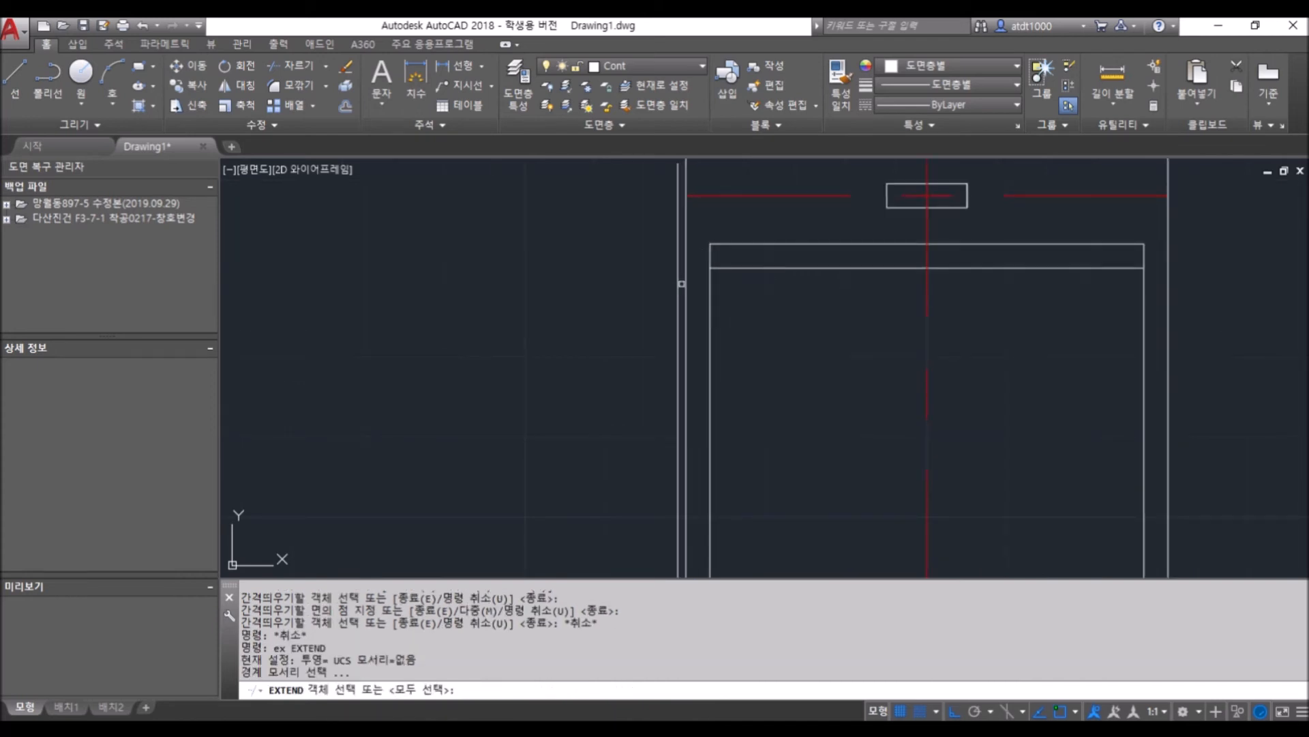
pyautogui.click(677, 283)
pyautogui.press('Return')
pyautogui.click(720, 269)
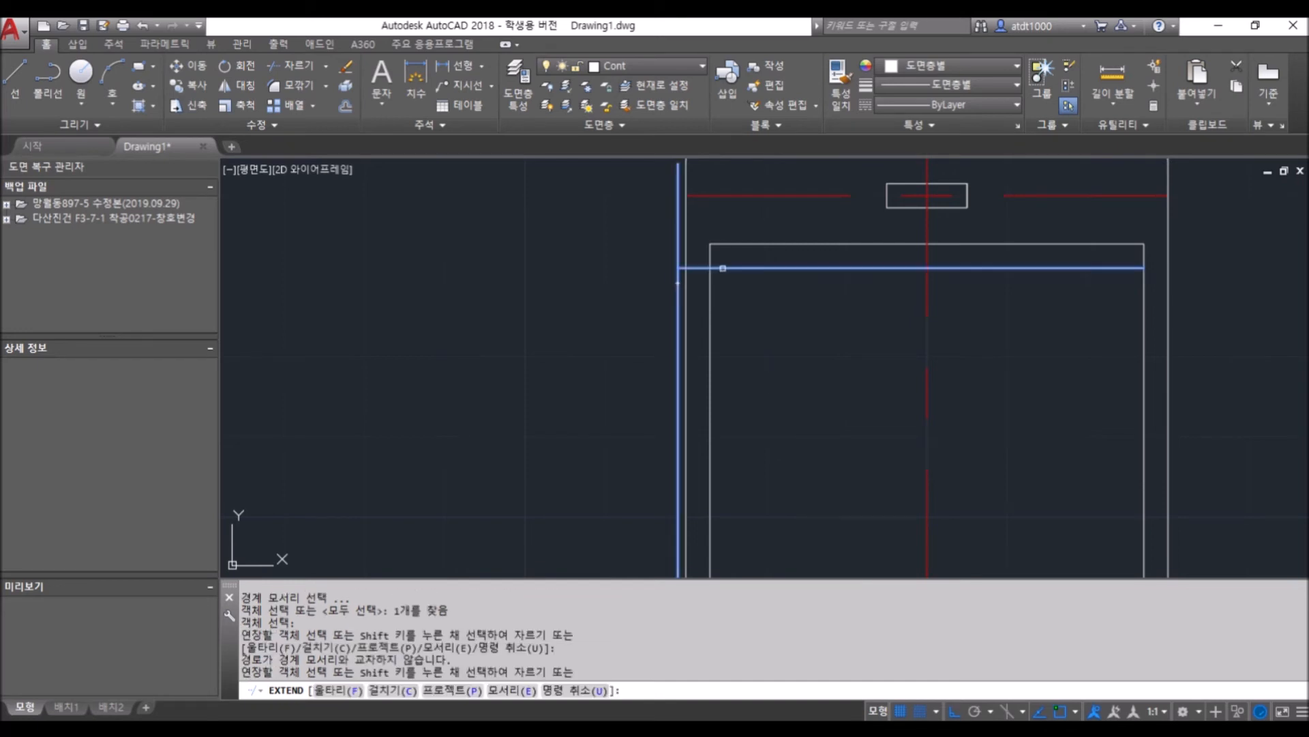
pyautogui.scroll(-2, 645, 245)
pyautogui.press('Escape')
pyautogui.press('Escape')
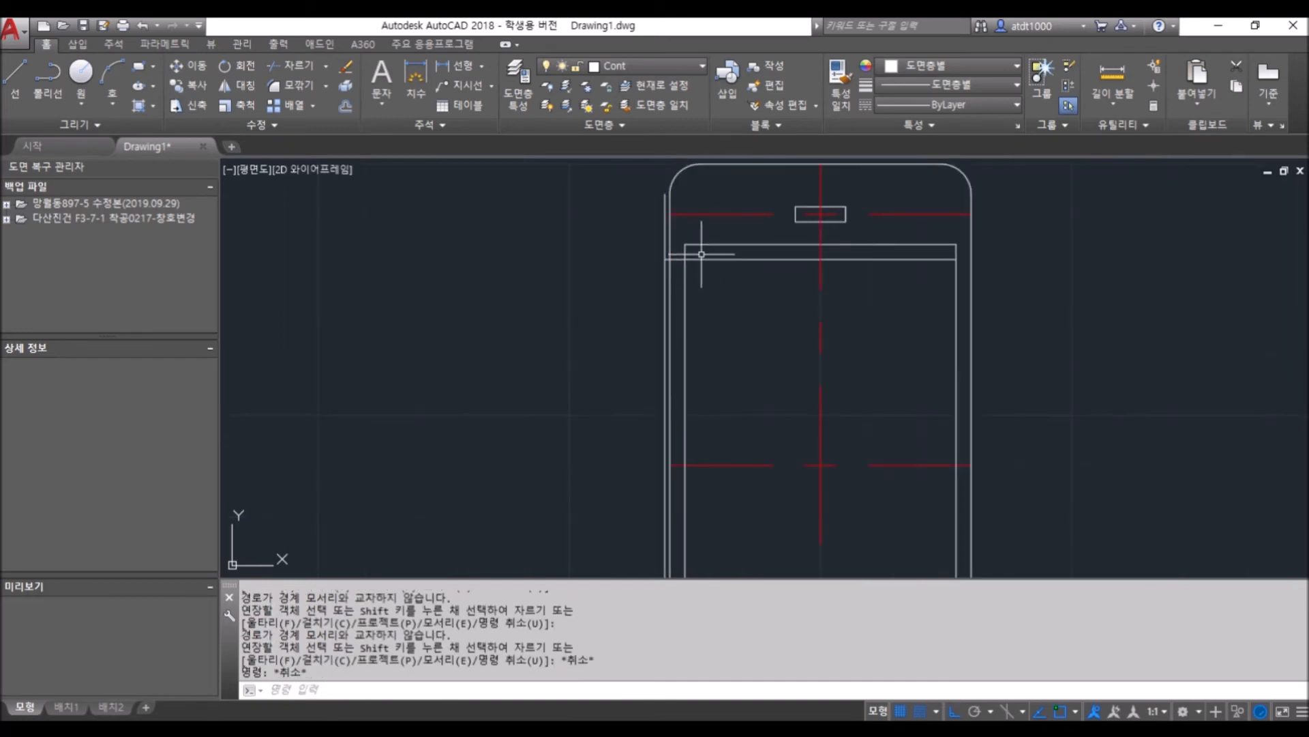
pyautogui.scroll(2, 678, 292)
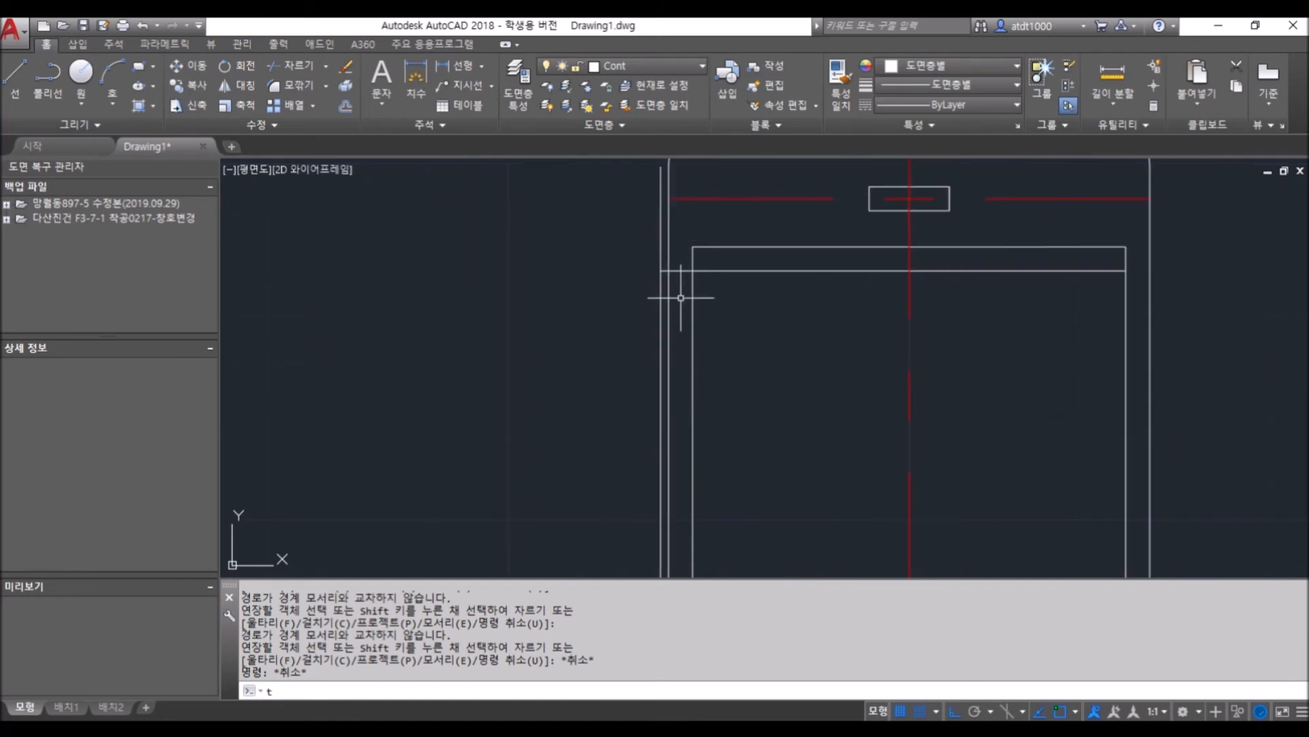
pyautogui.write('tr')
pyautogui.press('Return')
pyautogui.click(743, 329)
pyautogui.click(609, 229)
pyautogui.scroll(4, 667, 269)
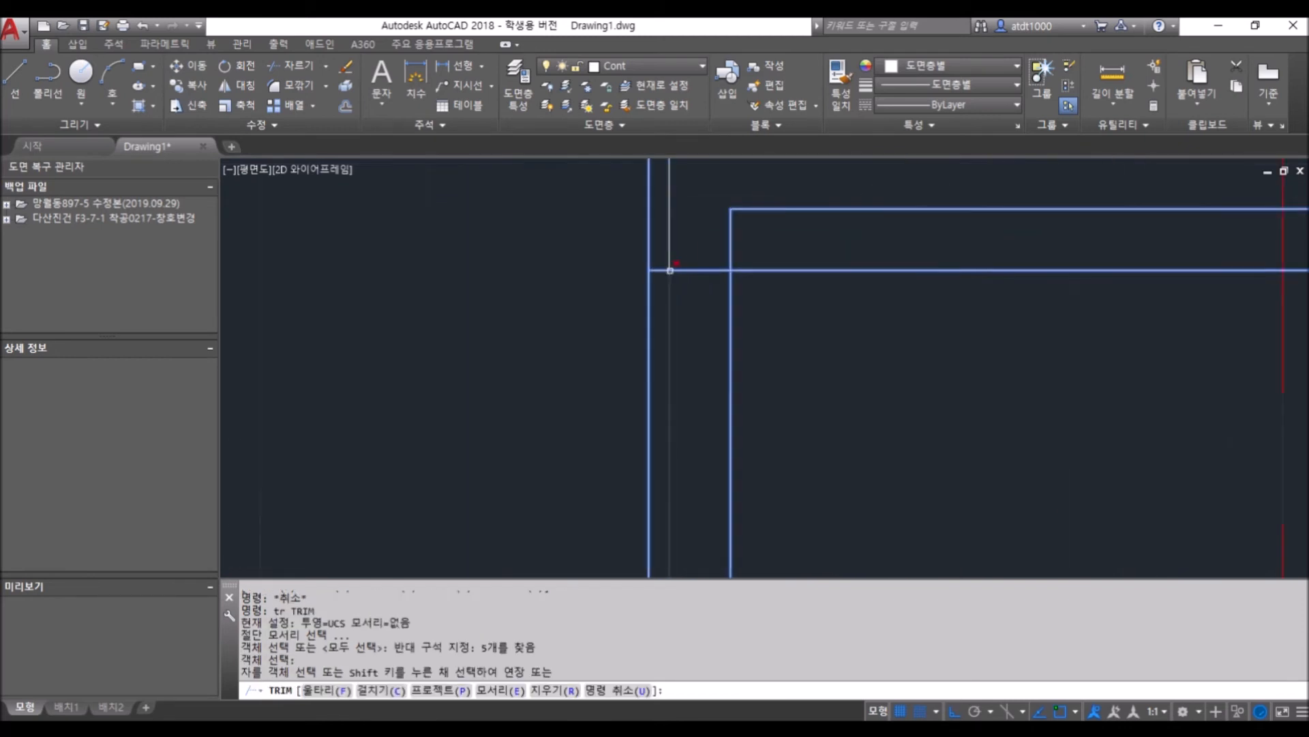
pyautogui.press('Escape')
# Trim away the extended horizontal line inside the phone outline, using the outline's left edge as the cutting edge
pyautogui.click(670, 253)
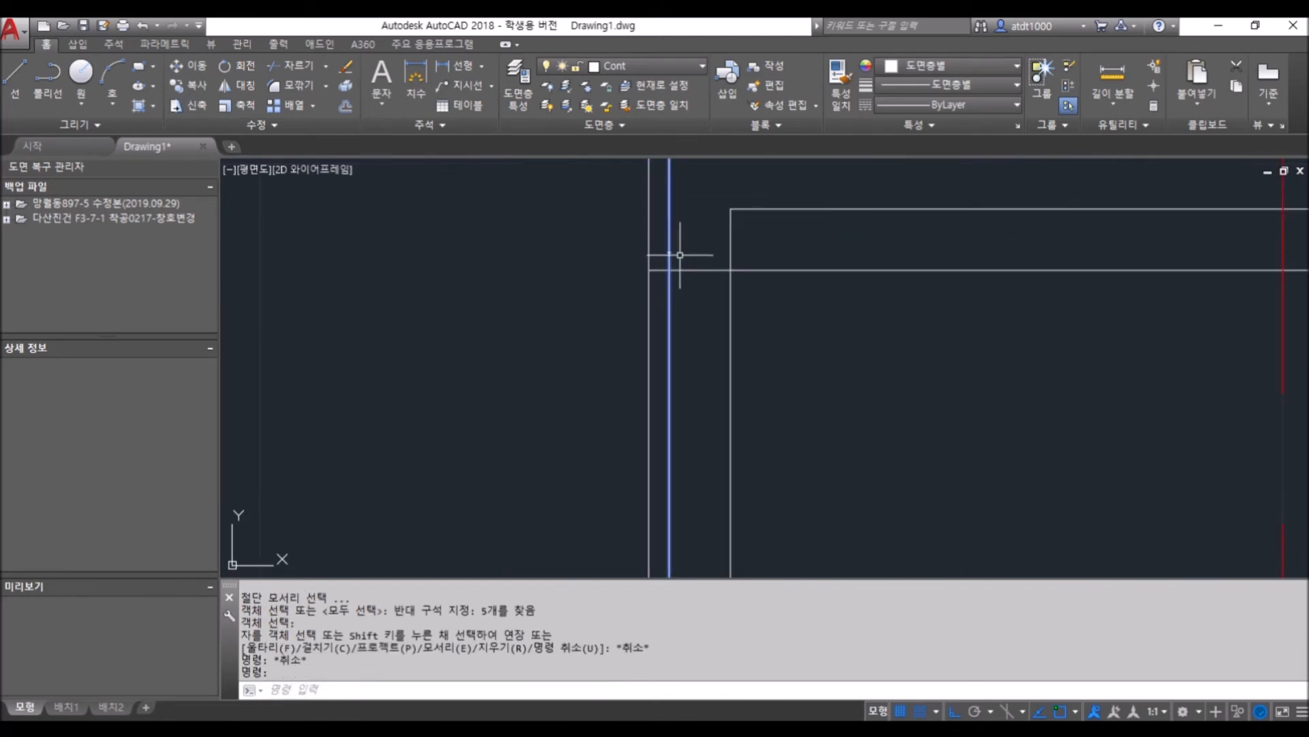
pyautogui.press('space')
pyautogui.click(710, 296)
pyautogui.click(697, 251)
pyautogui.scroll(-2, 709, 339)
pyautogui.moveTo(695, 287); pyautogui.dragTo(704, 341, button='middle')
pyautogui.click(689, 304)
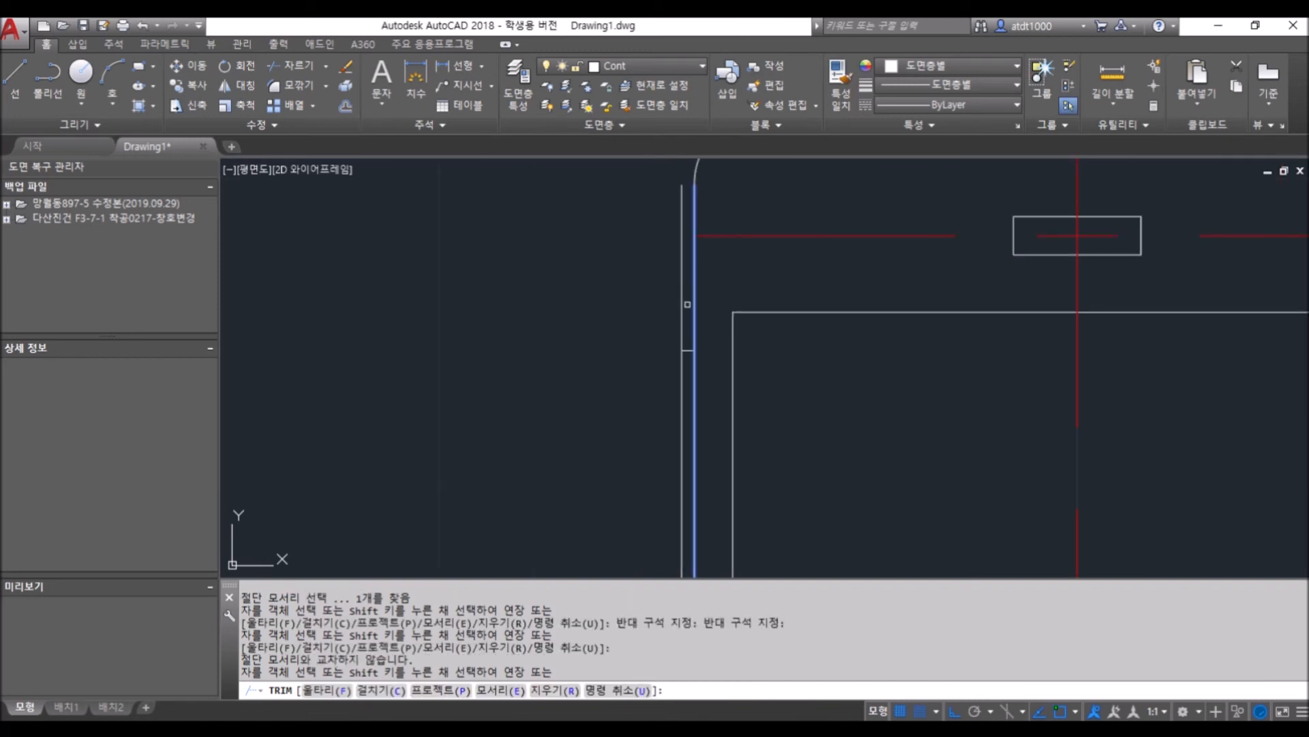
pyautogui.press('Escape')
pyautogui.press('Escape')
pyautogui.scroll(2, 692, 355)
pyautogui.press('space')
pyautogui.click(687, 347)
pyautogui.click(684, 319)
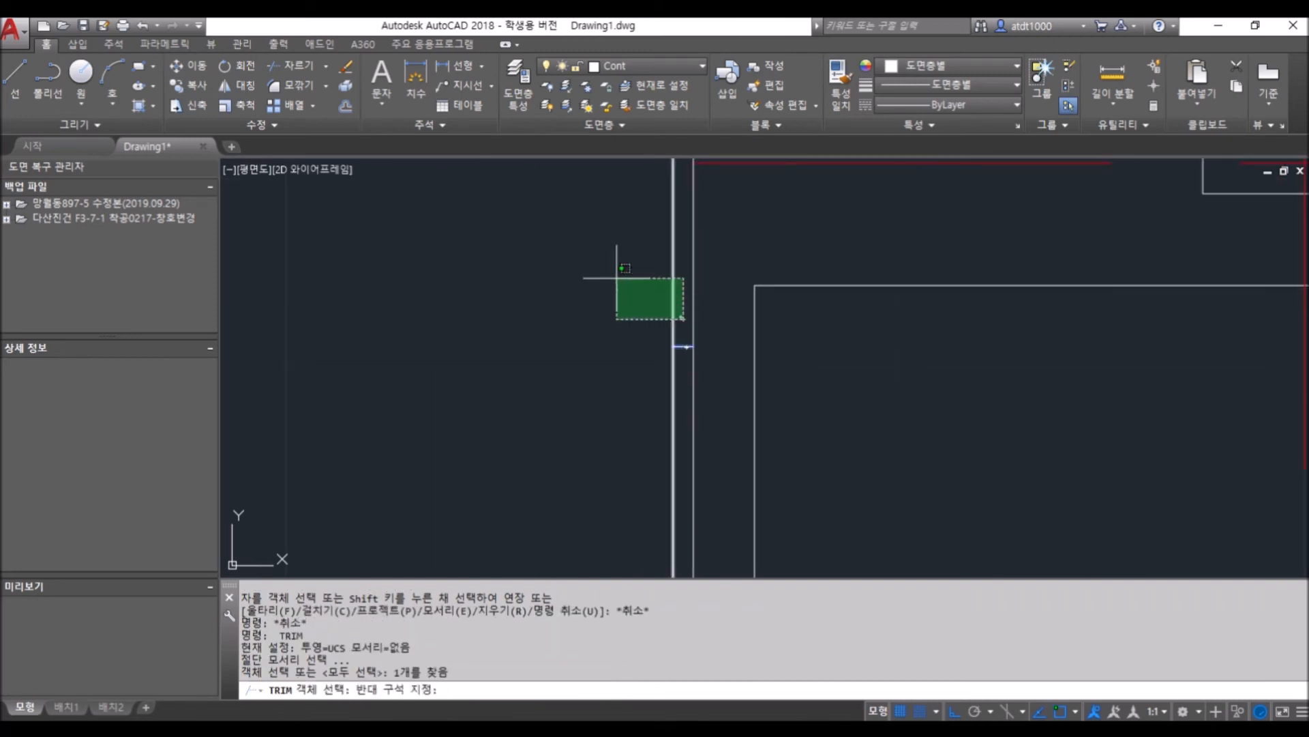
pyautogui.click(642, 291)
pyautogui.press('Escape')
# Trim the outer offset line above the short horizontal segment, using that segment as the cutting edge
pyautogui.moveTo(675, 328); pyautogui.dragTo(671, 316, button='middle')
pyautogui.press('space')
pyautogui.click(680, 330)
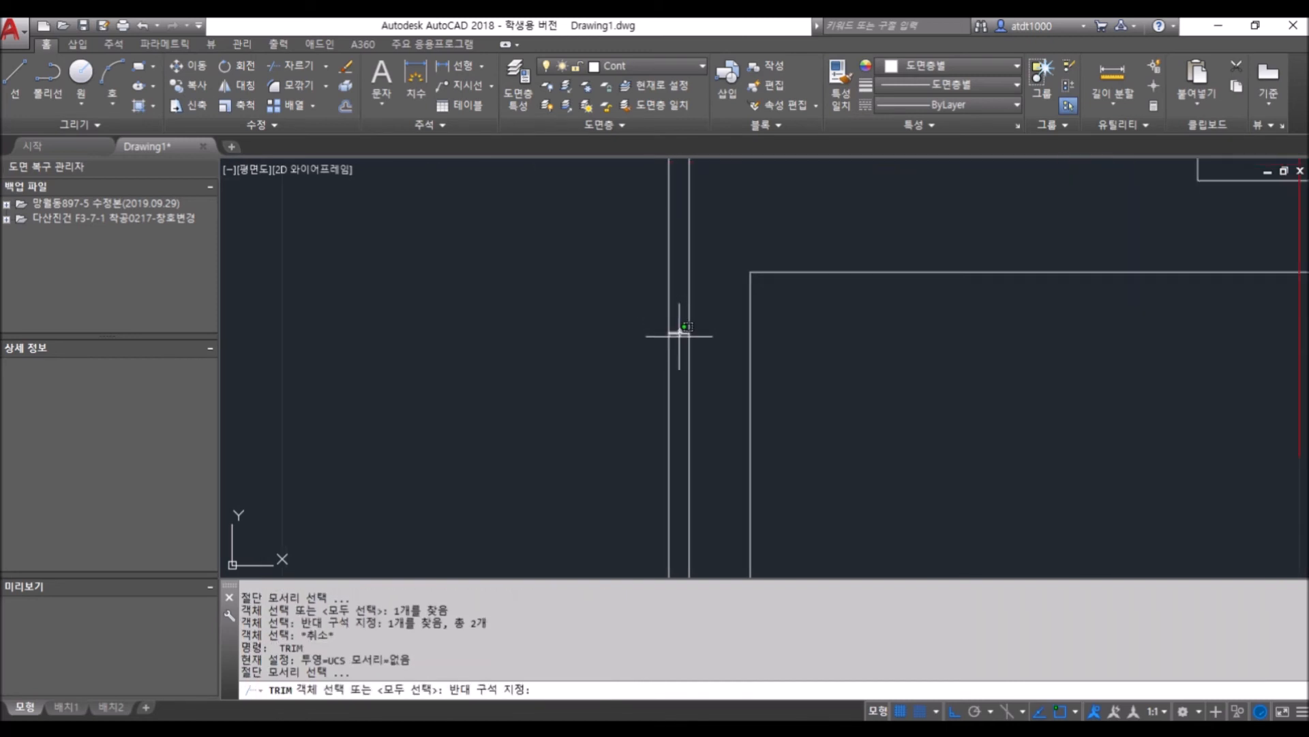
pyautogui.click(678, 334)
pyautogui.press('space')
pyautogui.click(681, 310)
pyautogui.click(650, 287)
pyautogui.press('Escape')
pyautogui.press('Escape')
# Offset the short segment at the top of the side strip 10 downward to mark the upper side button's end
pyautogui.scroll(-2, 658, 260)
pyautogui.scroll(-3, 655, 300)
pyautogui.scroll(1, 653, 292)
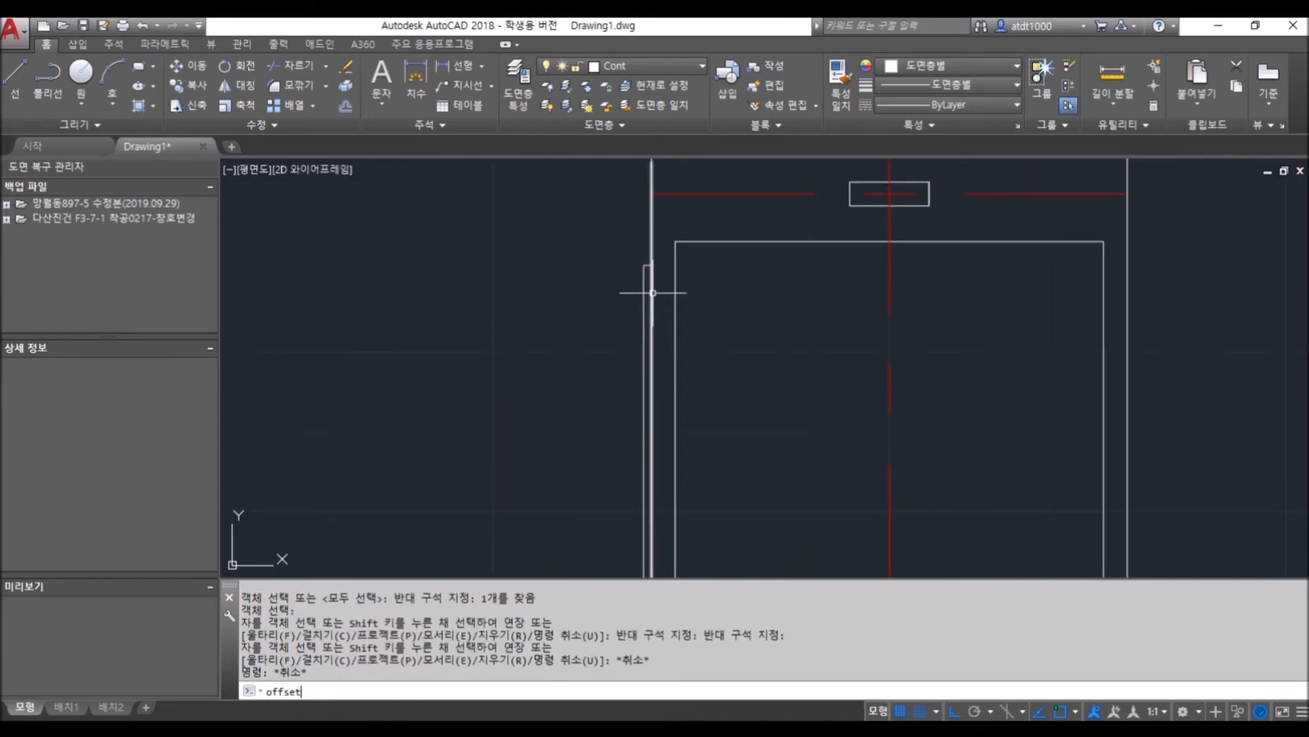
pyautogui.press('Return')
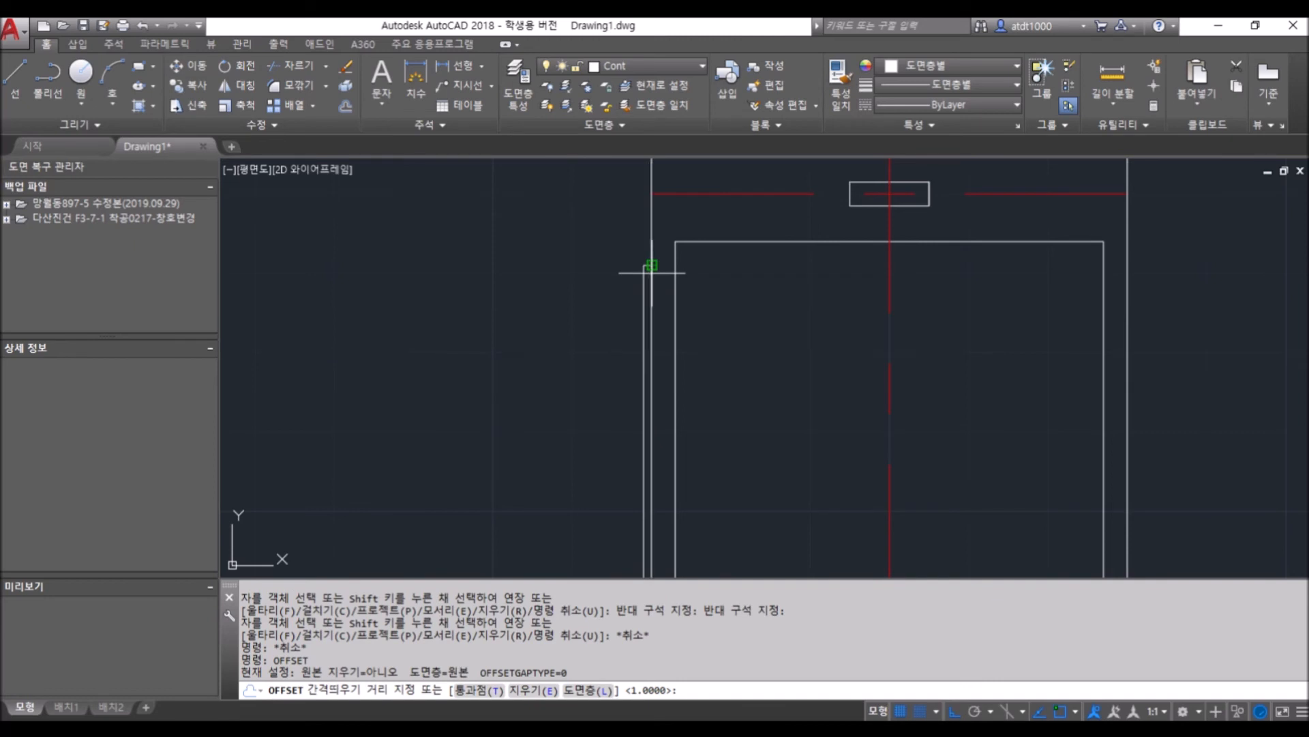
pyautogui.scroll(2, 651, 273)
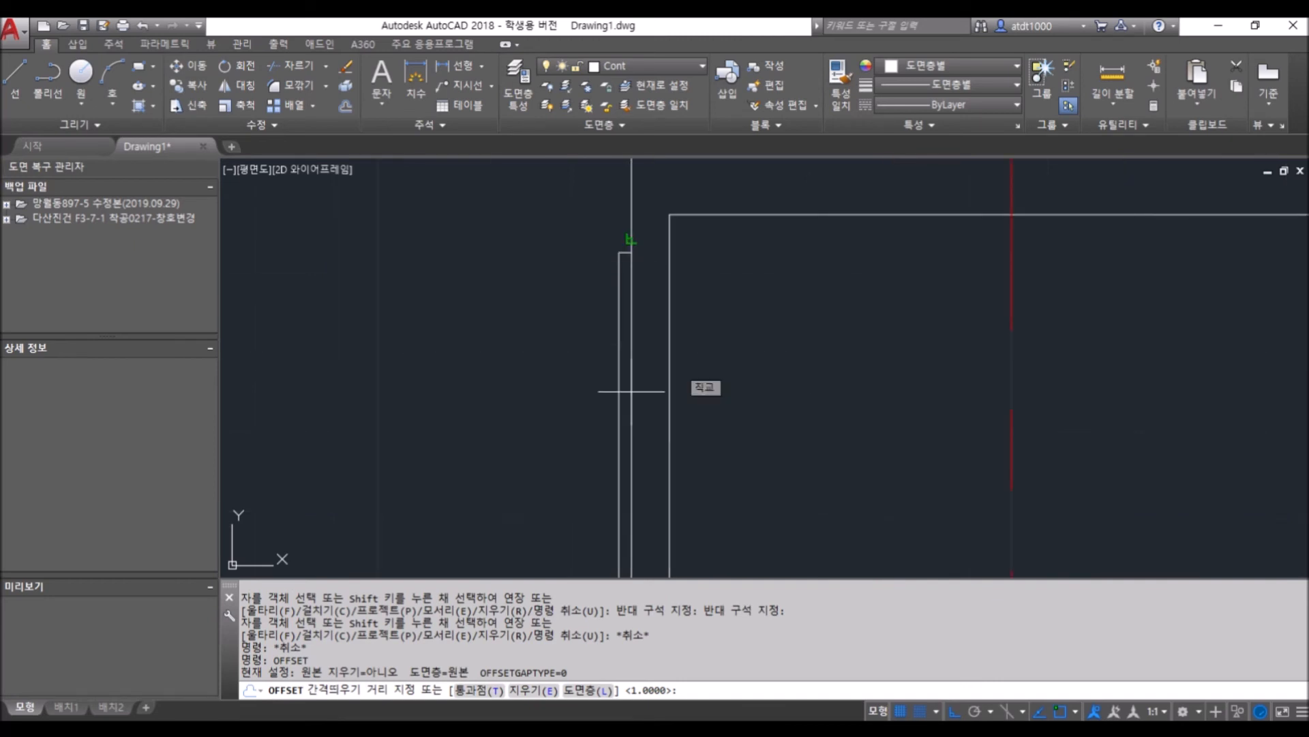
pyautogui.scroll(2, 632, 264)
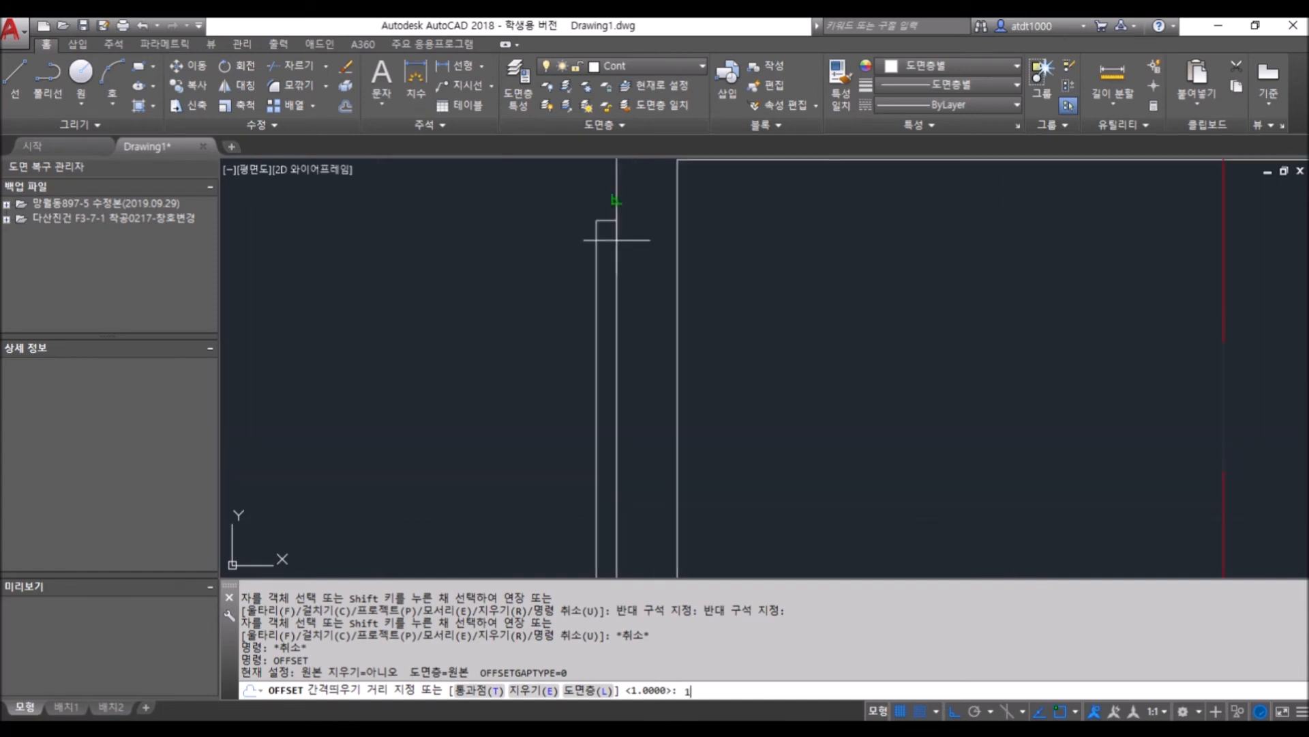
pyautogui.write('0')
pyautogui.press('Return')
pyautogui.click(606, 221)
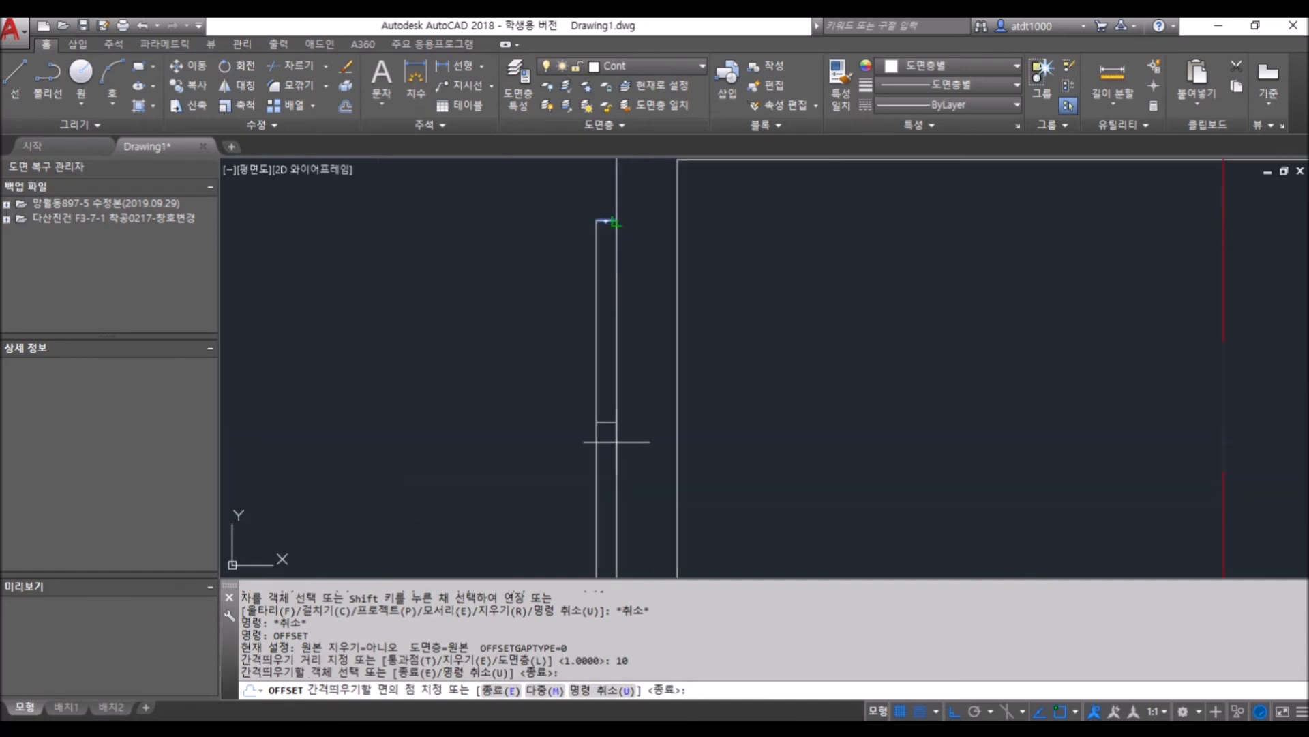
pyautogui.click(615, 442)
pyautogui.scroll(-5, 634, 270)
pyautogui.scroll(2, 633, 270)
pyautogui.scroll(2, 641, 275)
pyautogui.scroll(-2, 645, 280)
pyautogui.scroll(3, 659, 296)
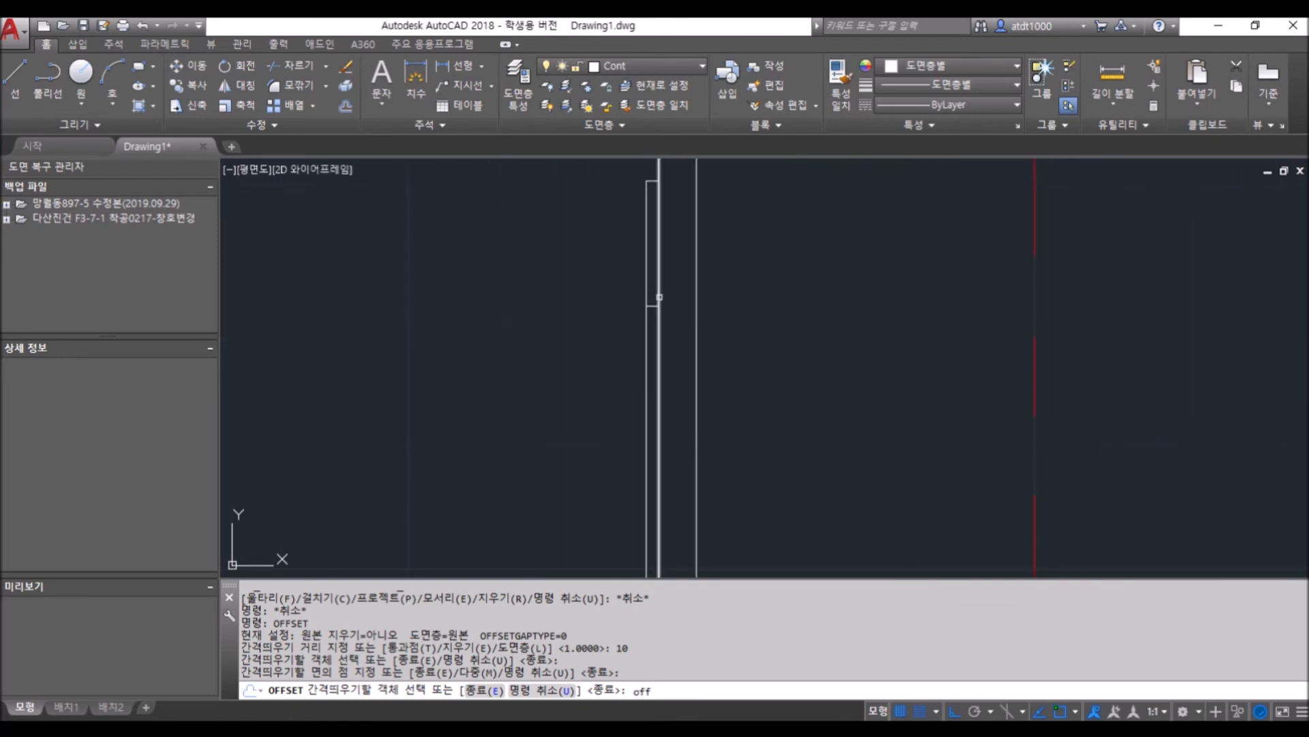
pyautogui.press('Return')
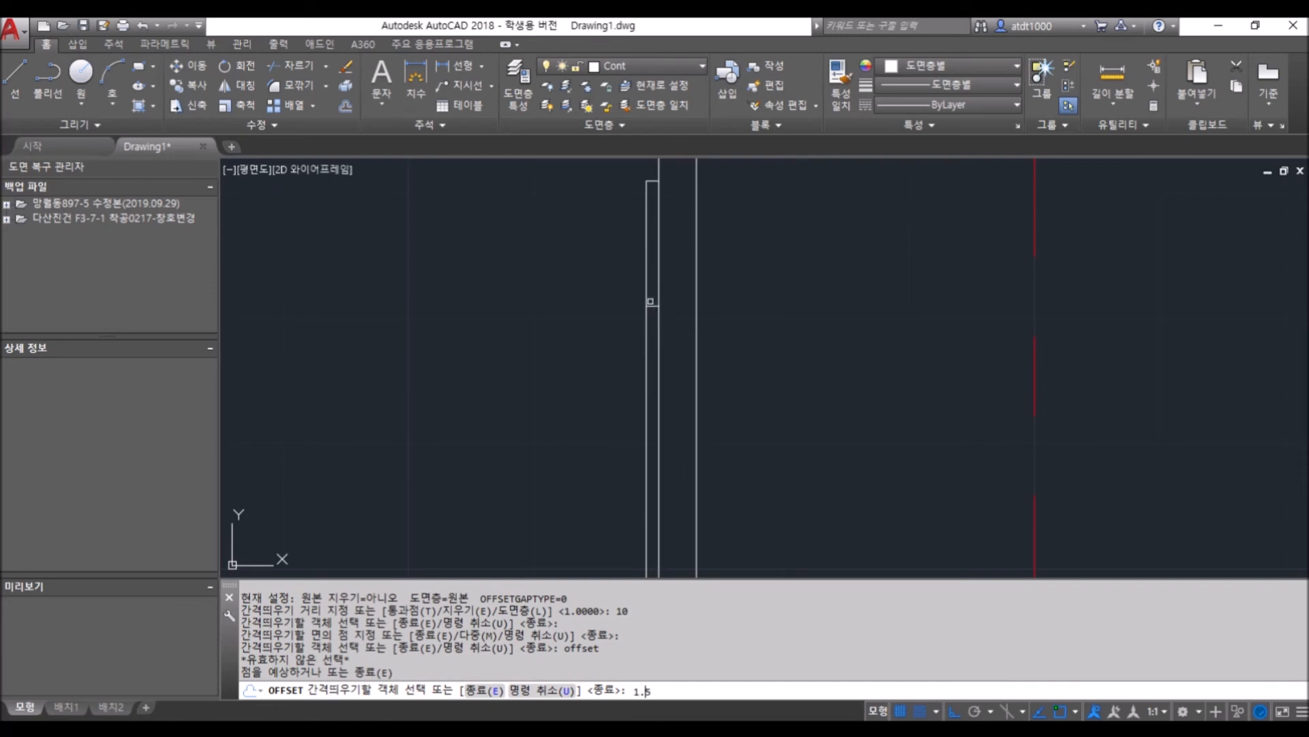
pyautogui.write('1.5')
pyautogui.scroll(5, 652, 299)
pyautogui.press('Return')
pyautogui.press('Escape')
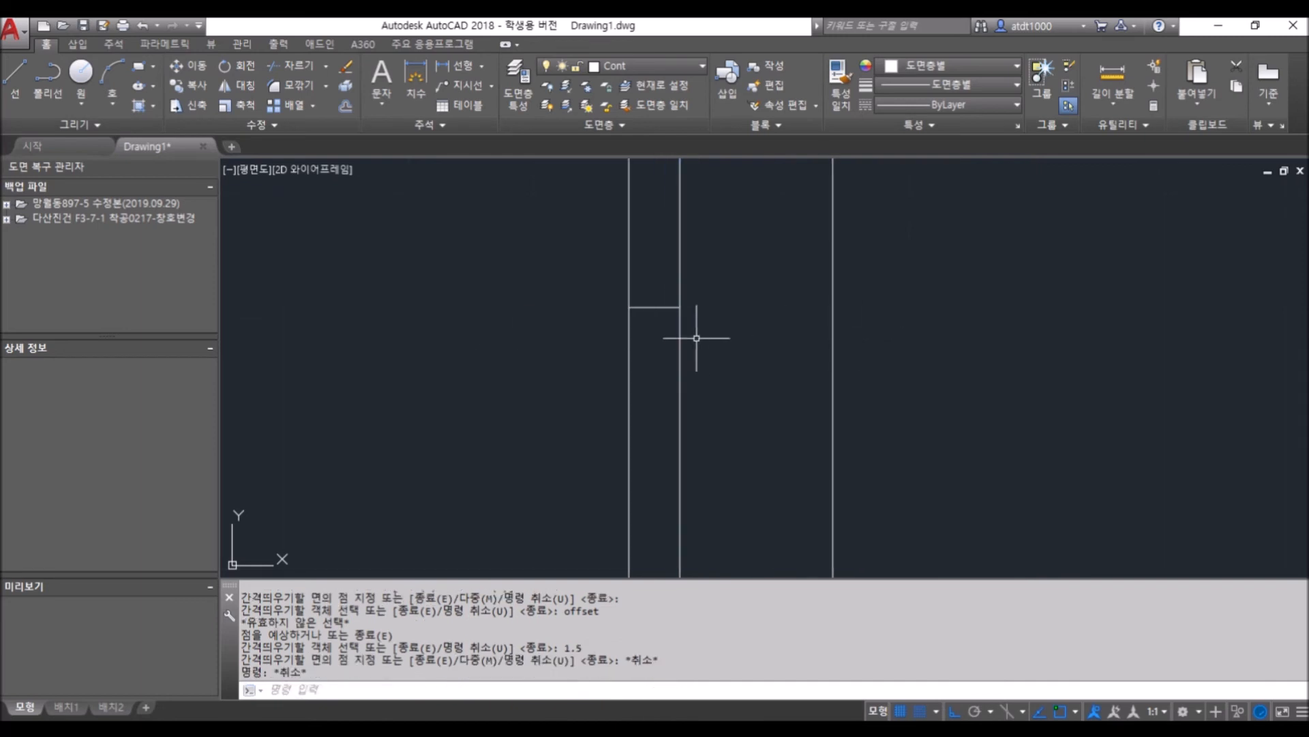
# Offset the upper side button's lower edge 1.5 downward to mark the start of the second button
pyautogui.write('of')
pyautogui.press('Return')
pyautogui.write('1')
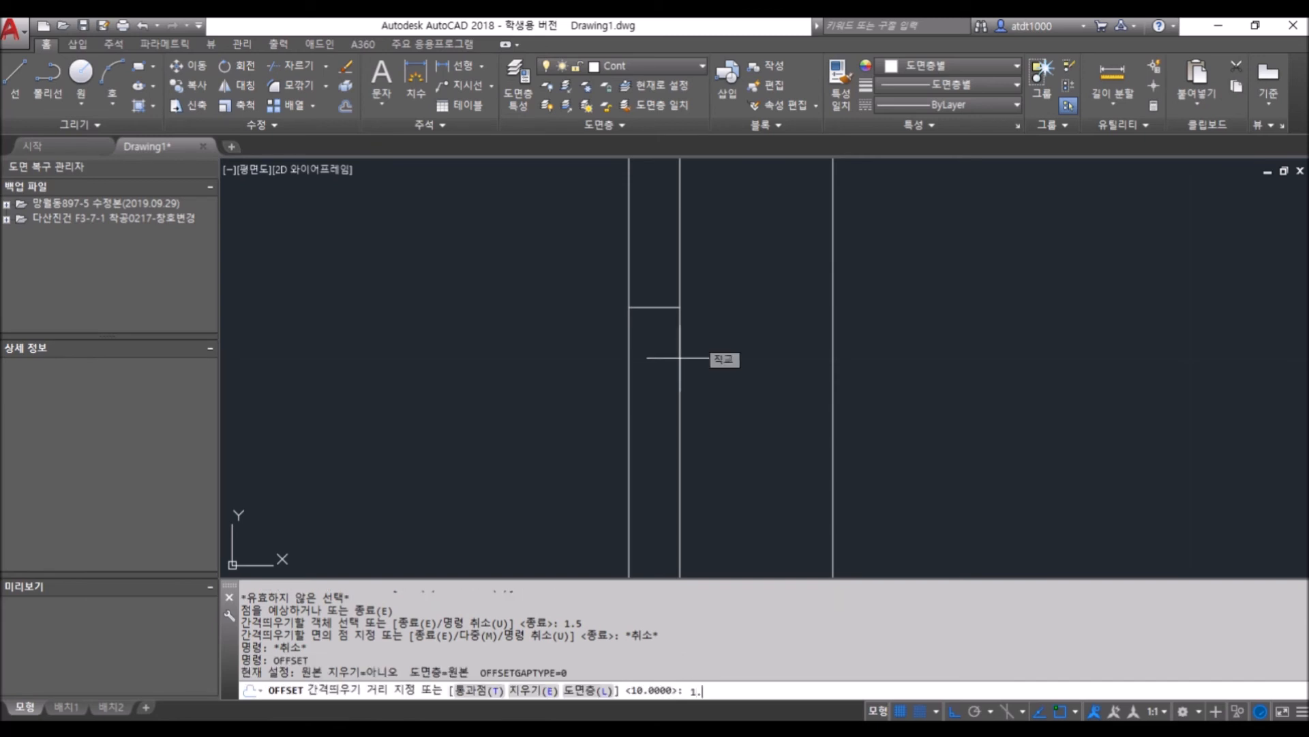
pyautogui.write('.5')
pyautogui.press('Return')
pyautogui.click(658, 313)
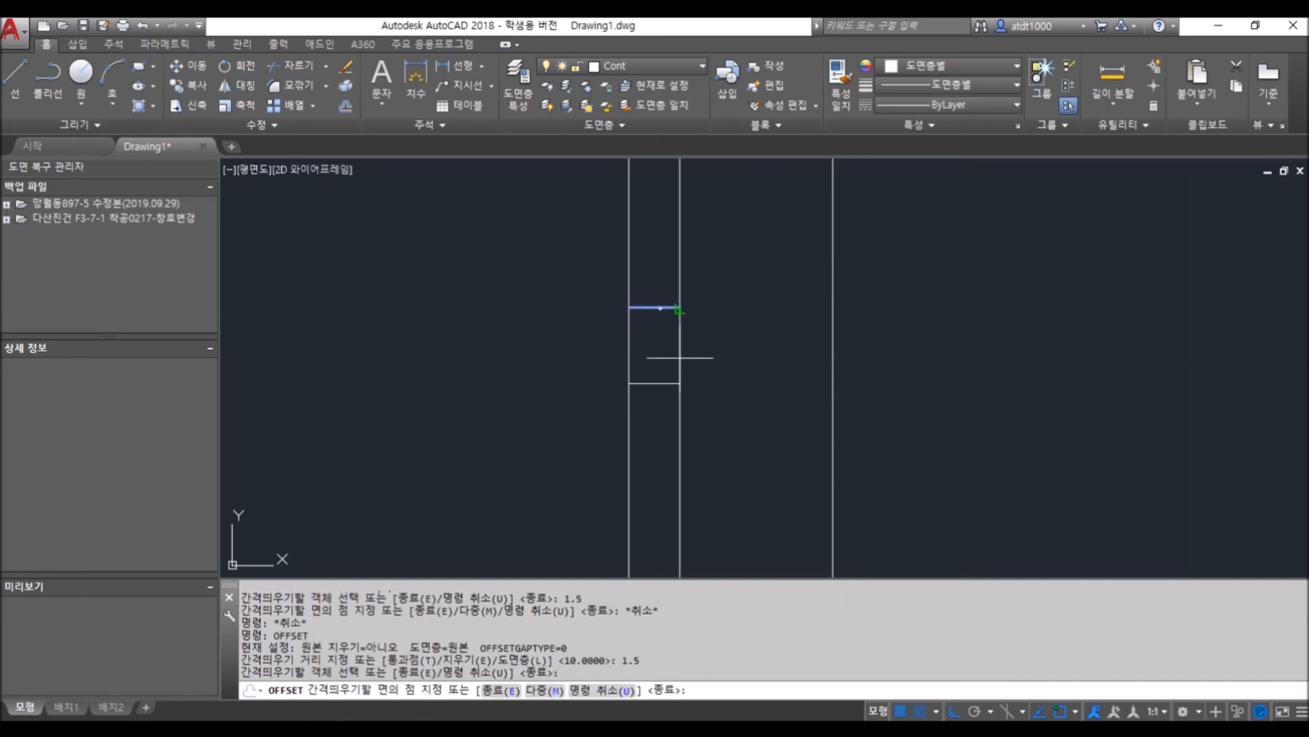
pyautogui.click(677, 309)
pyautogui.scroll(-4, 613, 293)
pyautogui.press('Escape')
pyautogui.press('Escape')
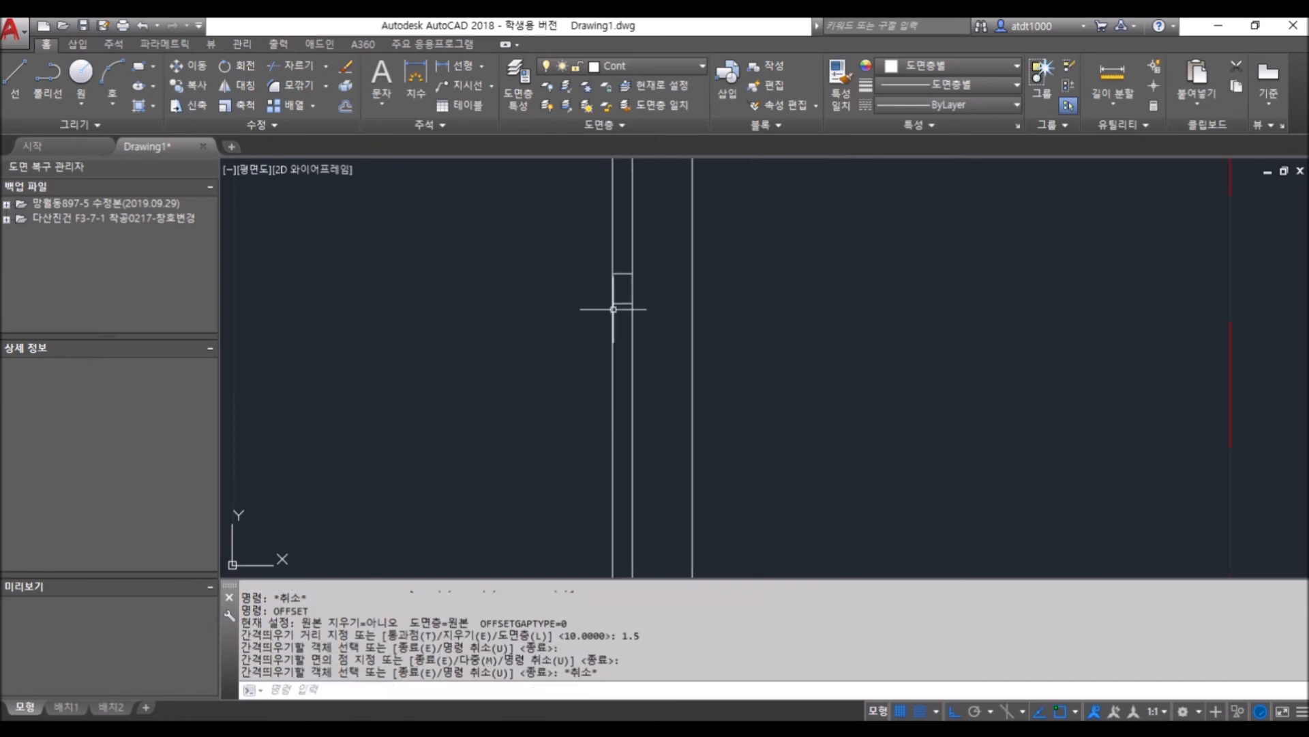
# Offset the second side button's top edge 10 downward to form its lower edge
pyautogui.write('off')
pyautogui.press('Return')
pyautogui.write('10')
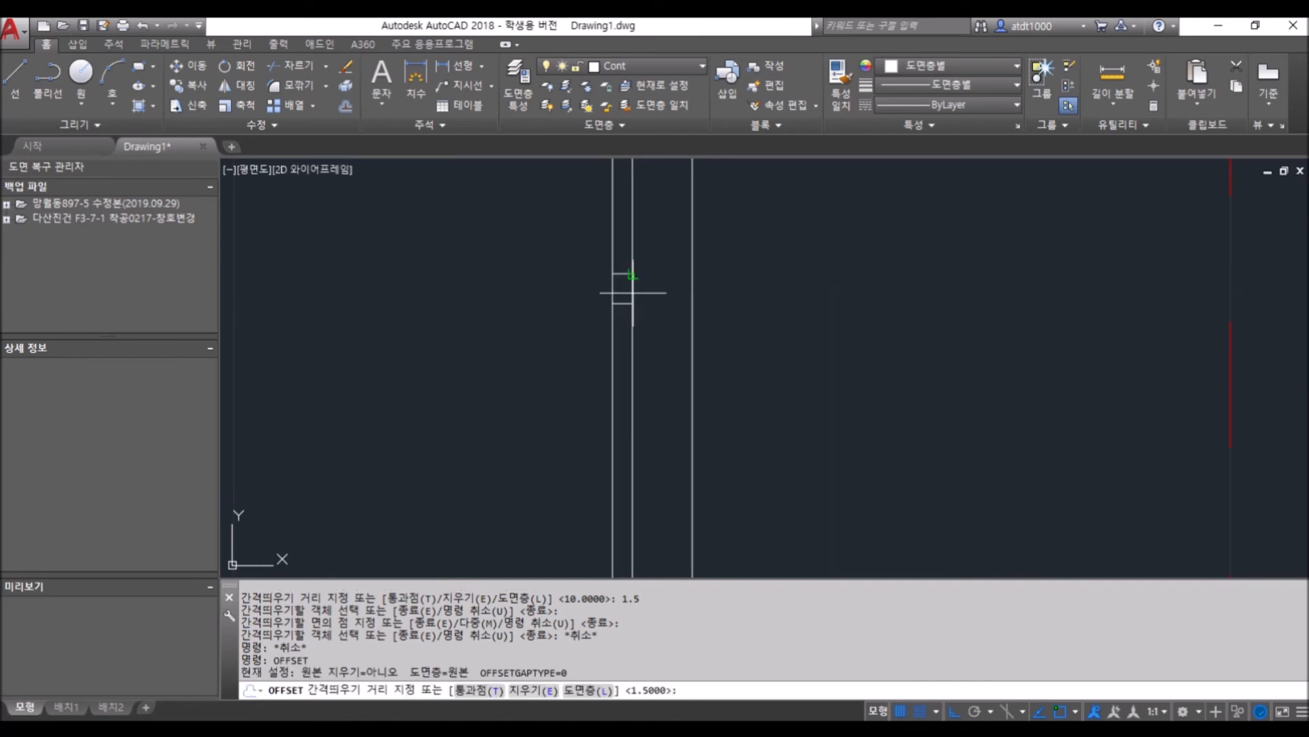
pyautogui.press('Return')
pyautogui.click(623, 304)
pyautogui.click(632, 492)
pyautogui.press('Escape')
pyautogui.press('Escape')
# Trim the side strip's outer line in the gap between the two buttons and below the lower button
pyautogui.scroll(-6, 658, 331)
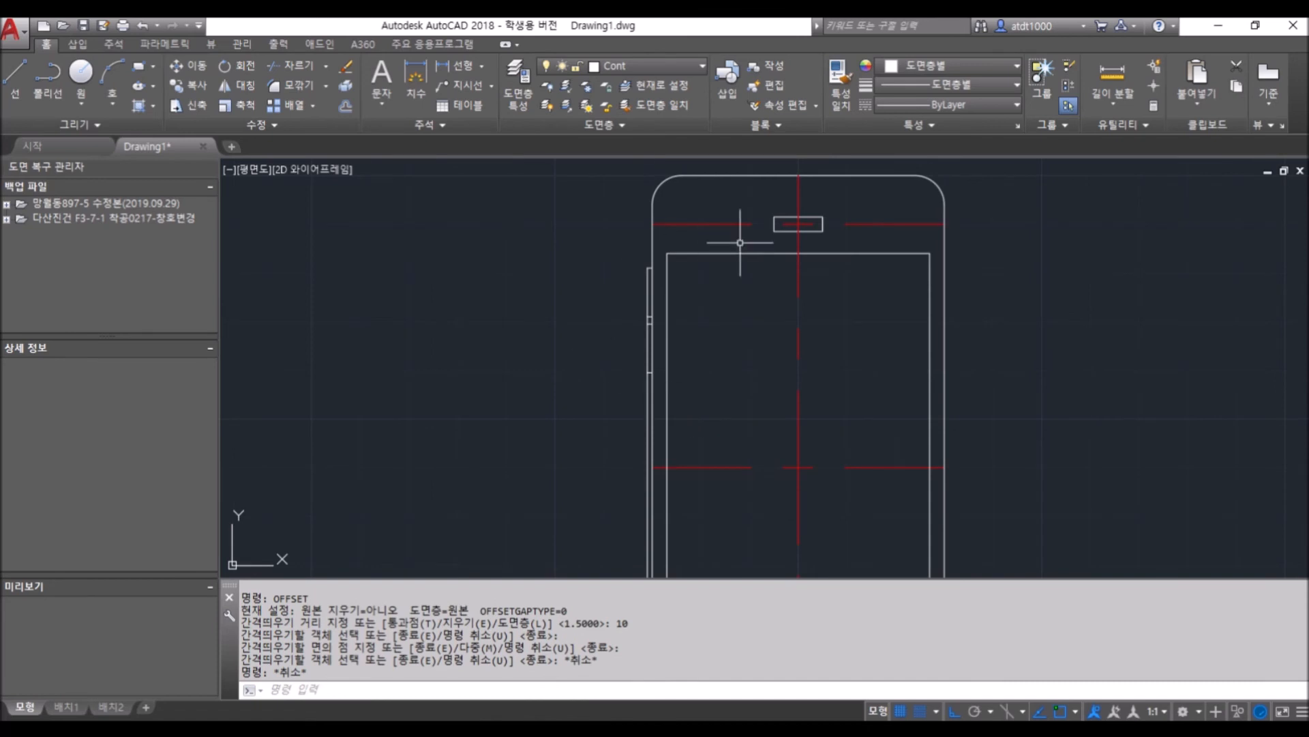
pyautogui.scroll(4, 648, 287)
pyautogui.scroll(3, 655, 373)
pyautogui.scroll(-3, 651, 378)
pyautogui.write('tr')
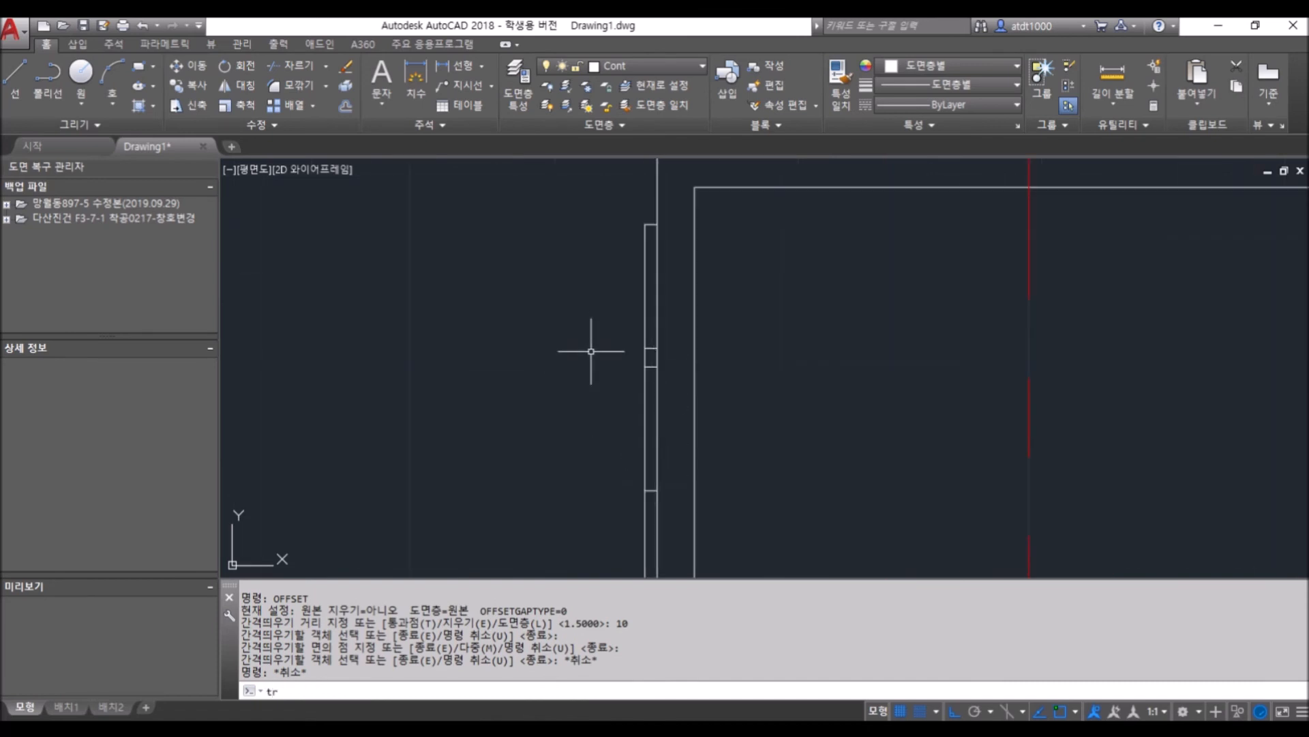
pyautogui.press('Return')
pyautogui.click(546, 195)
pyautogui.click(451, 380)
pyautogui.click(768, 530)
pyautogui.click(477, 201)
pyautogui.press('Return')
pyautogui.click(646, 354)
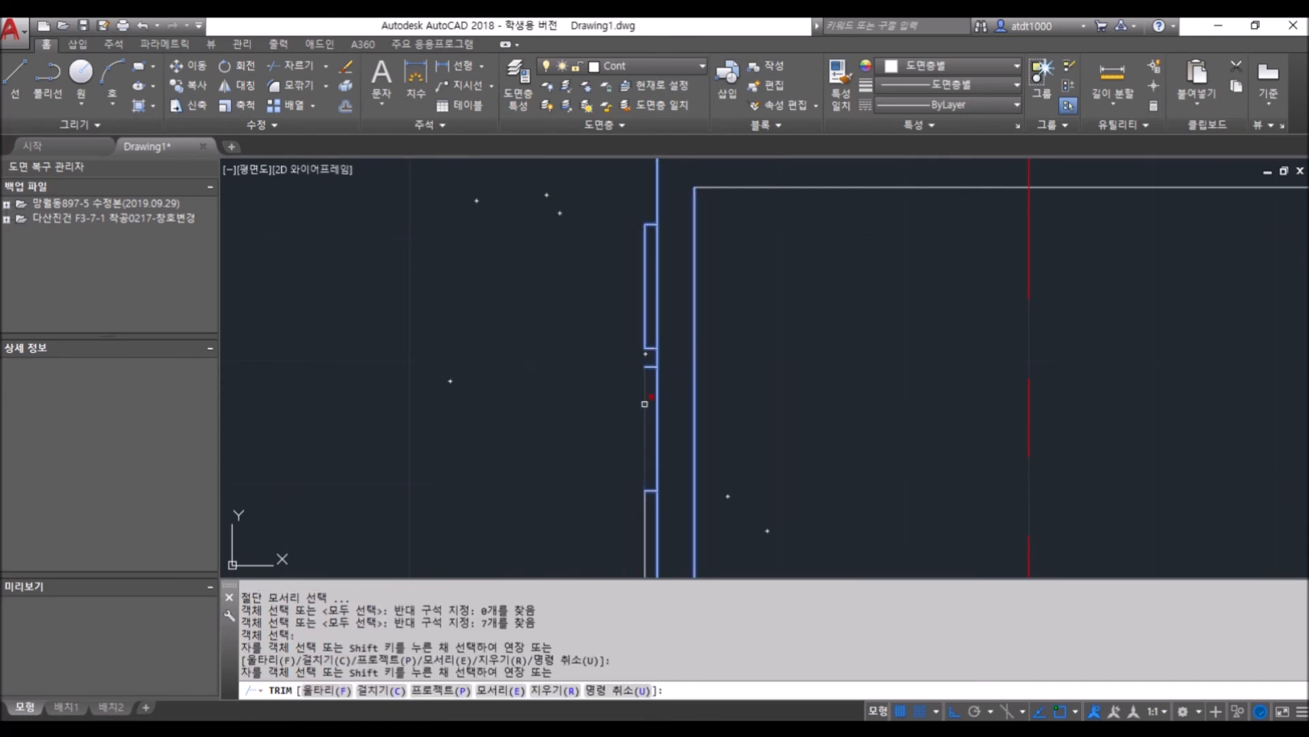
pyautogui.click(646, 517)
pyautogui.press('Escape')
pyautogui.press('Escape')
pyautogui.scroll(-3, 865, 514)
pyautogui.scroll(-1, 1008, 492)
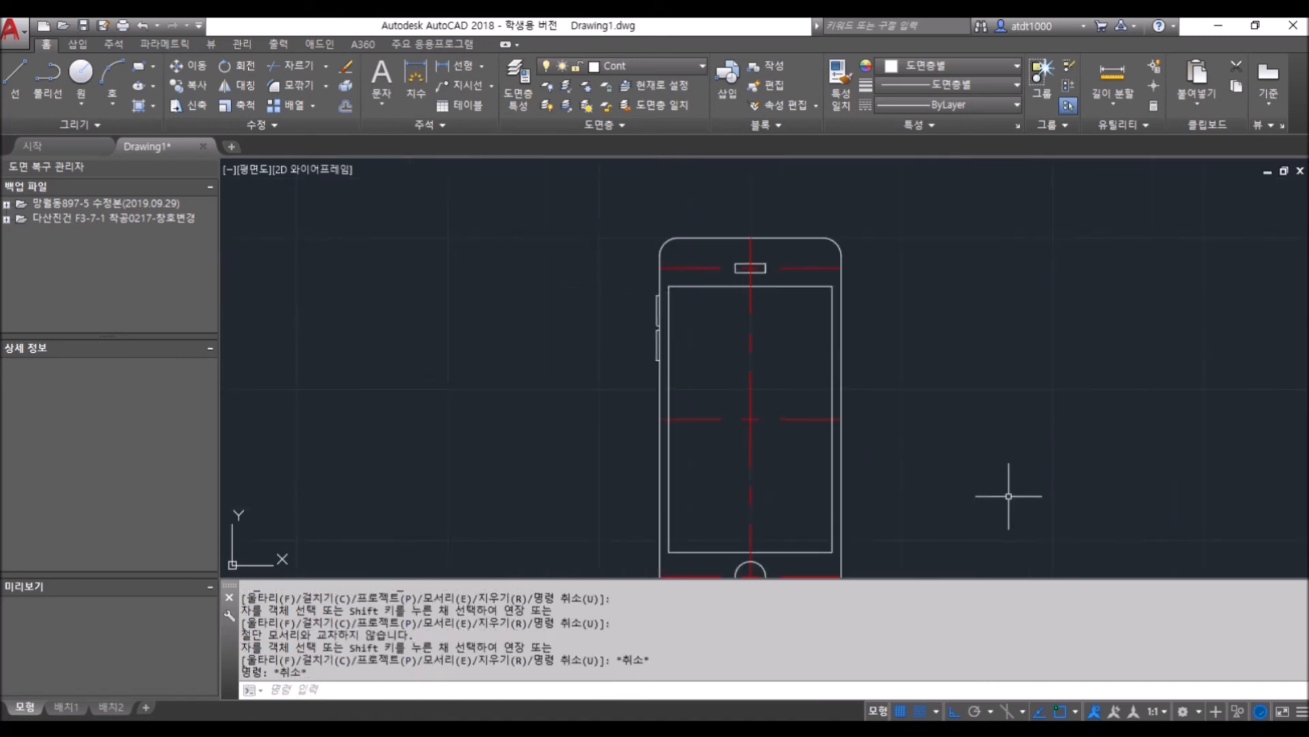
# Make Center the current layer for the upper side button's centre line
pyautogui.scroll(4, 675, 318)
pyautogui.scroll(6, 598, 254)
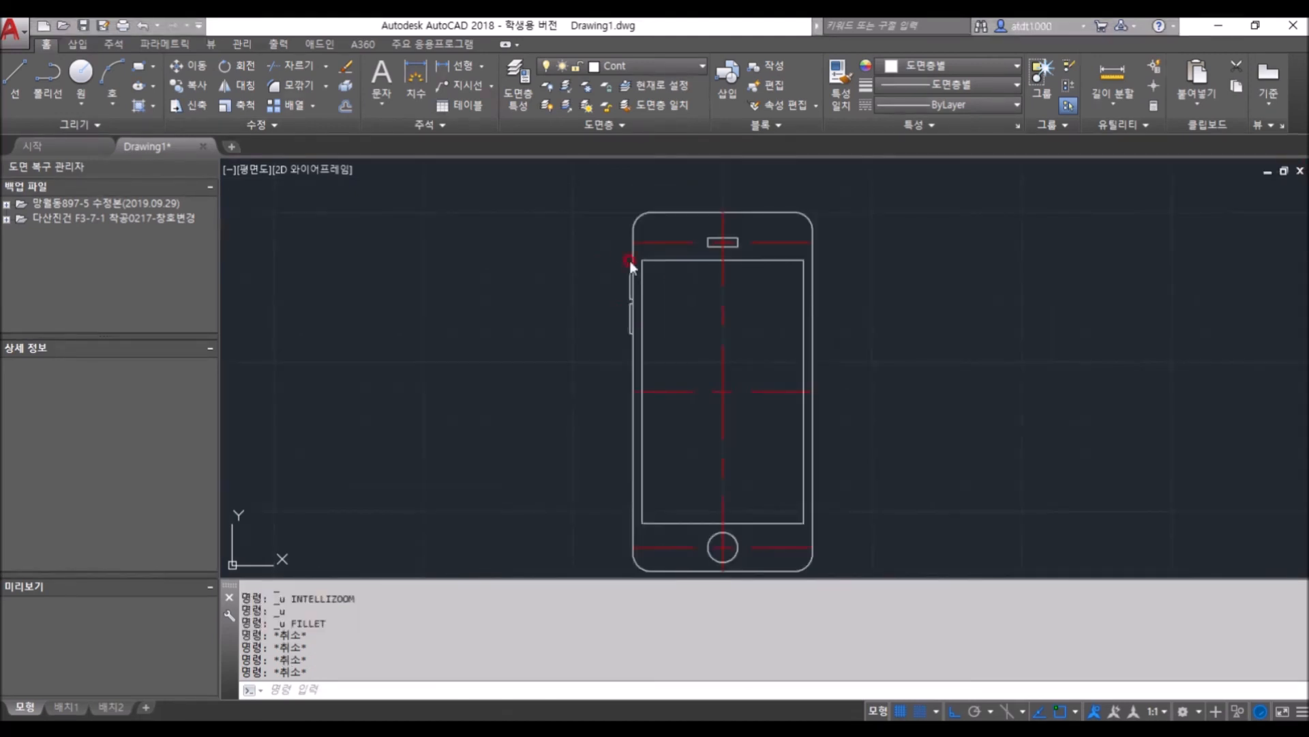
pyautogui.scroll(2, 620, 279)
pyautogui.scroll(6, 621, 280)
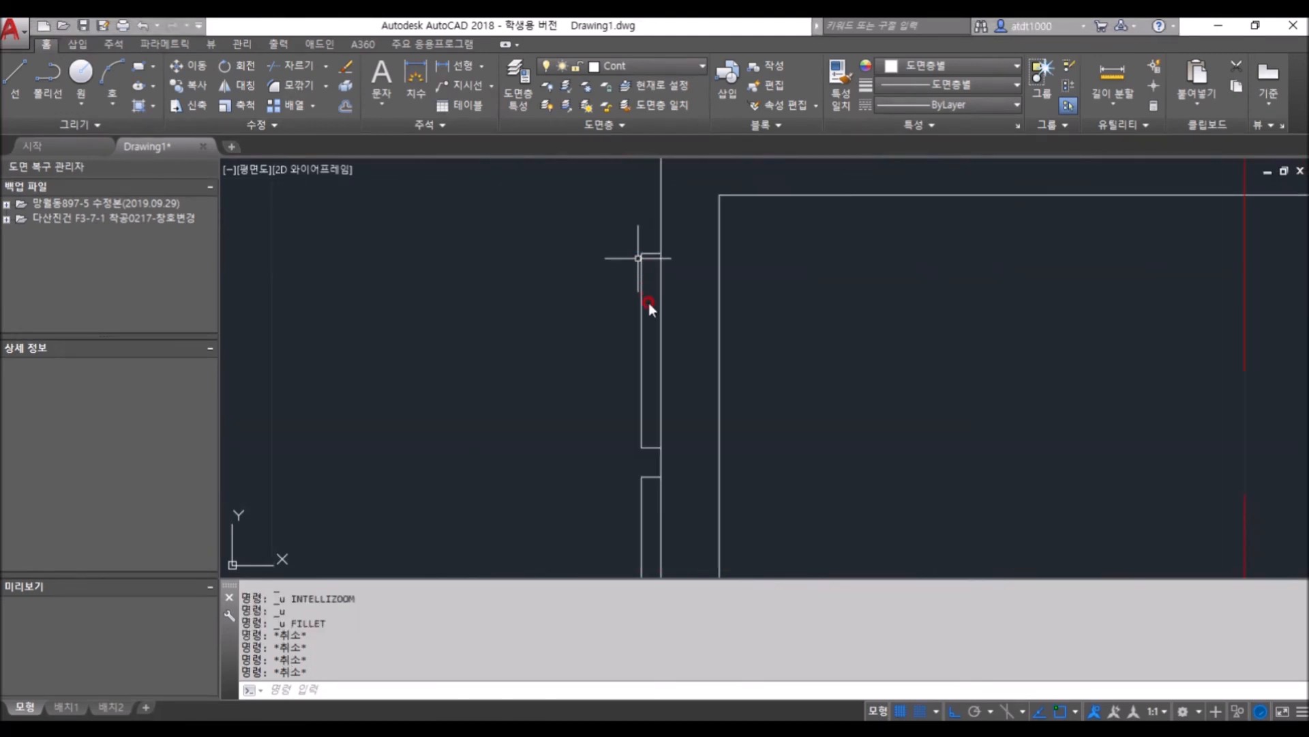
pyautogui.scroll(-2, 684, 251)
pyautogui.scroll(2, 664, 290)
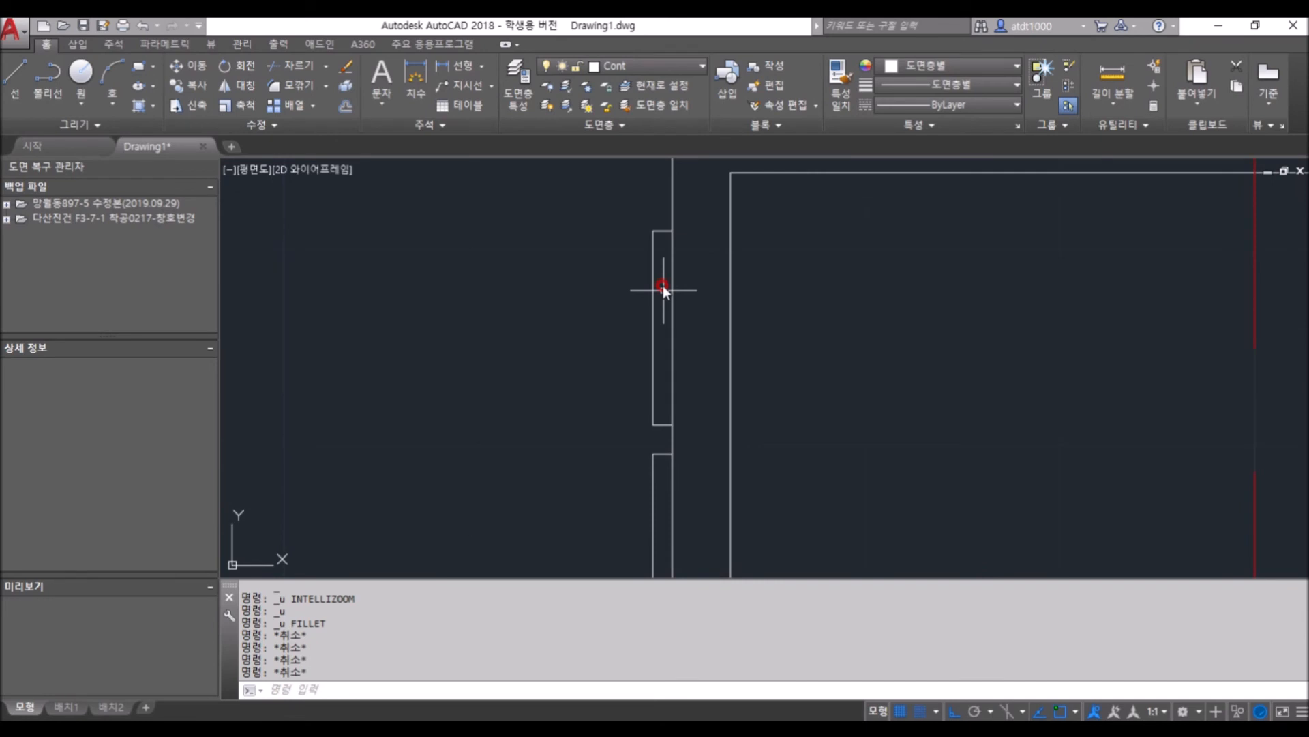
pyautogui.click(648, 65)
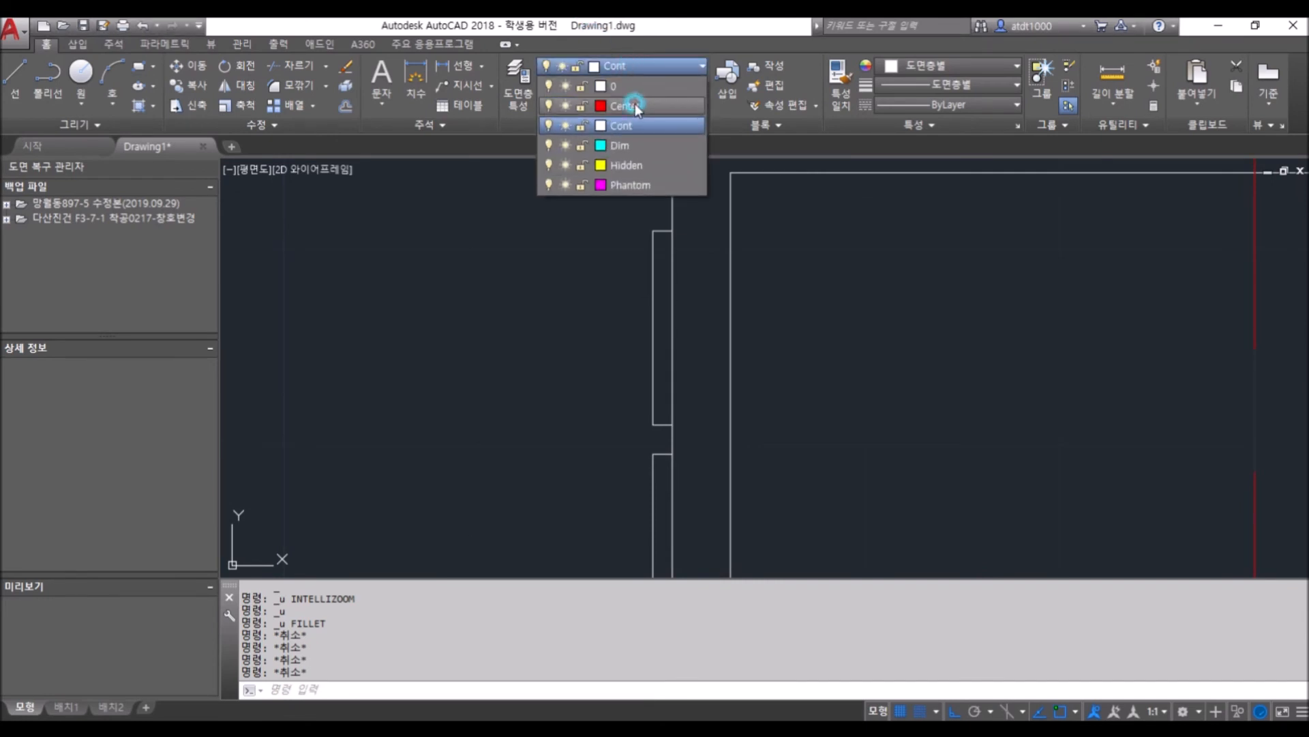
pyautogui.click(635, 99)
# Start a line and turn off grid snap mode
pyautogui.write('L')
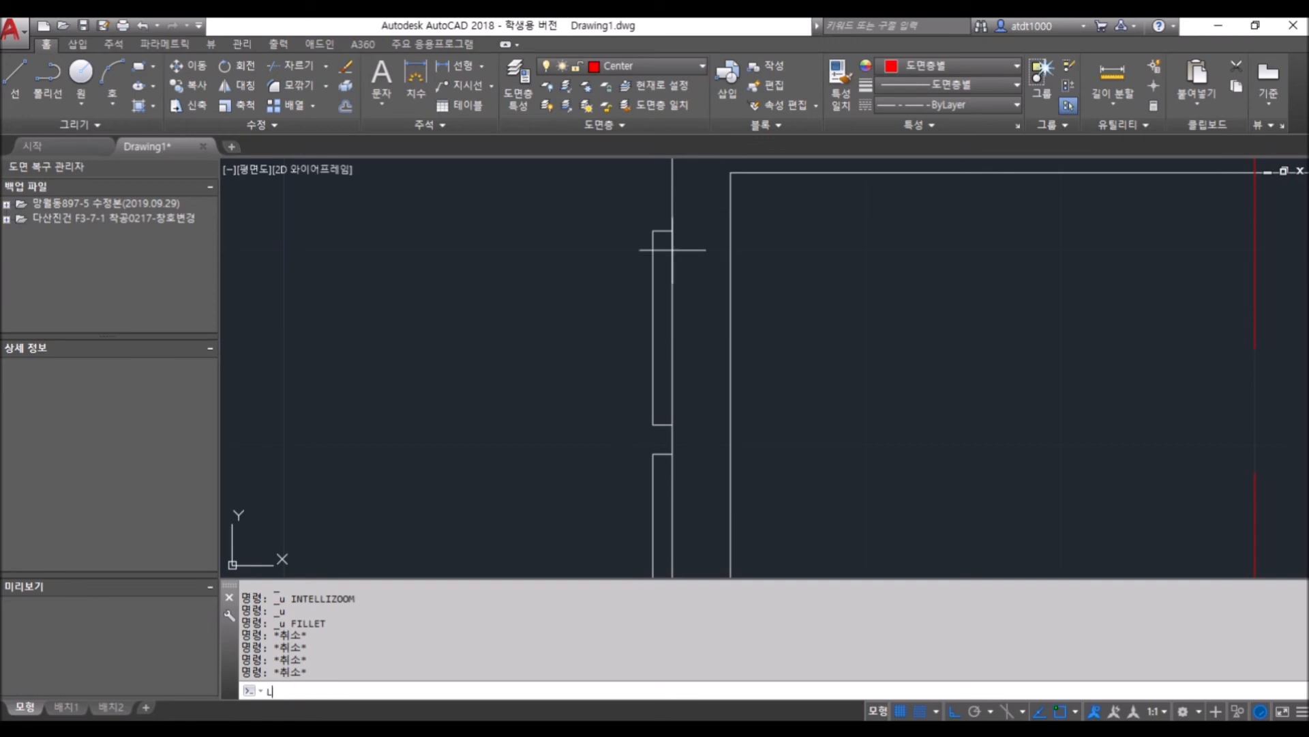
pyautogui.press('Return')
pyautogui.scroll(-2, 703, 341)
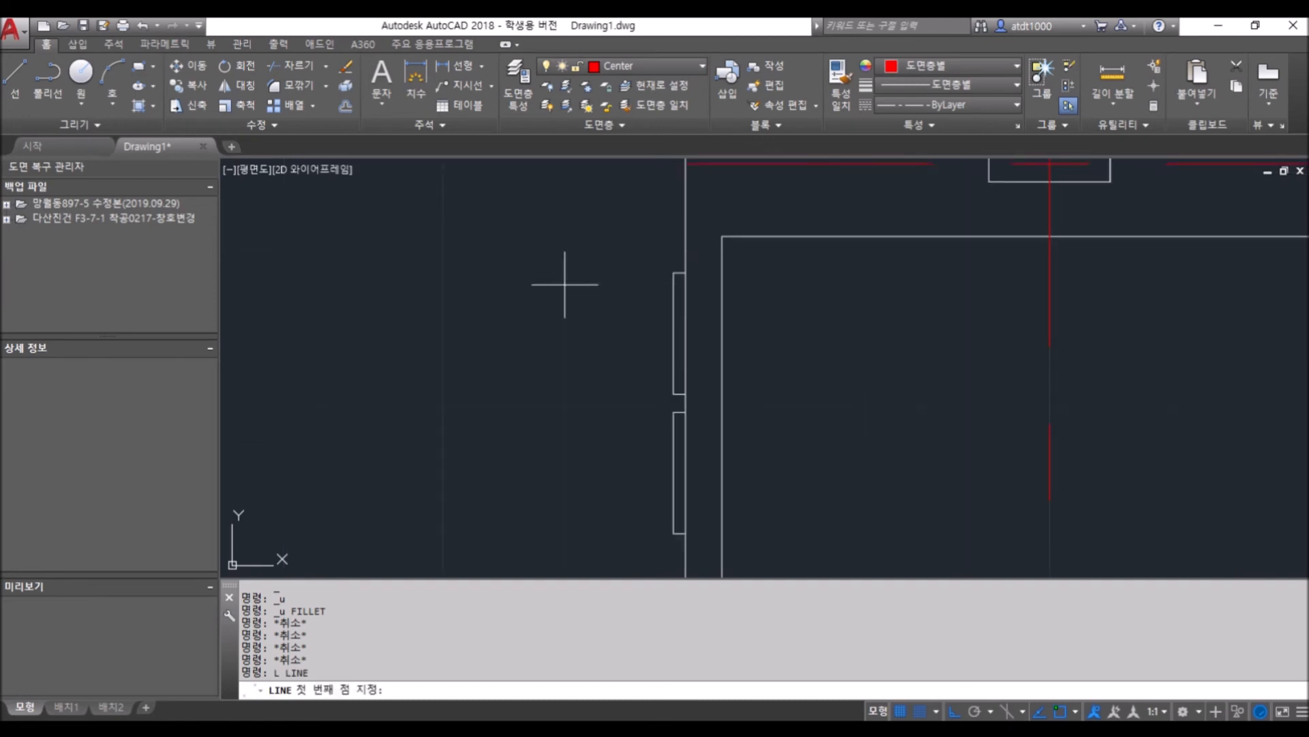
pyautogui.press('Escape')
pyautogui.scroll(-2, 682, 314)
pyautogui.press('Return')
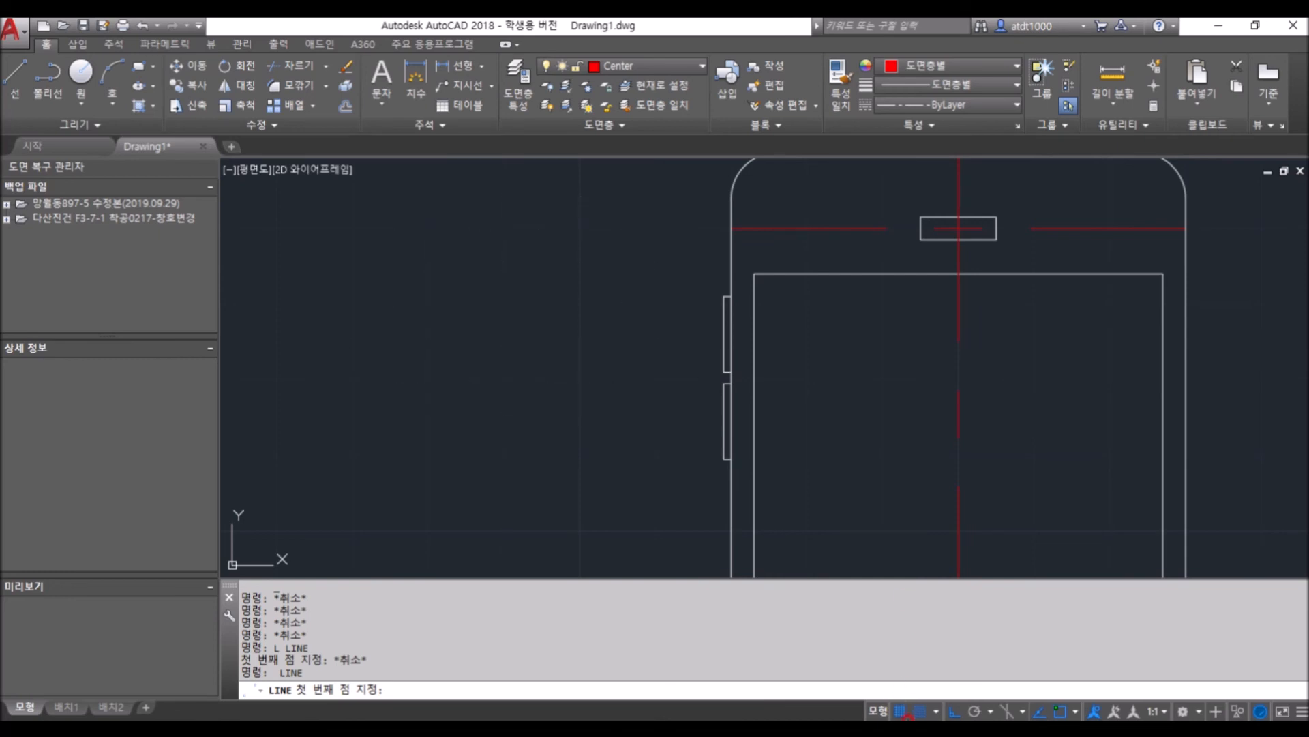
pyautogui.click(919, 712)
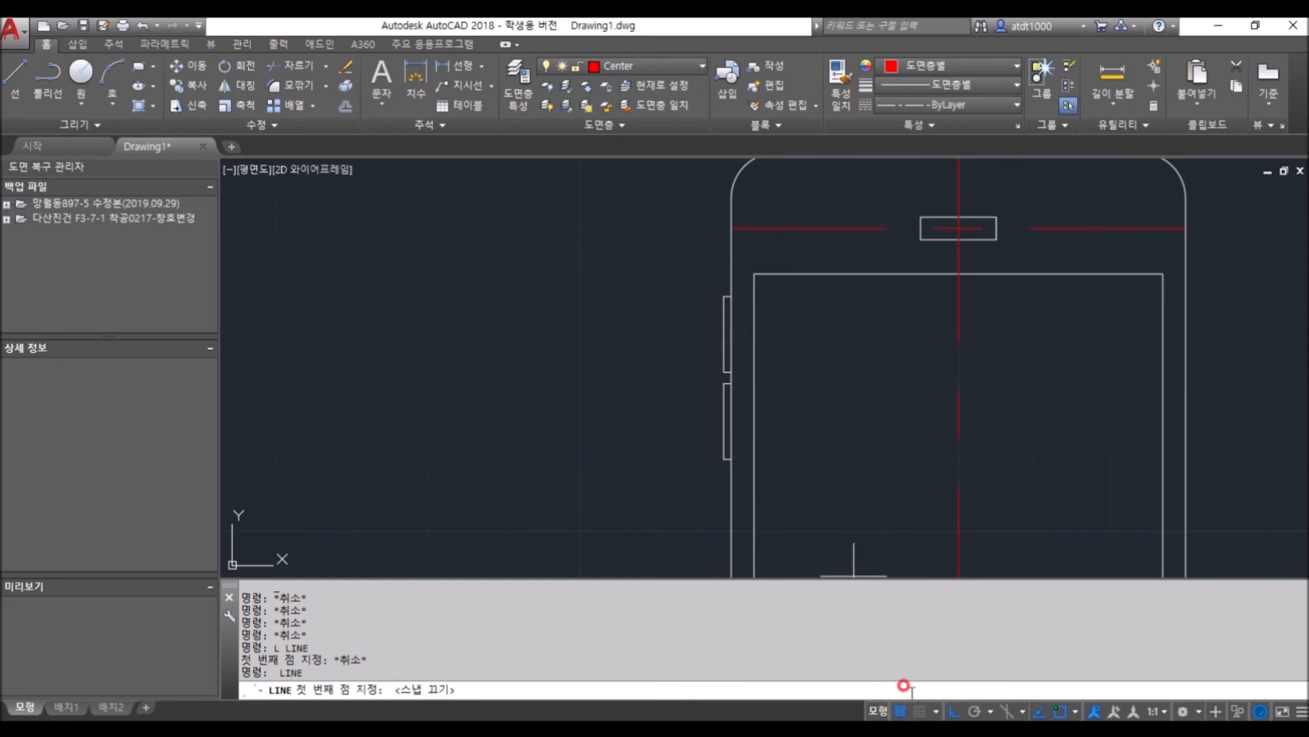
# Draw a horizontal centre line across the upper side button, from its outer edge's midpoint to the phone outline
pyautogui.scroll(3, 731, 388)
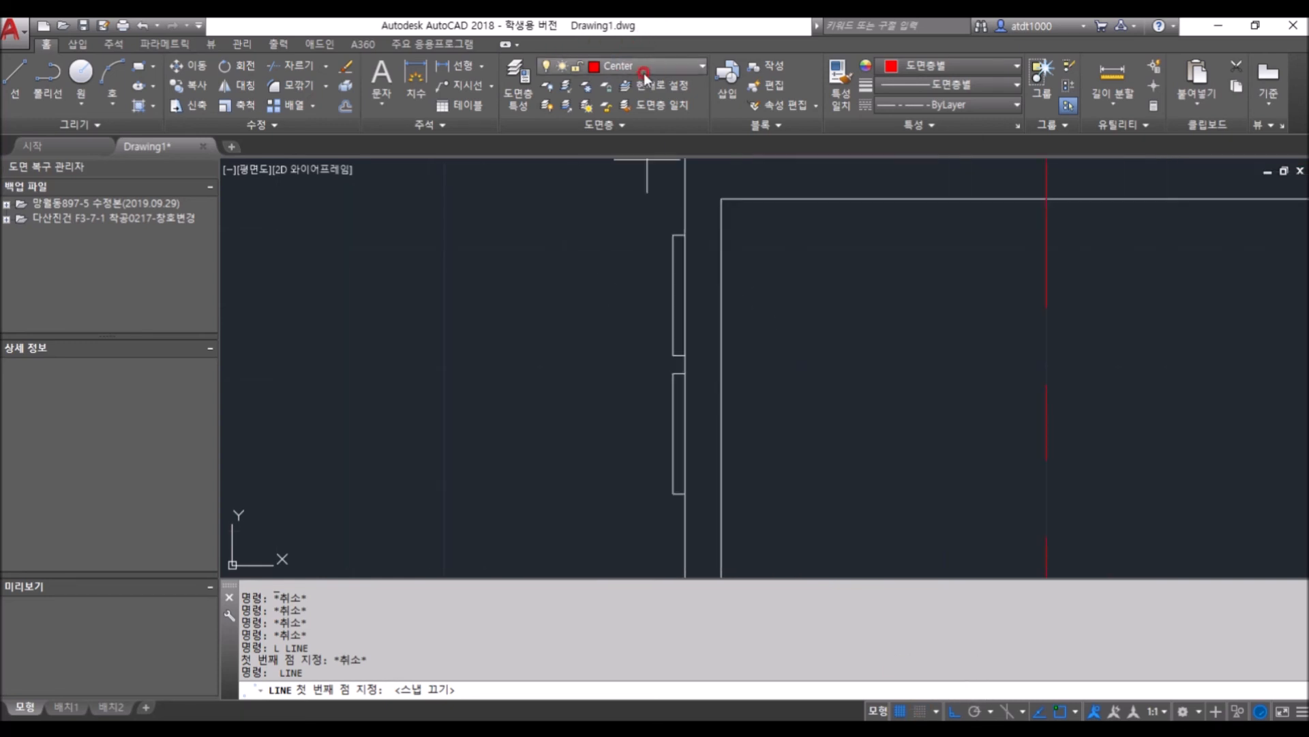
pyautogui.scroll(2, 674, 409)
pyautogui.click(676, 222)
pyautogui.scroll(-2, 676, 225)
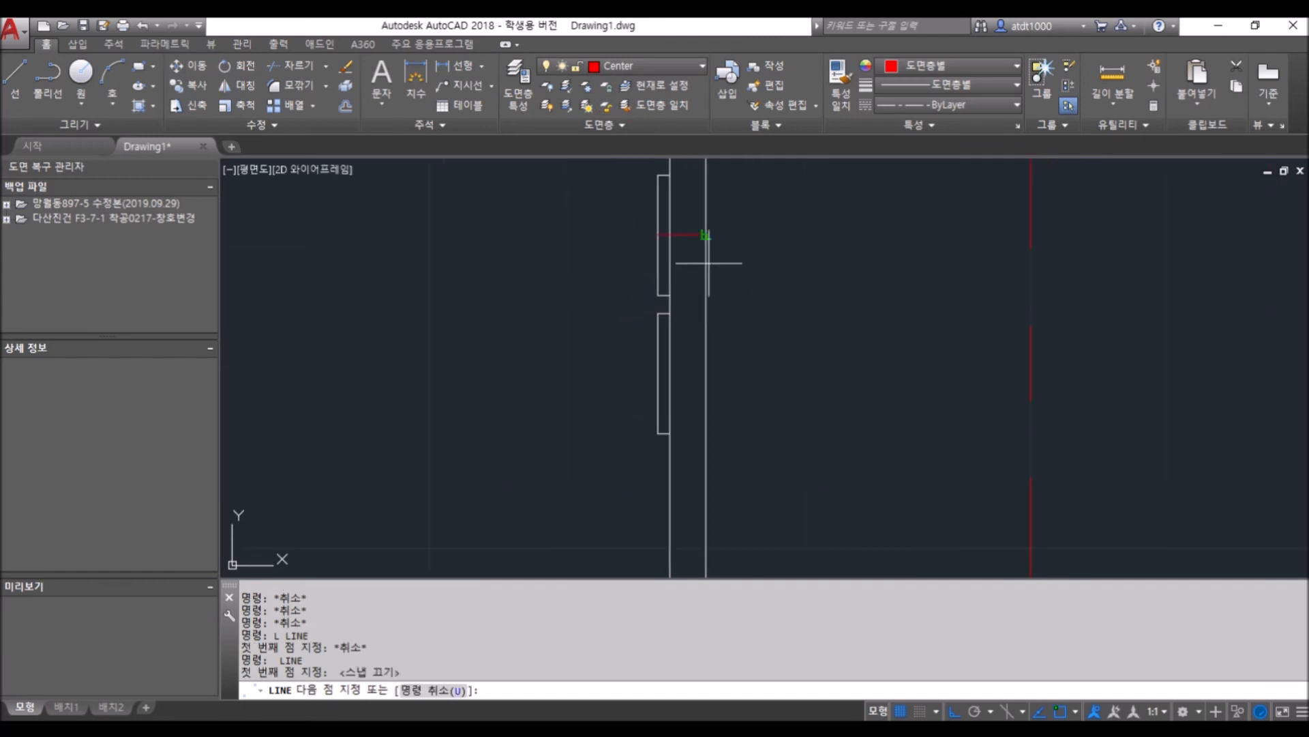
pyautogui.press('Escape')
pyautogui.press('Escape')
# Fillet the upper side button's top outer corner with a radius of 0.3
pyautogui.scroll(3, 666, 204)
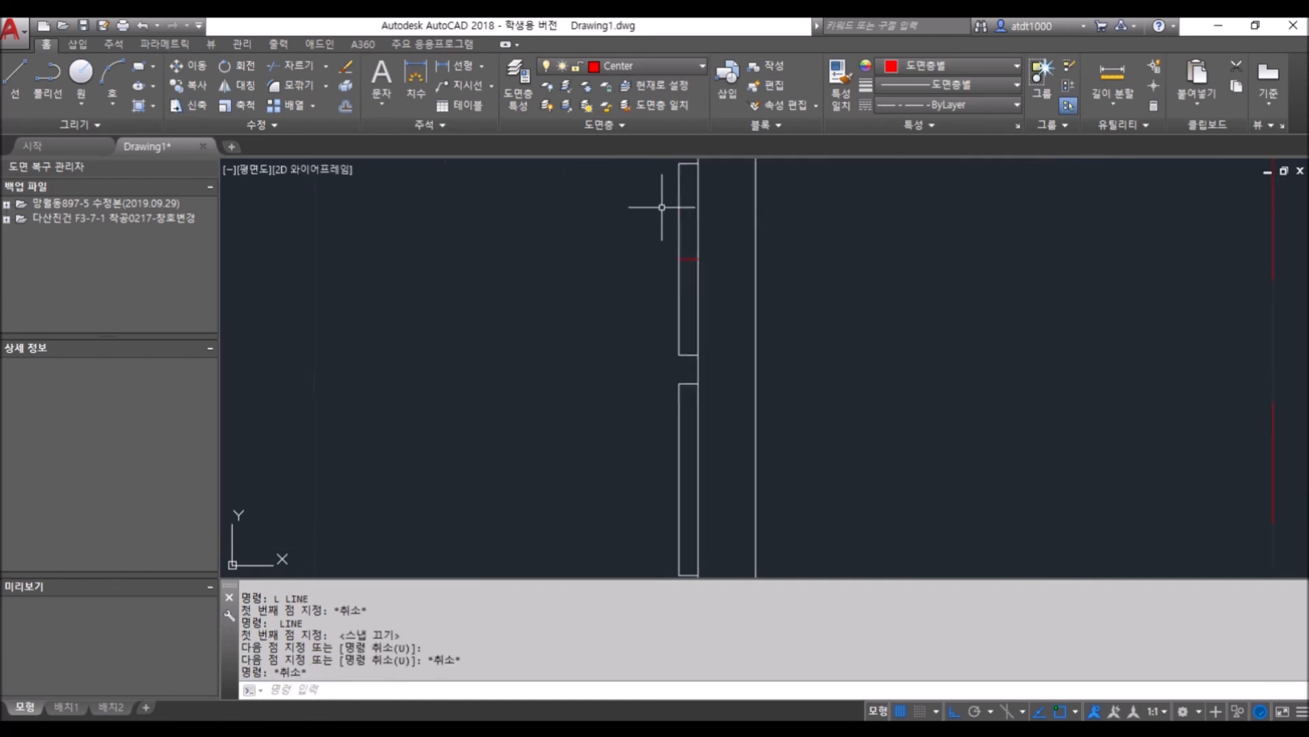
pyautogui.scroll(-6, 702, 219)
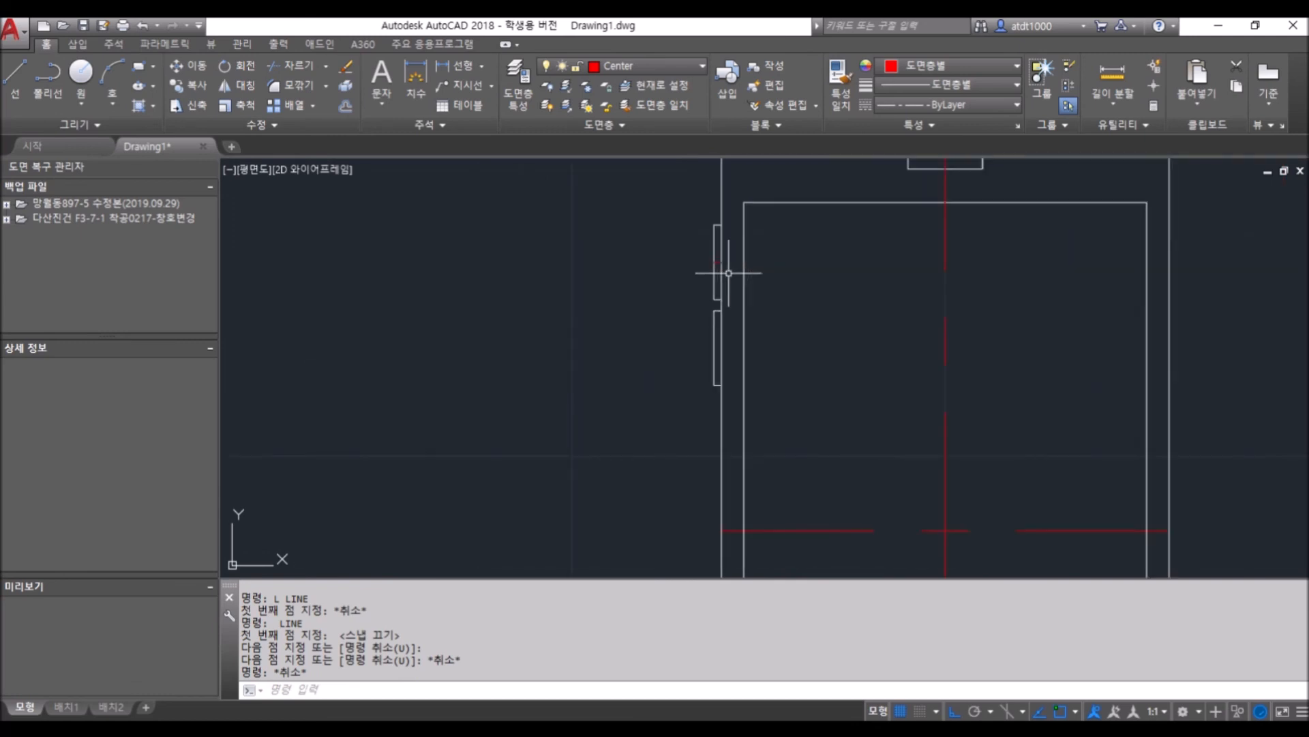
pyautogui.scroll(2, 729, 272)
pyautogui.scroll(2, 710, 307)
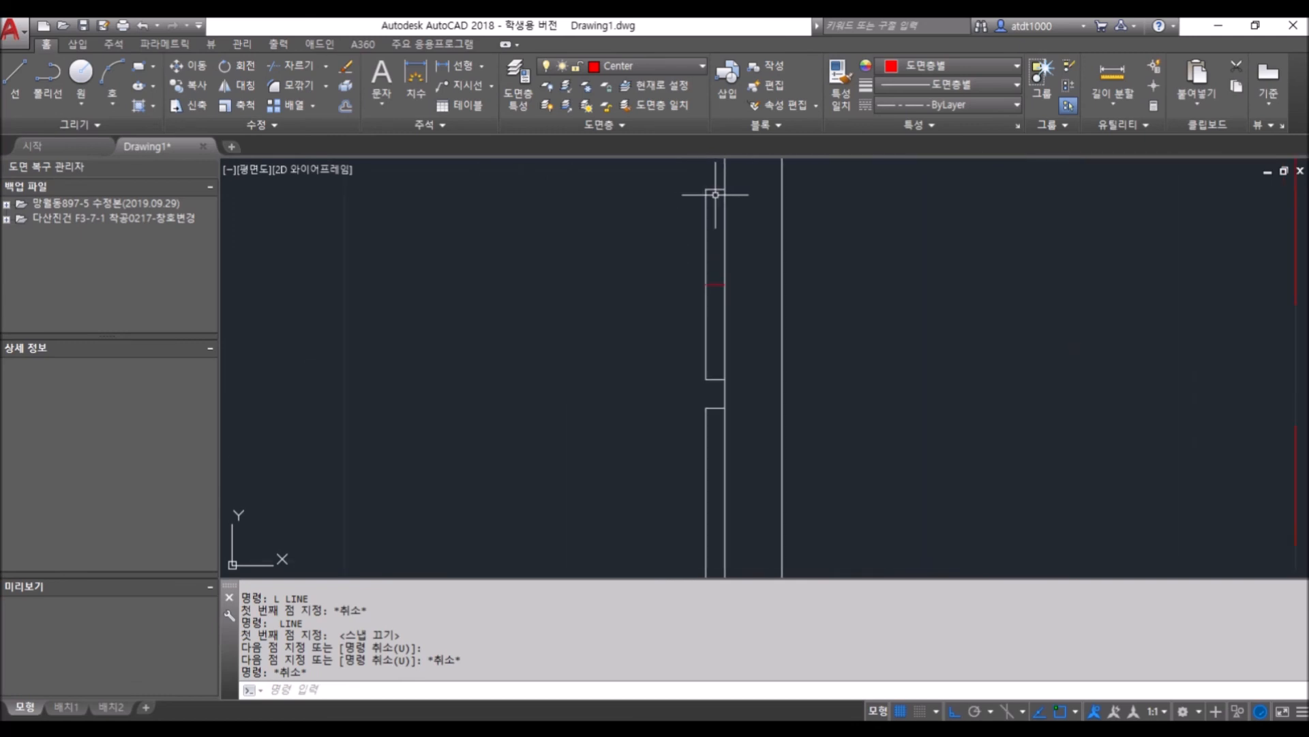
pyautogui.scroll(2, 715, 195)
pyautogui.write('f')
pyautogui.press('Return')
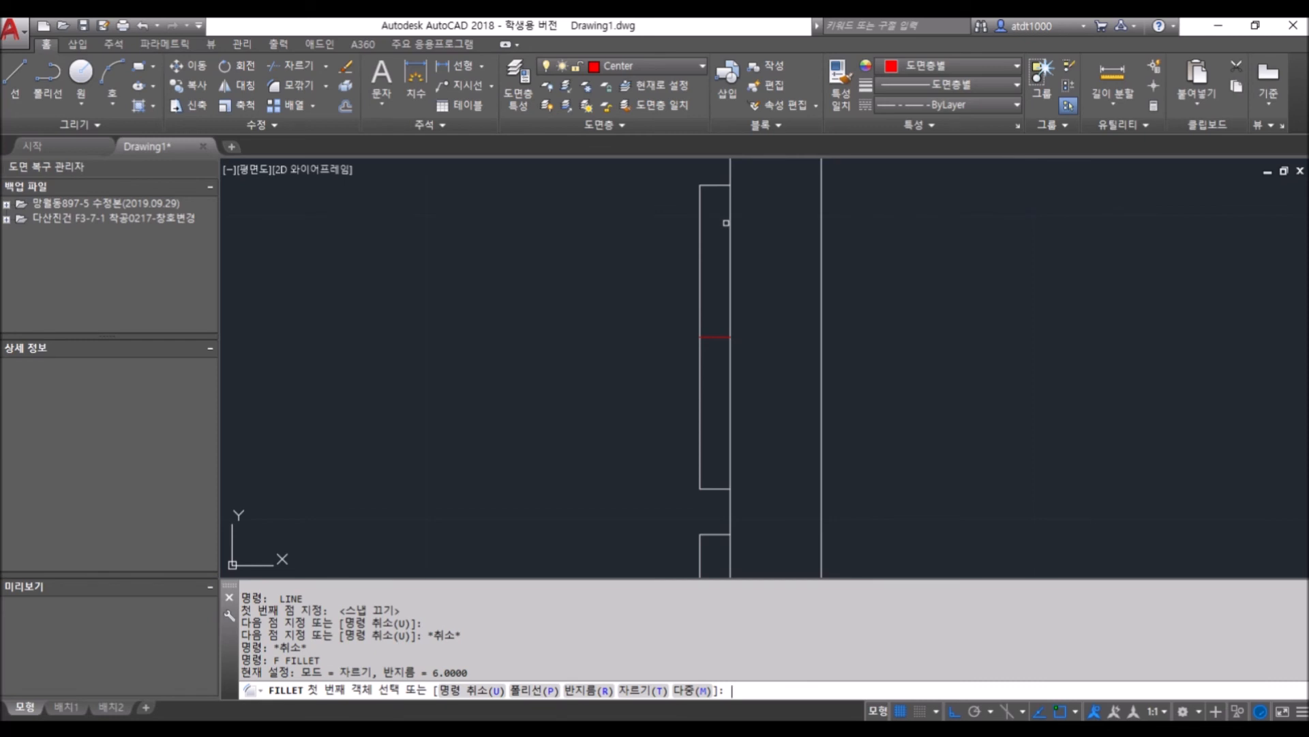
pyautogui.write('r')
pyautogui.press('Return')
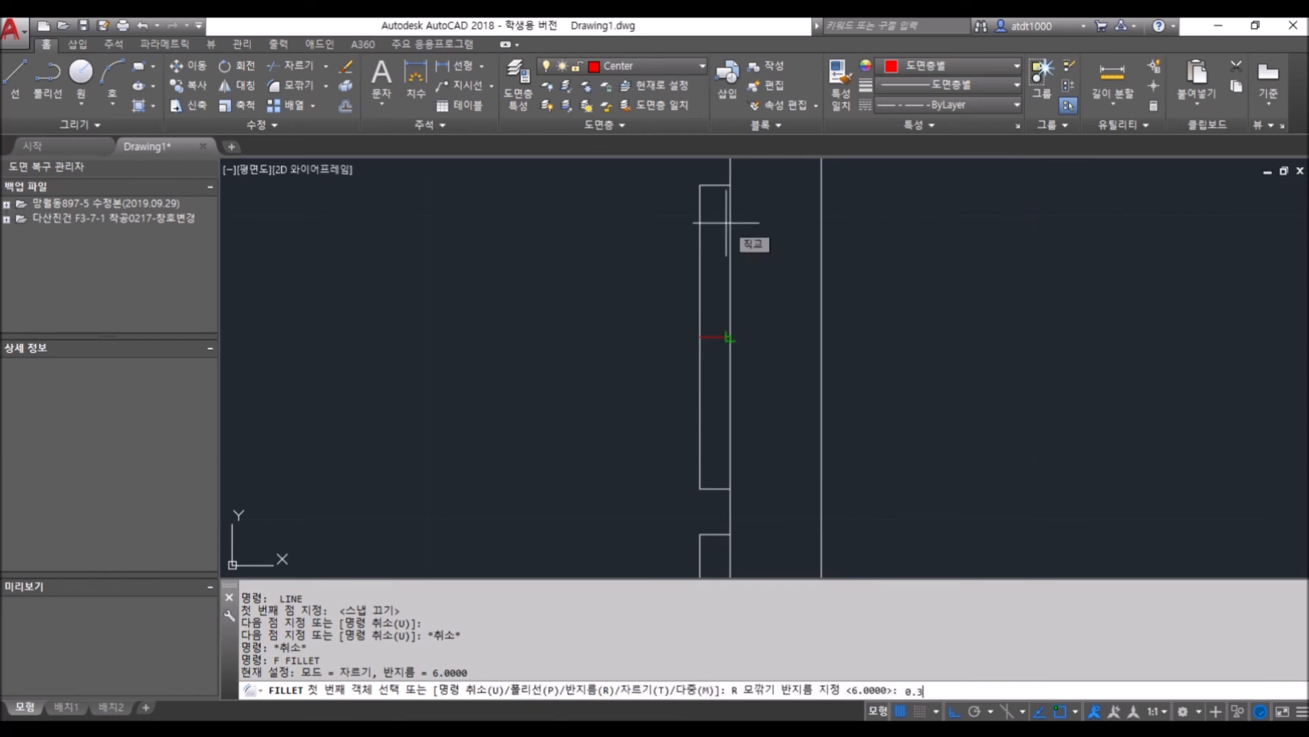
pyautogui.write('0.3')
pyautogui.press('Return')
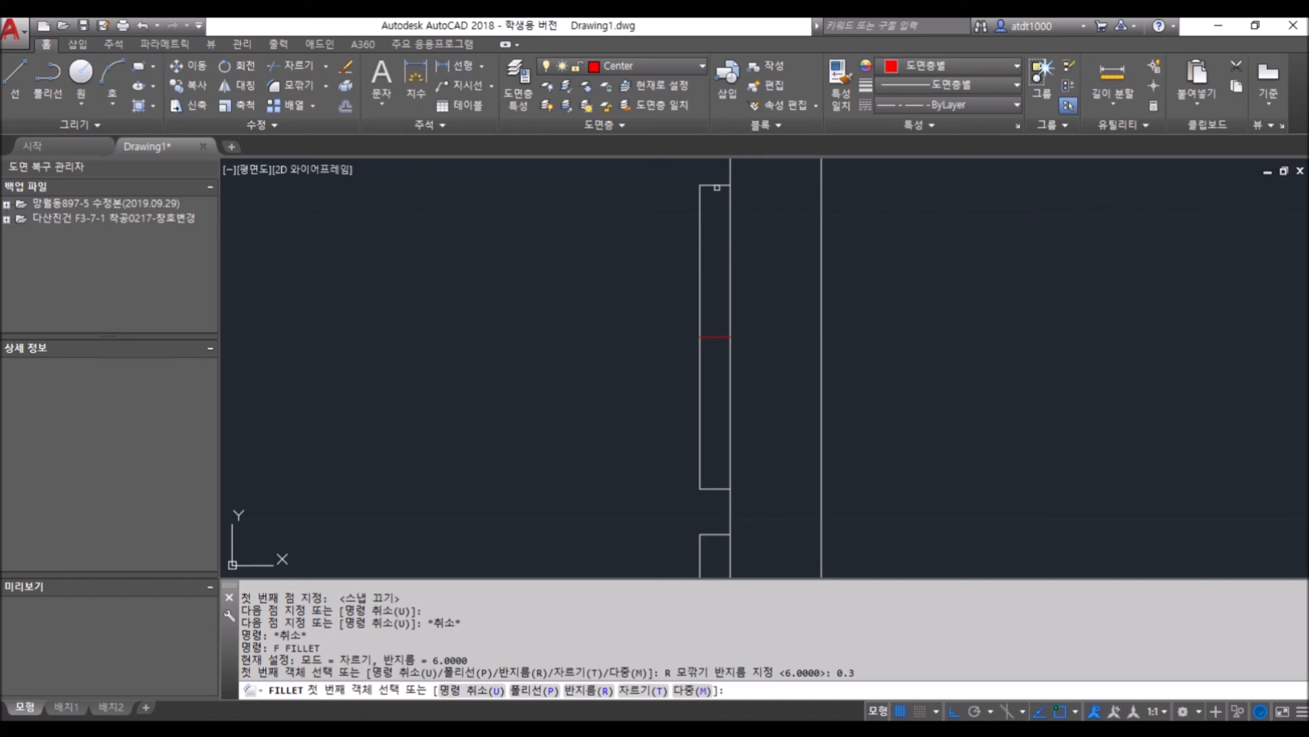
pyautogui.click(717, 186)
pyautogui.click(700, 214)
pyautogui.press('Escape')
pyautogui.press('Escape')
pyautogui.scroll(2, 747, 190)
pyautogui.scroll(-2, 665, 205)
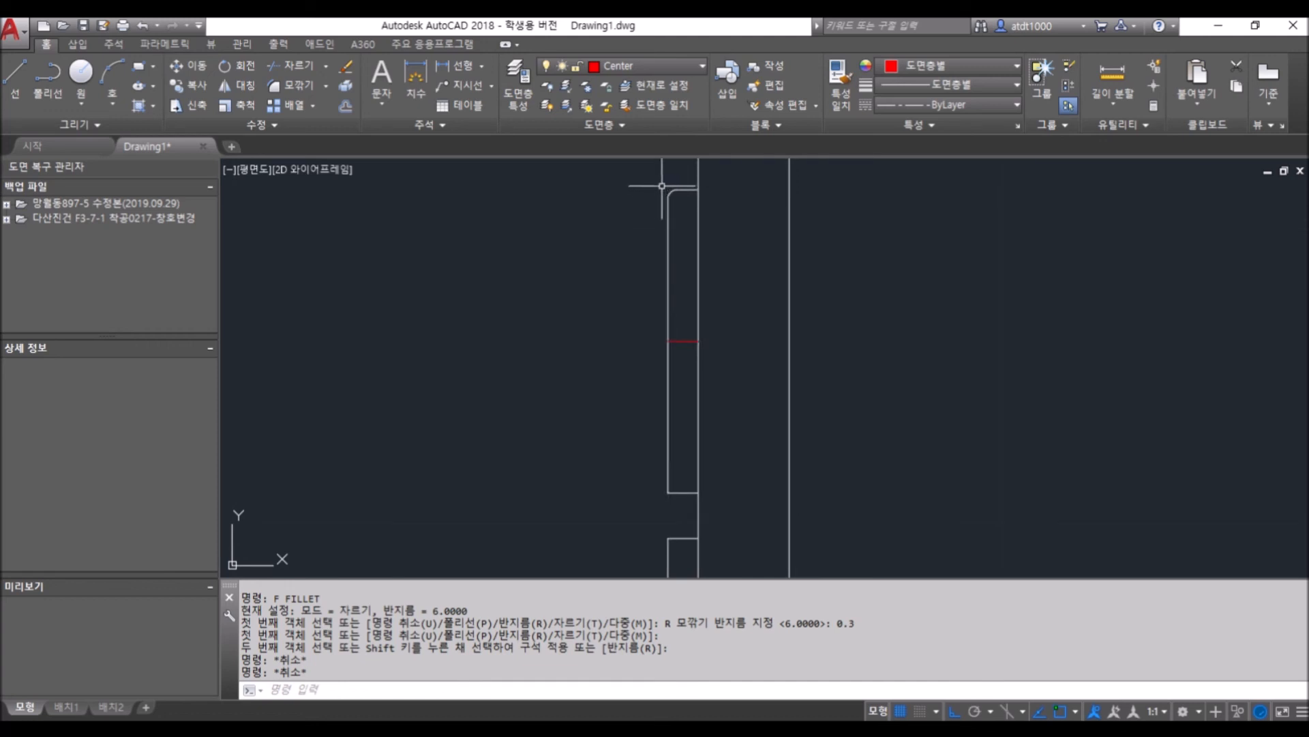
pyautogui.press('BackSpace')
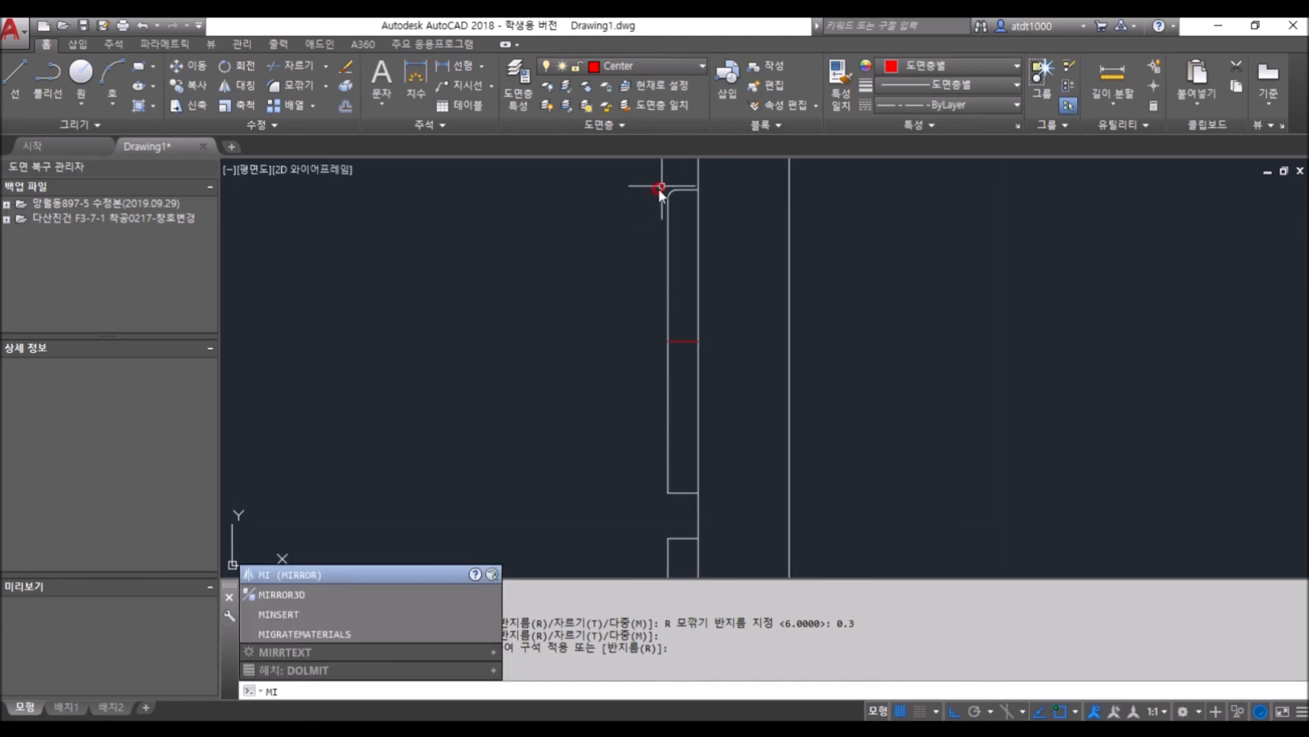
pyautogui.press('Return')
pyautogui.click(643, 180)
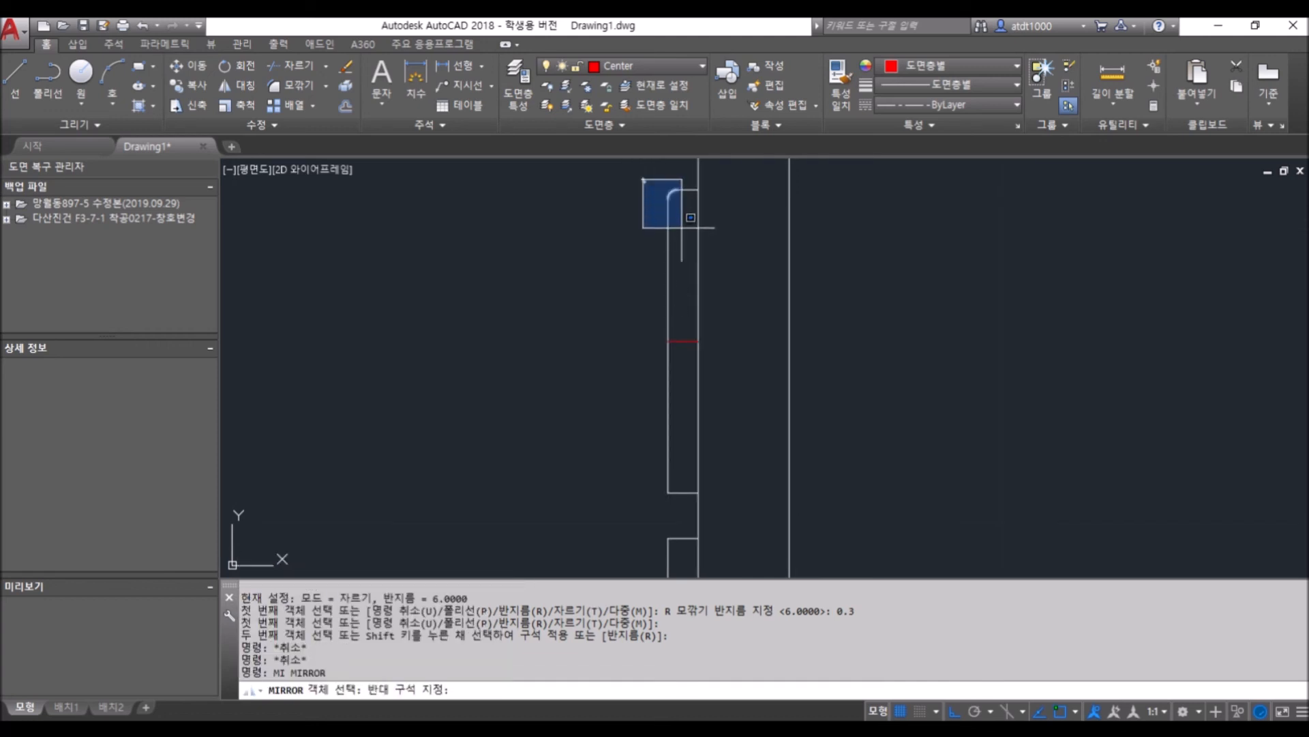
pyautogui.click(682, 227)
pyautogui.scroll(2, 666, 189)
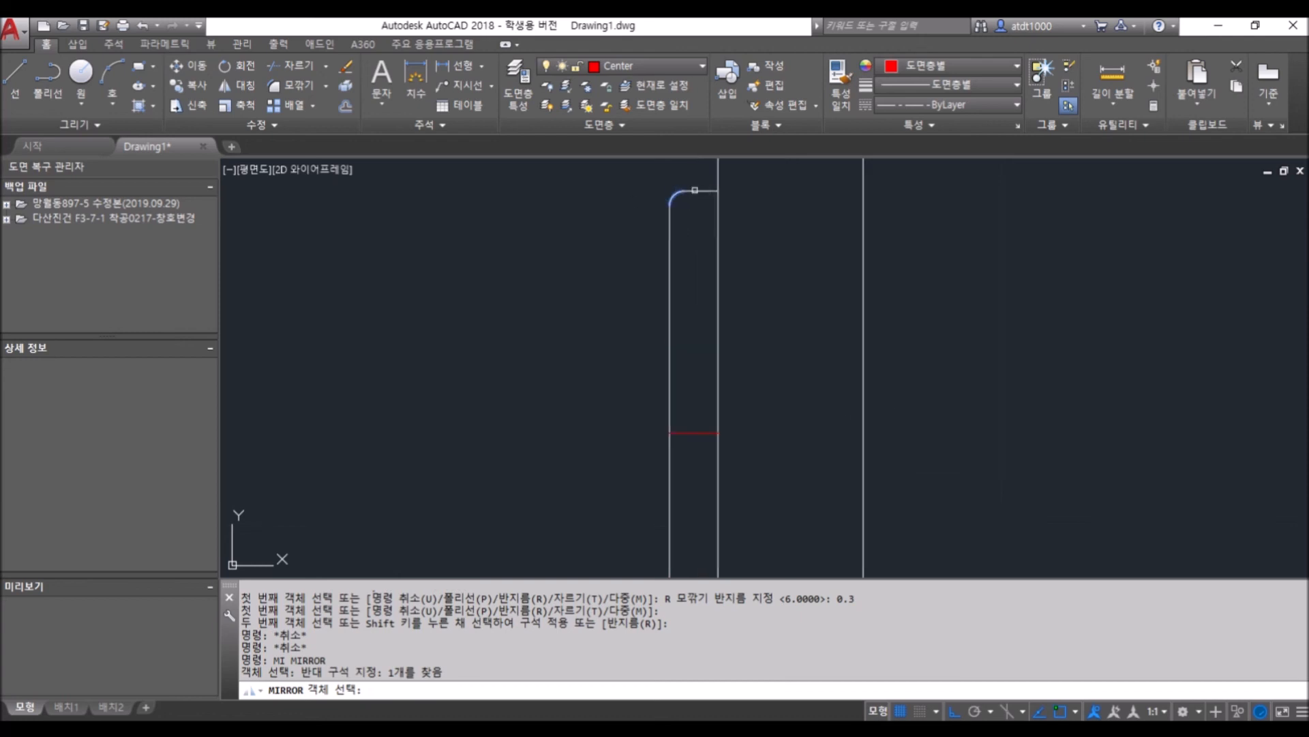
pyautogui.scroll(-2, 688, 227)
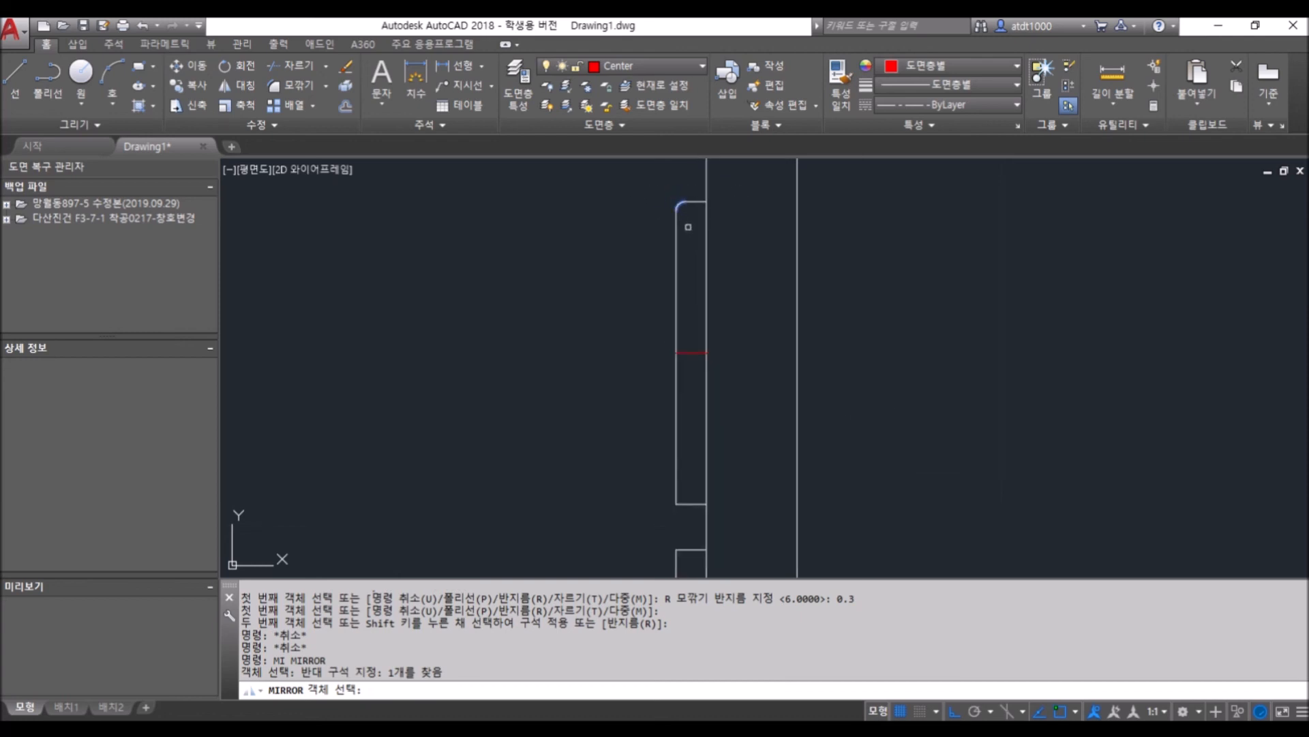
pyautogui.press('Return')
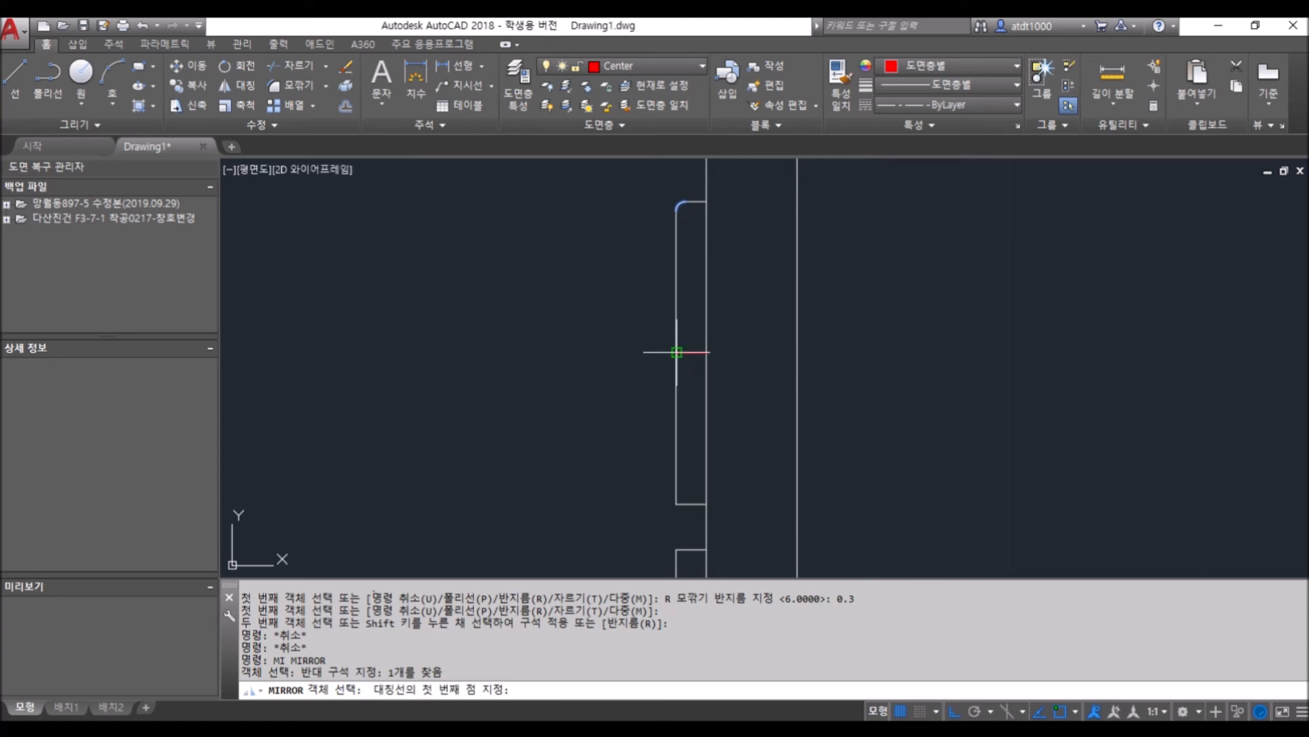
pyautogui.click(677, 352)
pyautogui.click(707, 350)
pyautogui.moveTo(790, 295); pyautogui.dragTo(820, 223, button='middle')
pyautogui.scroll(5, 717, 450)
pyautogui.scroll(3, 614, 325)
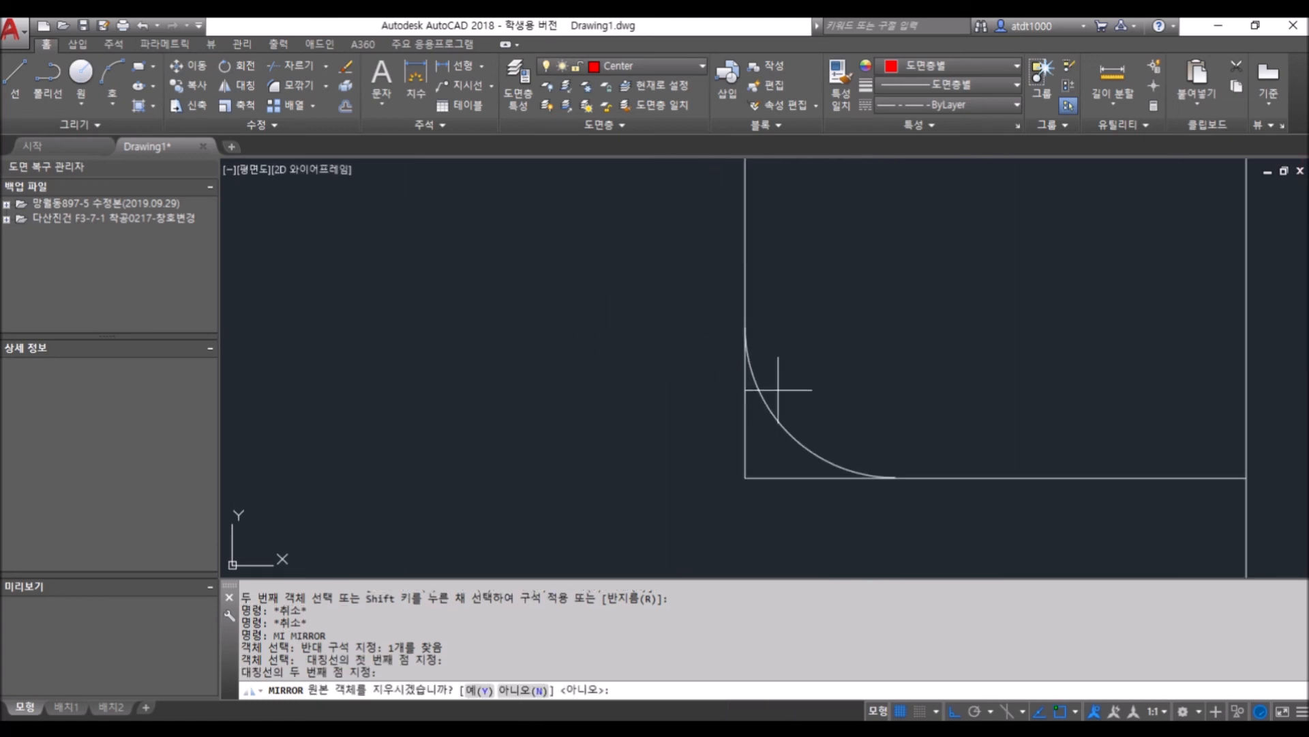
pyautogui.scroll(-1, 675, 362)
pyautogui.scroll(-2, 695, 386)
pyautogui.write('TR')
pyautogui.press('Escape')
pyautogui.press('Escape')
# Mirror the upper side button's top corner arc about its centre line, keeping the original
pyautogui.press('Return')
pyautogui.scroll(3, 733, 368)
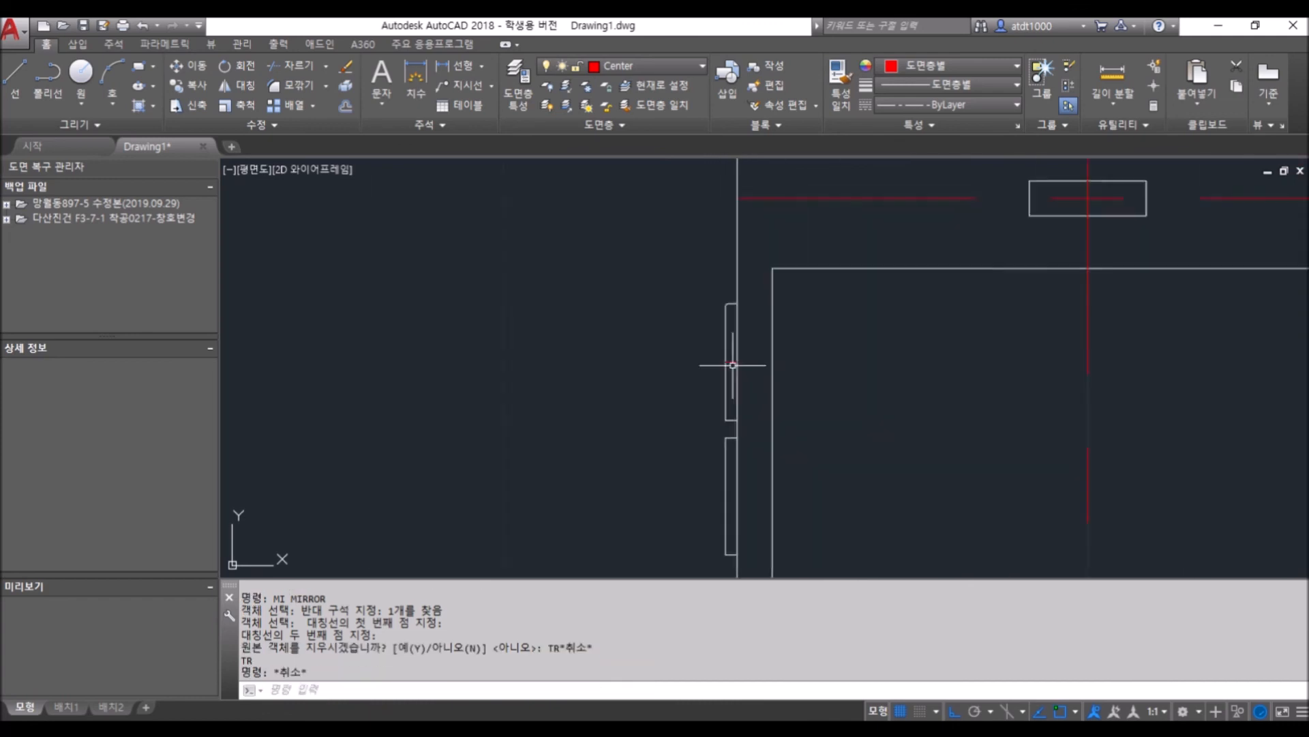
pyautogui.click(694, 310)
pyautogui.click(731, 334)
pyautogui.click(691, 305)
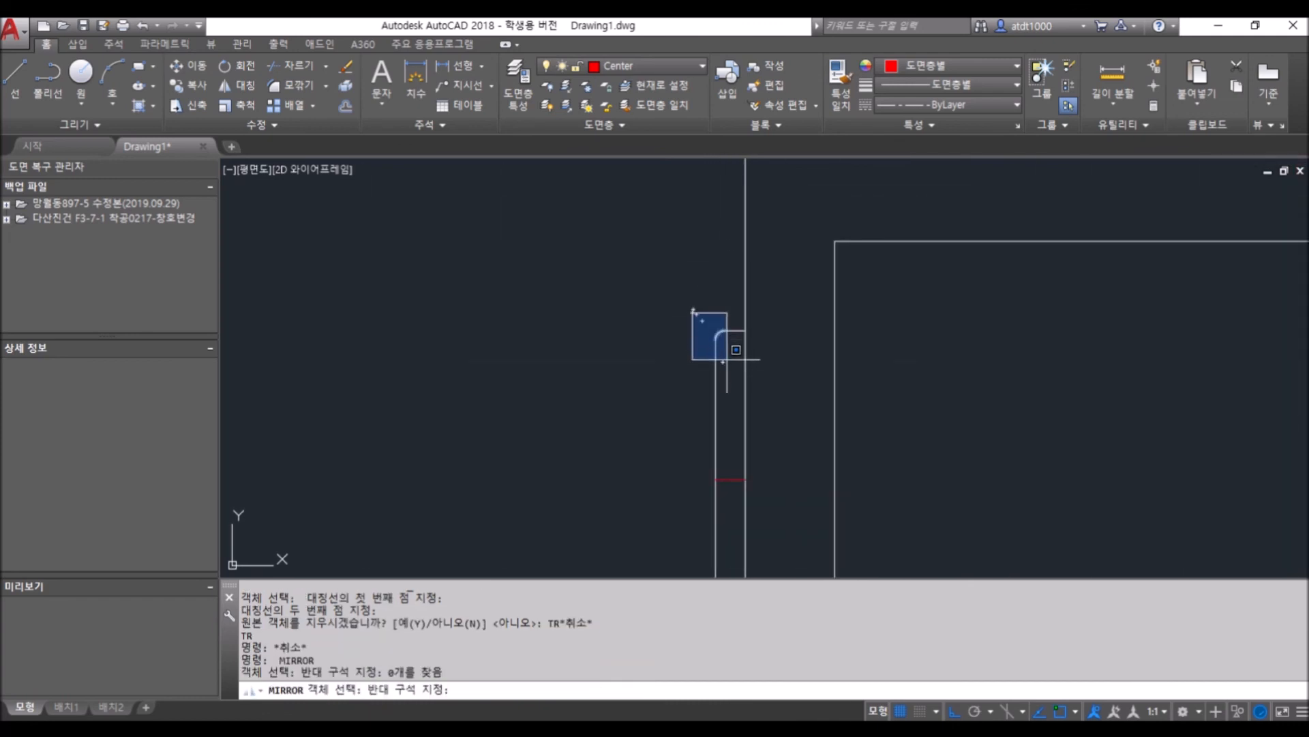
pyautogui.click(730, 358)
pyautogui.scroll(-2, 711, 274)
pyautogui.press('Return')
pyautogui.scroll(2, 739, 462)
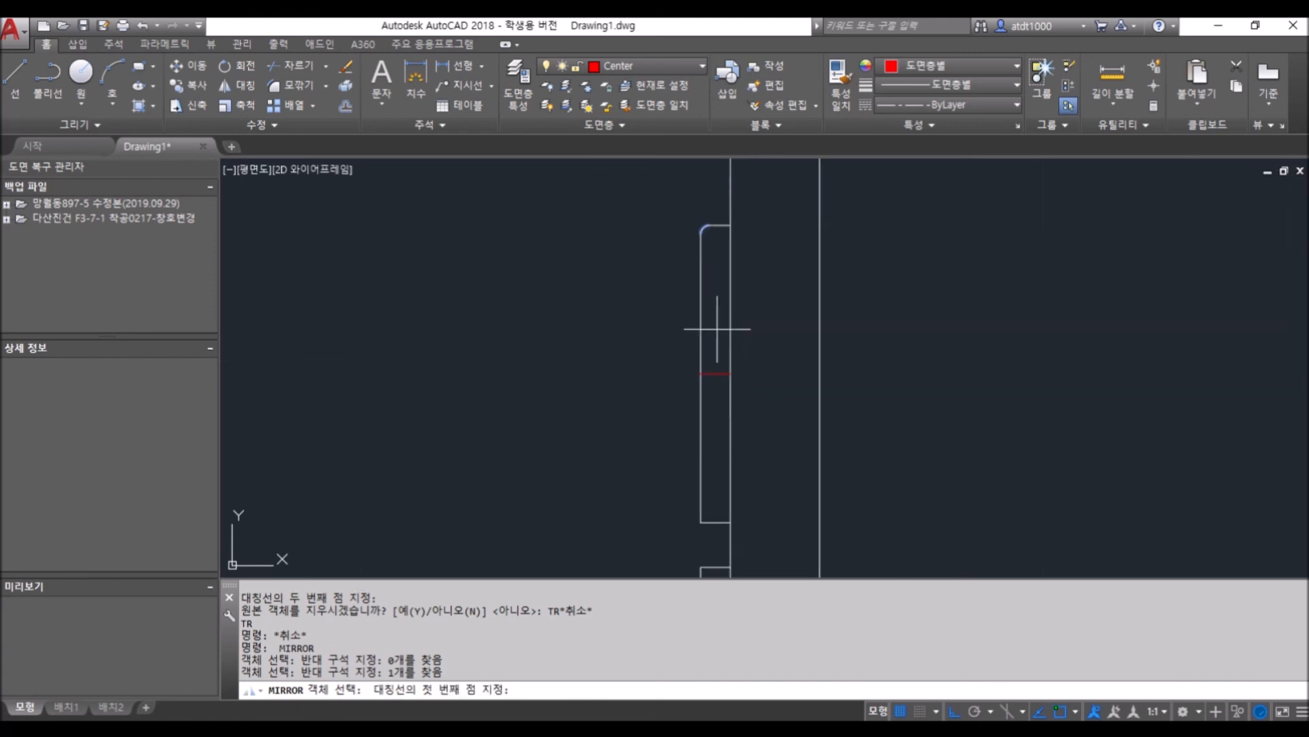
pyautogui.click(702, 372)
pyautogui.click(731, 373)
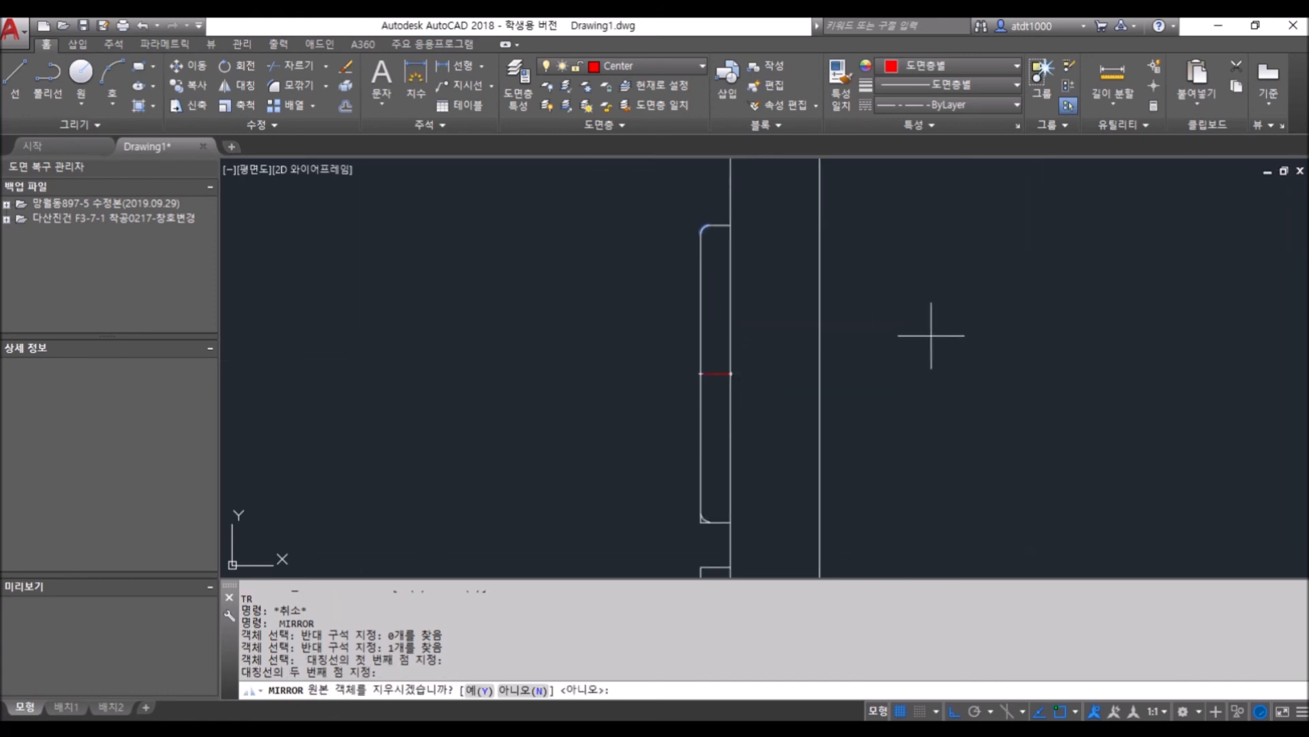
pyautogui.write('N')
pyautogui.press('Return')
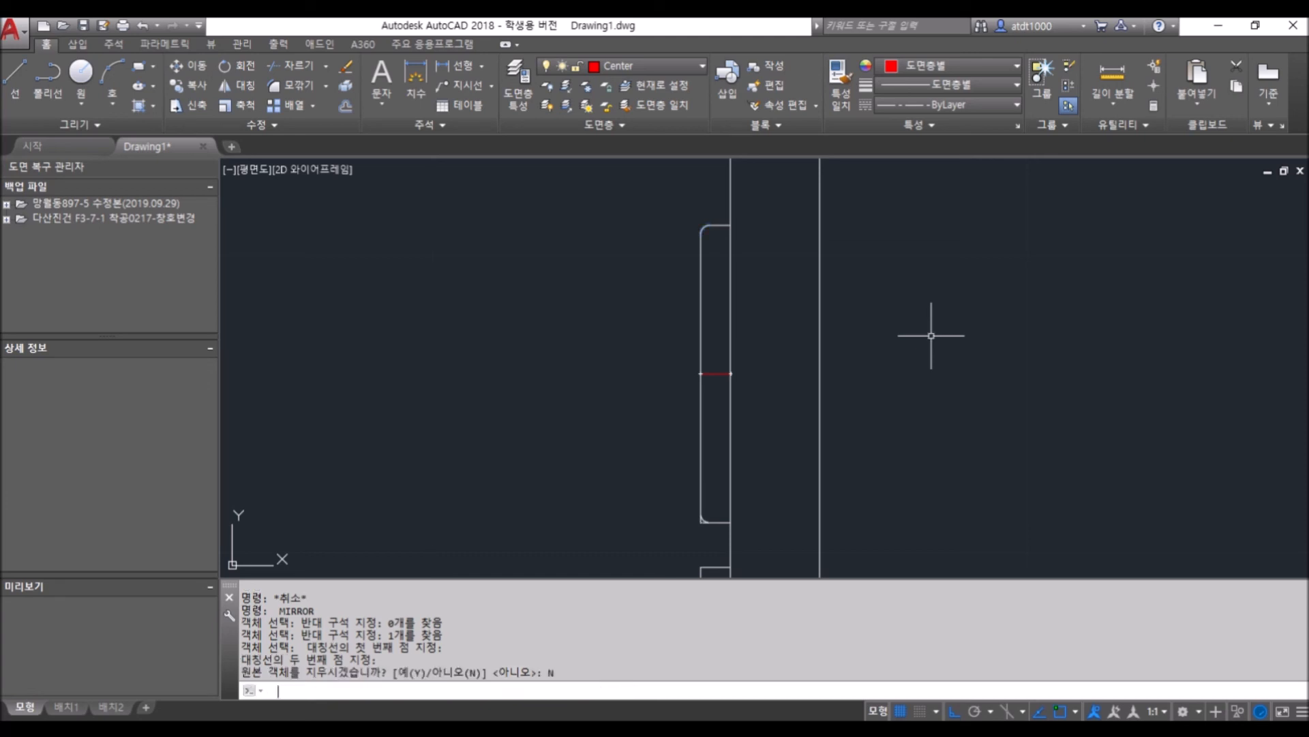
# Trim the square corner ends outside the mirrored arc at the bottom of the upper side button
pyautogui.scroll(4, 723, 535)
pyautogui.scroll(-2, 684, 477)
pyautogui.write('r')
pyautogui.press('Return')
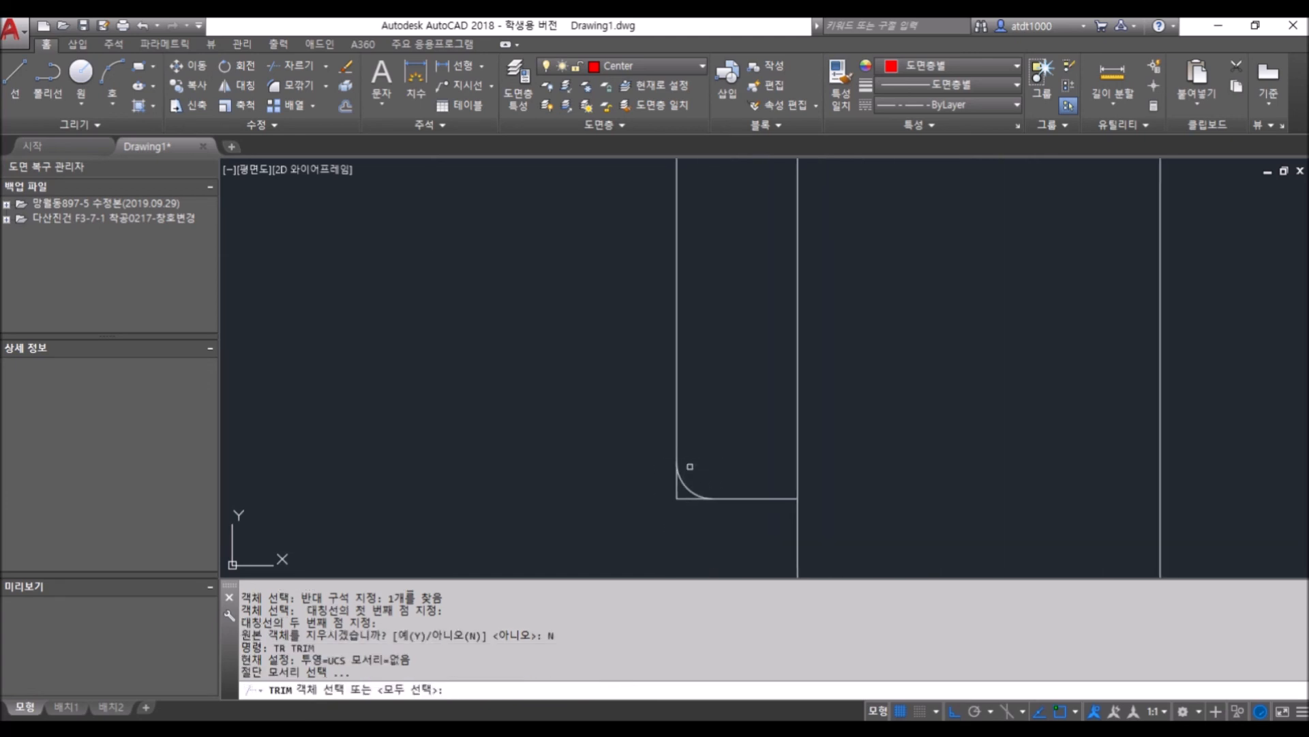
pyautogui.click(697, 469)
pyautogui.click(658, 508)
pyautogui.press('Return')
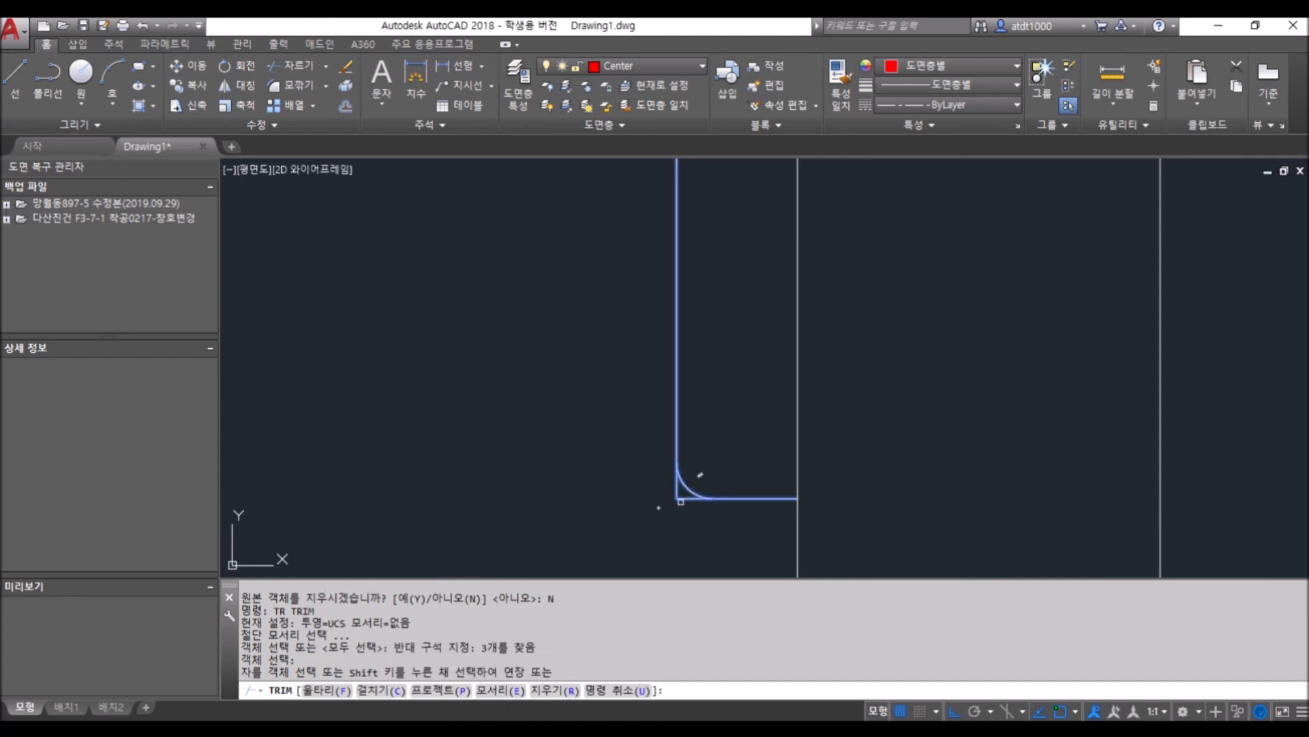
pyautogui.click(662, 508)
pyautogui.click(681, 498)
pyautogui.click(683, 506)
pyautogui.click(671, 499)
pyautogui.click(684, 501)
pyautogui.click(677, 498)
pyautogui.click(678, 497)
pyautogui.press('Escape')
pyautogui.press('Escape')
pyautogui.scroll(-6, 689, 331)
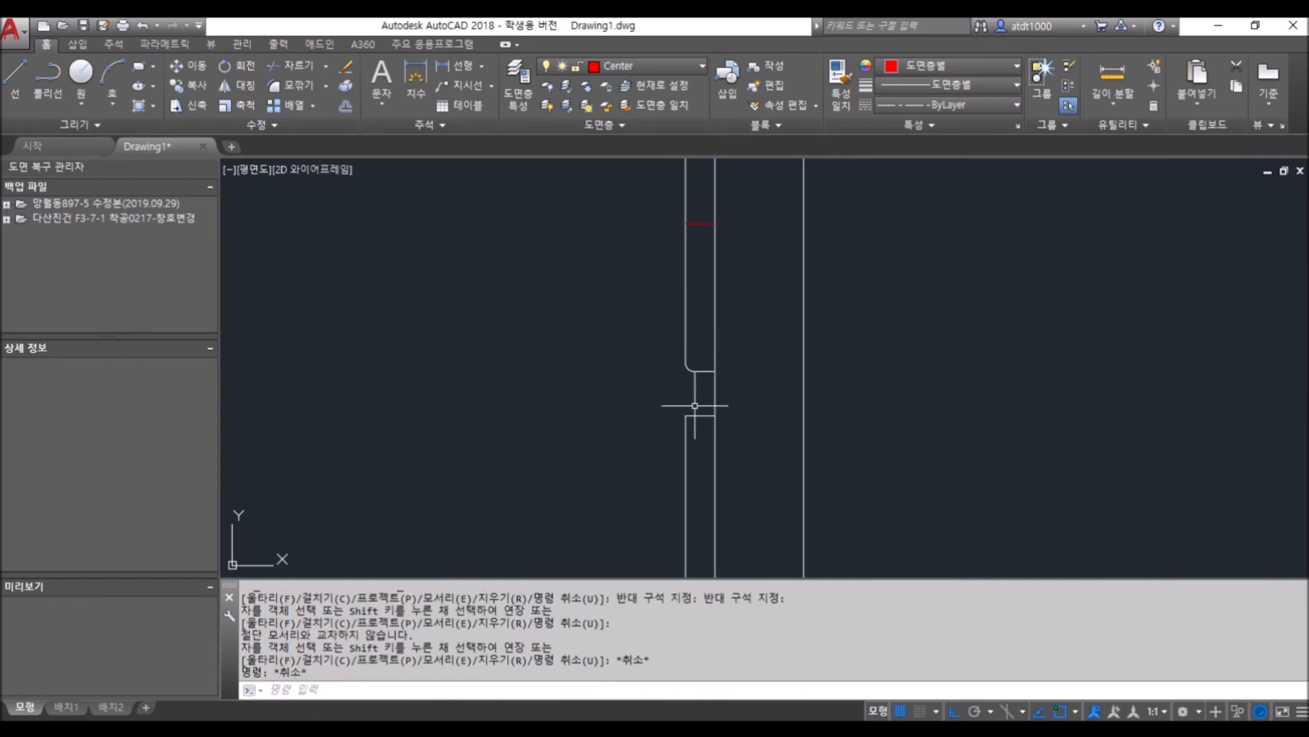
# Copy the upper side button's two corner arcs onto the lower side button, using their top inner corners as base and destination points
pyautogui.scroll(2, 695, 439)
pyautogui.scroll(-4, 684, 422)
pyautogui.scroll(2, 676, 201)
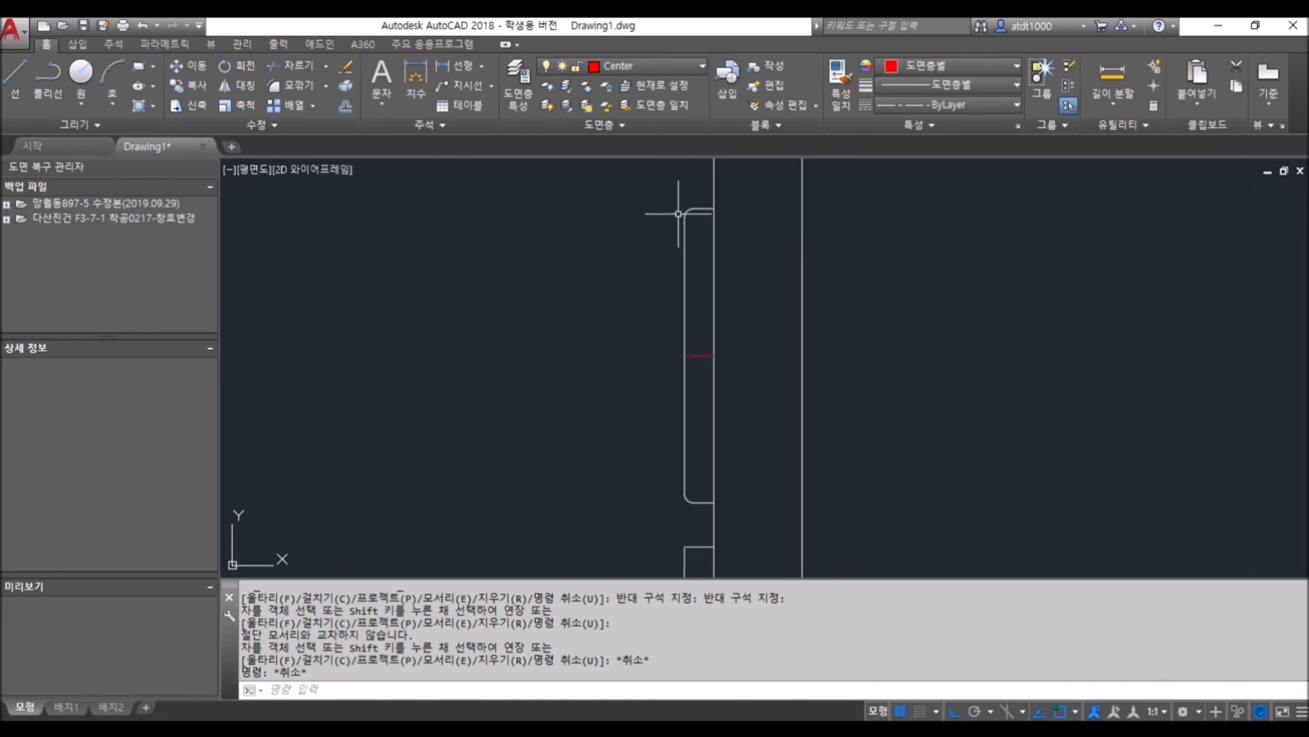
pyautogui.press('Return')
pyautogui.click(666, 193)
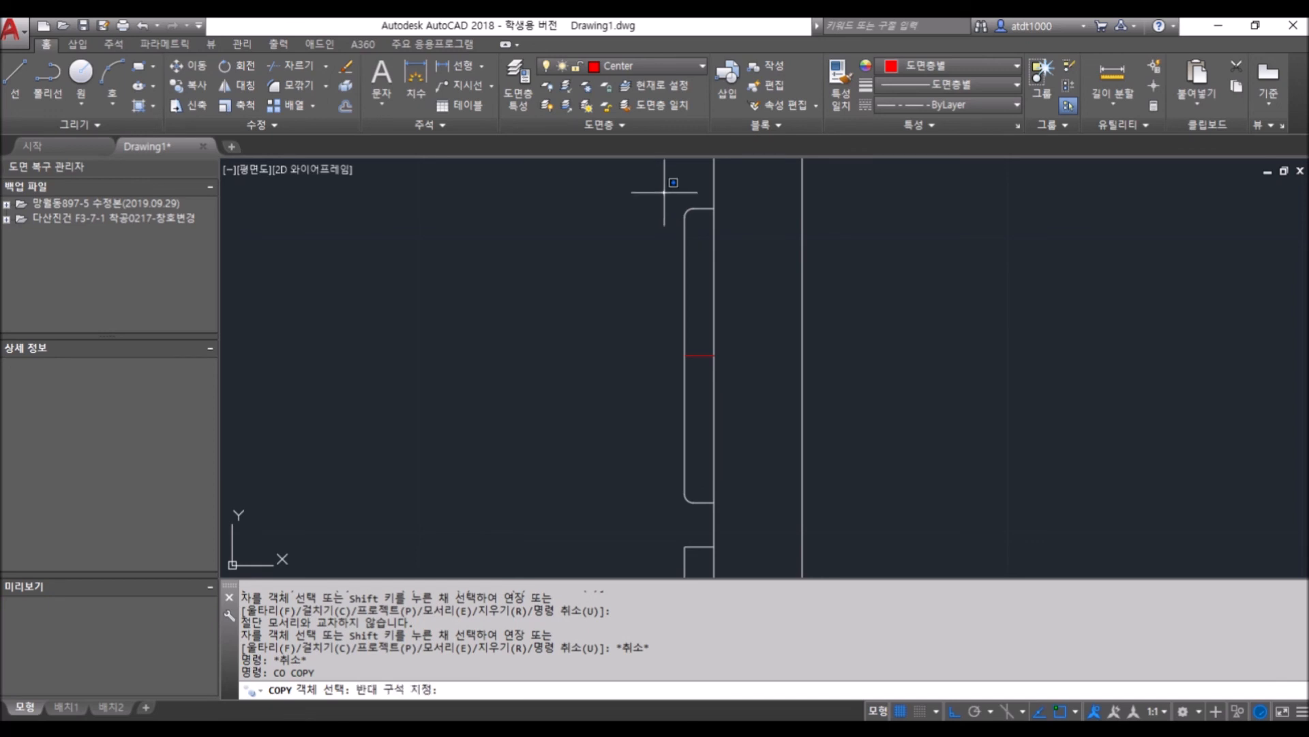
pyautogui.click(706, 244)
pyautogui.click(675, 485)
pyautogui.click(701, 526)
pyautogui.scroll(-2, 637, 317)
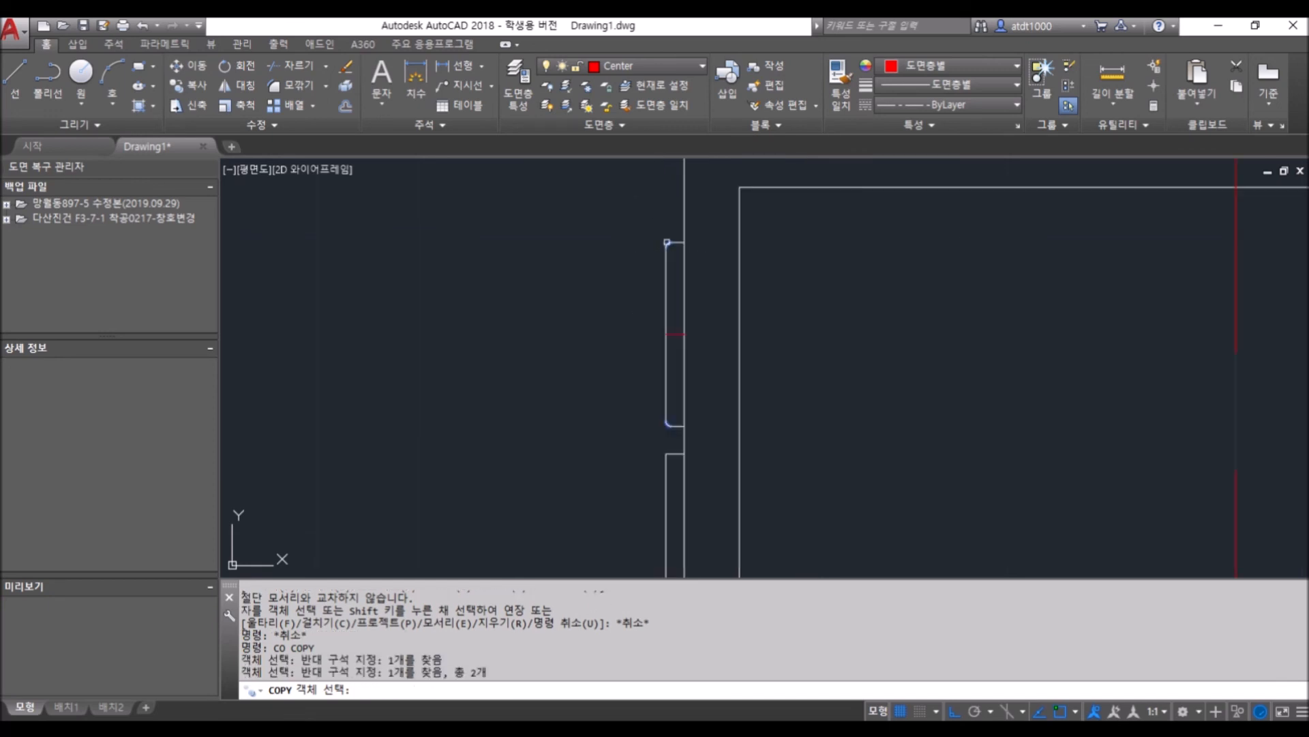
pyautogui.press('Return')
pyautogui.click(682, 244)
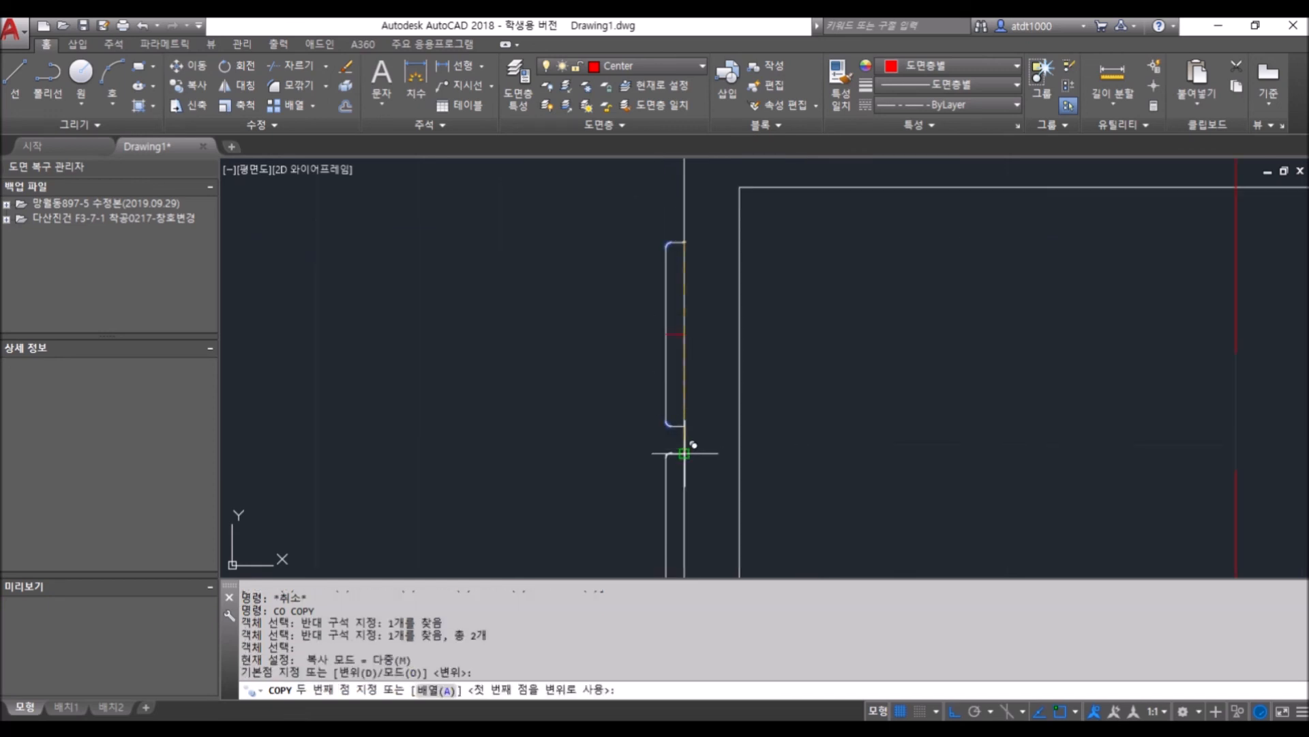
pyautogui.click(684, 450)
pyautogui.scroll(2, 684, 304)
pyautogui.press('Escape')
pyautogui.scroll(5, 676, 388)
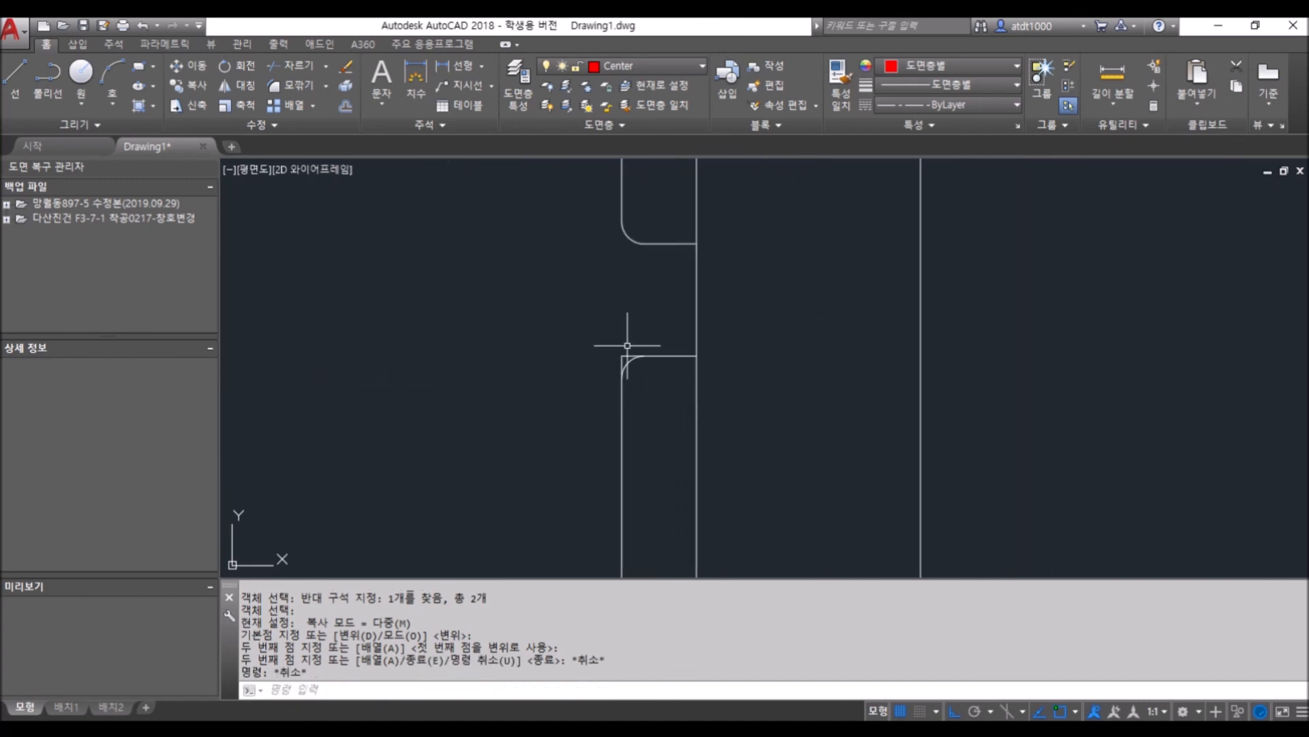
# Trim the square corner ends outside the copied arcs at the top and bottom of the lower side button
pyautogui.write('TR')
pyautogui.press('Return')
pyautogui.scroll(-5, 620, 294)
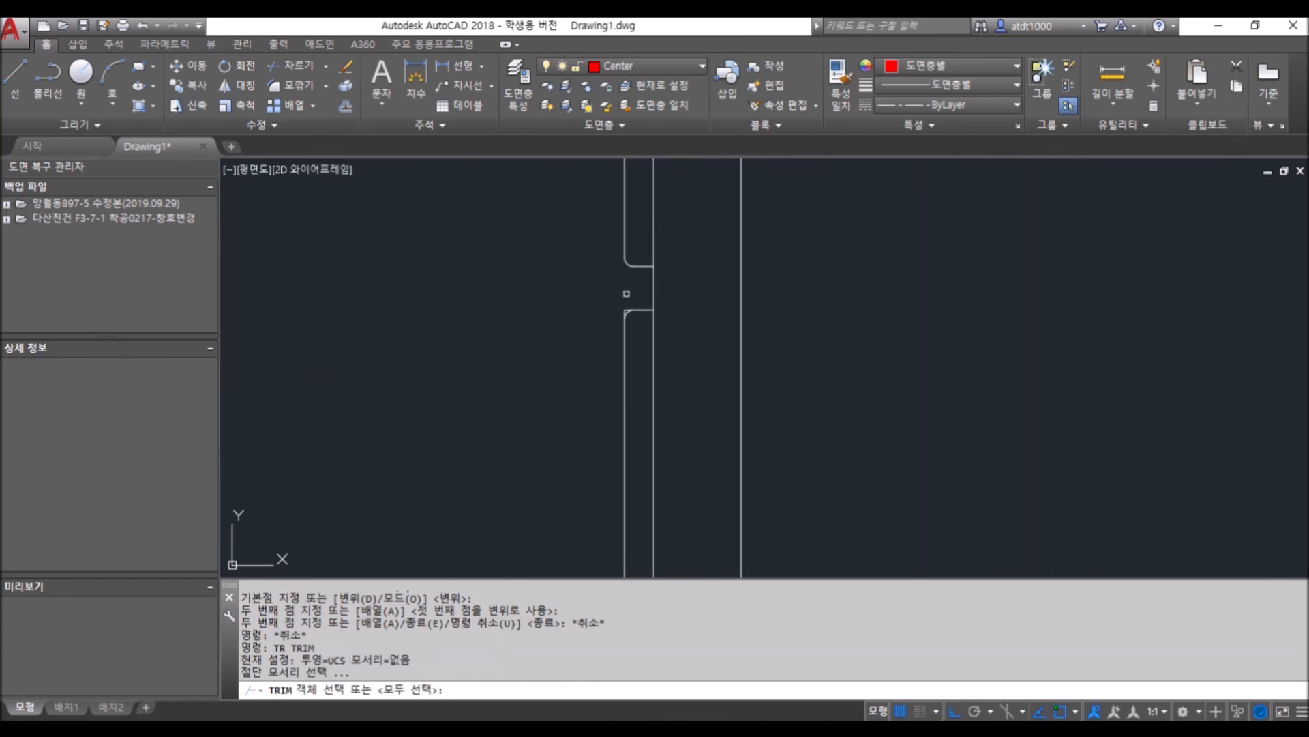
pyautogui.click(696, 407)
pyautogui.click(611, 304)
pyautogui.scroll(6, 614, 300)
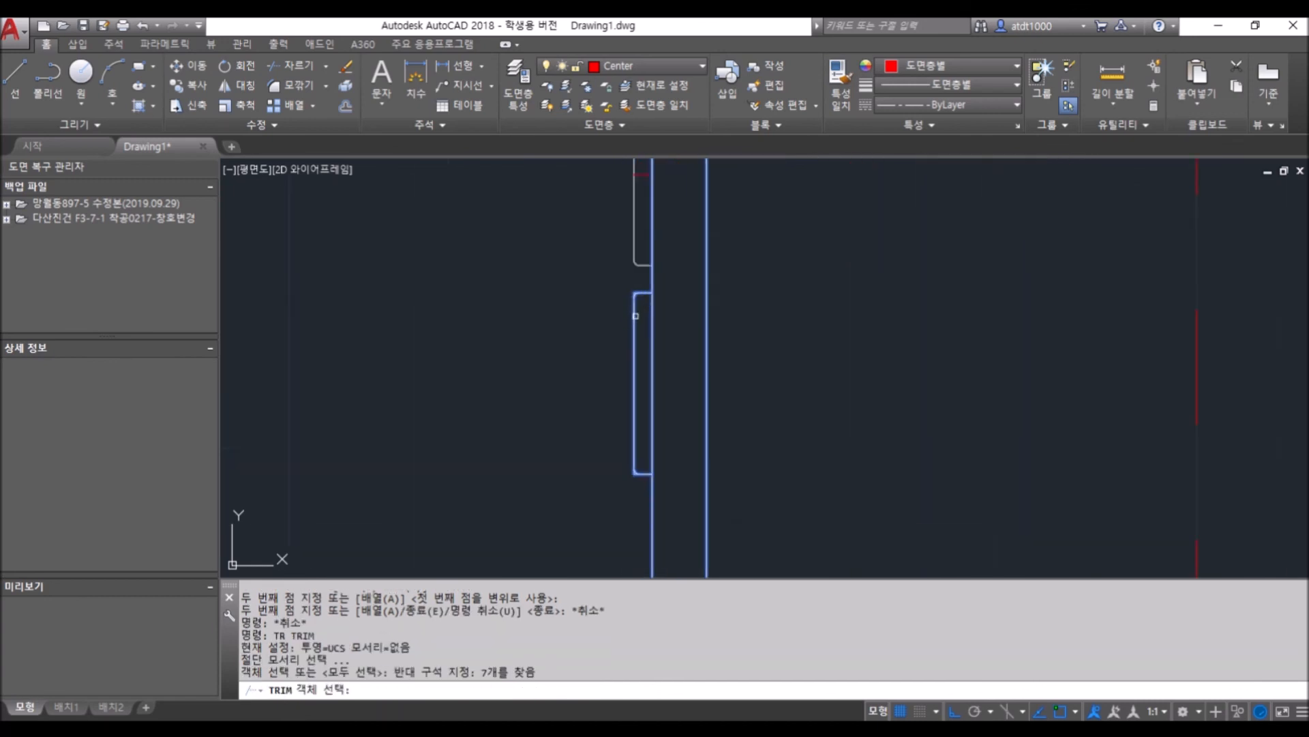
pyautogui.press('Return')
pyautogui.click(549, 262)
pyautogui.click(477, 222)
pyautogui.scroll(-6, 663, 215)
pyautogui.click(649, 386)
pyautogui.scroll(-3, 649, 386)
pyautogui.scroll(6, 648, 384)
pyautogui.click(701, 529)
pyautogui.click(689, 548)
pyautogui.press('Escape')
pyautogui.press('Escape')
pyautogui.scroll(-4, 713, 451)
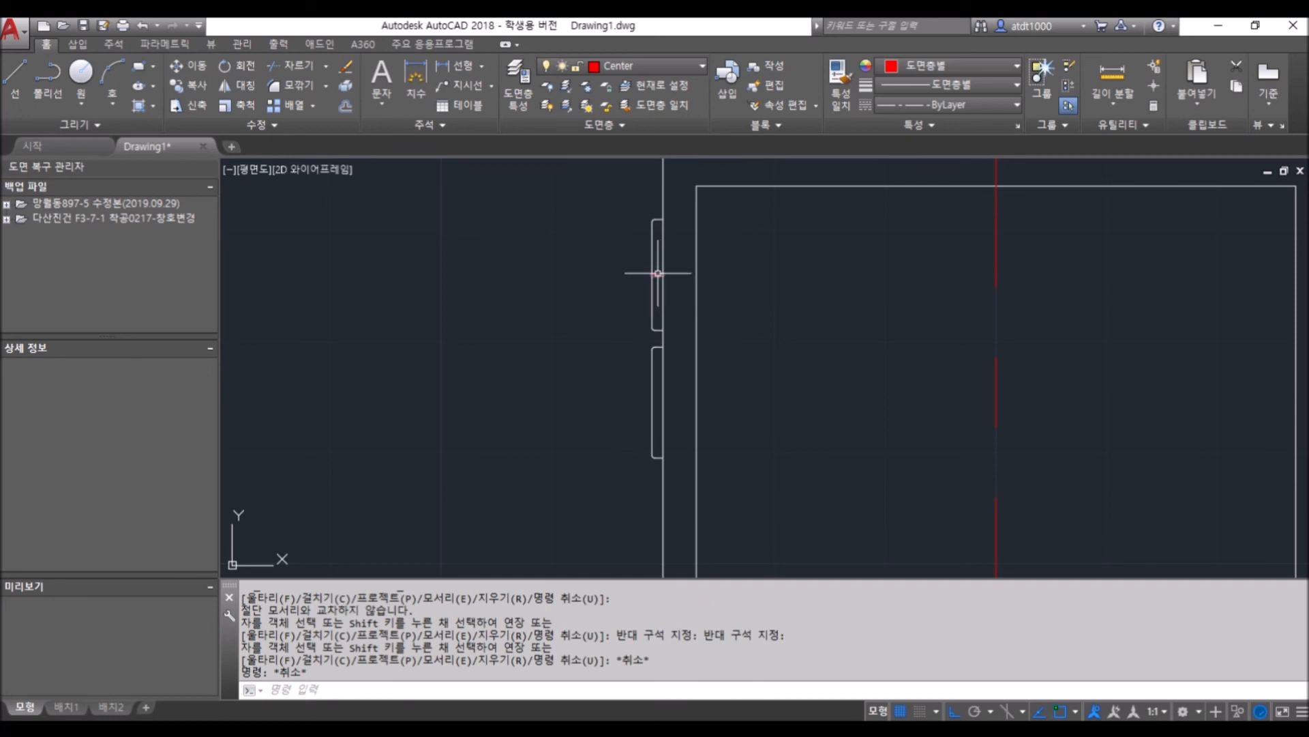
# Examine the whole phone front view, including its outline, screen, centre lines, speaker slot, round button and side buttons
pyautogui.press('Escape')
pyautogui.press('Escape')
pyautogui.press('Escape')
pyautogui.scroll(-6, 658, 277)
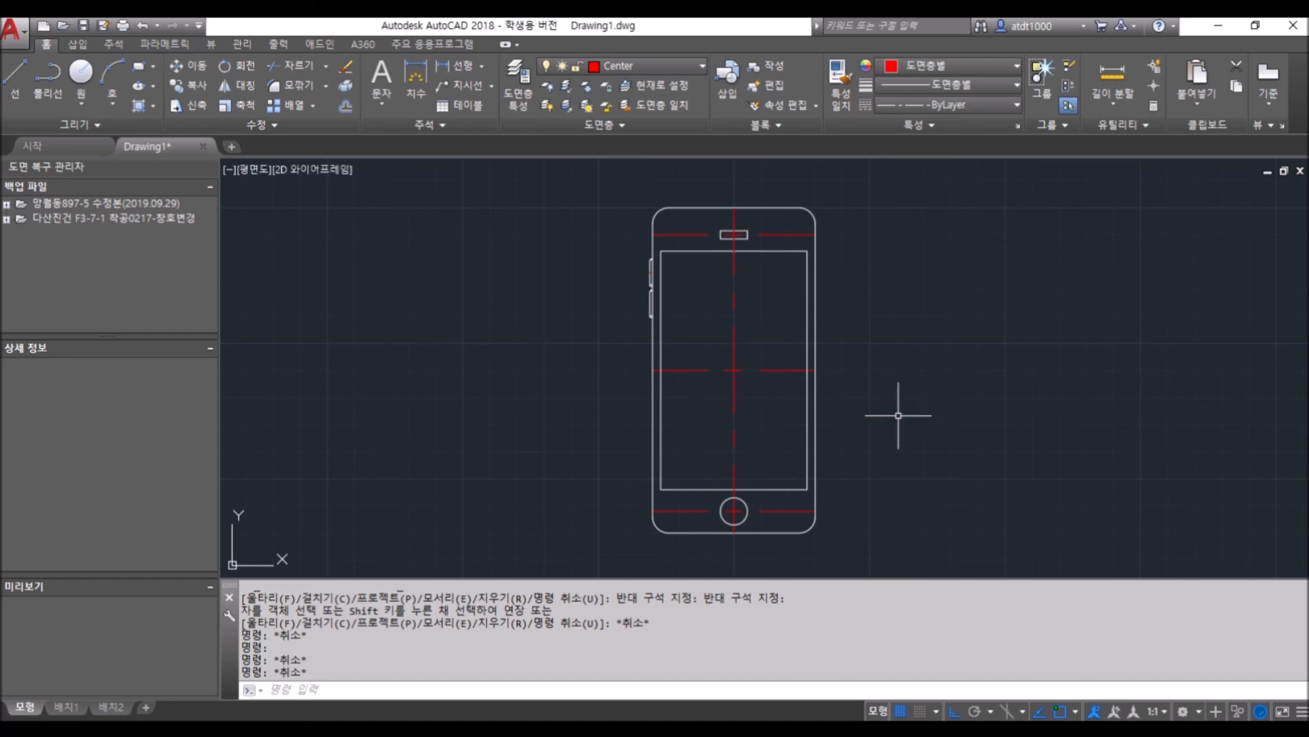
pyautogui.press('Escape')
pyautogui.press('Escape')
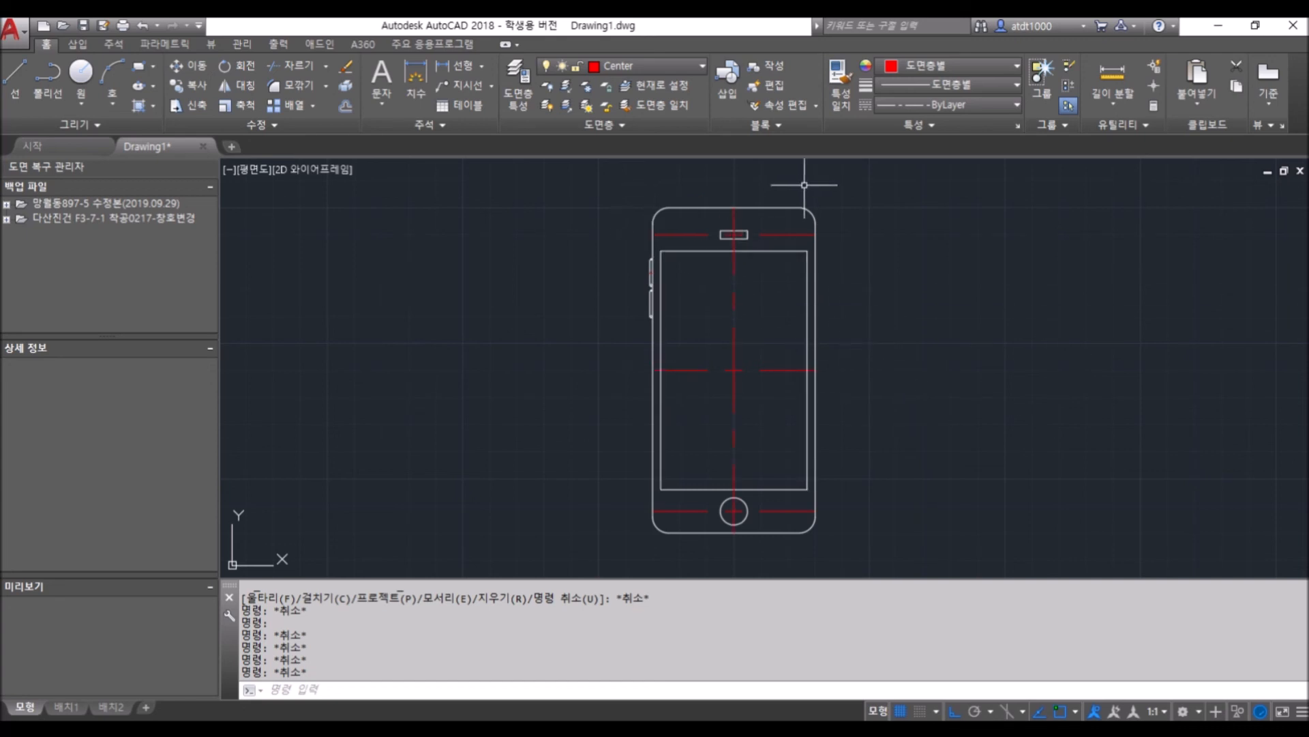
pyautogui.scroll(-1, 722, 296)
pyautogui.scroll(-2, 742, 183)
pyautogui.scroll(2, 730, 362)
pyautogui.scroll(-2, 742, 471)
pyautogui.scroll(2, 710, 332)
pyautogui.scroll(-2, 749, 192)
pyautogui.scroll(2, 731, 198)
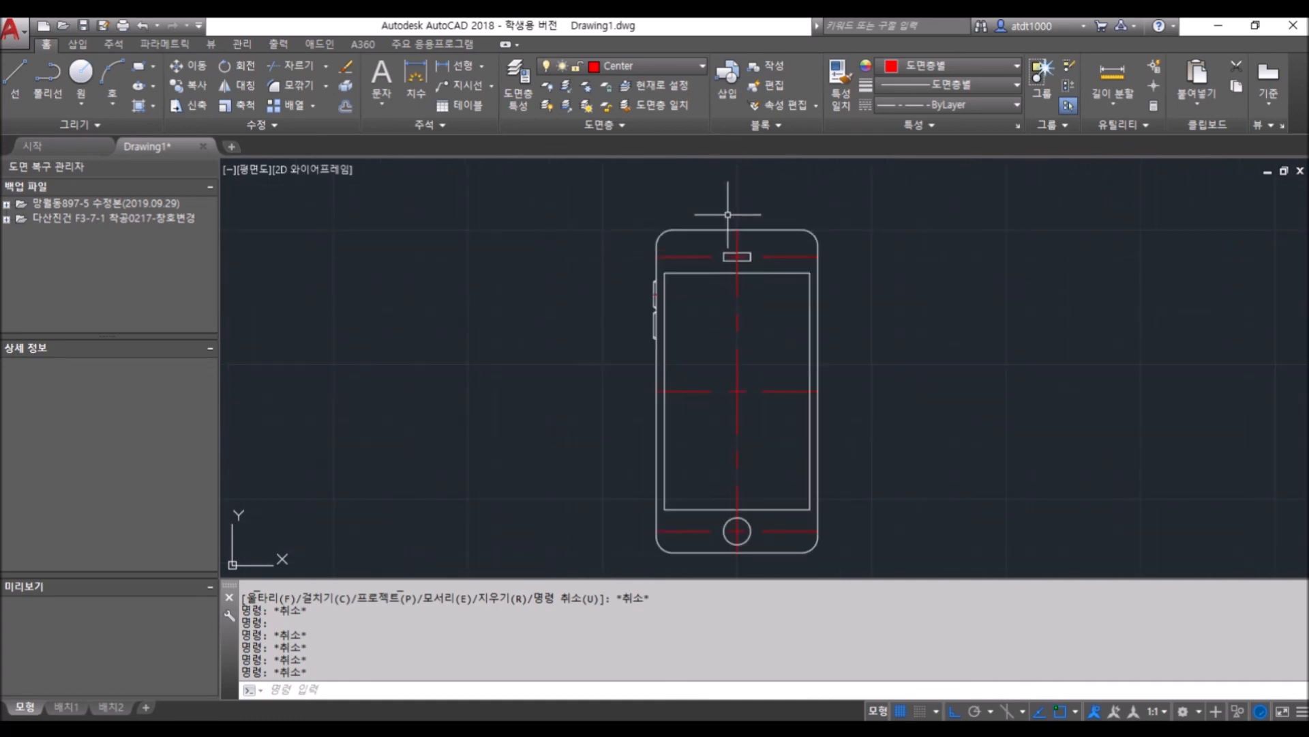
pyautogui.press('Escape')
pyautogui.press('Escape')
pyautogui.press('Escape')
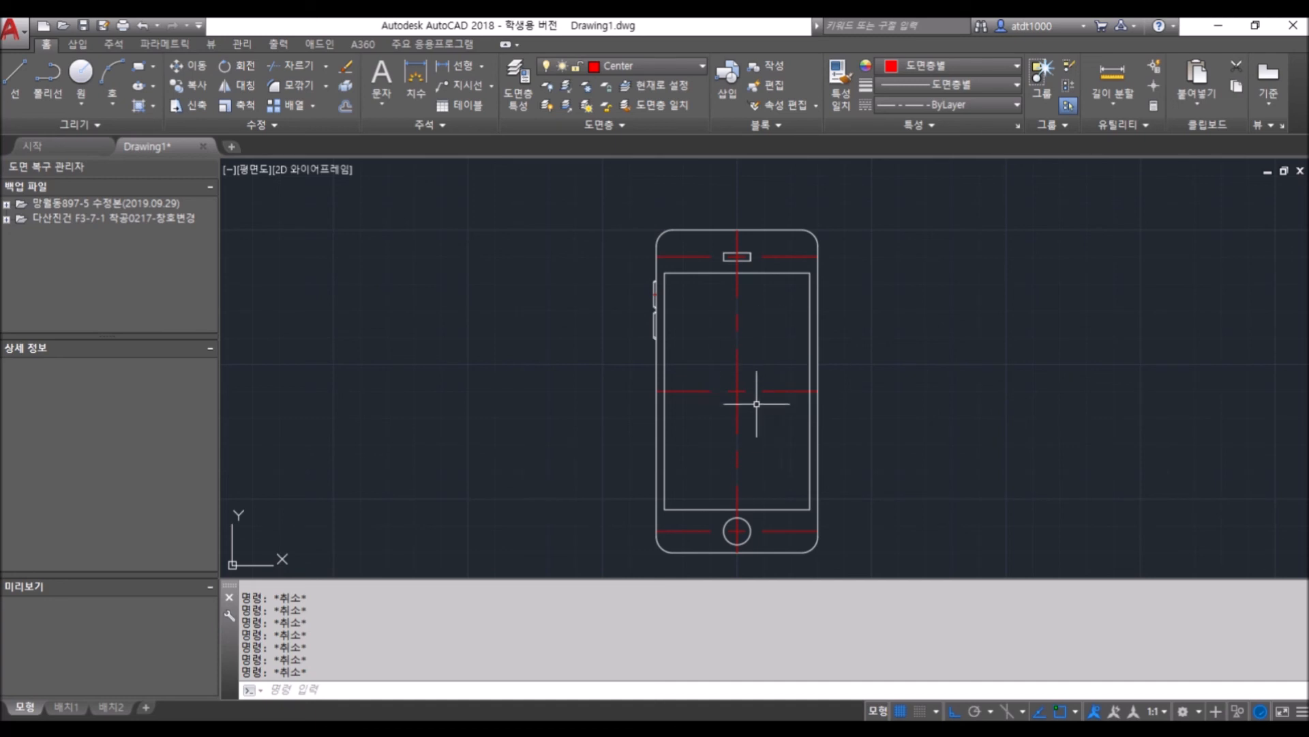
pyautogui.scroll(-2, 757, 382)
pyautogui.scroll(2, 784, 412)
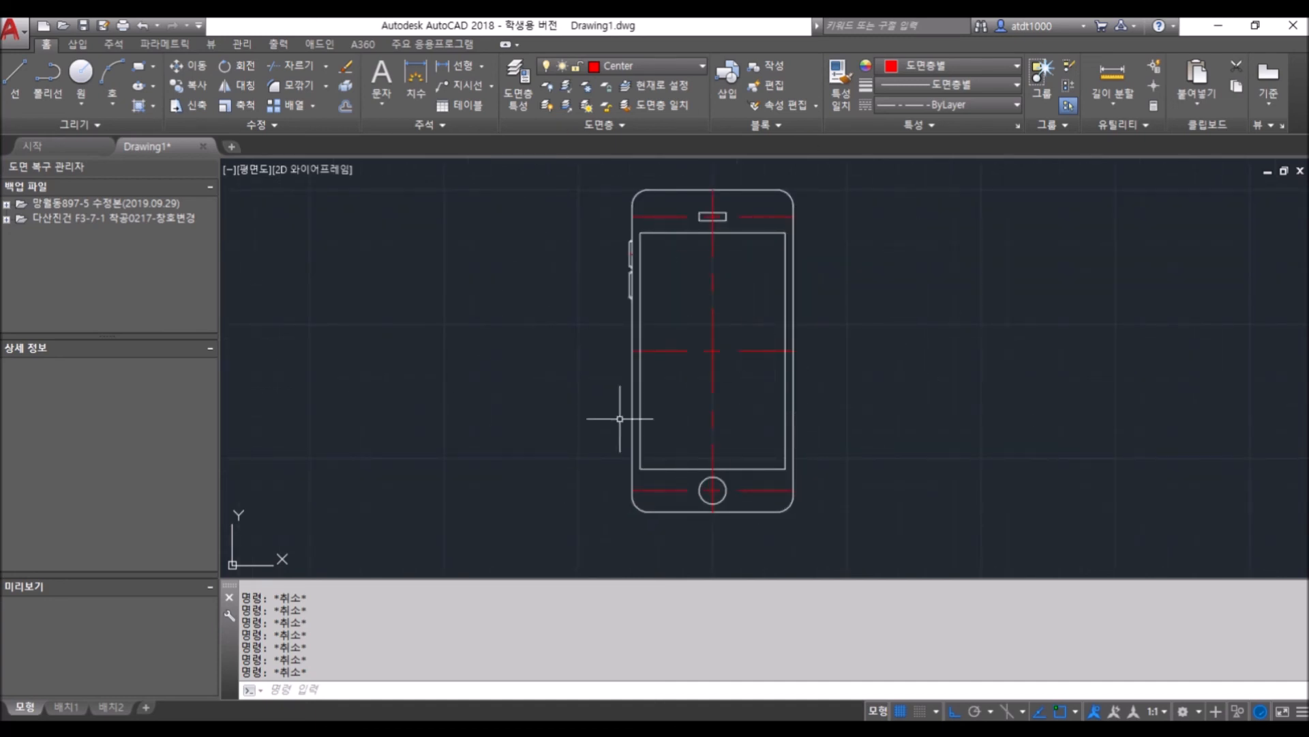
pyautogui.click(17, 28)
pyautogui.click(73, 231)
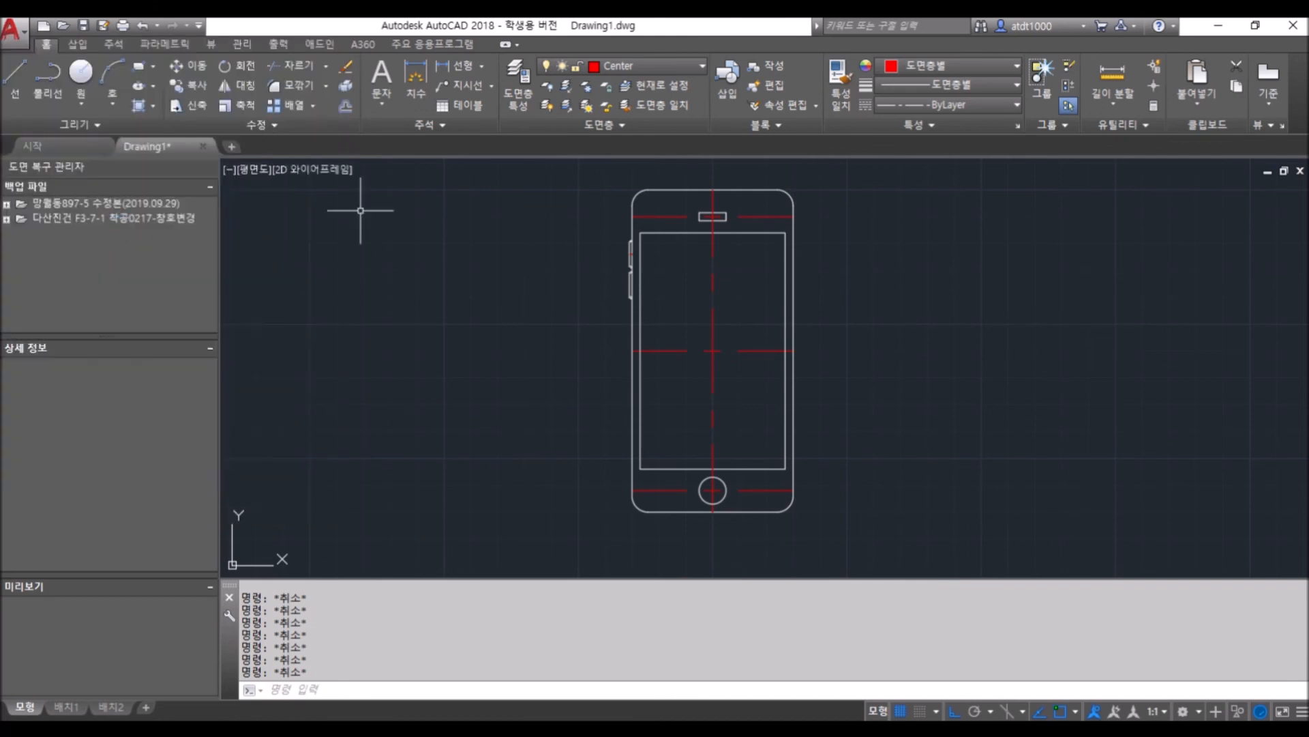
pyautogui.press('Escape')
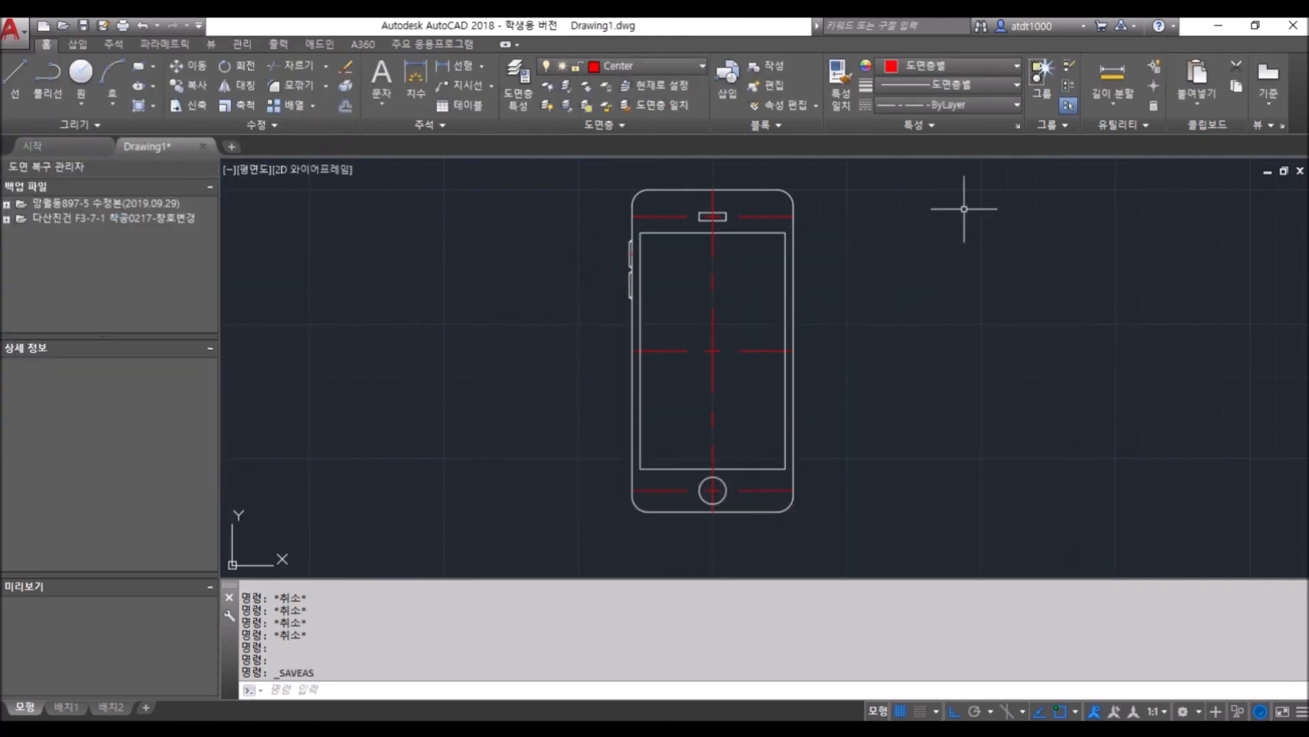